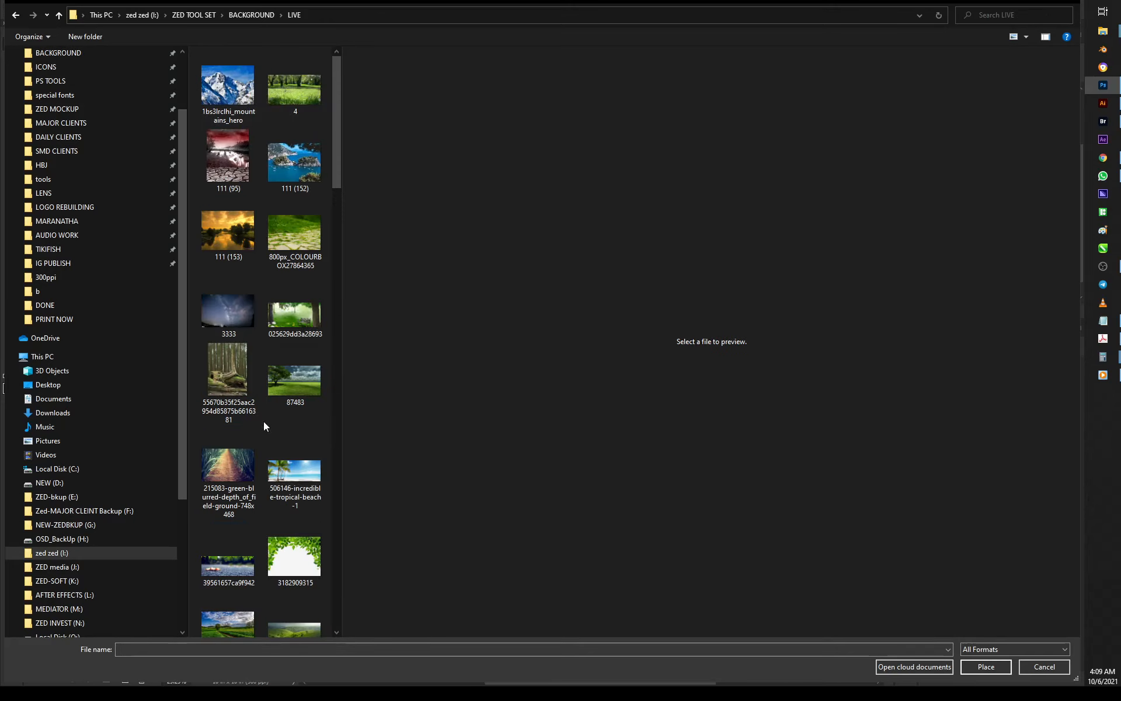
# Place the ocean-sea-clouds-sky-nature-waves wallpaper image from the LIVE background folder onto the artboard
pyautogui.scroll(-3, 283, 553)
pyautogui.scroll(-10, 283, 554)
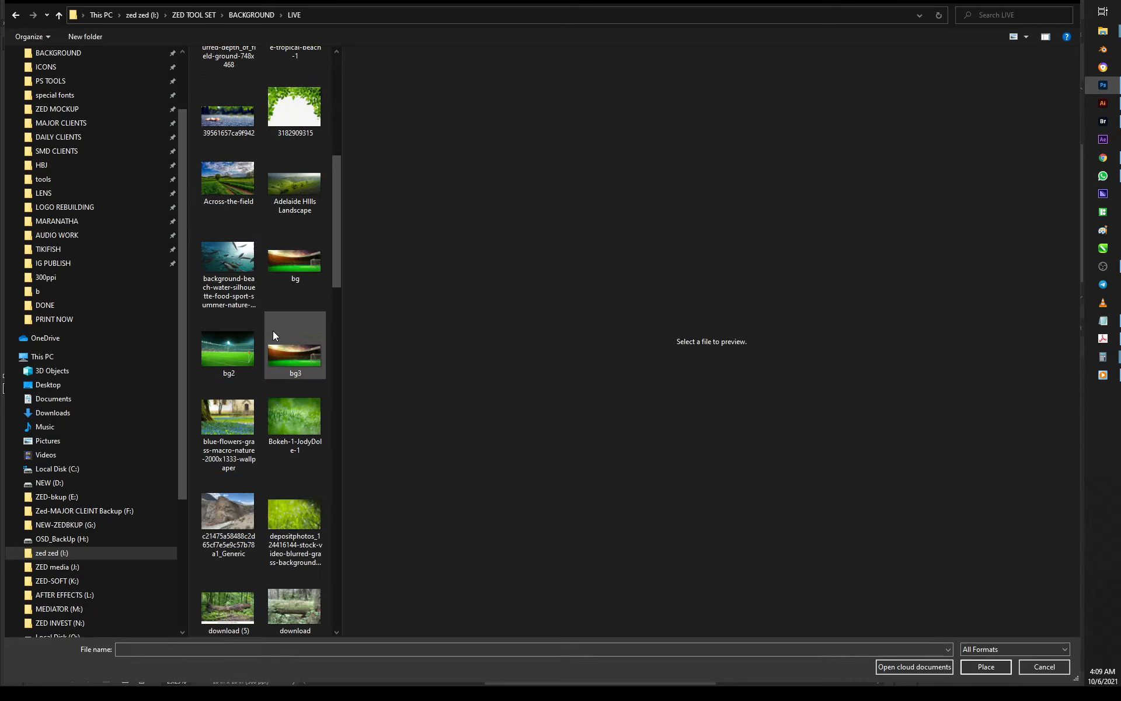
pyautogui.scroll(-8, 265, 459)
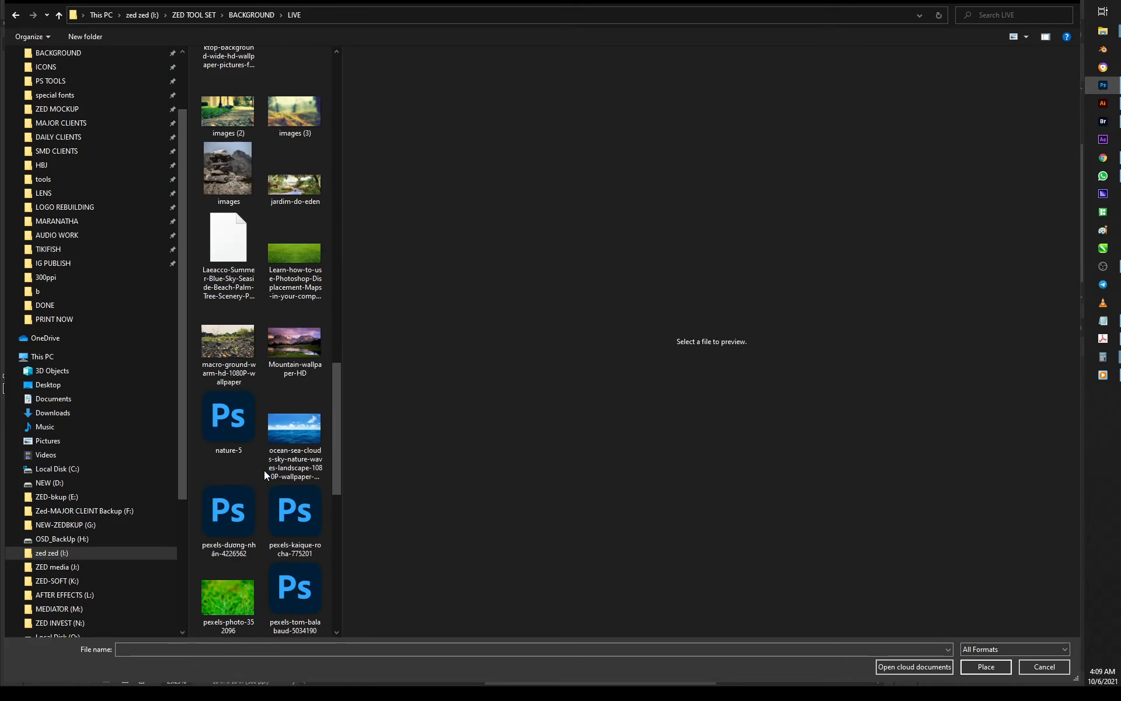
pyautogui.scroll(-4, 264, 472)
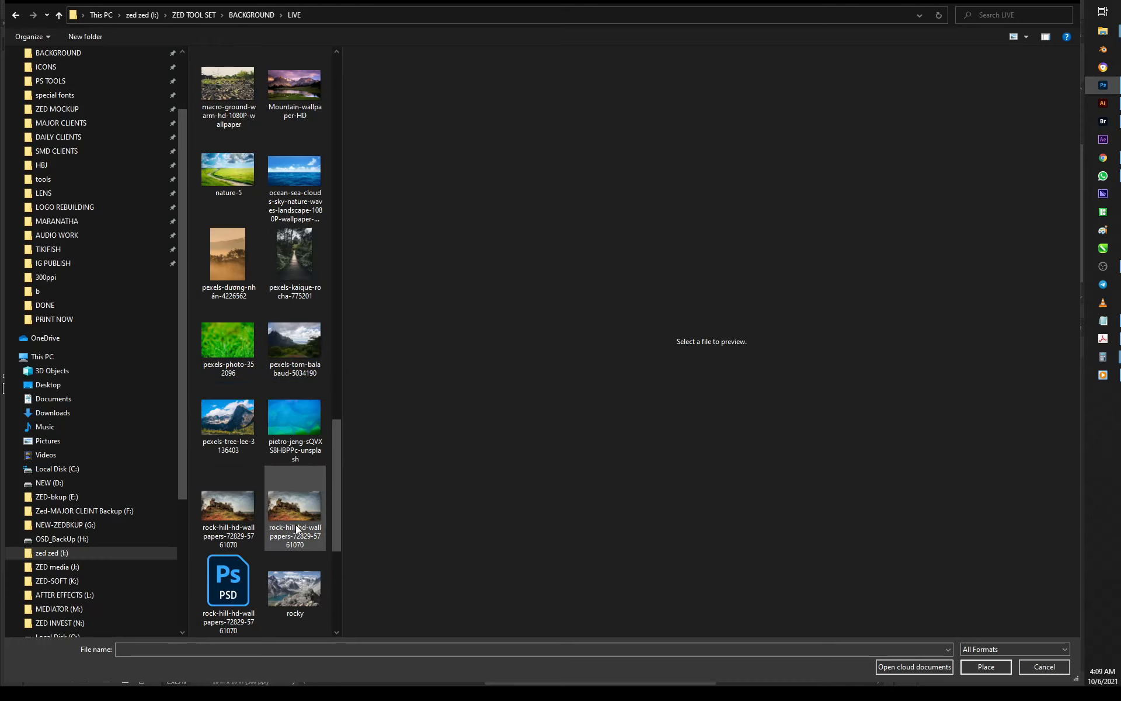
pyautogui.scroll(-4, 296, 529)
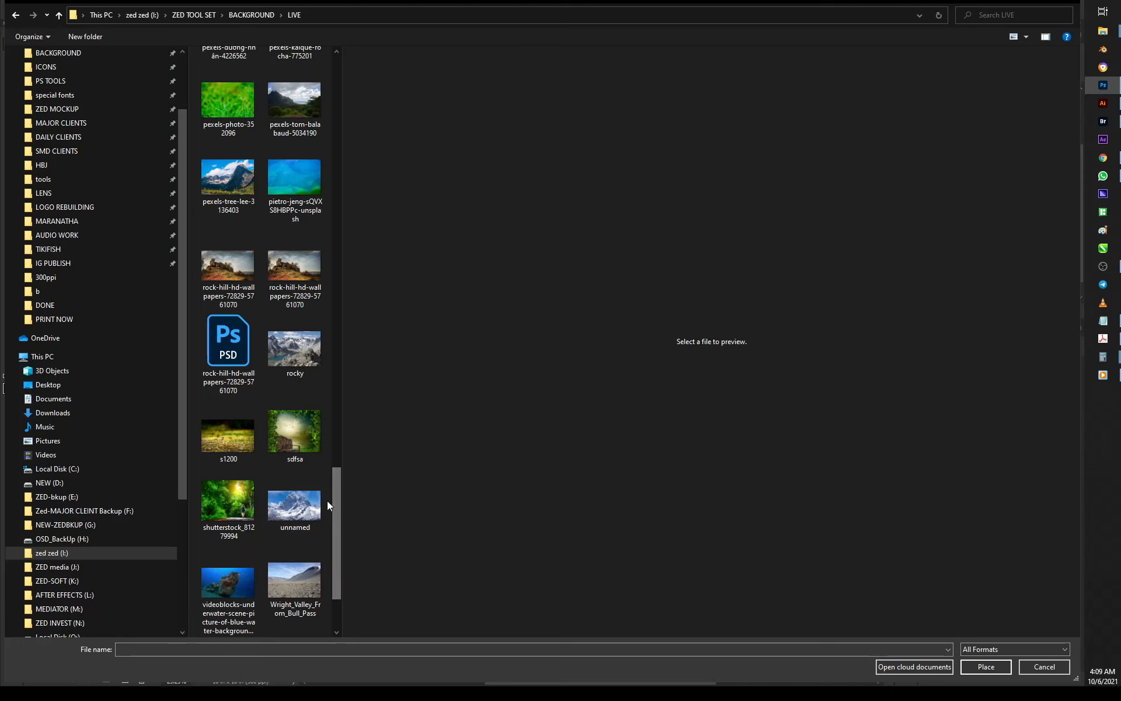
pyautogui.scroll(-3, 328, 500)
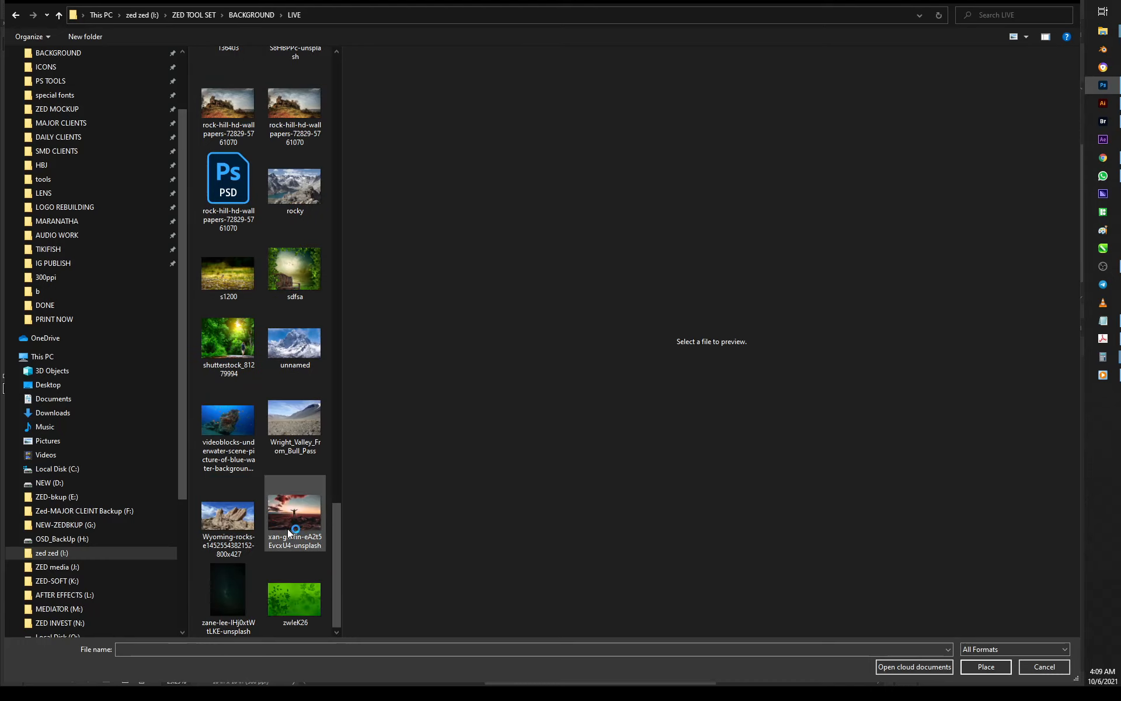
pyautogui.scroll(8, 289, 533)
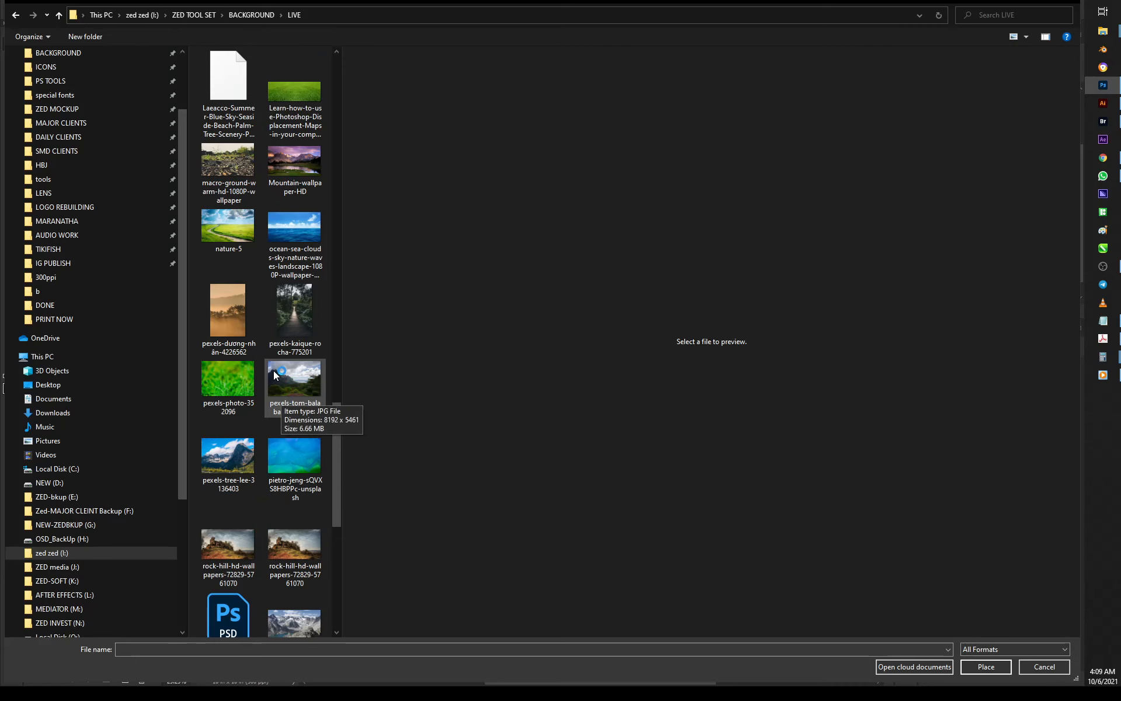
pyautogui.doubleClick(295, 226)
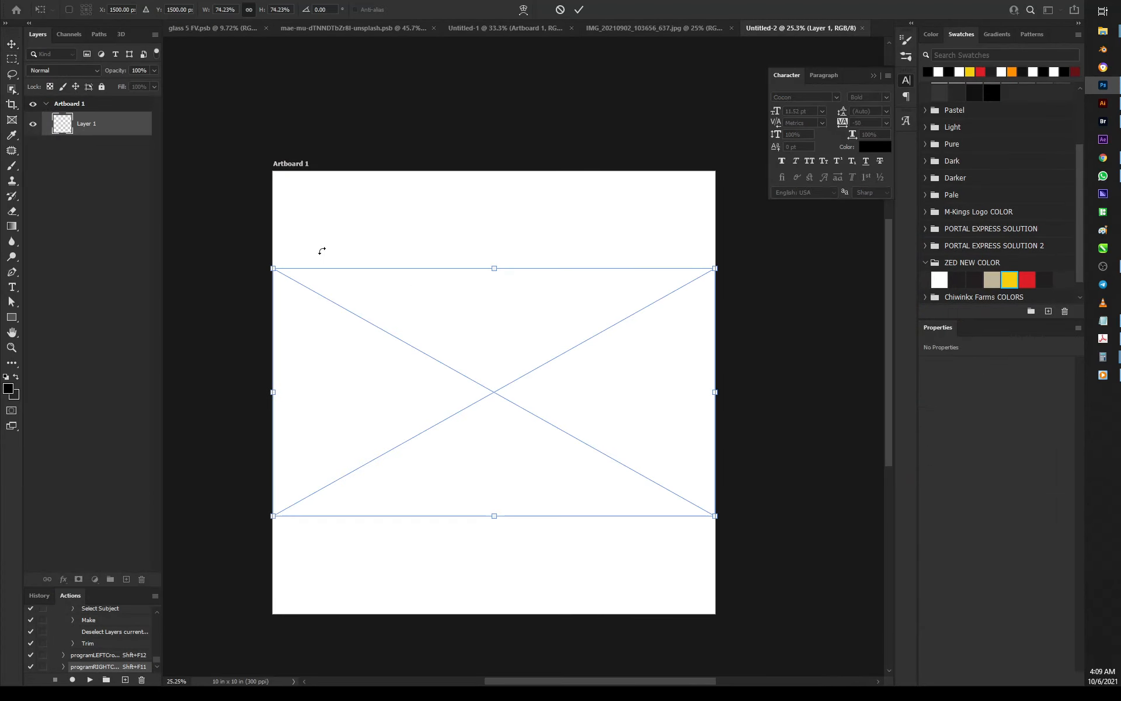
# Scale the placed ocean image from its centre to about 139% so it covers the whole artboard
pyautogui.scroll(-3, 387, 289)
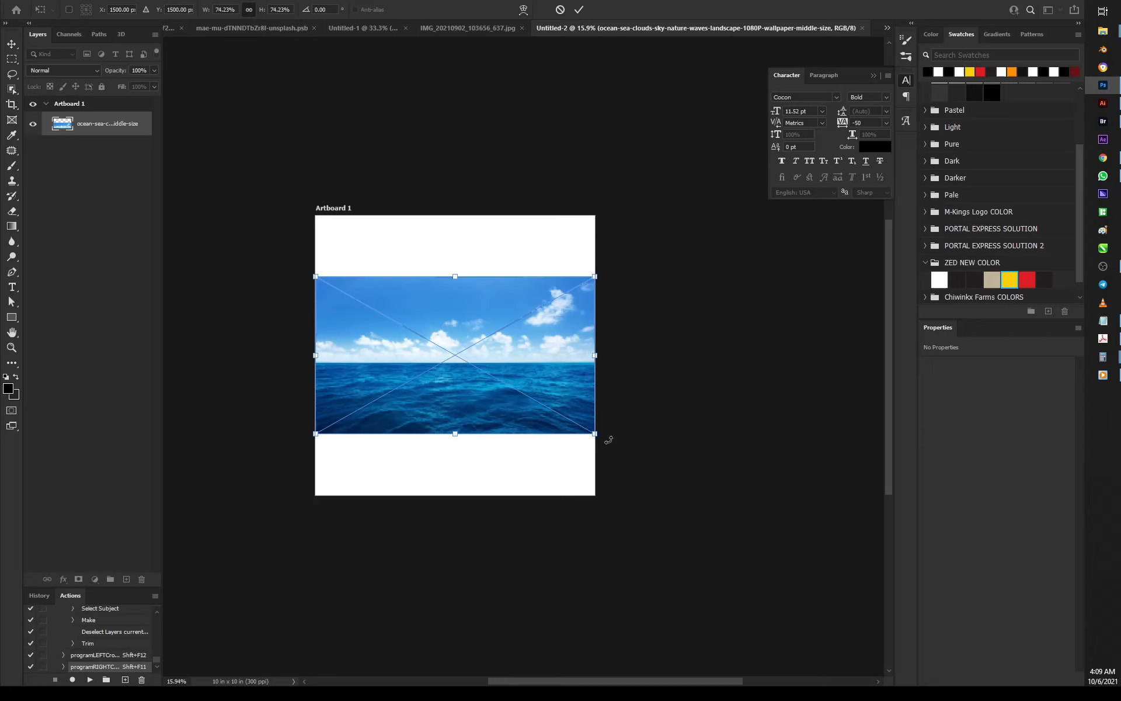
pyautogui.moveTo(598, 440); pyautogui.dragTo(720, 446)
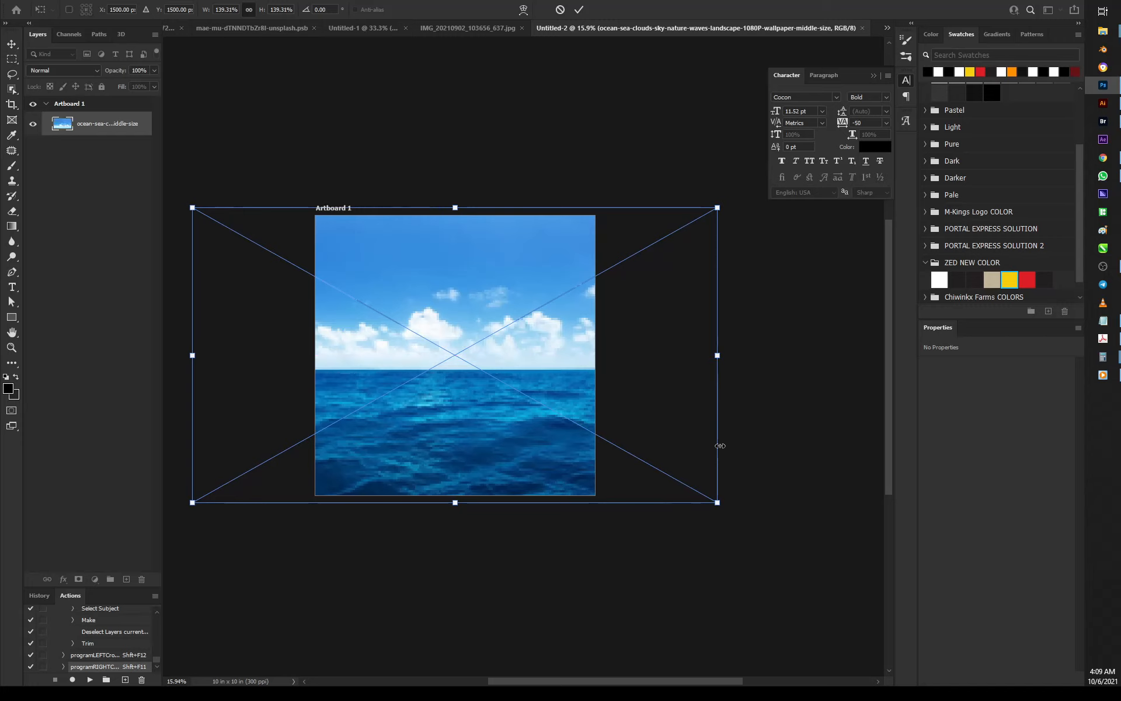
pyautogui.press('Return')
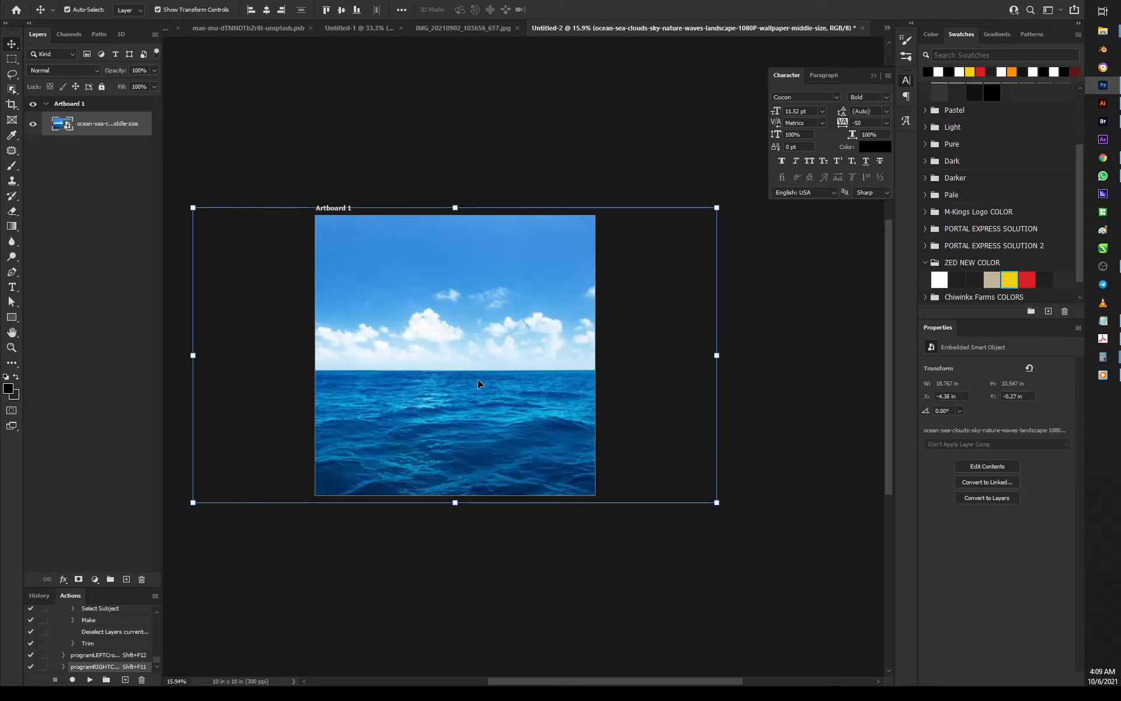
pyautogui.click(480, 568)
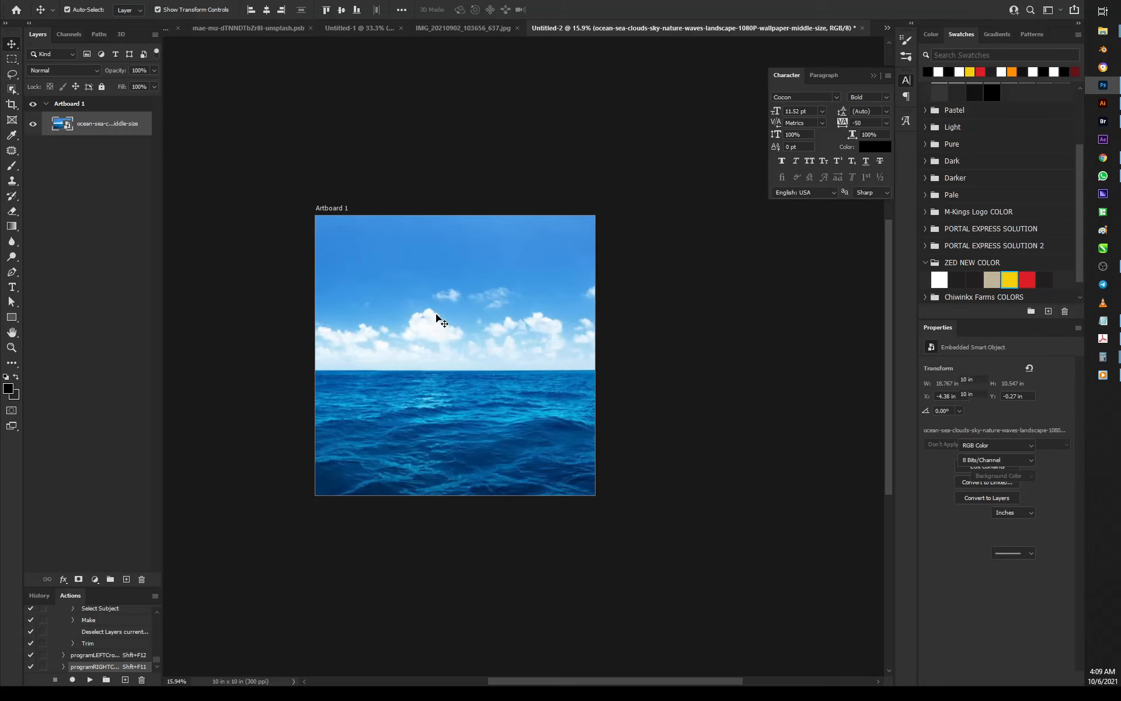
# Place the elcarito-MHNjEBeLTgw-unsplash cloud image from the CLOUDS background folder above the ocean layer
pyautogui.scroll(5, 436, 313)
pyautogui.scroll(-1, 494, 303)
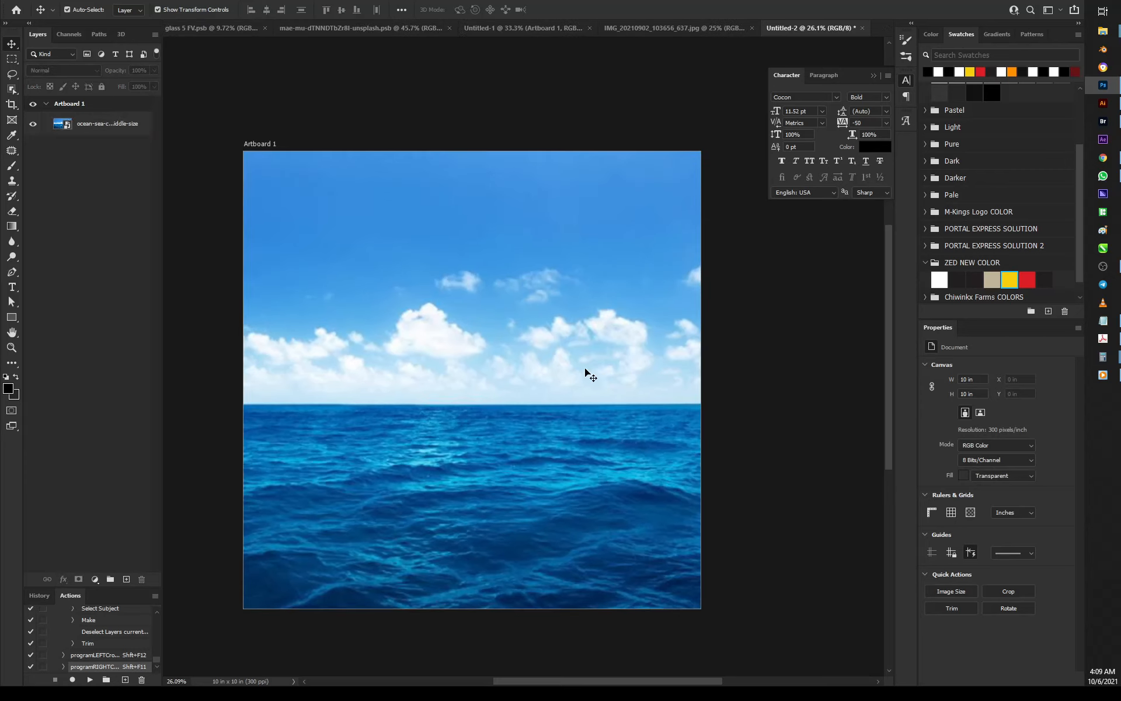
pyautogui.scroll(-1, 582, 372)
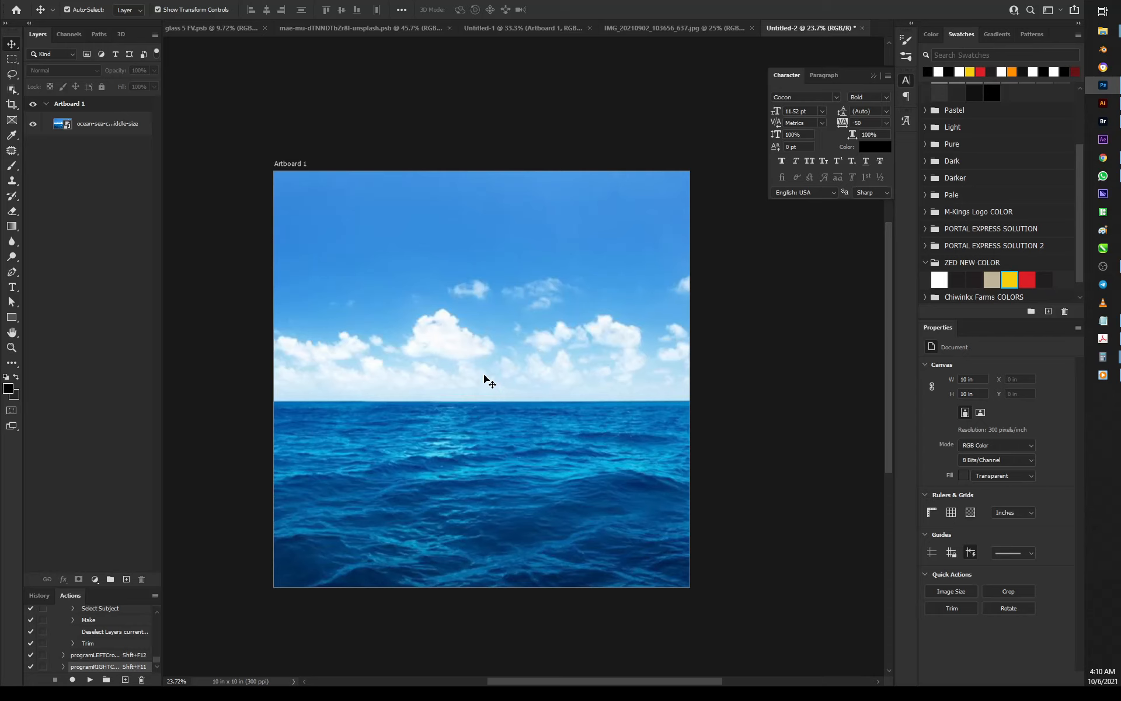
pyautogui.scroll(-1, 496, 338)
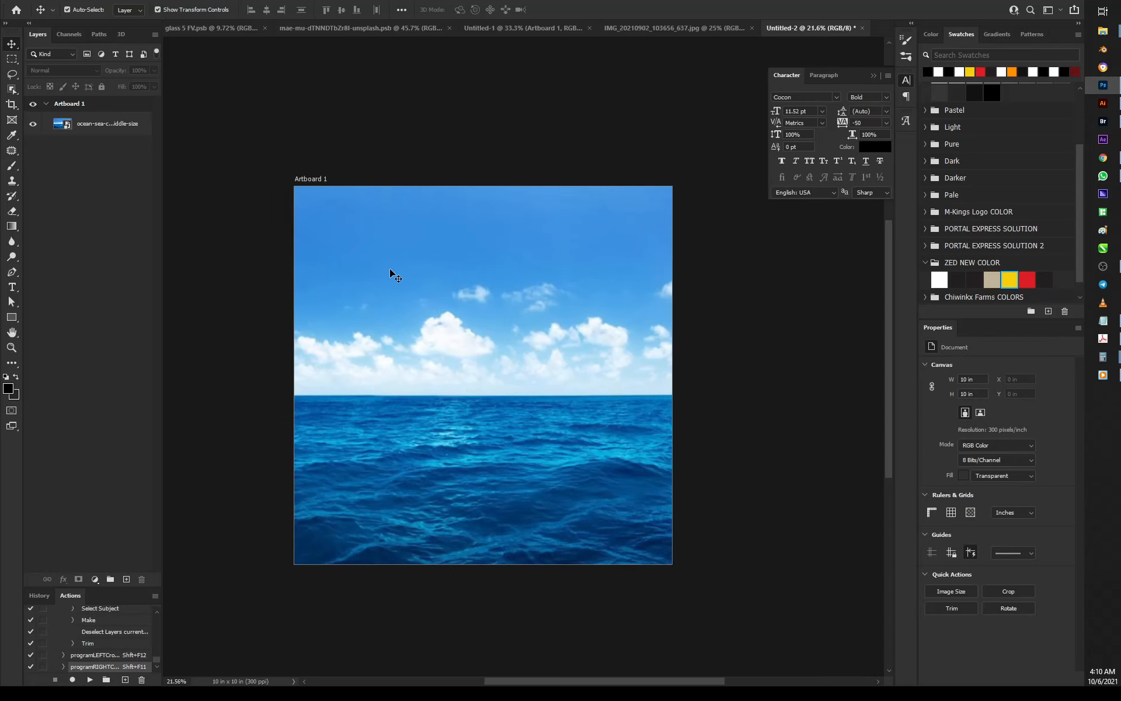
pyautogui.click(394, 236)
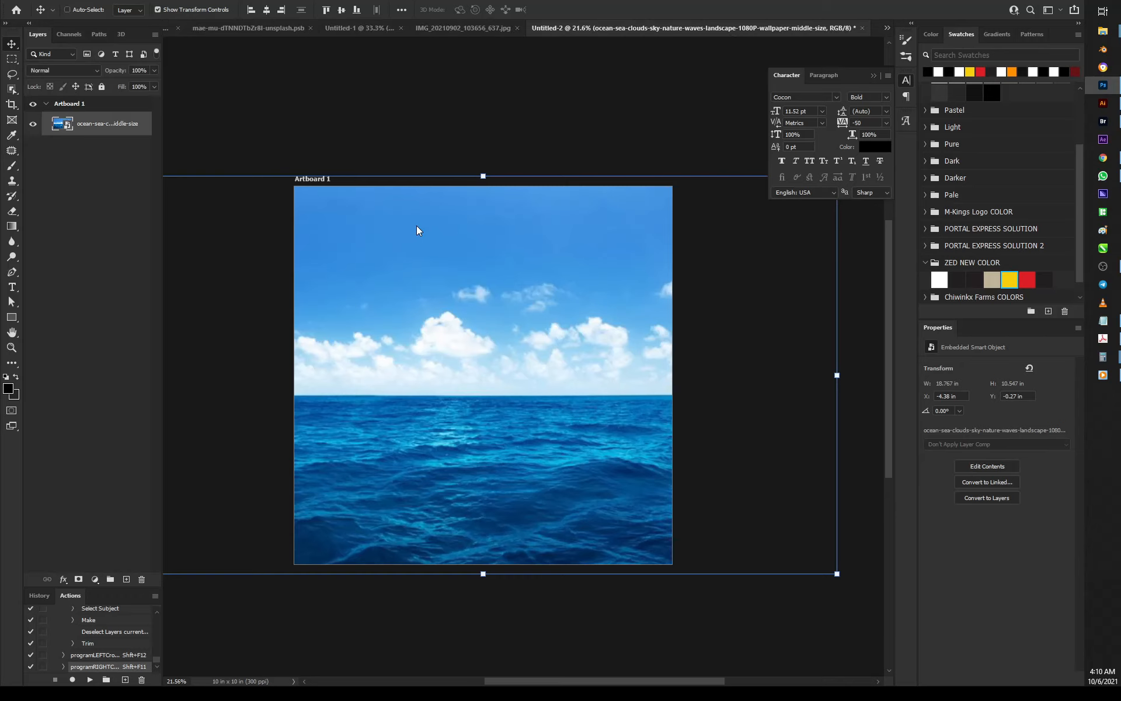
pyautogui.hotkey('ctrl', 'o')
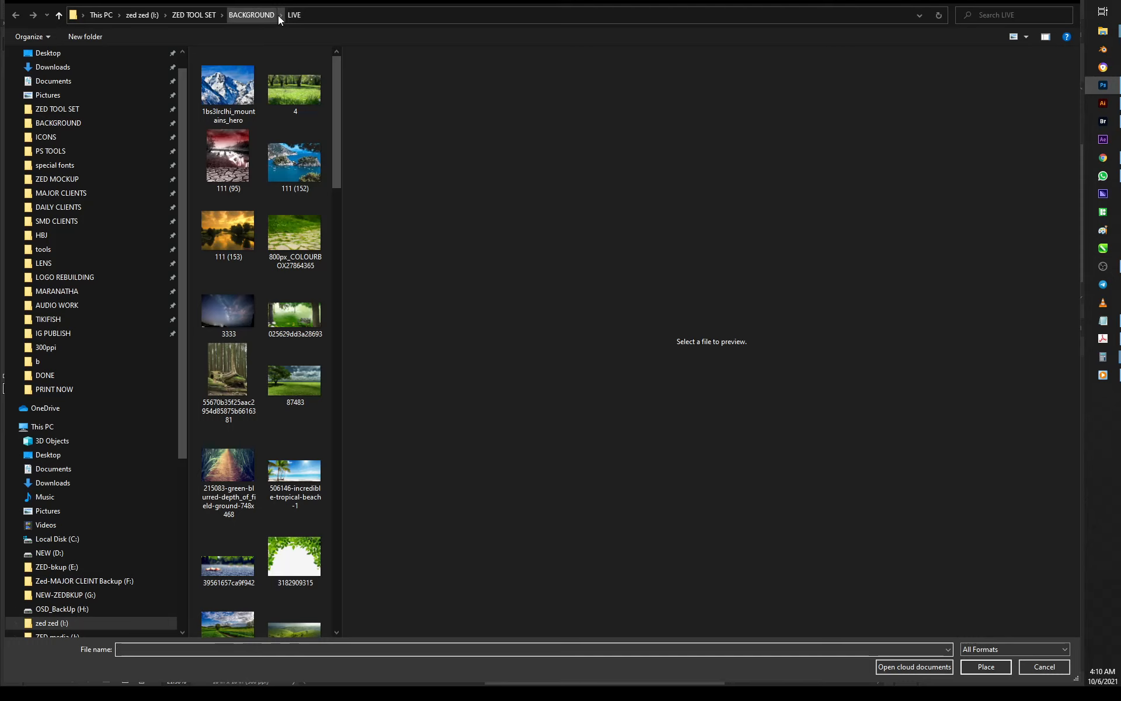
pyautogui.click(281, 14)
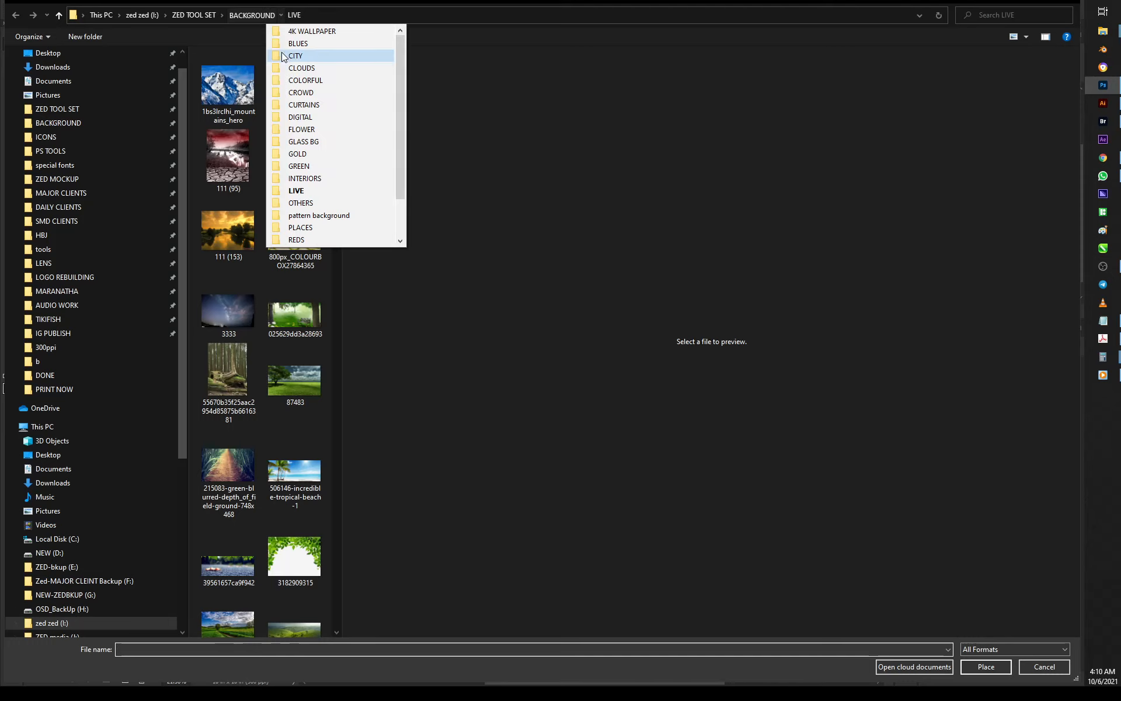
pyautogui.click(312, 69)
pyautogui.click(289, 89)
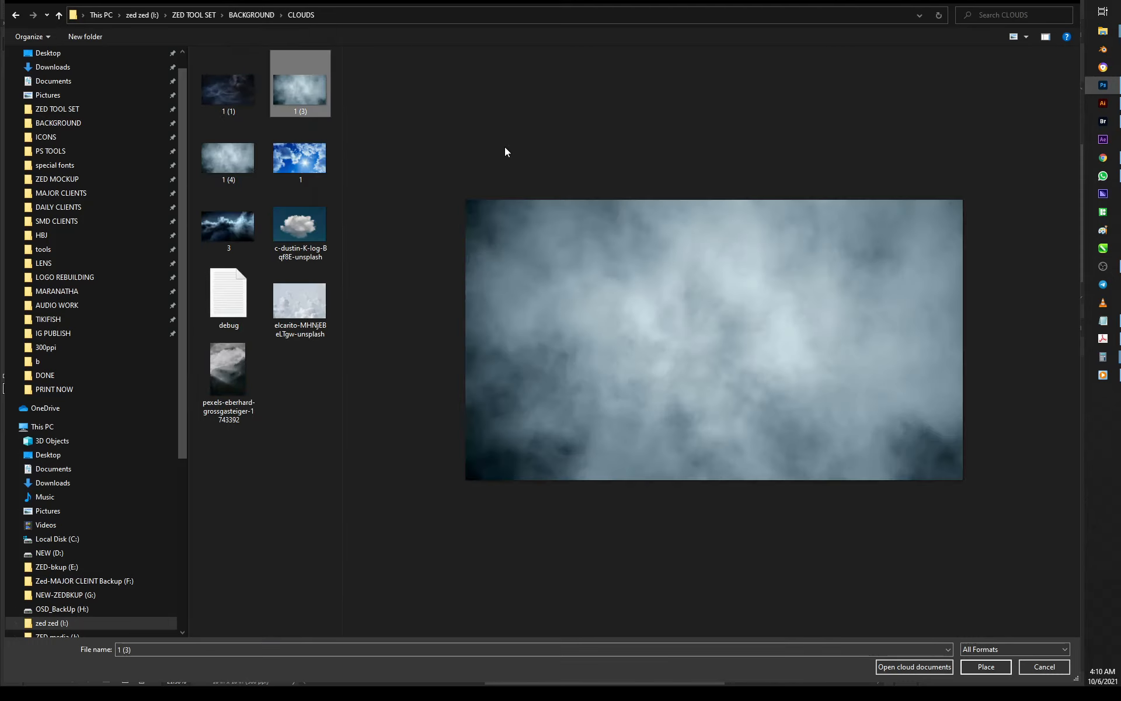
pyautogui.click(314, 310)
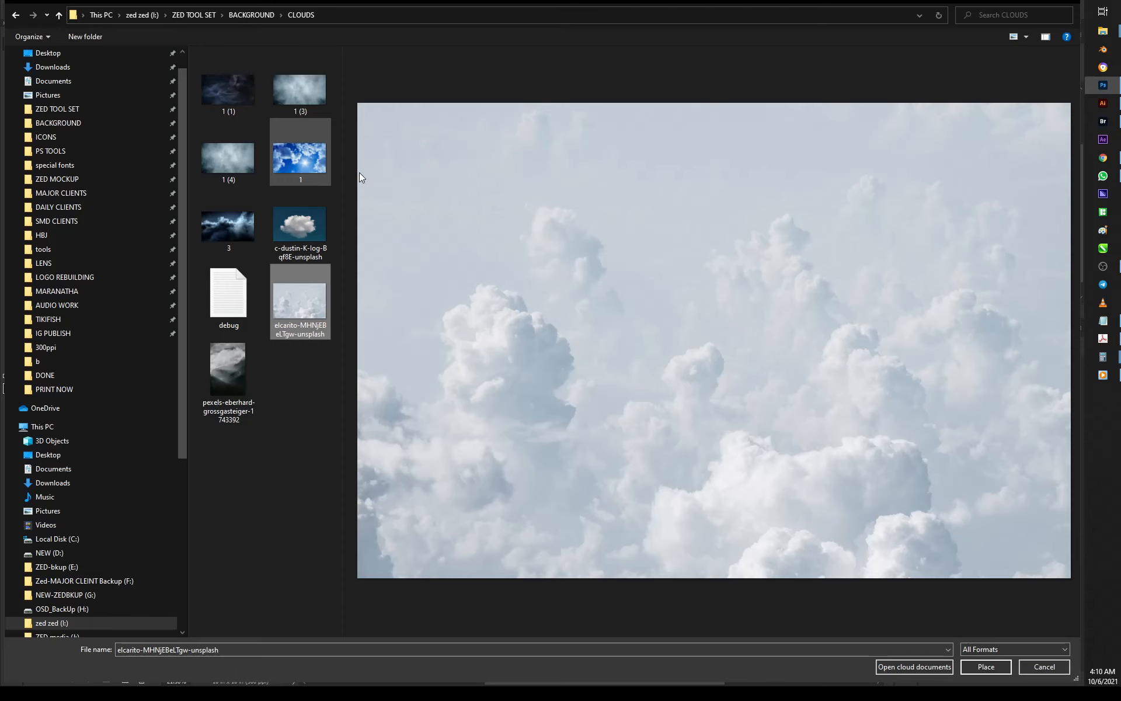
pyautogui.click(986, 666)
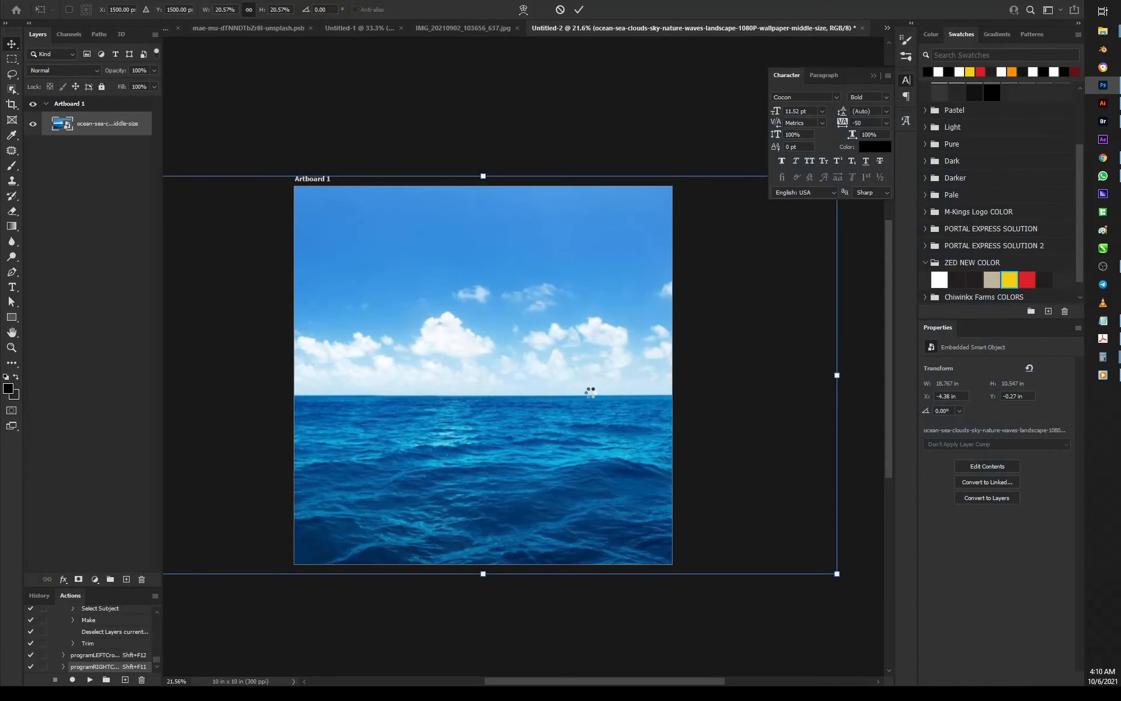
# Move the cloud image up over the sky and enlarge it to about 21.5%, with its lower edge on the horizon
pyautogui.moveTo(518, 369); pyautogui.dragTo(518, 265)
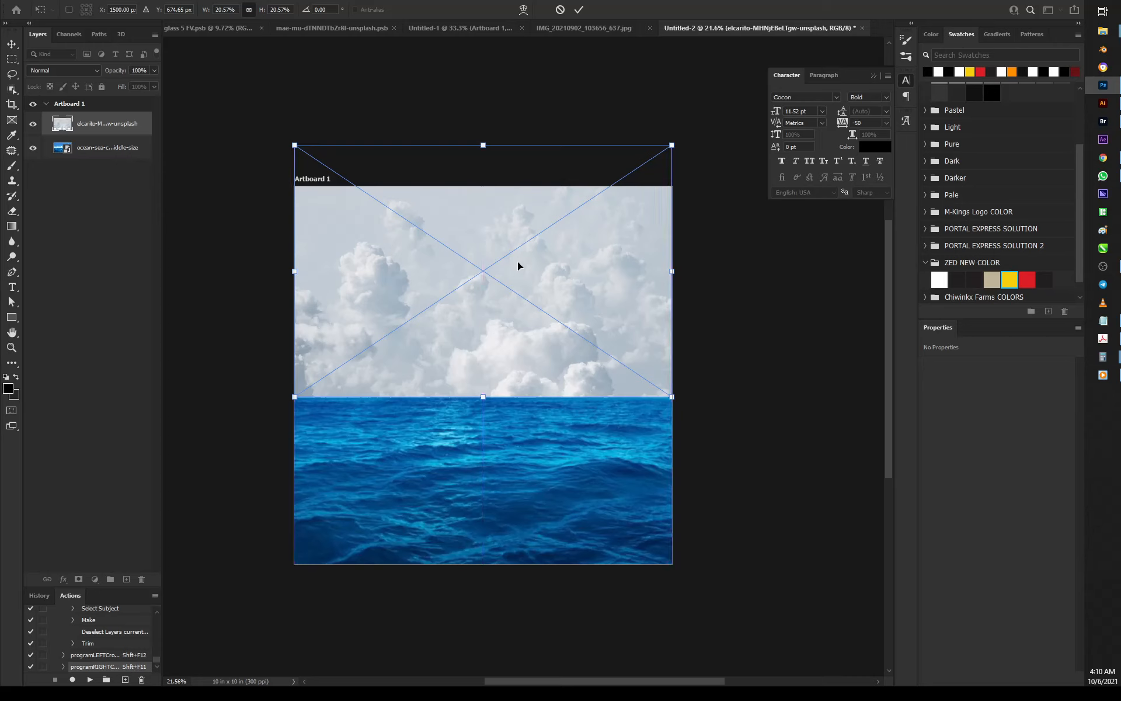
pyautogui.press('Return')
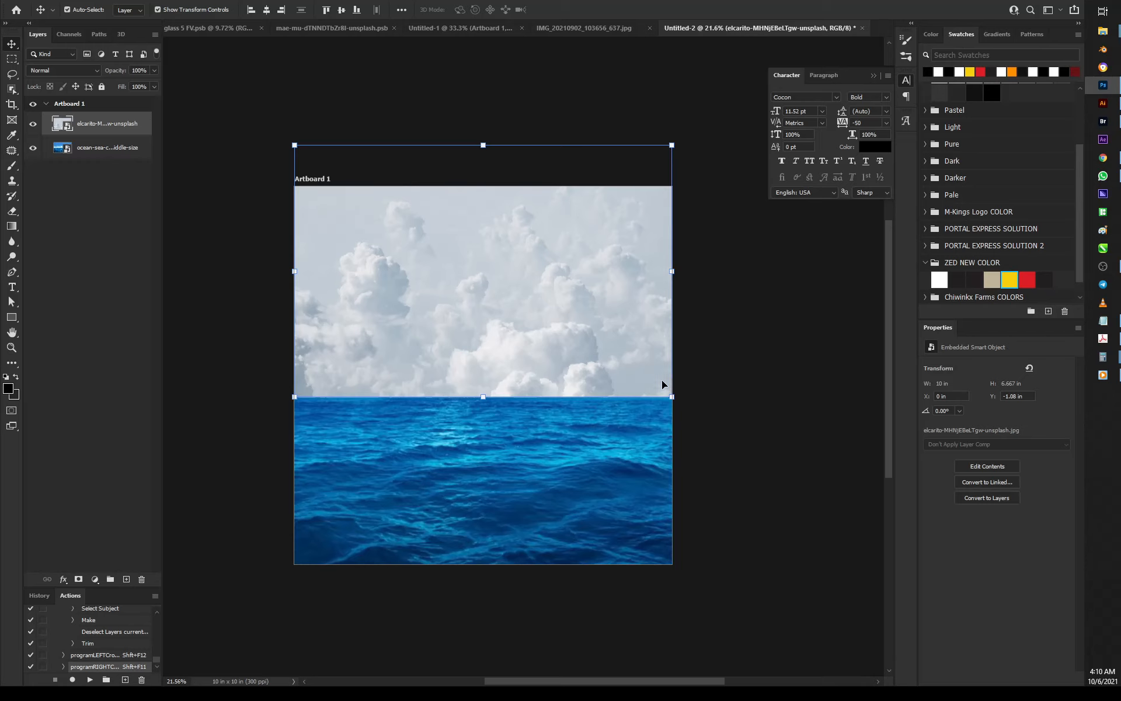
pyautogui.moveTo(672, 395); pyautogui.dragTo(674, 397)
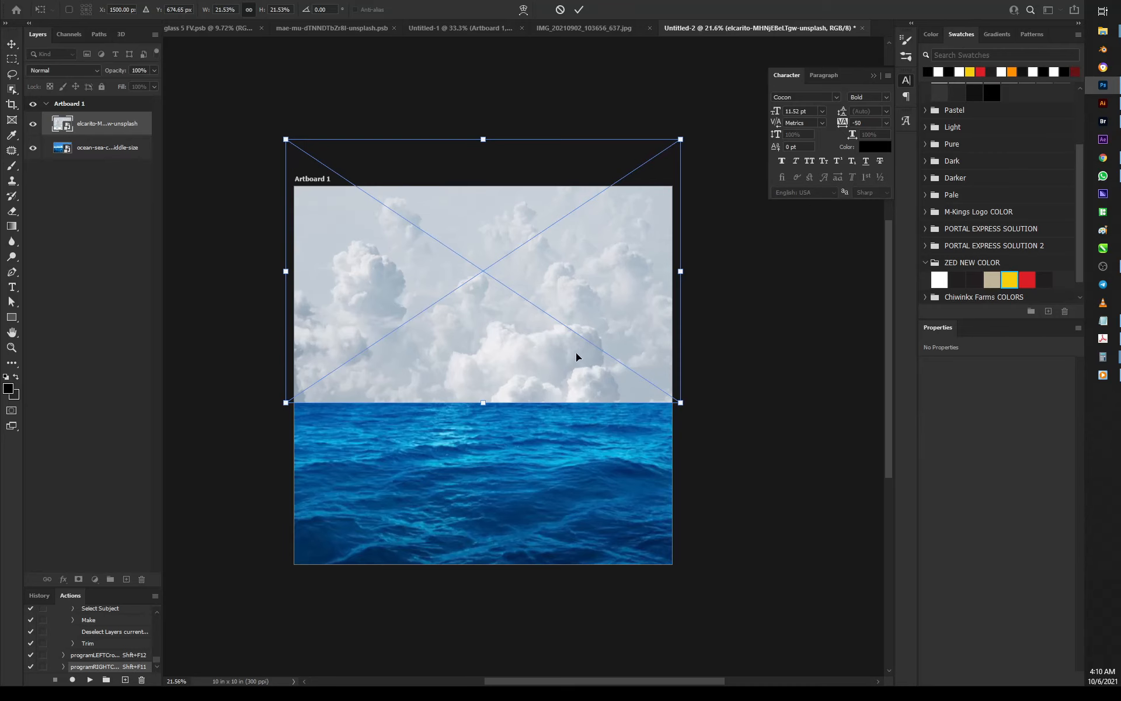
pyautogui.moveTo(576, 352); pyautogui.dragTo(576, 349)
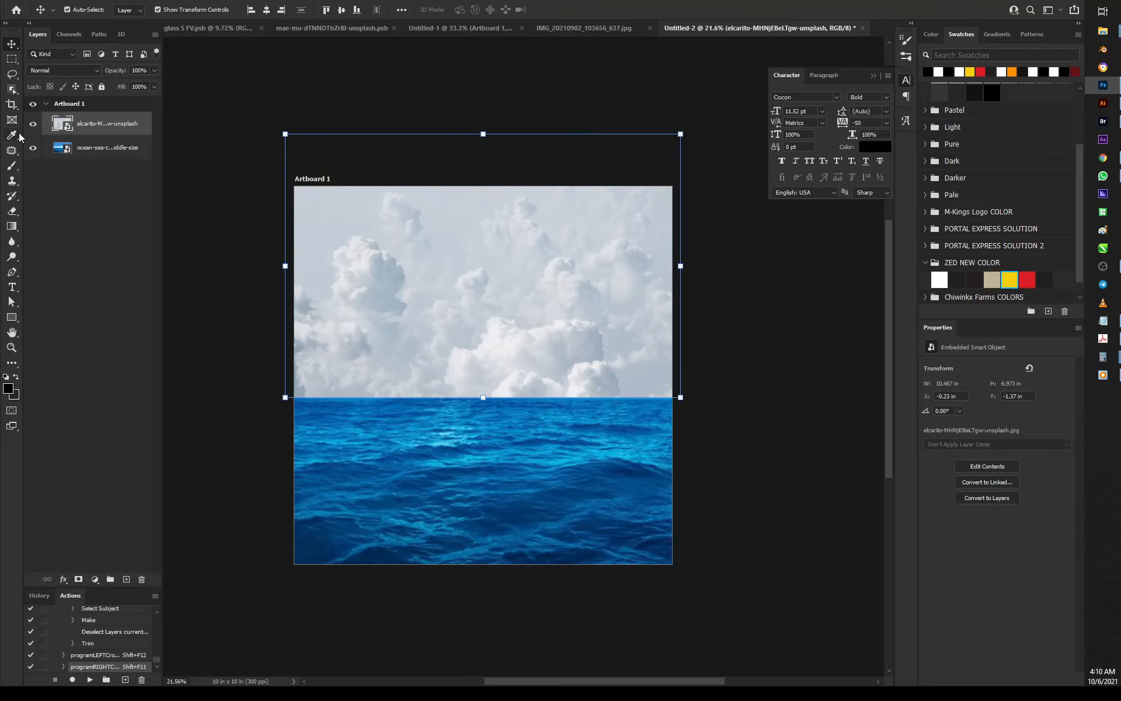
# Set the cloud layer's blend mode to Multiply and its opacity to 90%
pyautogui.click(73, 70)
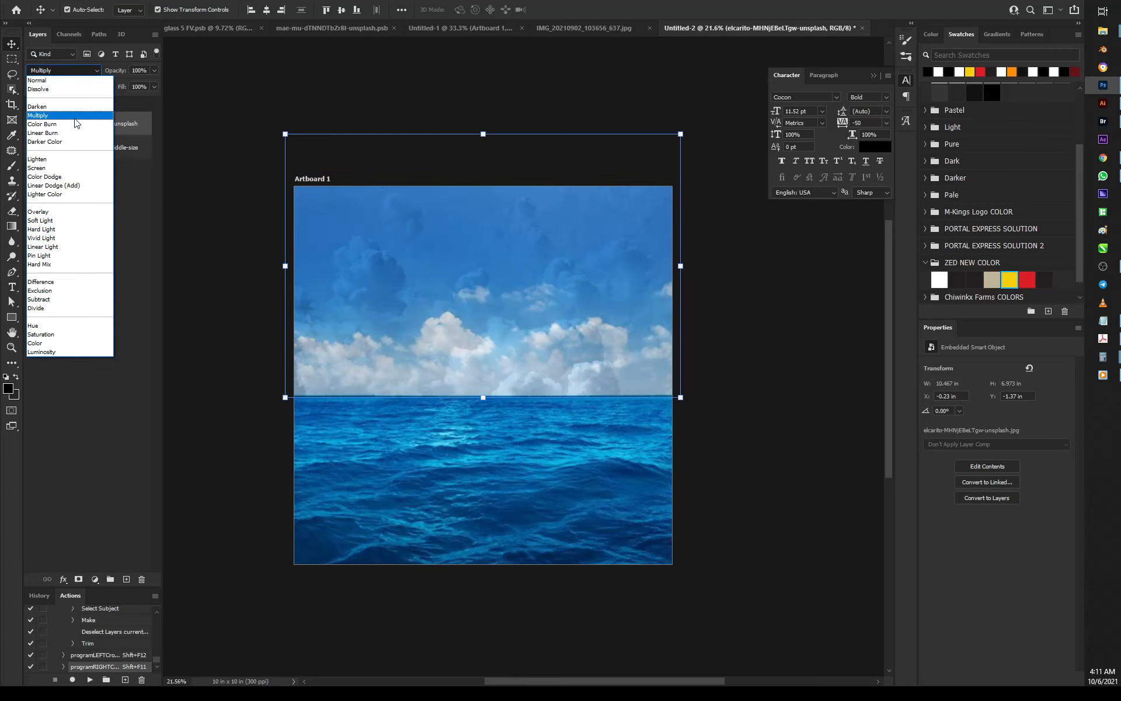
pyautogui.click(75, 119)
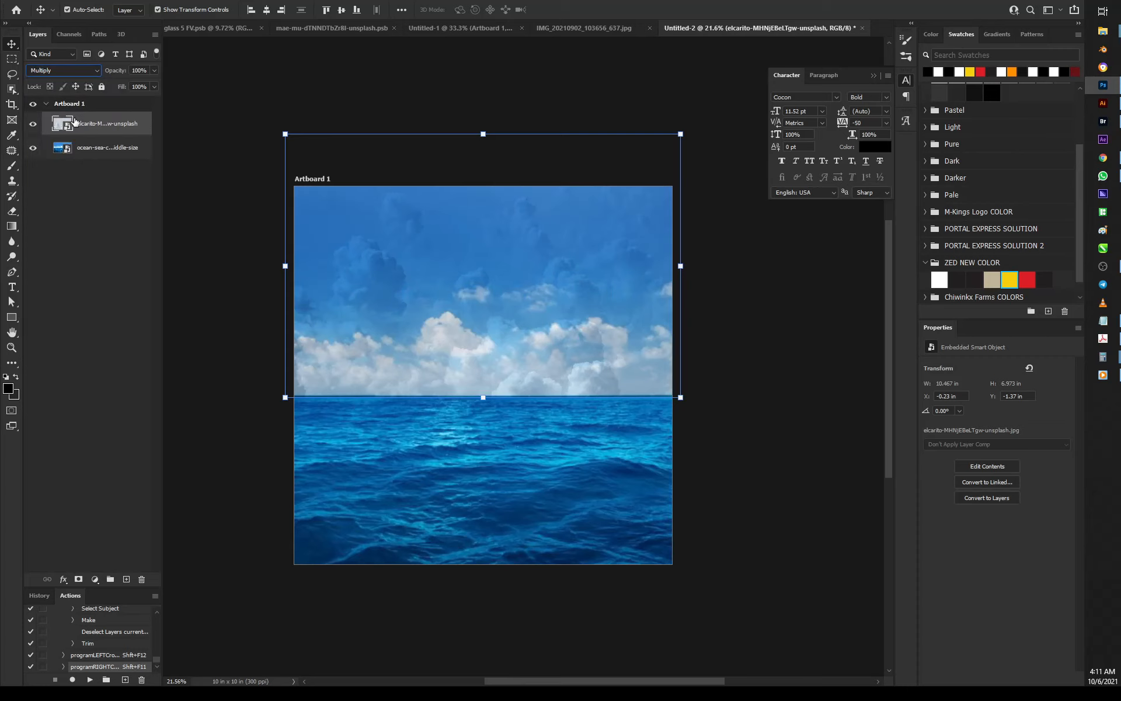
pyautogui.click(100, 231)
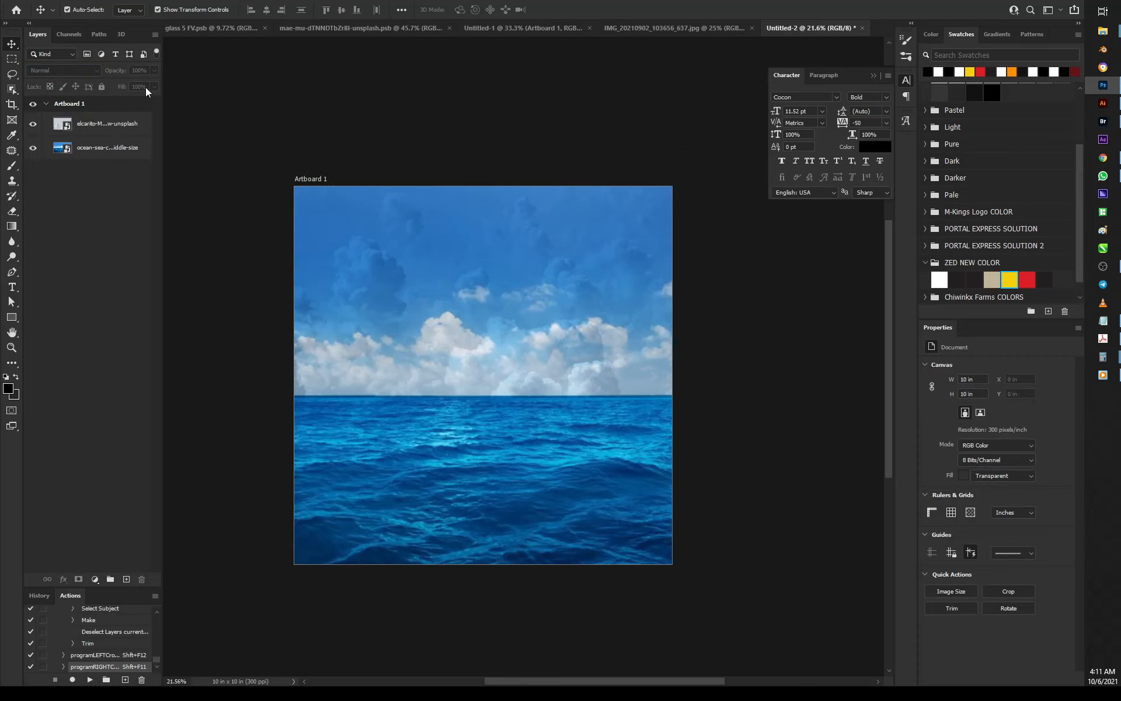
pyautogui.click(396, 285)
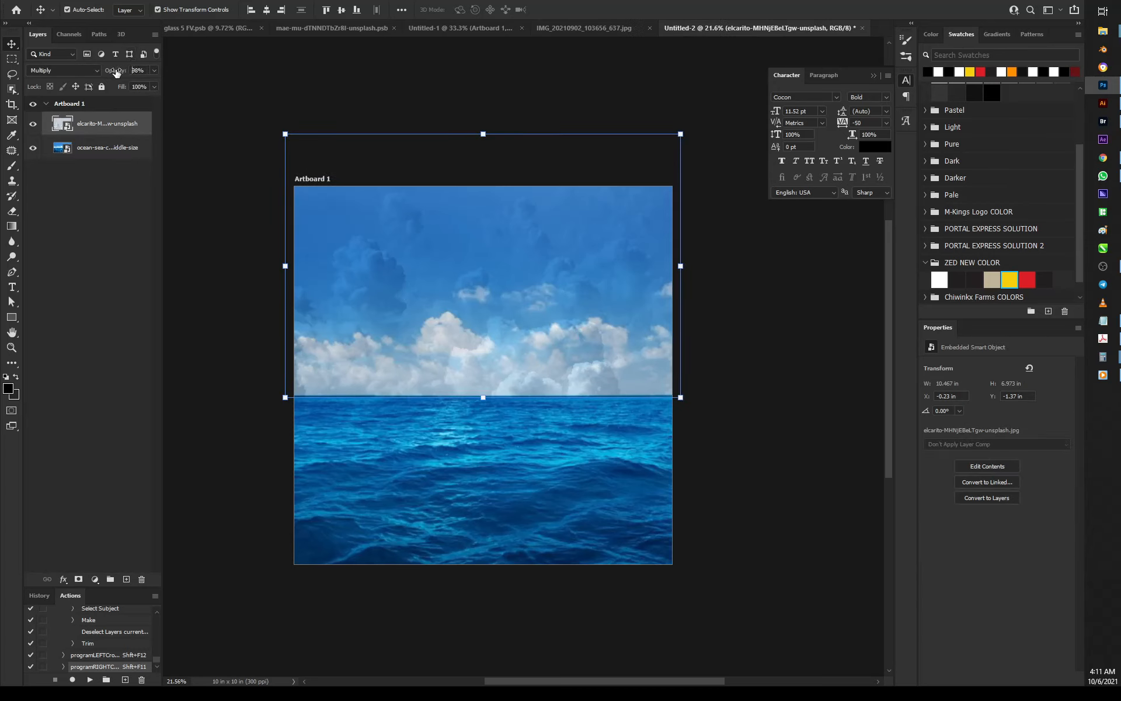
pyautogui.moveTo(116, 71); pyautogui.dragTo(95, 70)
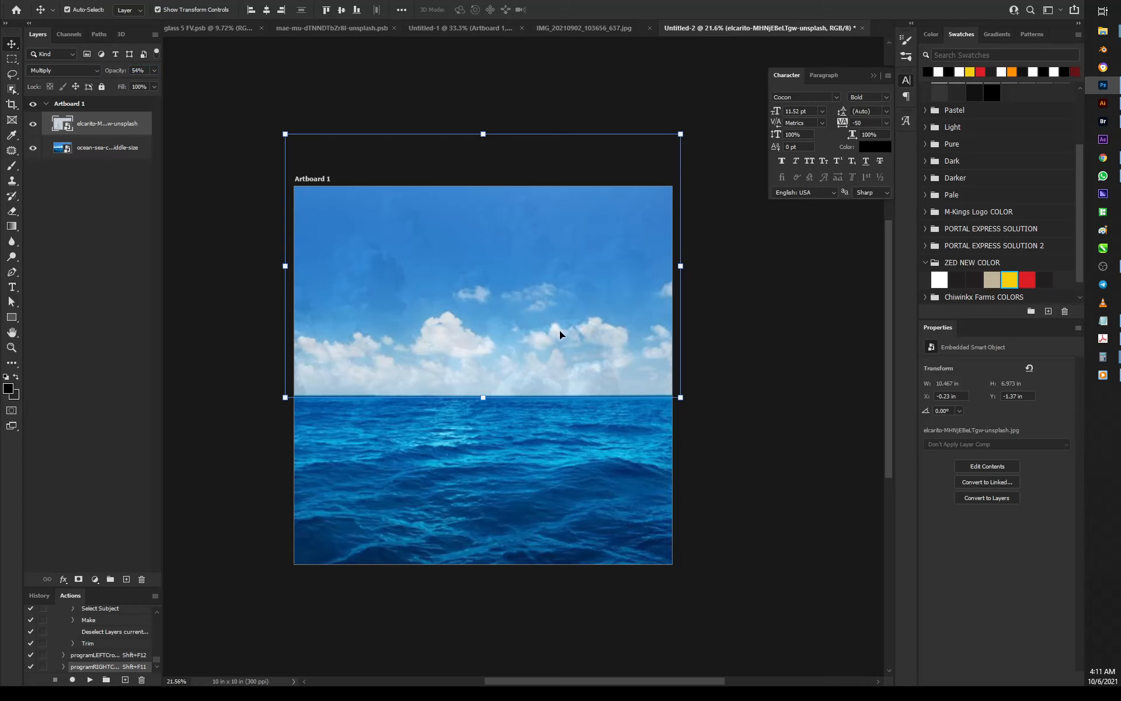
pyautogui.moveTo(114, 71); pyautogui.dragTo(135, 74)
pyautogui.click(824, 383)
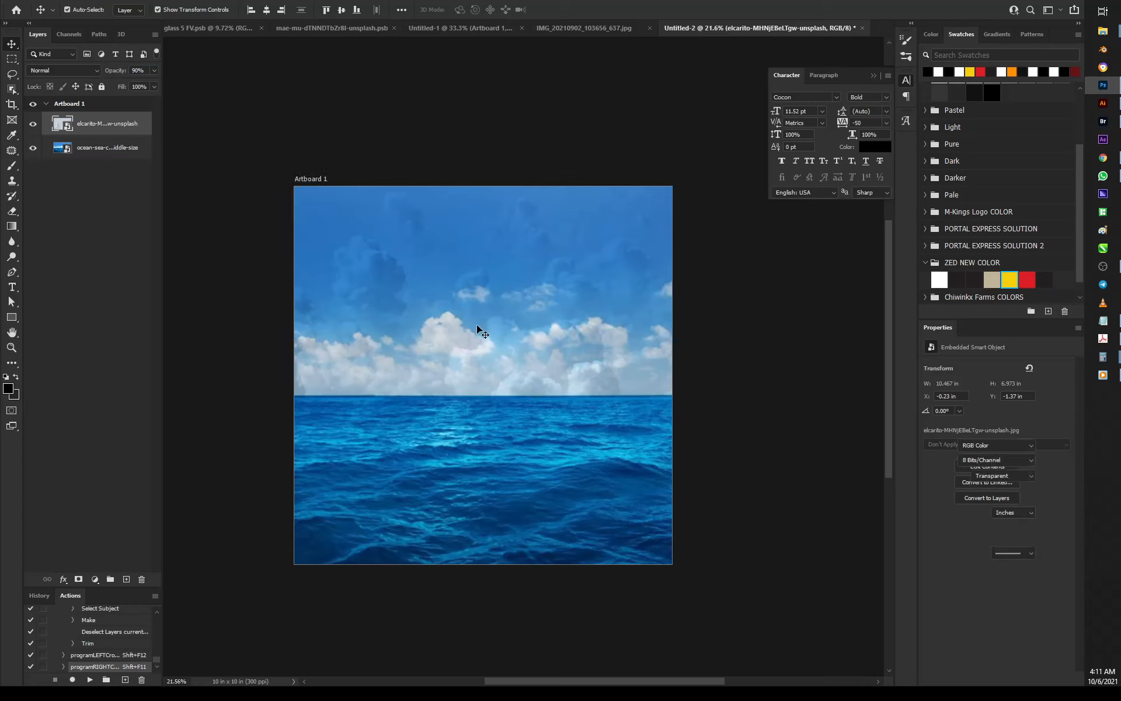
# Place the 1bs3lrclhi_mountains_hero image from the LIVE background folder above the cloud layer
pyautogui.scroll(1, 468, 282)
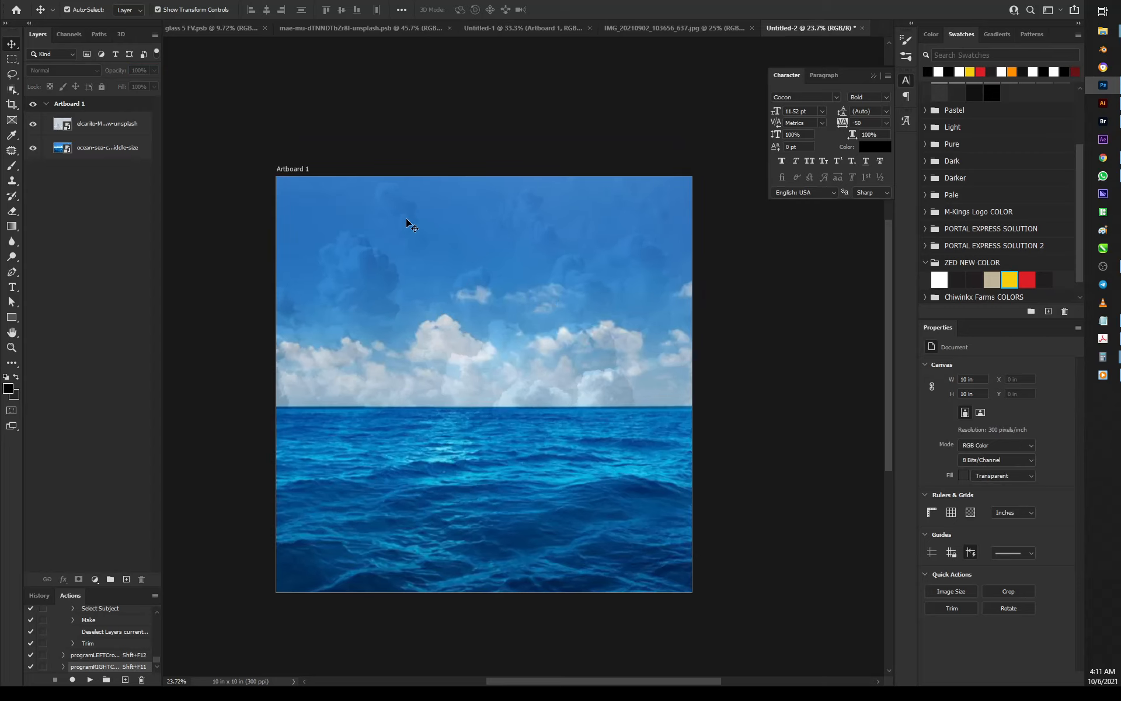
pyautogui.scroll(-2, 490, 254)
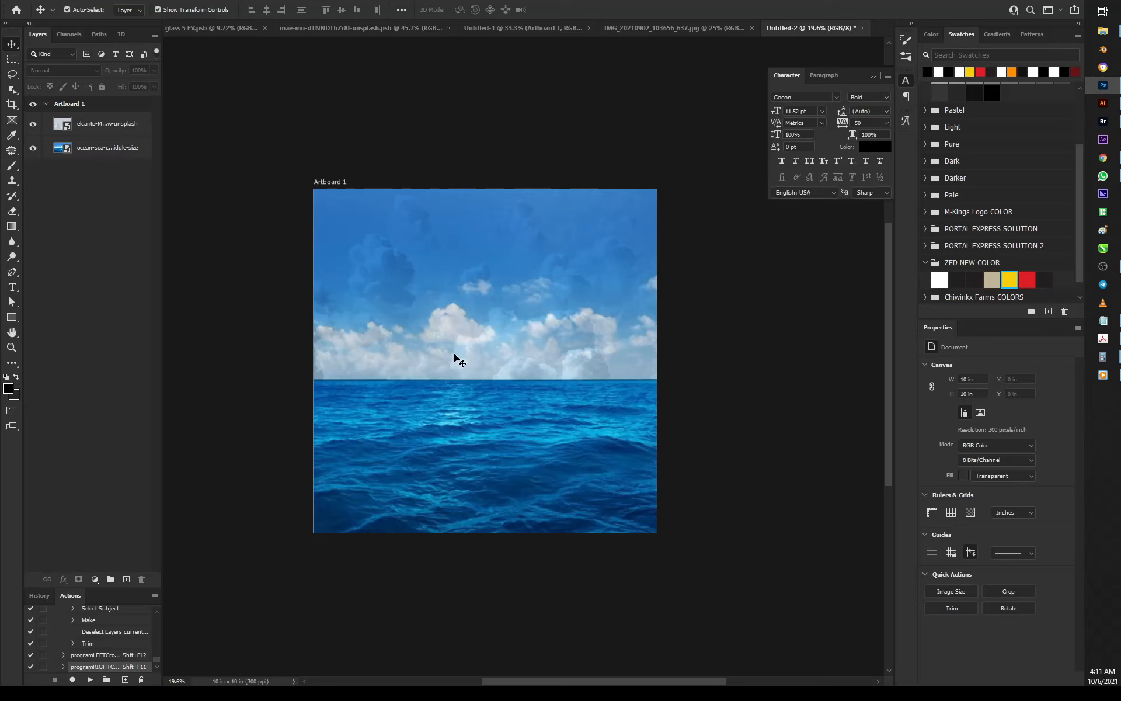
pyautogui.click(514, 249)
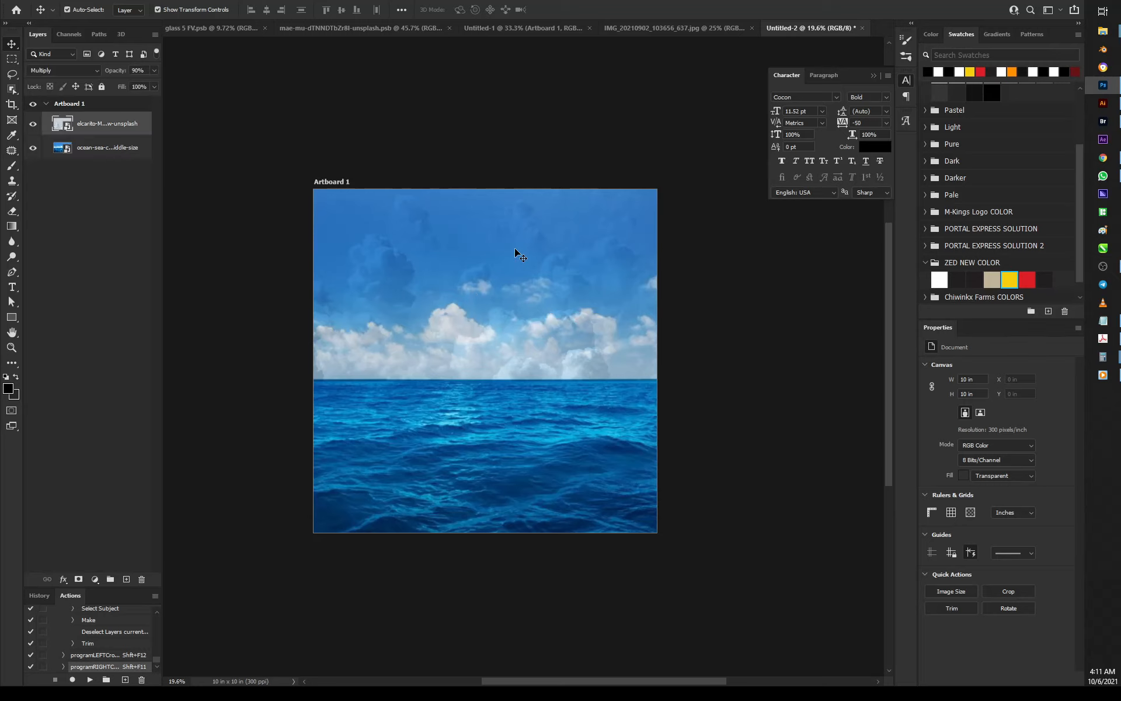
pyautogui.hotkey('ctrl', 'o')
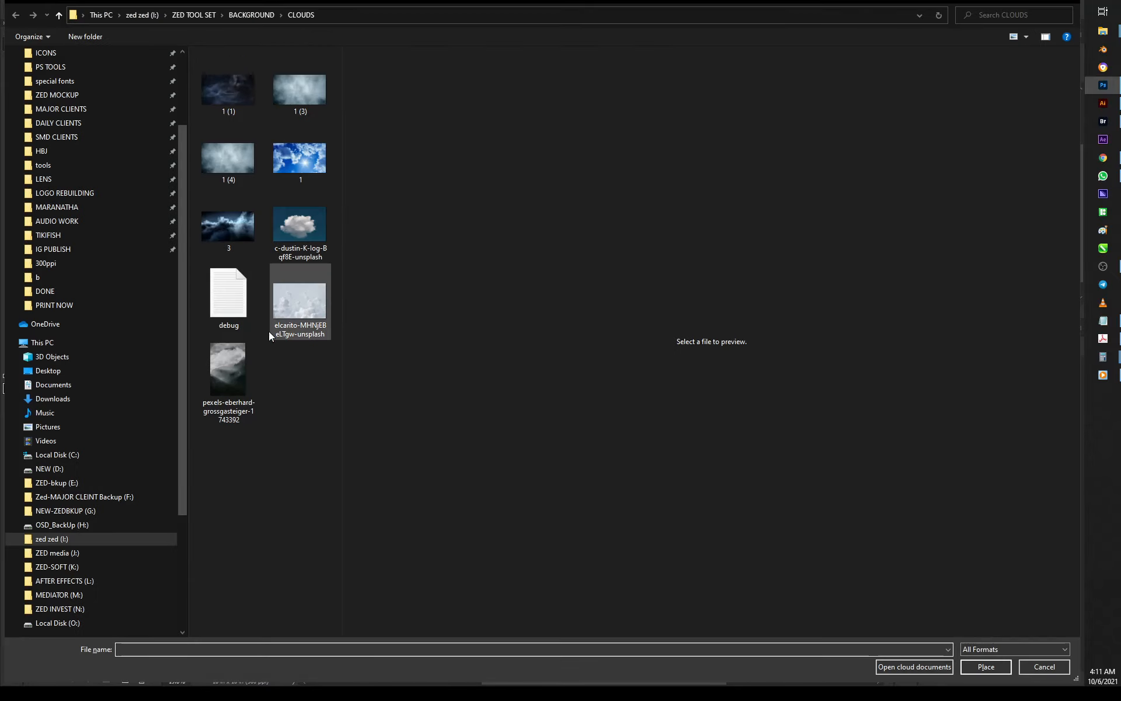
pyautogui.click(282, 17)
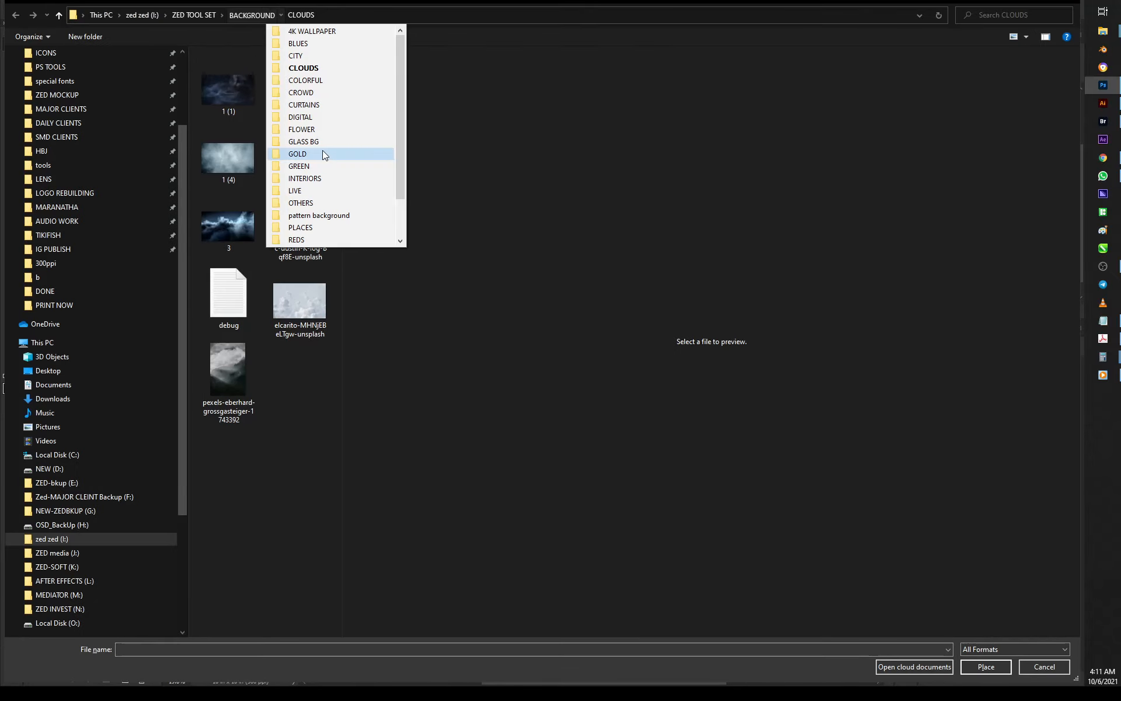
pyautogui.click(301, 192)
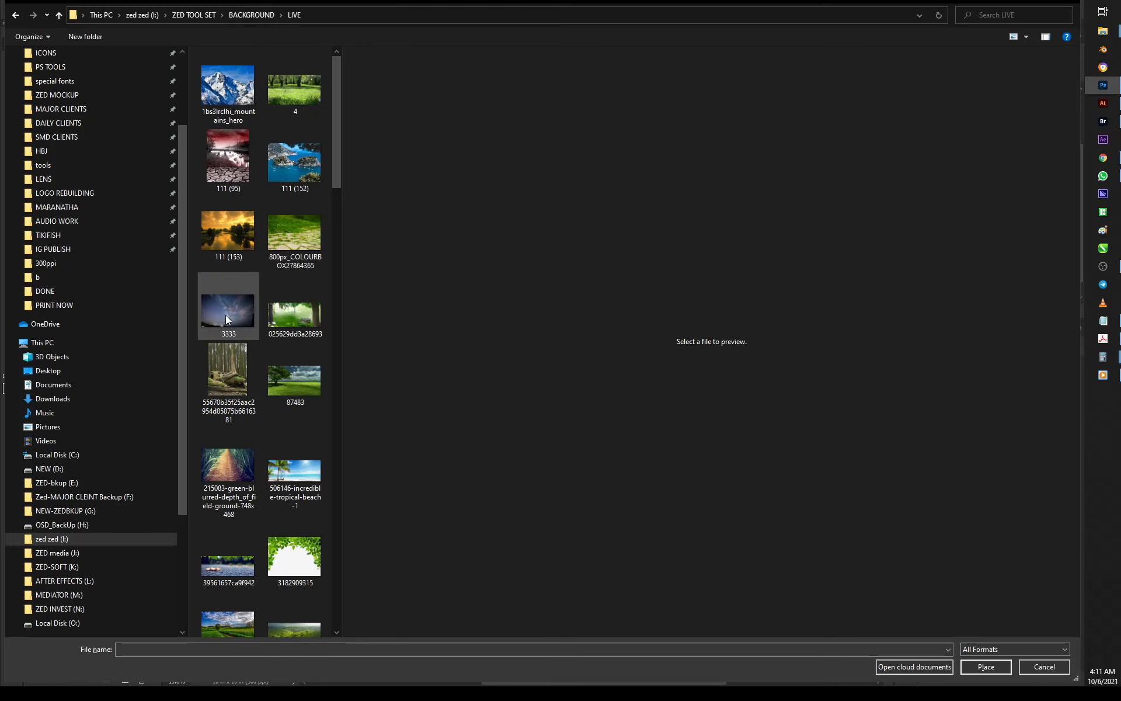
pyautogui.click(240, 100)
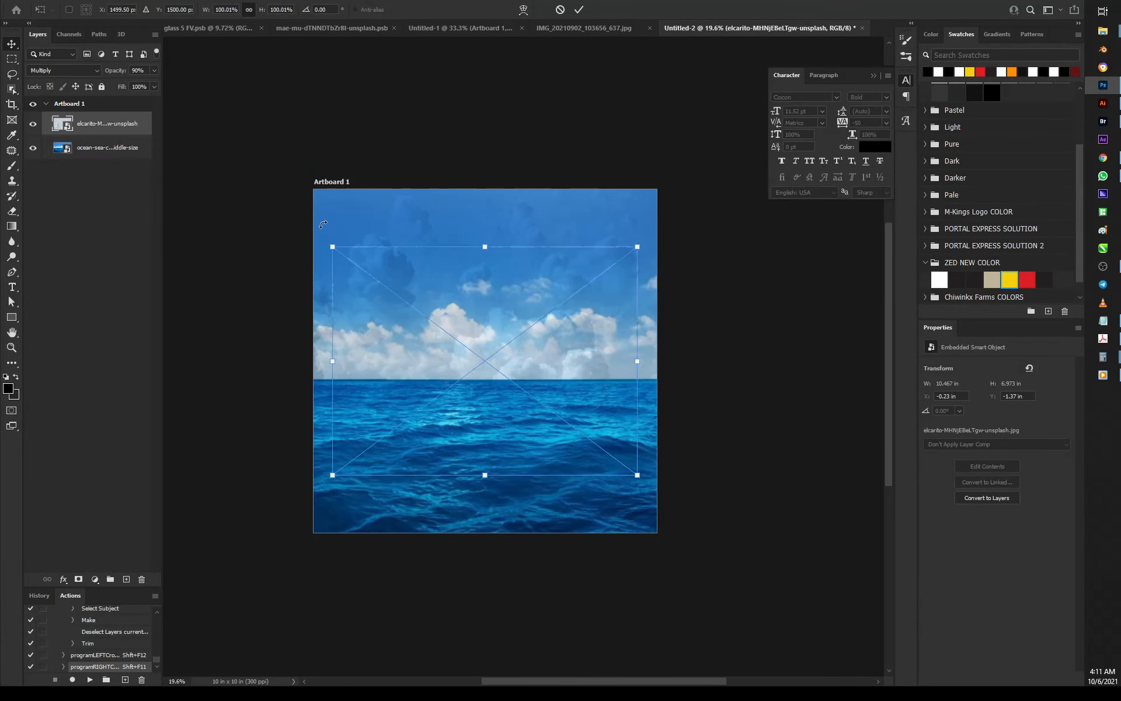
# Enlarge the mountain image to about 11.5 in wide and position it over the artboard's lower left, its lower edge on the artboard's bottom
pyautogui.moveTo(459, 381); pyautogui.dragTo(351, 440)
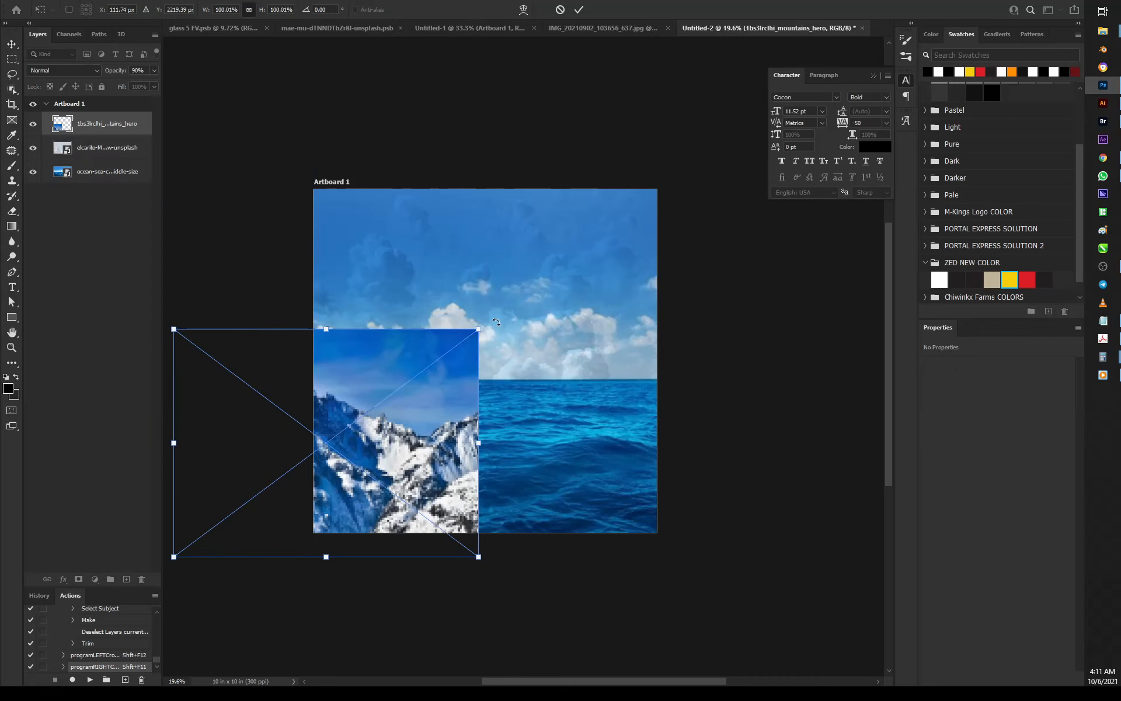
pyautogui.moveTo(475, 331); pyautogui.dragTo(520, 296)
pyautogui.moveTo(408, 365)
pyautogui.mouseDown()
pyautogui.moveTo(393, 338)
pyautogui.moveTo(404, 343)
pyautogui.moveTo(395, 370)
pyautogui.mouseUp()
pyautogui.press('Return')
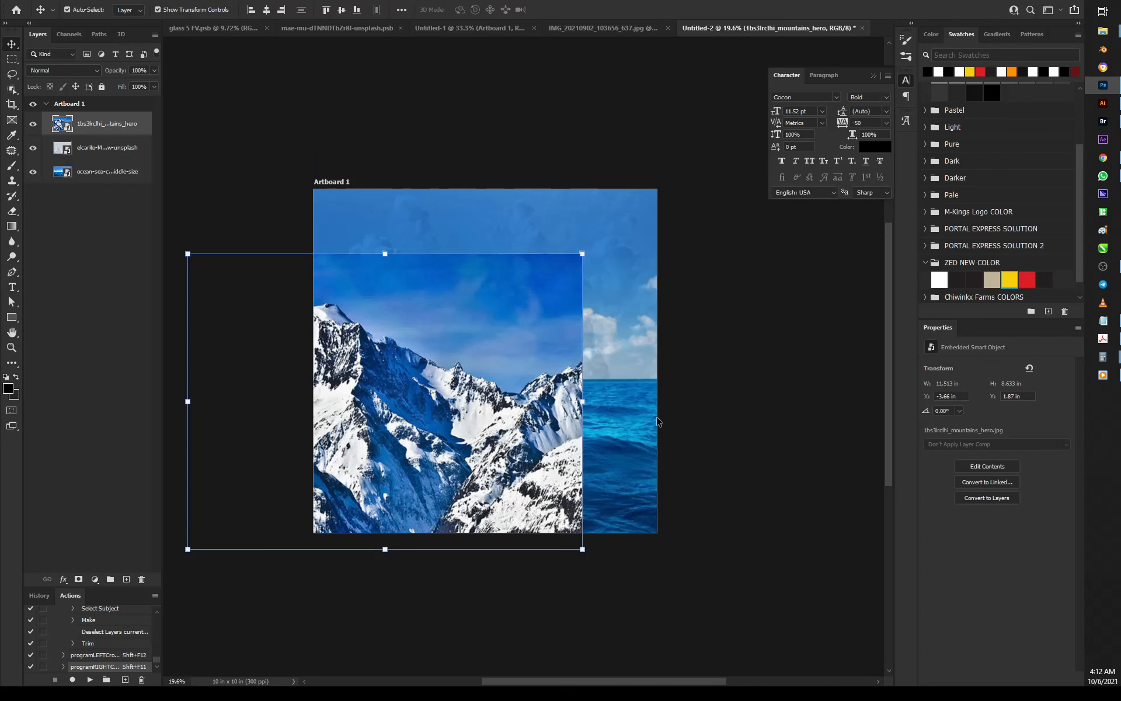
pyautogui.moveTo(347, 371); pyautogui.dragTo(352, 355)
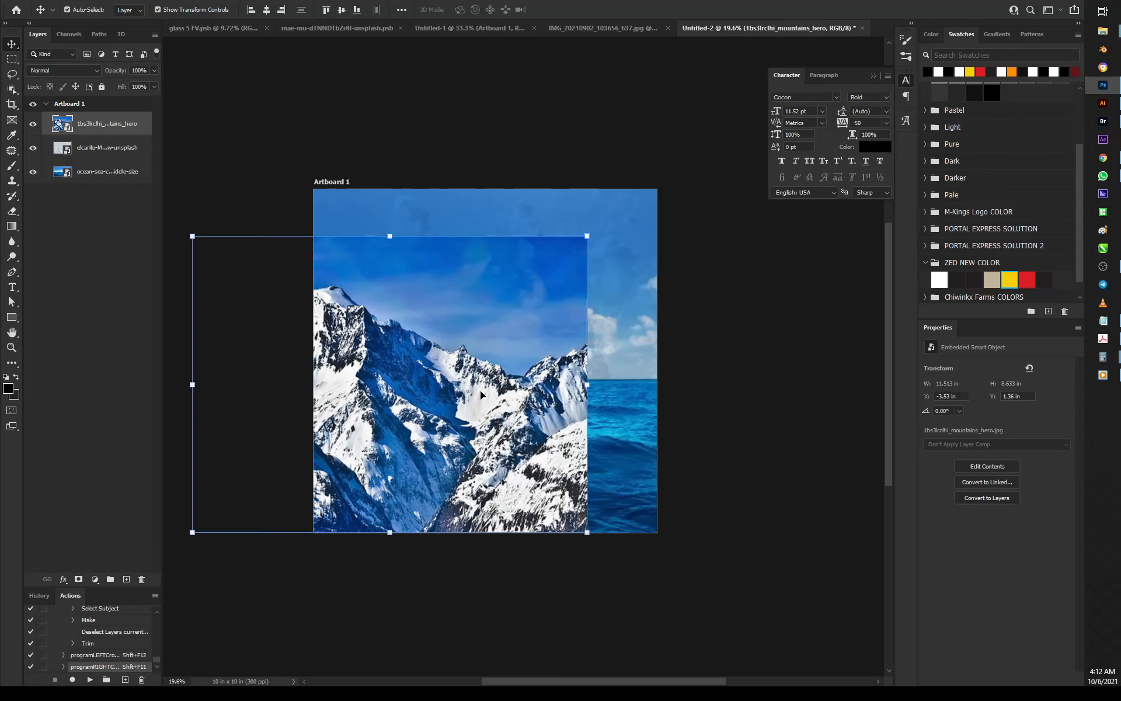
pyautogui.moveTo(452, 386); pyautogui.dragTo(445, 385)
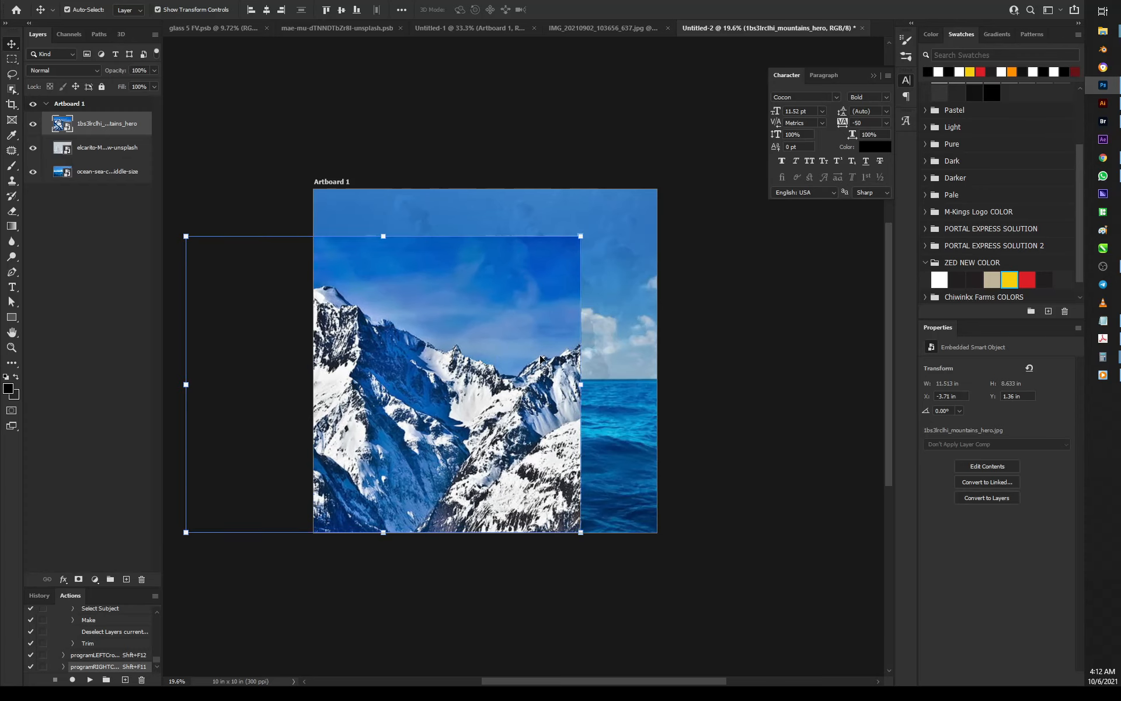
# Add a layer mask to the mountain layer and set the brush to its lowest hardness
pyautogui.click(79, 580)
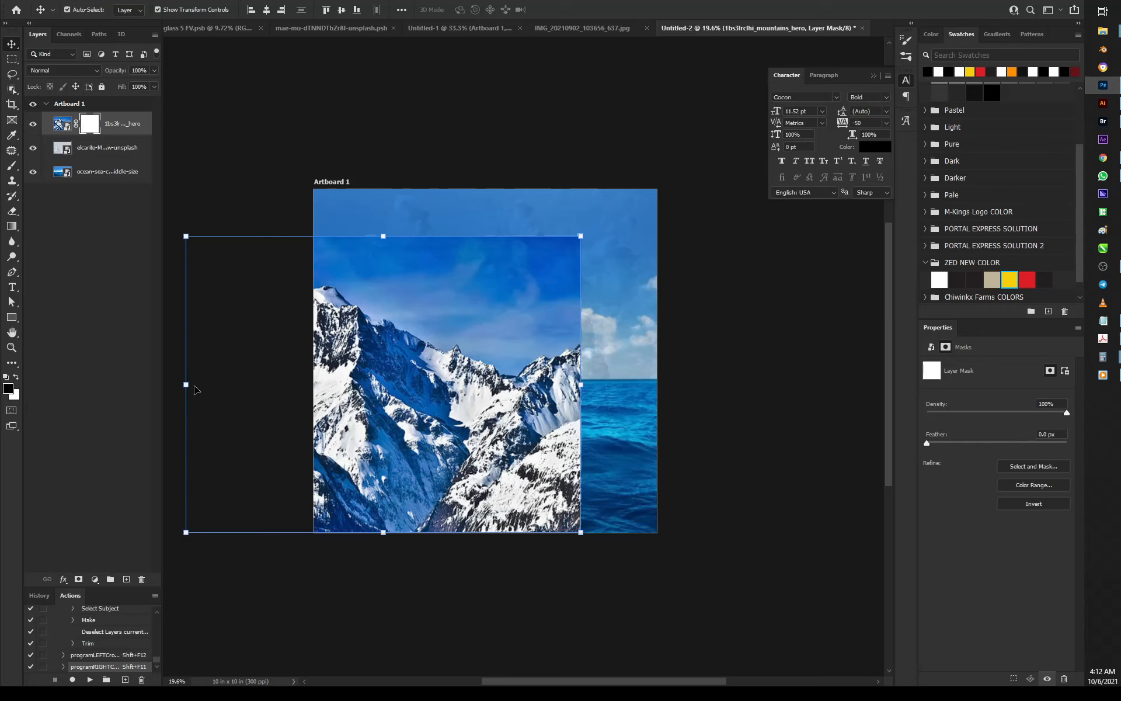
pyautogui.press('b')
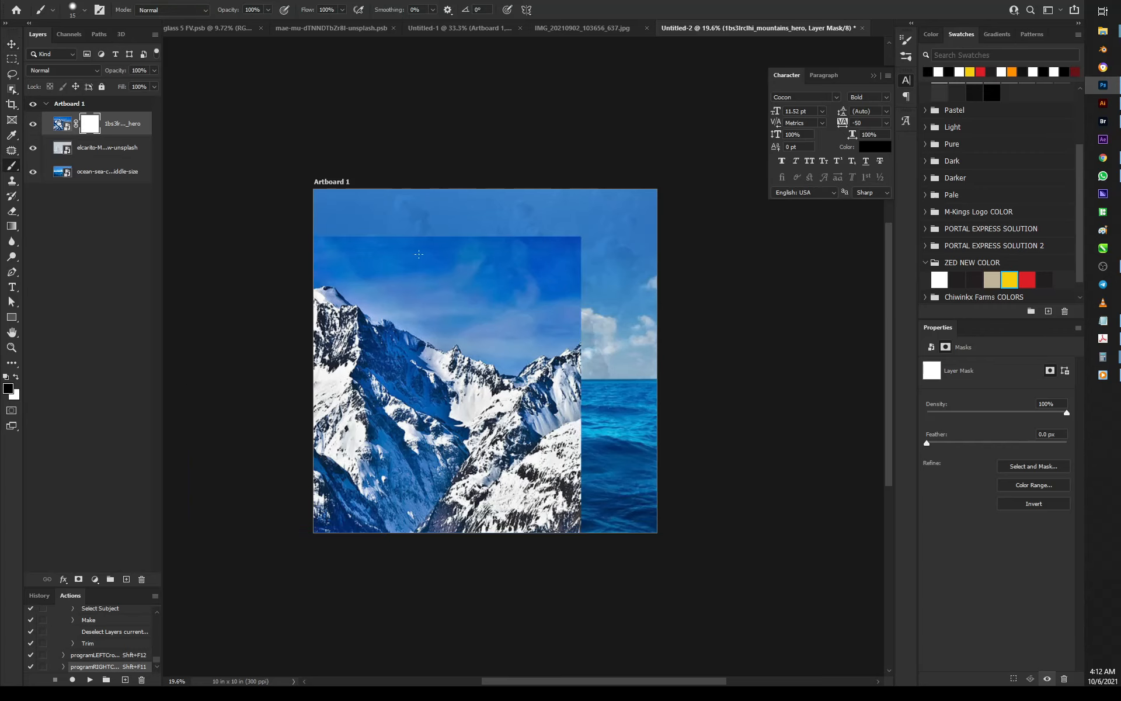
pyautogui.rightClick(464, 316)
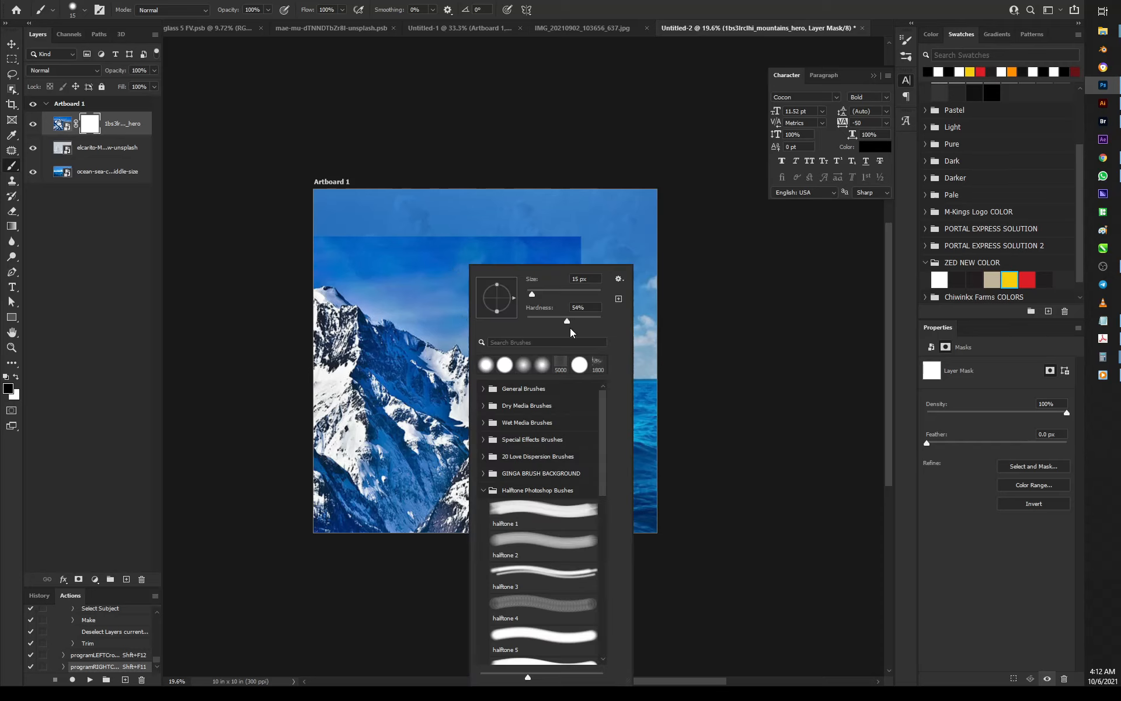
pyautogui.moveTo(567, 321); pyautogui.dragTo(514, 324)
pyautogui.press('Return')
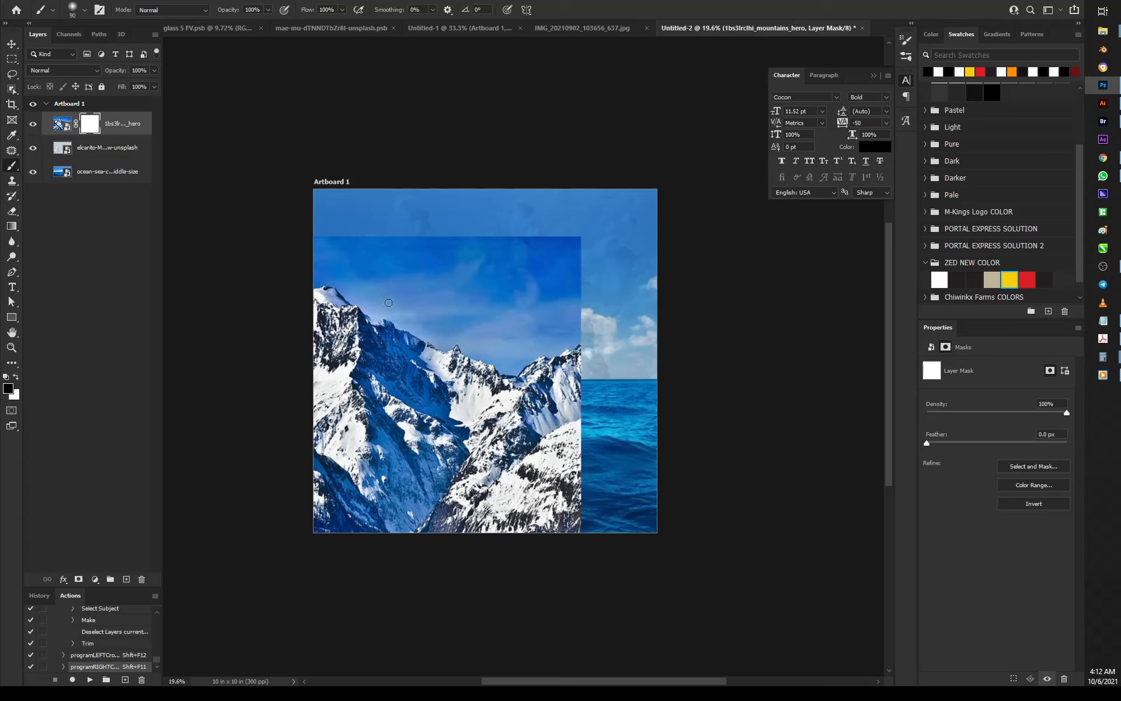
# Enlarge the soft brush to about 900 px and mask out the mountain image's sky and right-hand area
pyautogui.press(']')
pyautogui.press(']')
pyautogui.press(']')
pyautogui.press(']')
pyautogui.press(']')
pyautogui.press(']')
pyautogui.press(']')
pyautogui.moveTo(584, 292)
pyautogui.mouseDown()
pyautogui.moveTo(577, 254)
pyautogui.moveTo(575, 281)
pyautogui.moveTo(545, 248)
pyautogui.moveTo(371, 241)
pyautogui.mouseUp()
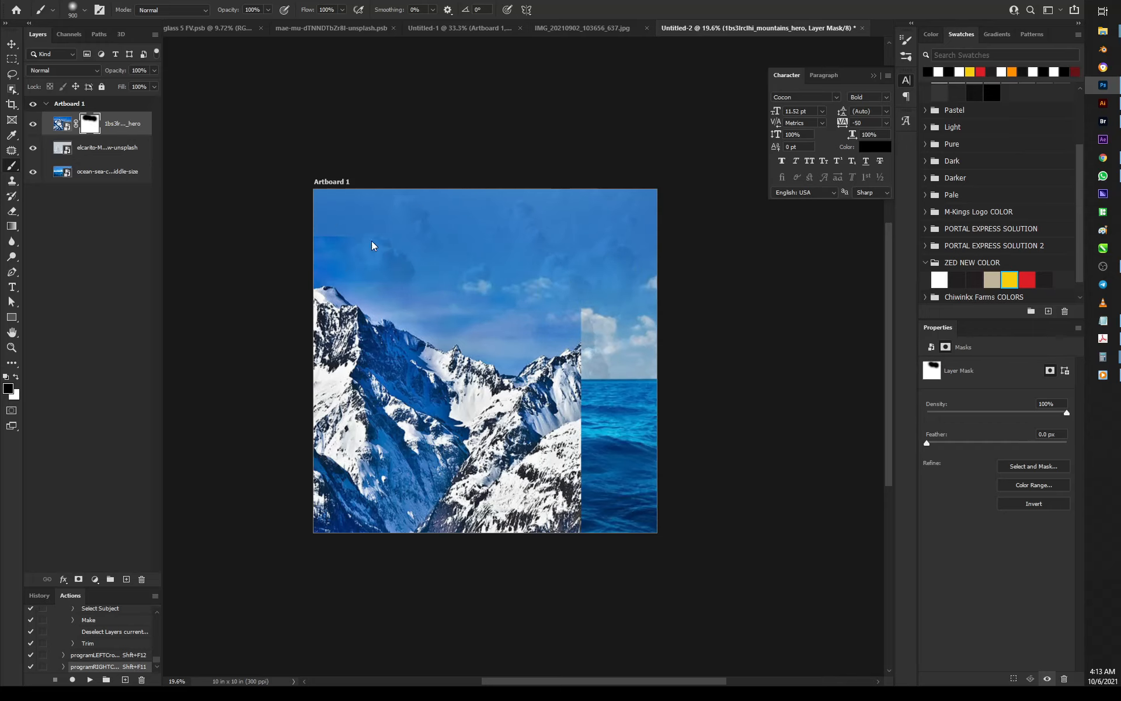
pyautogui.moveTo(584, 327)
pyautogui.mouseDown()
pyautogui.moveTo(580, 403)
pyautogui.moveTo(552, 350)
pyautogui.moveTo(534, 364)
pyautogui.moveTo(566, 434)
pyautogui.moveTo(561, 506)
pyautogui.moveTo(575, 475)
pyautogui.moveTo(532, 539)
pyautogui.moveTo(574, 484)
pyautogui.moveTo(519, 524)
pyautogui.moveTo(547, 445)
pyautogui.moveTo(521, 523)
pyautogui.moveTo(484, 551)
pyautogui.moveTo(541, 514)
pyautogui.moveTo(519, 528)
pyautogui.moveTo(556, 427)
pyautogui.moveTo(519, 344)
pyautogui.moveTo(502, 333)
pyautogui.moveTo(517, 385)
pyautogui.moveTo(511, 354)
pyautogui.moveTo(451, 341)
pyautogui.moveTo(465, 358)
pyautogui.mouseUp()
# Reduce the brush to 300 px and mask away the right-hand peaks along the main mountain's slope, revealing the sea and clouds
pyautogui.press('[')
pyautogui.press('[')
pyautogui.press('[')
pyautogui.press('[')
pyautogui.press('[')
pyautogui.press('[')
pyautogui.moveTo(483, 411)
pyautogui.mouseDown()
pyautogui.moveTo(454, 343)
pyautogui.moveTo(473, 384)
pyautogui.moveTo(461, 353)
pyautogui.mouseUp()
pyautogui.moveTo(481, 402)
pyautogui.mouseDown()
pyautogui.moveTo(493, 455)
pyautogui.moveTo(493, 446)
pyautogui.moveTo(478, 510)
pyautogui.moveTo(488, 463)
pyautogui.moveTo(466, 515)
pyautogui.moveTo(489, 453)
pyautogui.moveTo(447, 533)
pyautogui.mouseUp()
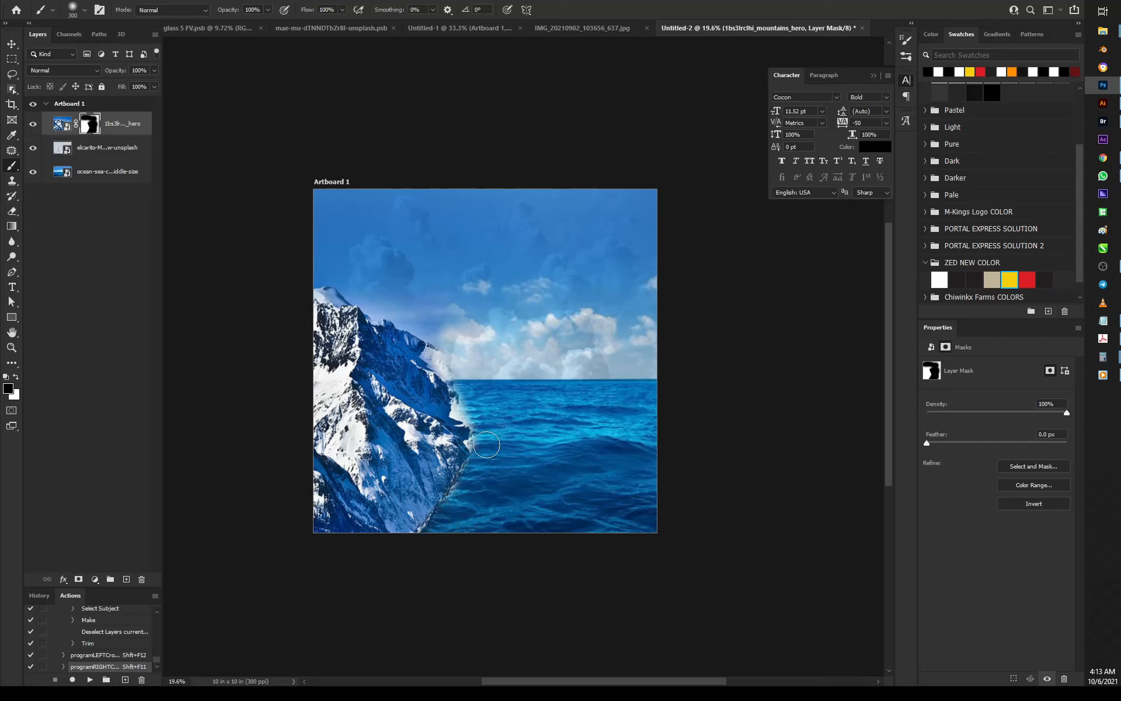
pyautogui.moveTo(483, 448)
pyautogui.mouseDown()
pyautogui.moveTo(485, 417)
pyautogui.moveTo(463, 409)
pyautogui.moveTo(464, 375)
pyautogui.mouseUp()
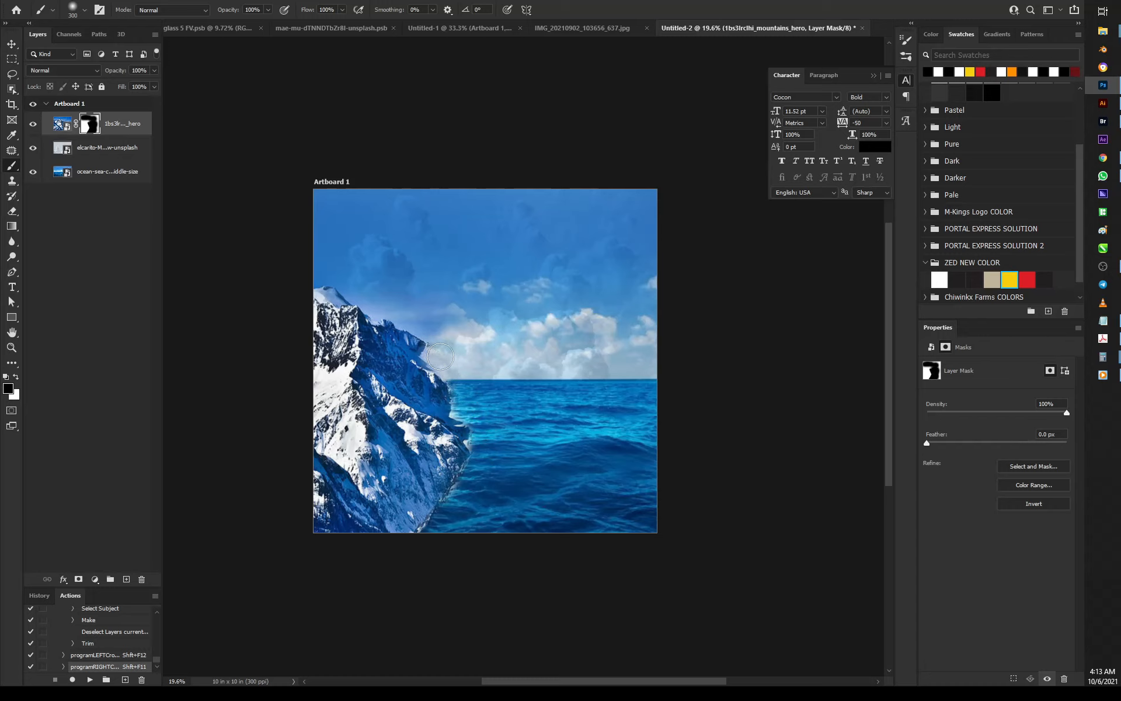
# Shift the masked mountain slightly down and left and scale it down to about 94%
pyautogui.scroll(-2, 442, 342)
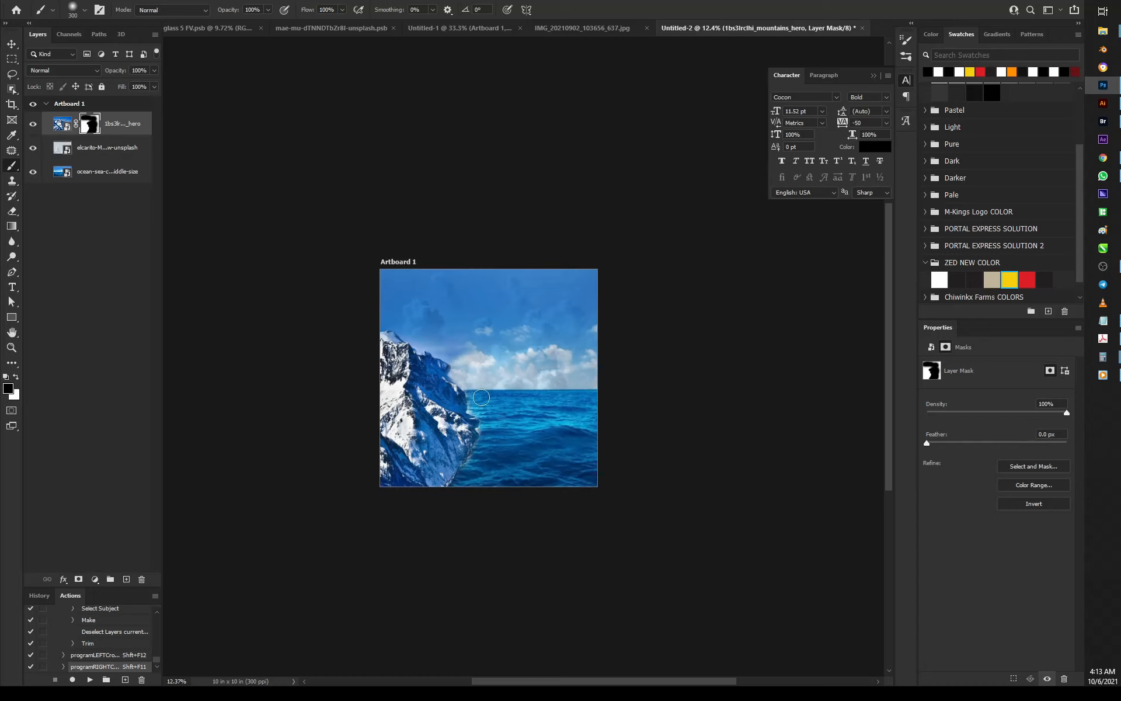
pyautogui.scroll(4, 438, 350)
pyautogui.scroll(-2, 432, 416)
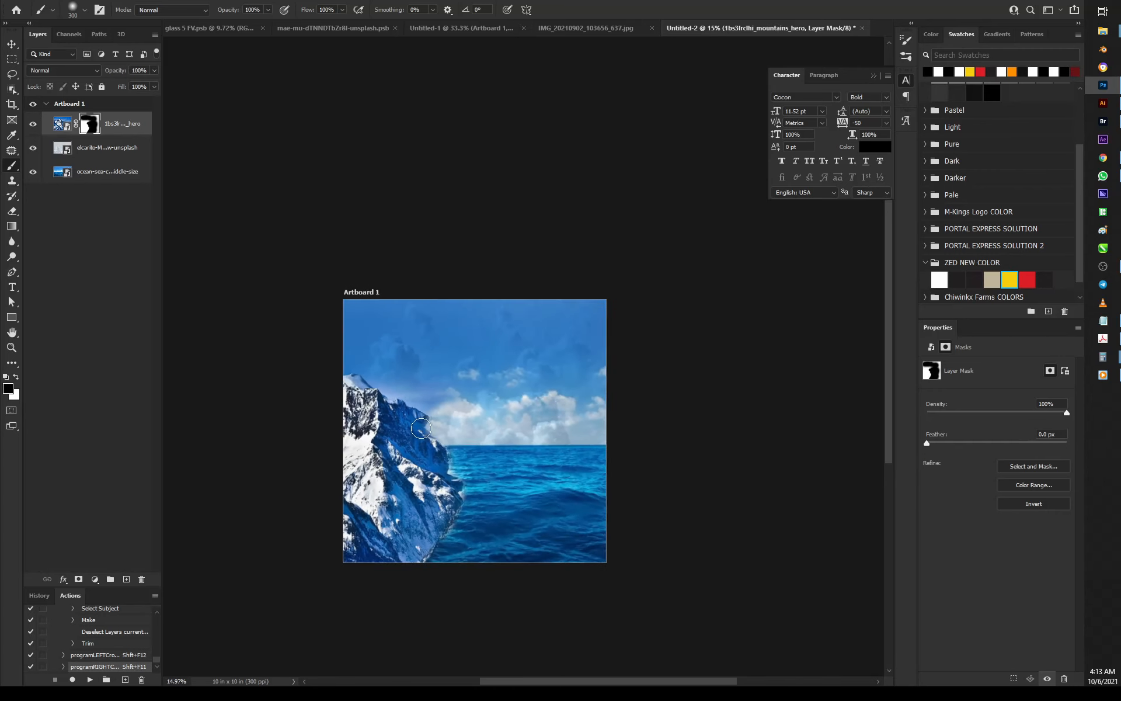
pyautogui.press('v')
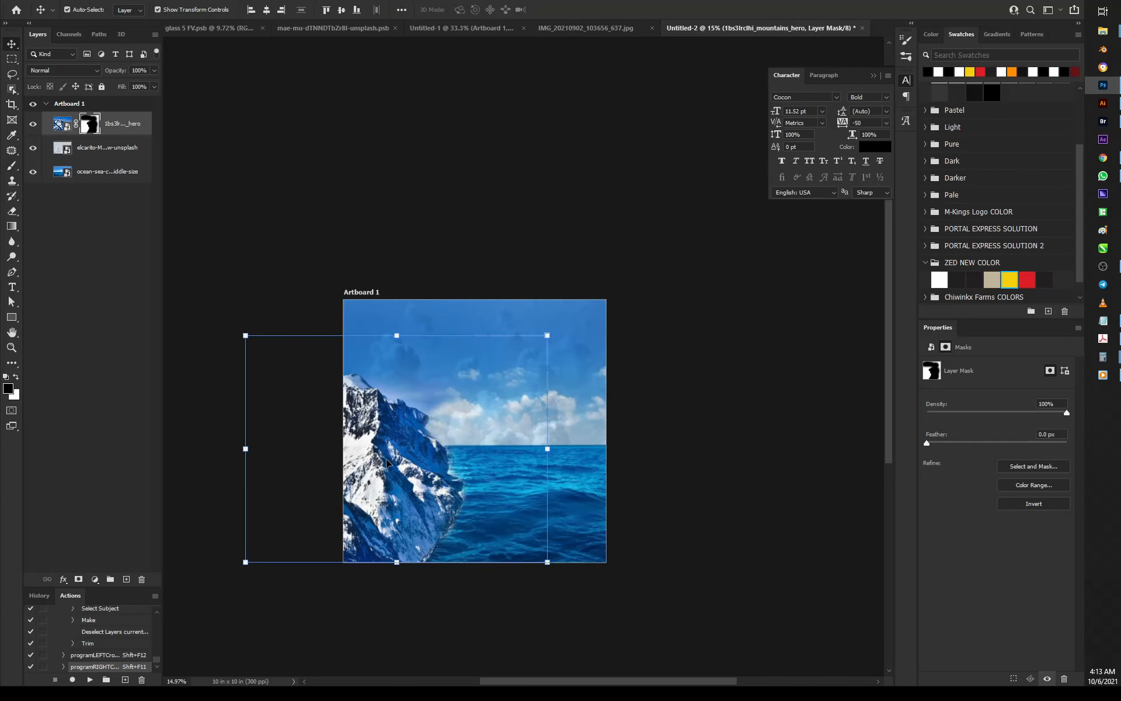
pyautogui.moveTo(386, 463); pyautogui.dragTo(380, 475)
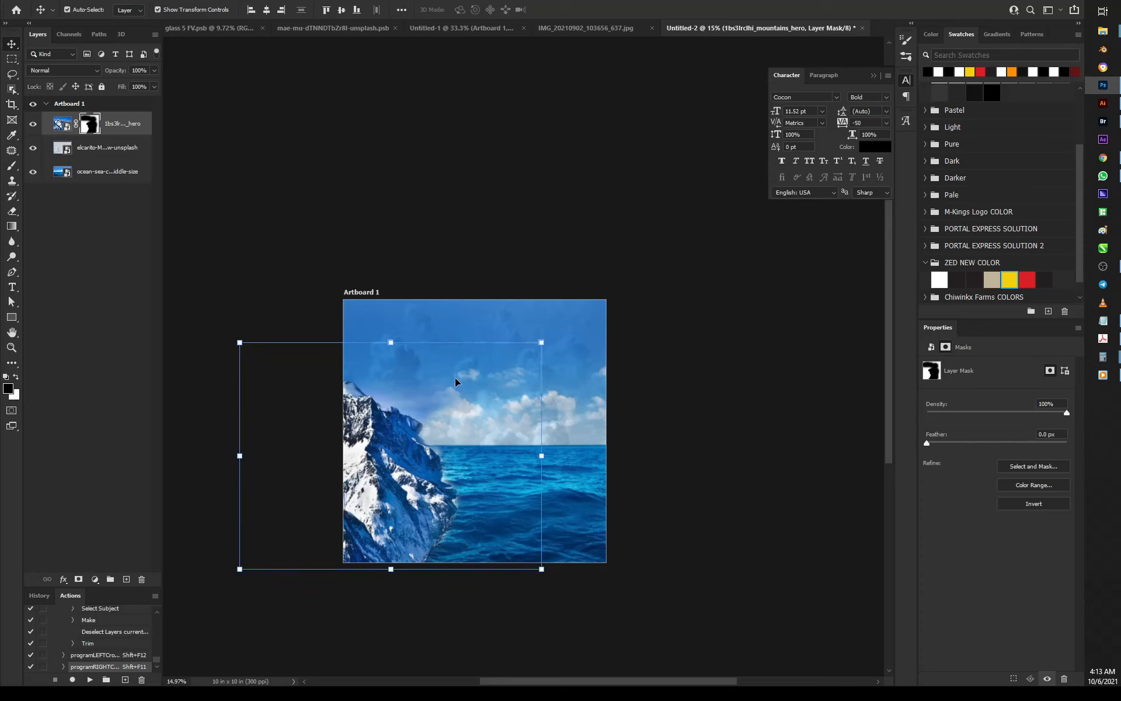
pyautogui.moveTo(542, 342); pyautogui.dragTo(527, 357)
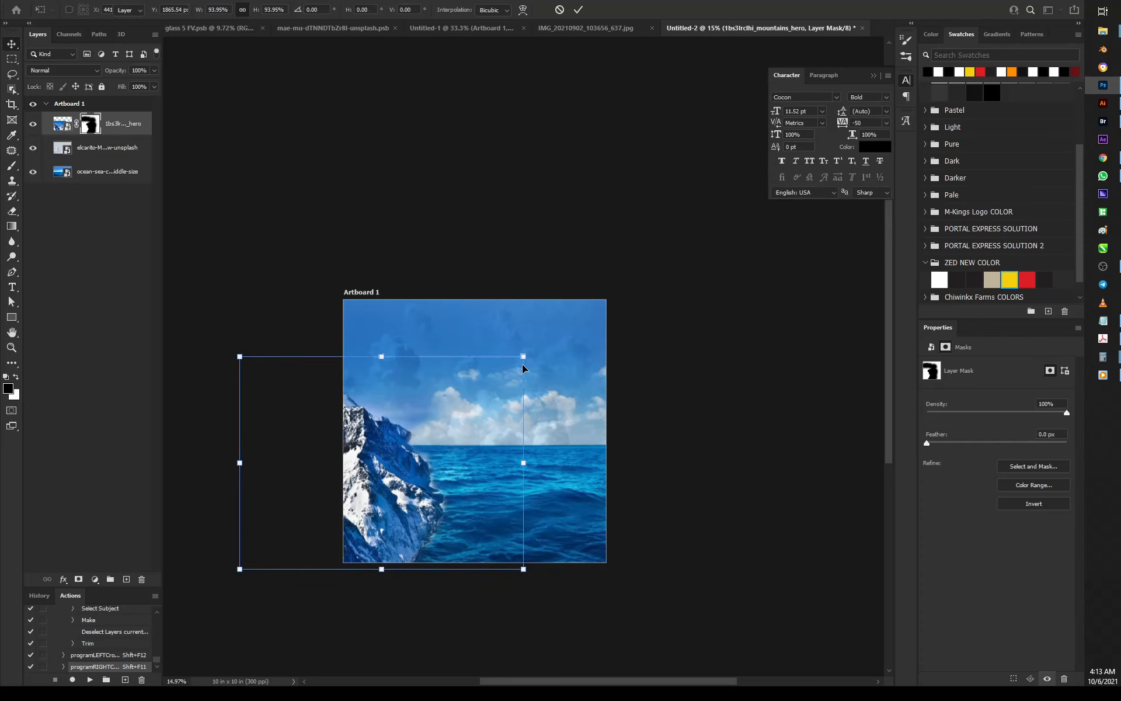
pyautogui.press('Return')
pyautogui.scroll(3, 484, 374)
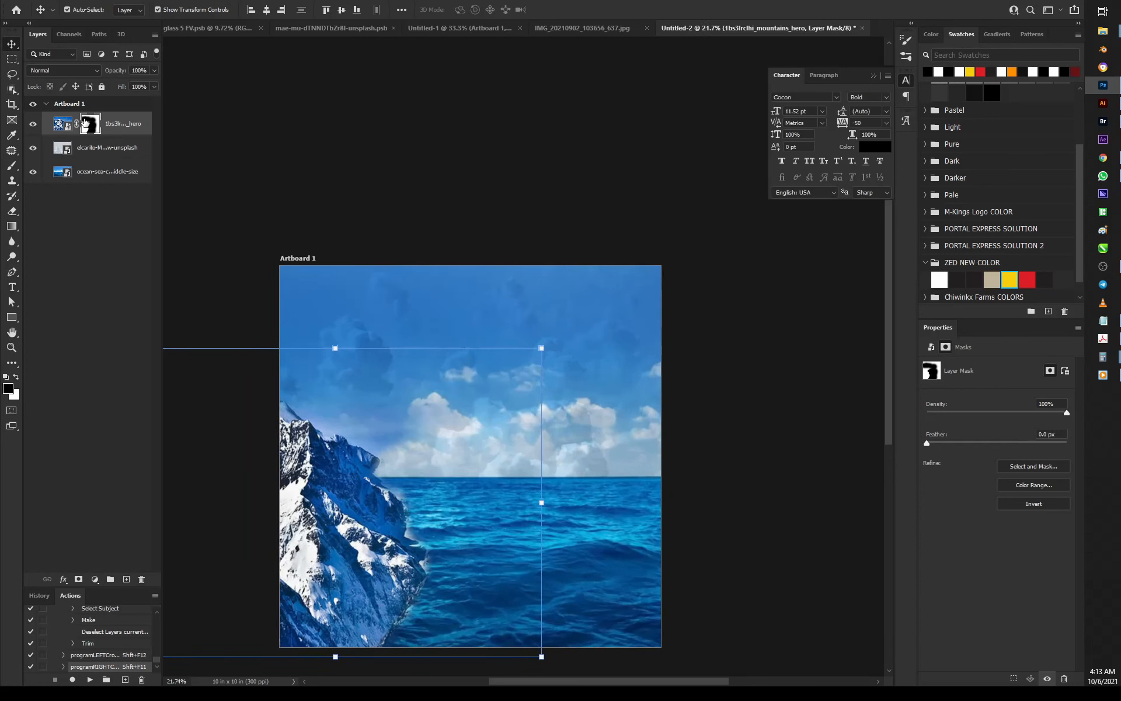
# Enlarge the brush to 800 px and paint out the leftover parts of the mountain image on its layer mask
pyautogui.press('b')
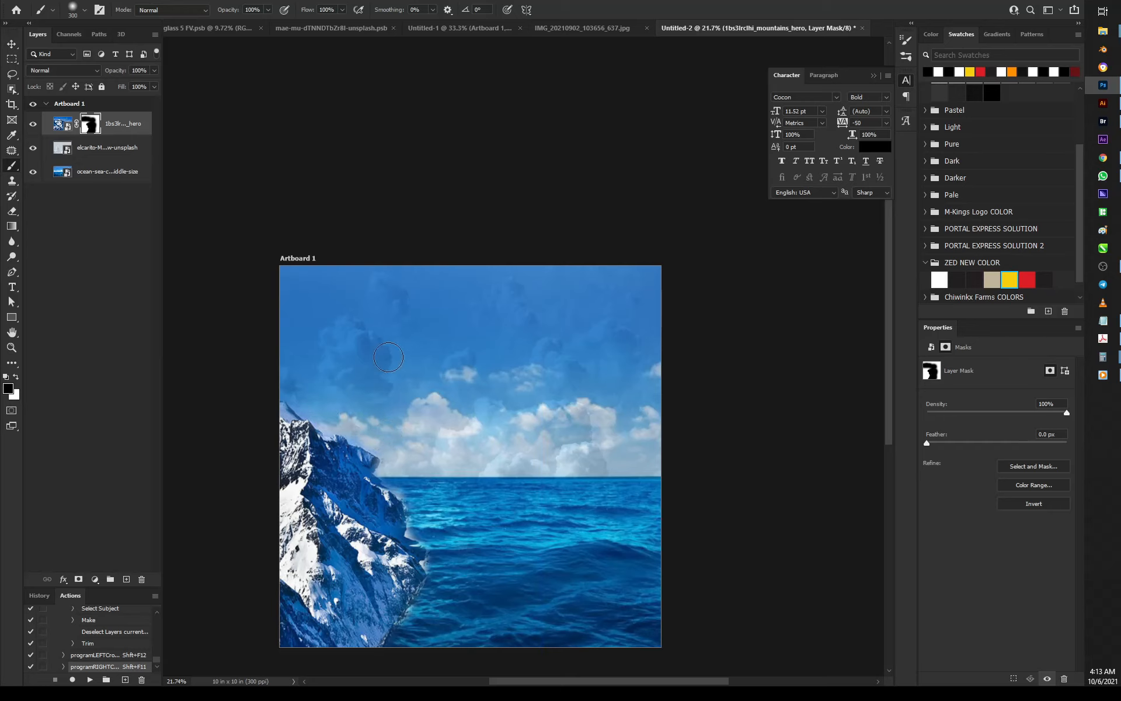
pyautogui.press(']')
pyautogui.press(']')
pyautogui.press(']')
pyautogui.press(']')
pyautogui.press(']')
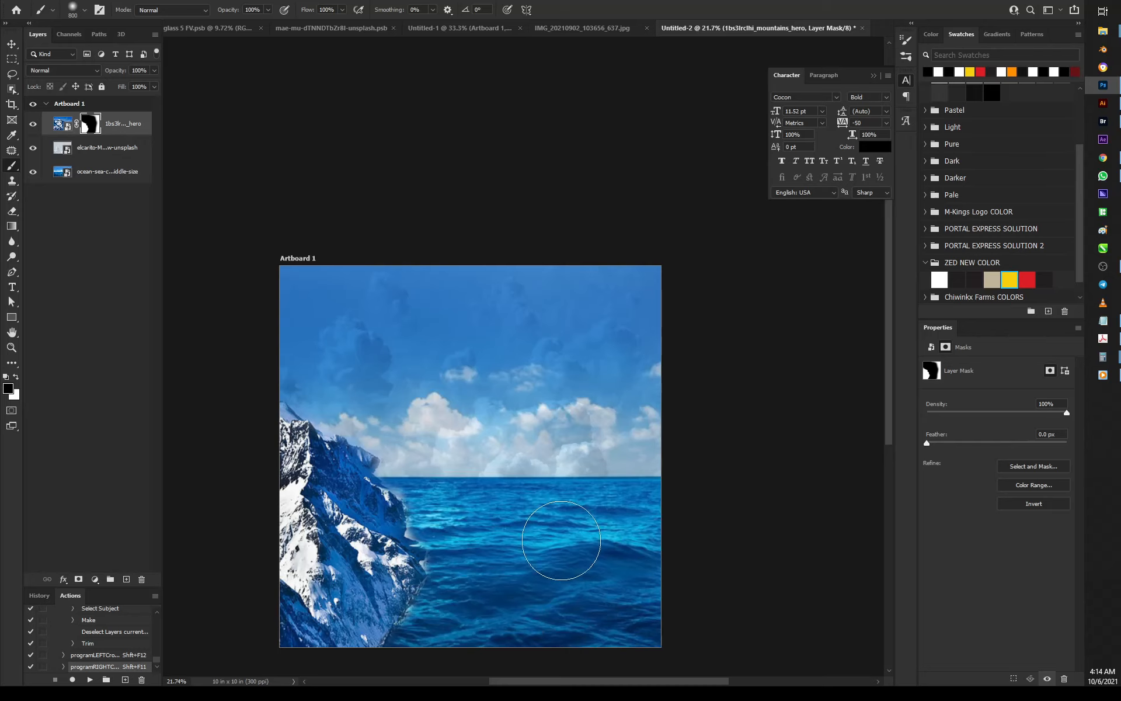
pyautogui.scroll(-2, 414, 362)
pyautogui.scroll(3, 431, 351)
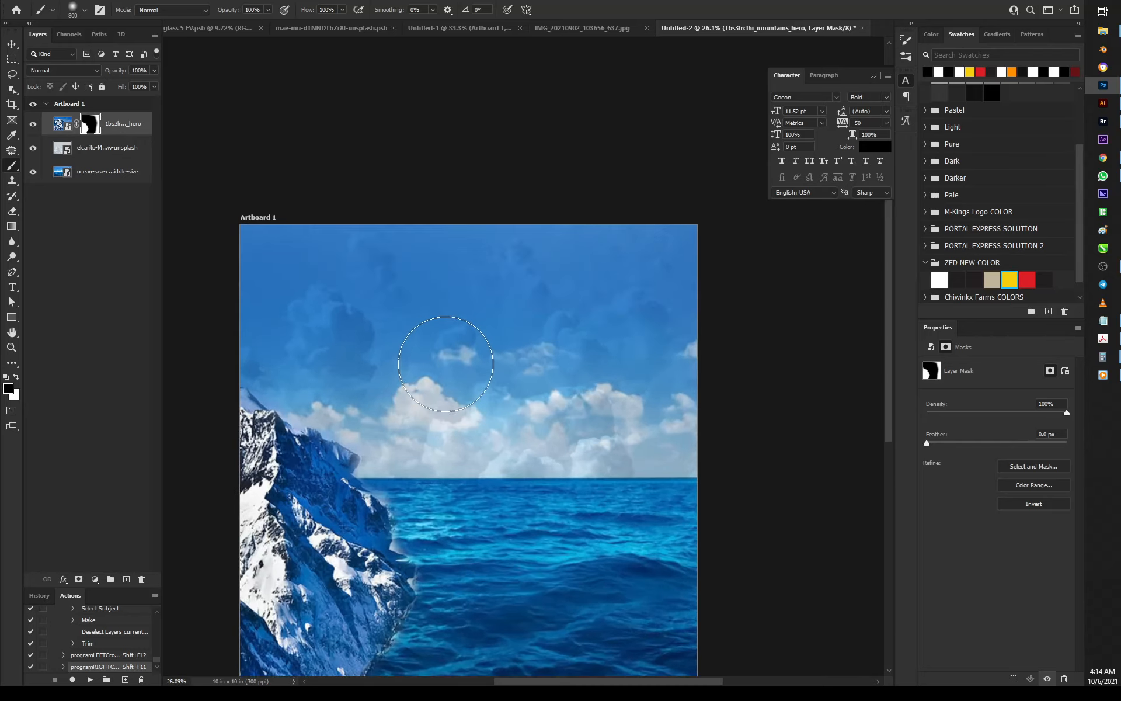
# Try the Darken blend mode on the mountain image layer
pyautogui.press('v')
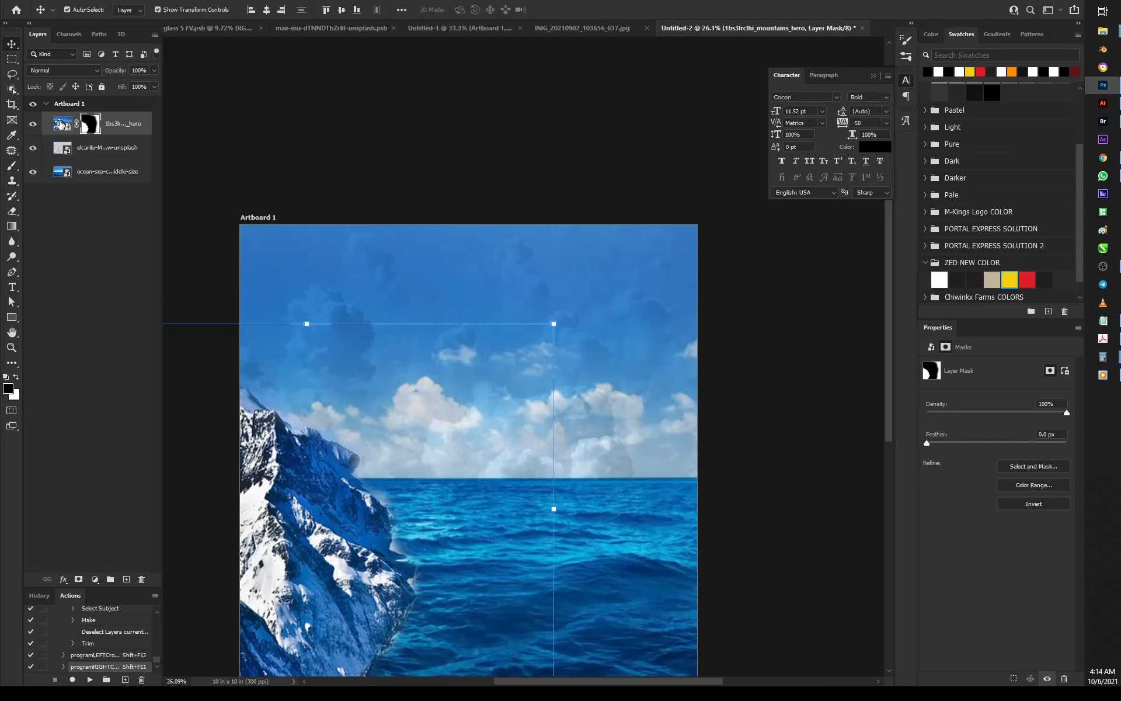
pyautogui.click(60, 124)
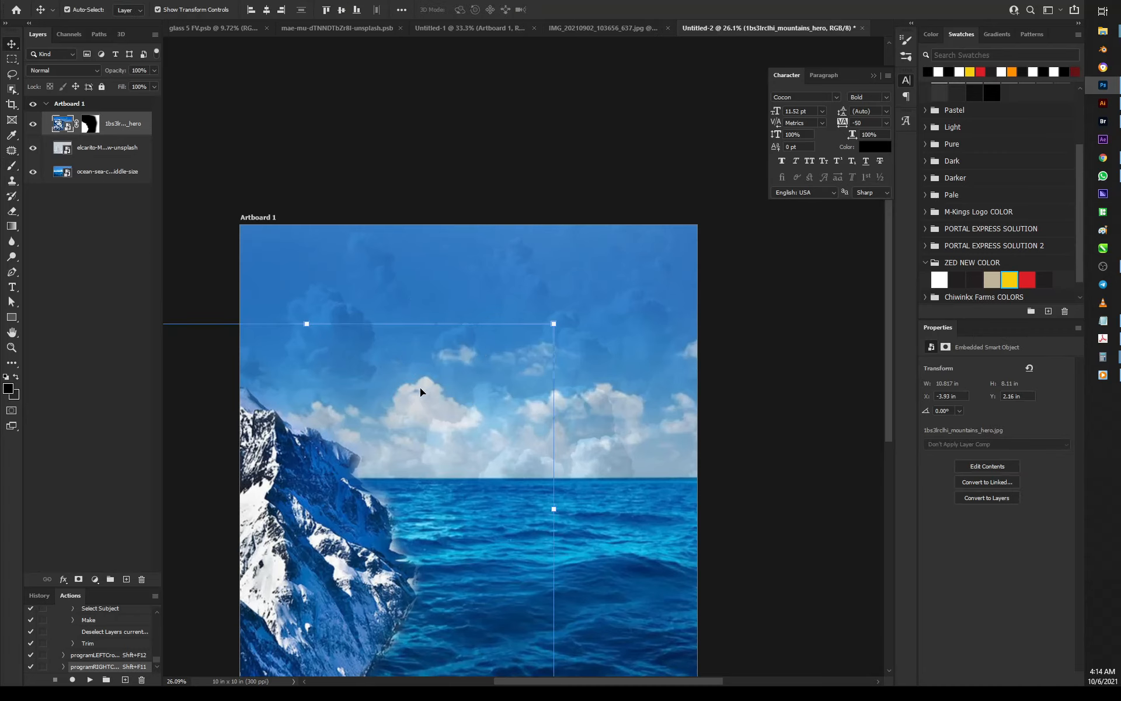
pyautogui.click(57, 68)
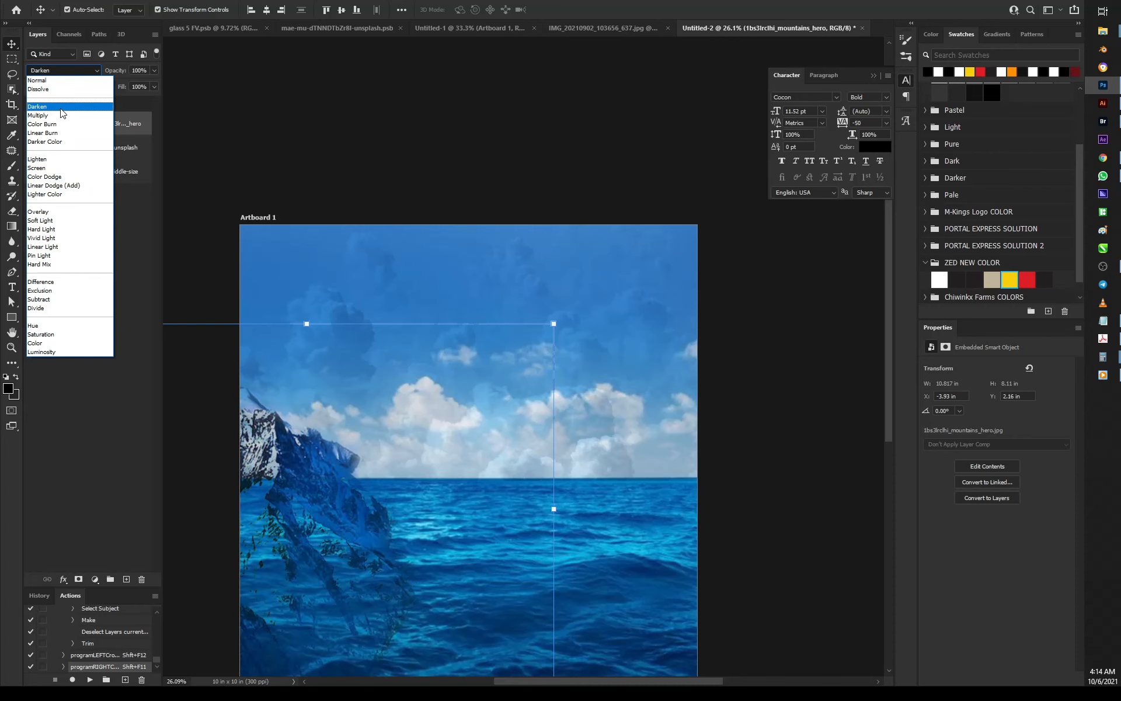
pyautogui.click(498, 167)
pyautogui.click(192, 86)
pyautogui.scroll(-2, 567, 153)
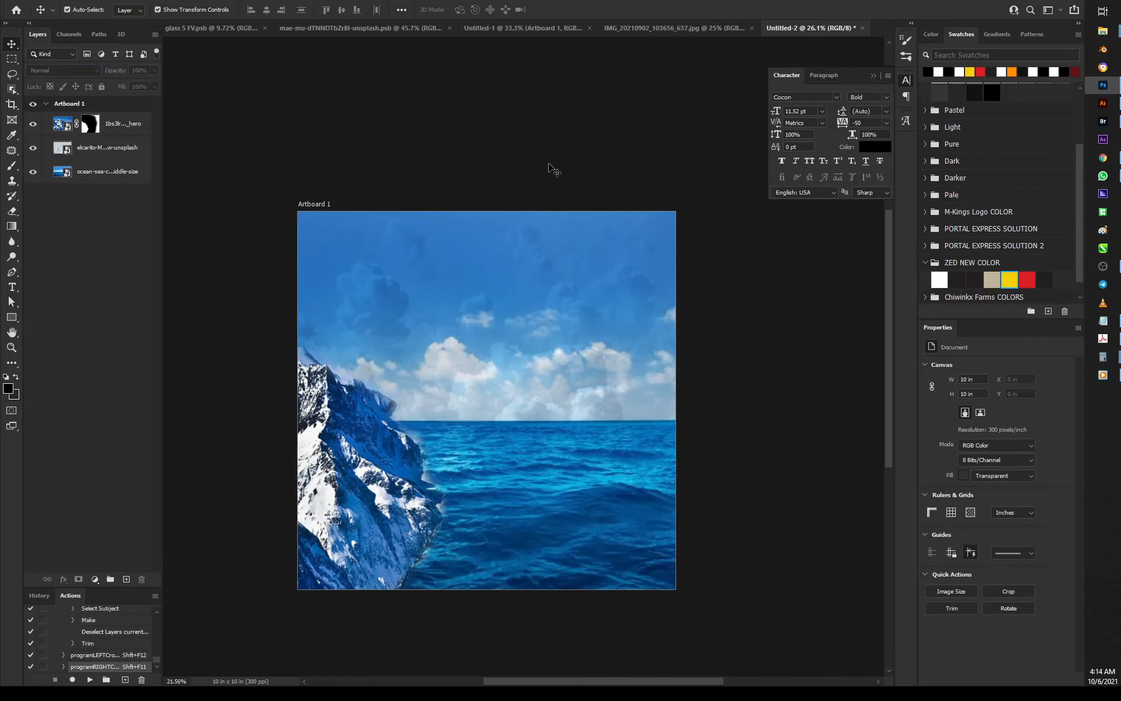
pyautogui.scroll(-2, 520, 313)
pyautogui.scroll(2, 489, 287)
pyautogui.scroll(-3, 488, 288)
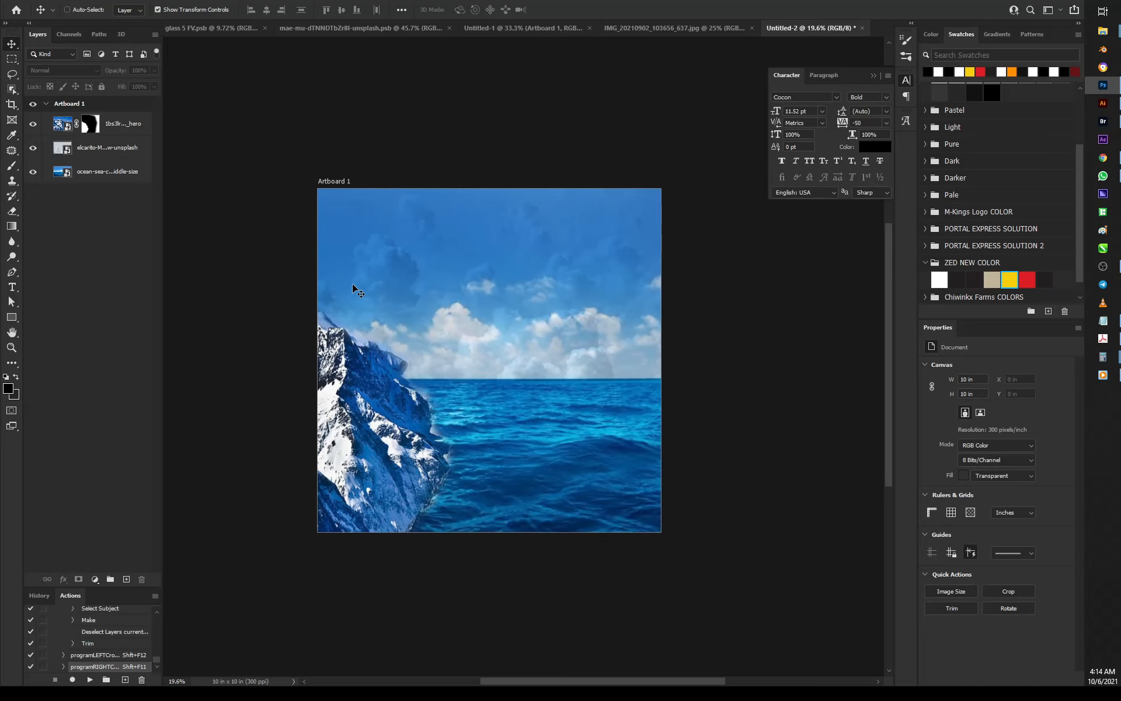
# Place the "rocky" image from the LIVE backgrounds folder into the document as an embedded layer
pyautogui.hotkey('ctrl', 'shift', 'p')
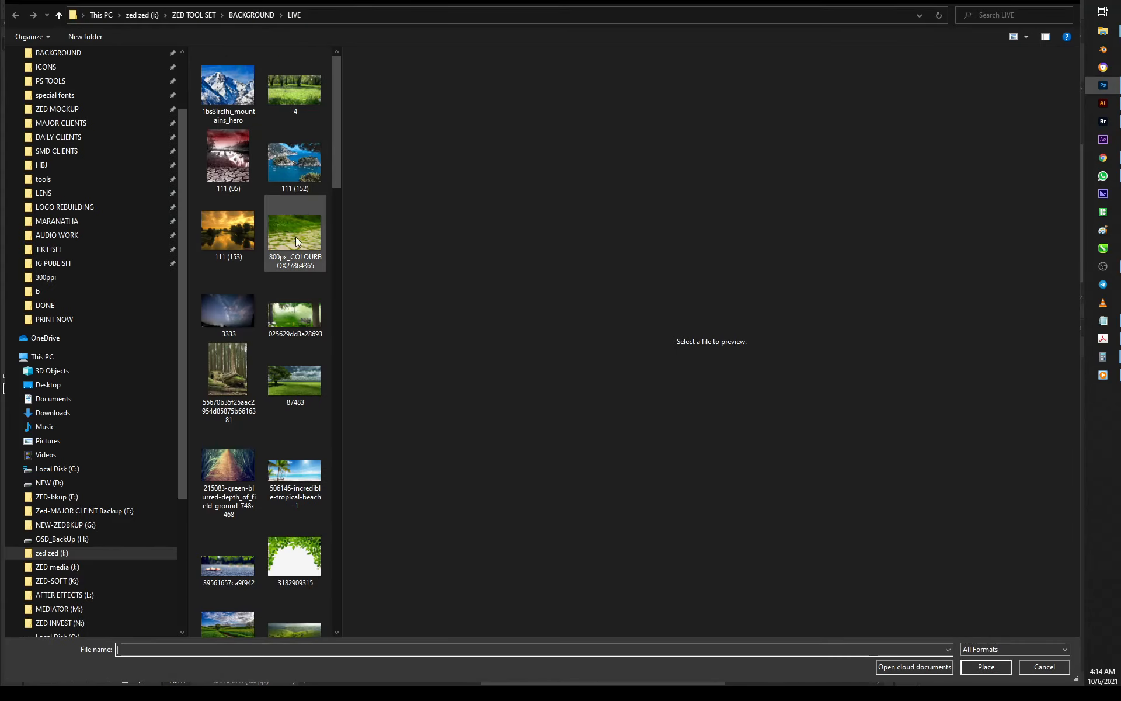
pyautogui.scroll(-3, 298, 383)
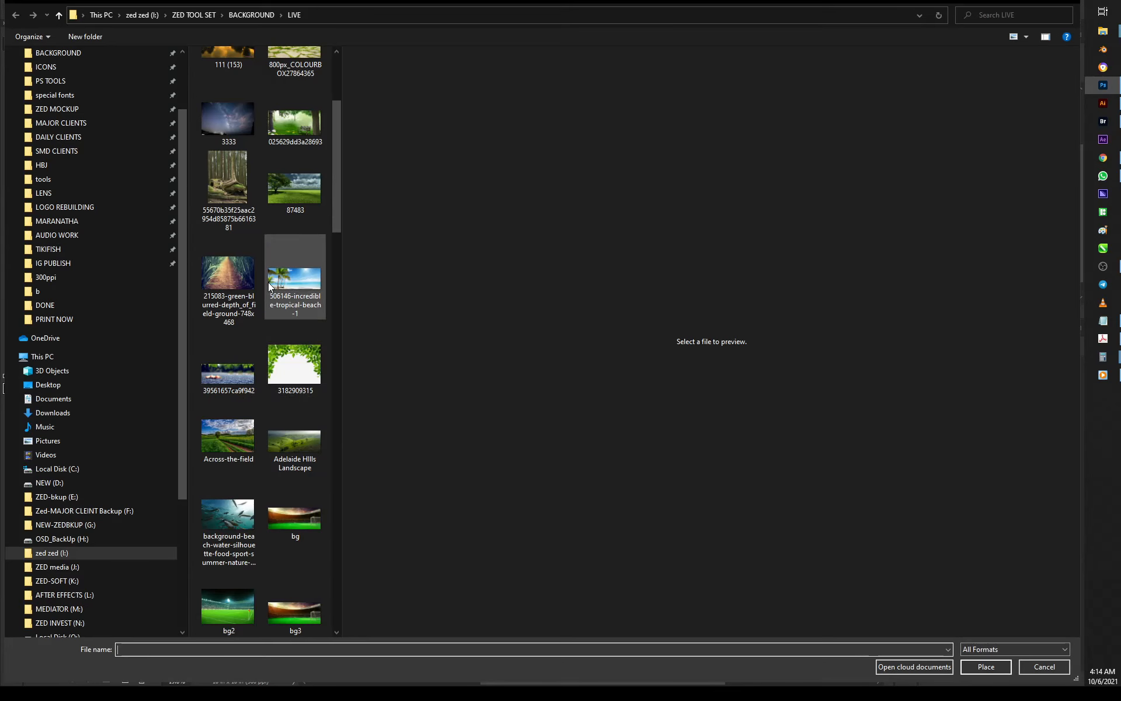
pyautogui.scroll(-4, 296, 209)
pyautogui.scroll(-15, 291, 307)
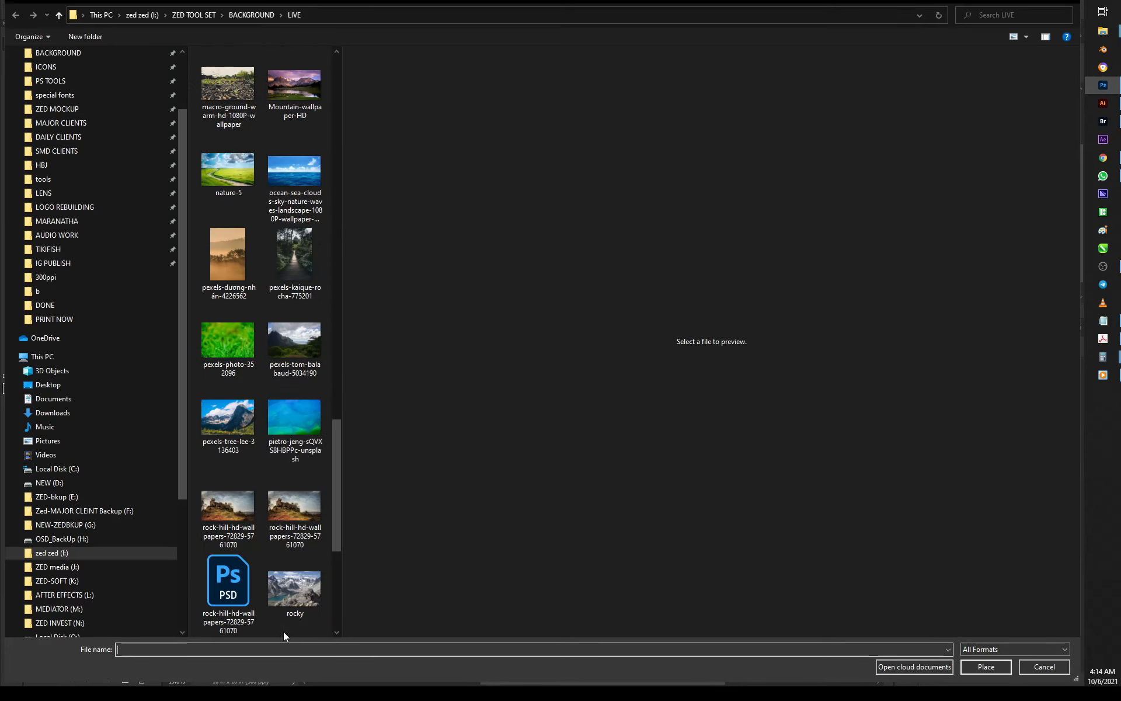
pyautogui.click(290, 605)
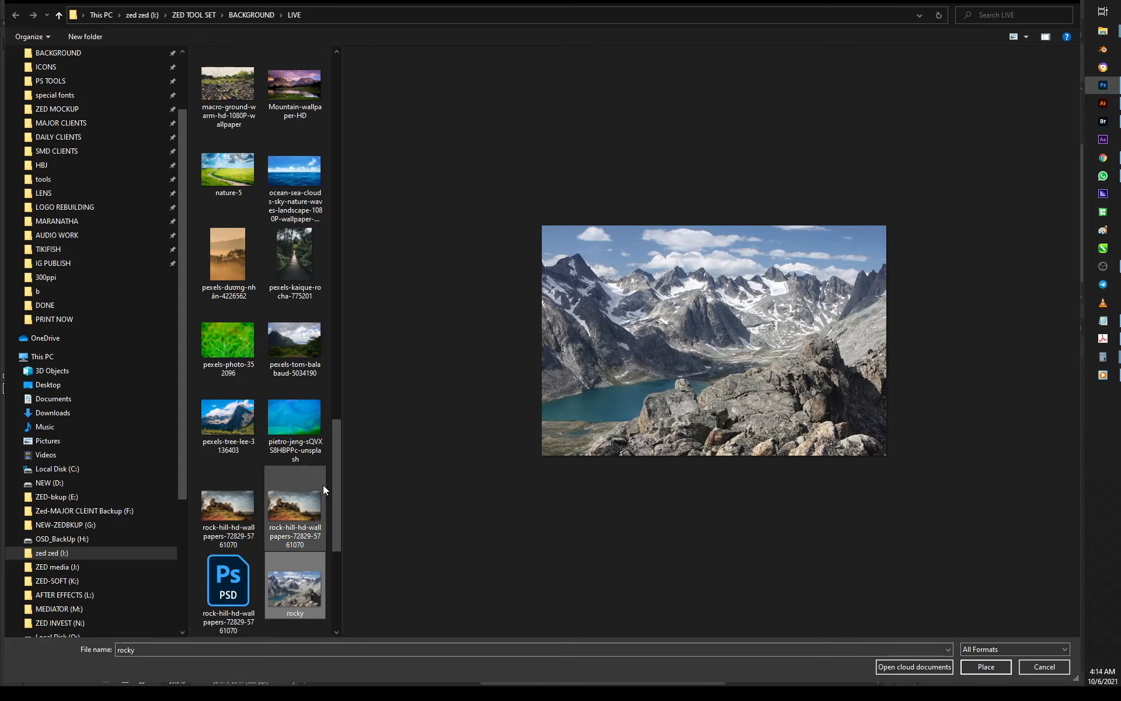
pyautogui.scroll(-2, 290, 437)
pyautogui.scroll(-2, 289, 442)
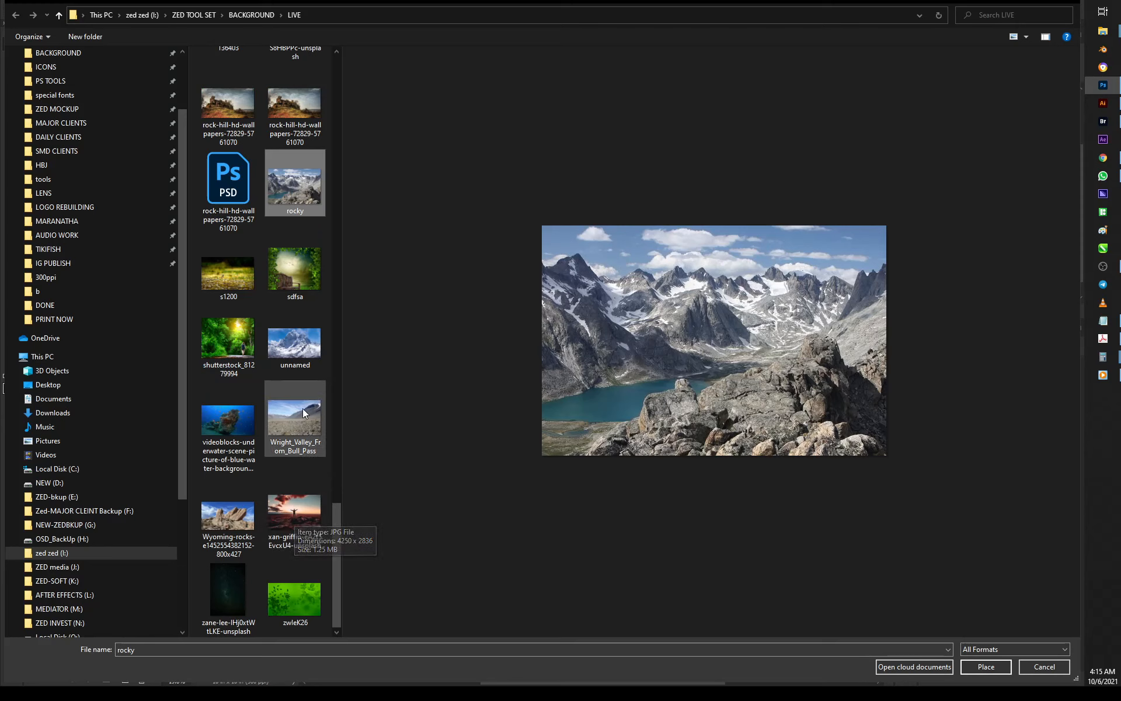
pyautogui.click(306, 349)
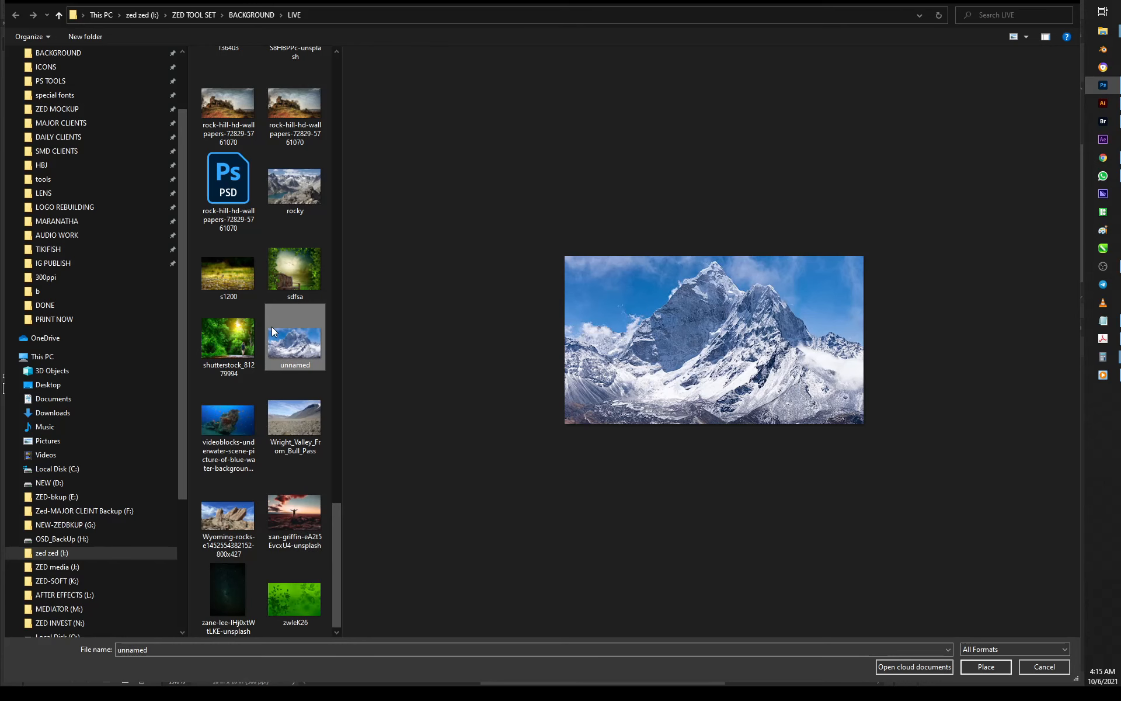
pyautogui.scroll(3, 273, 325)
pyautogui.click(296, 388)
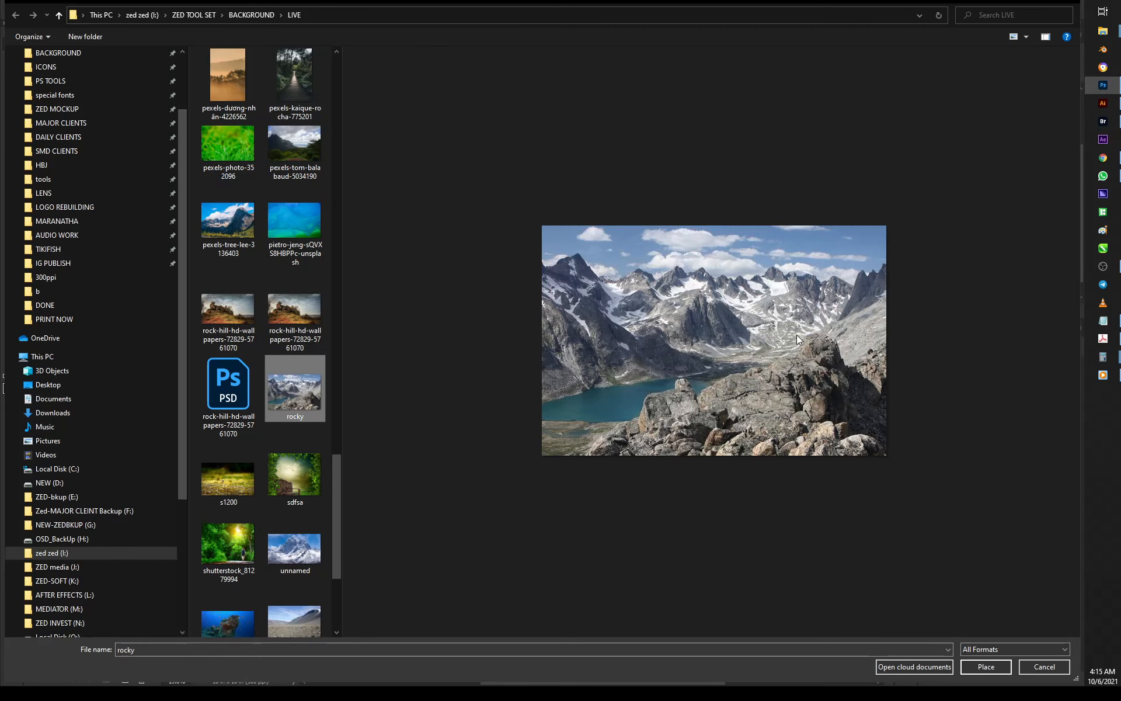
pyautogui.doubleClick(304, 395)
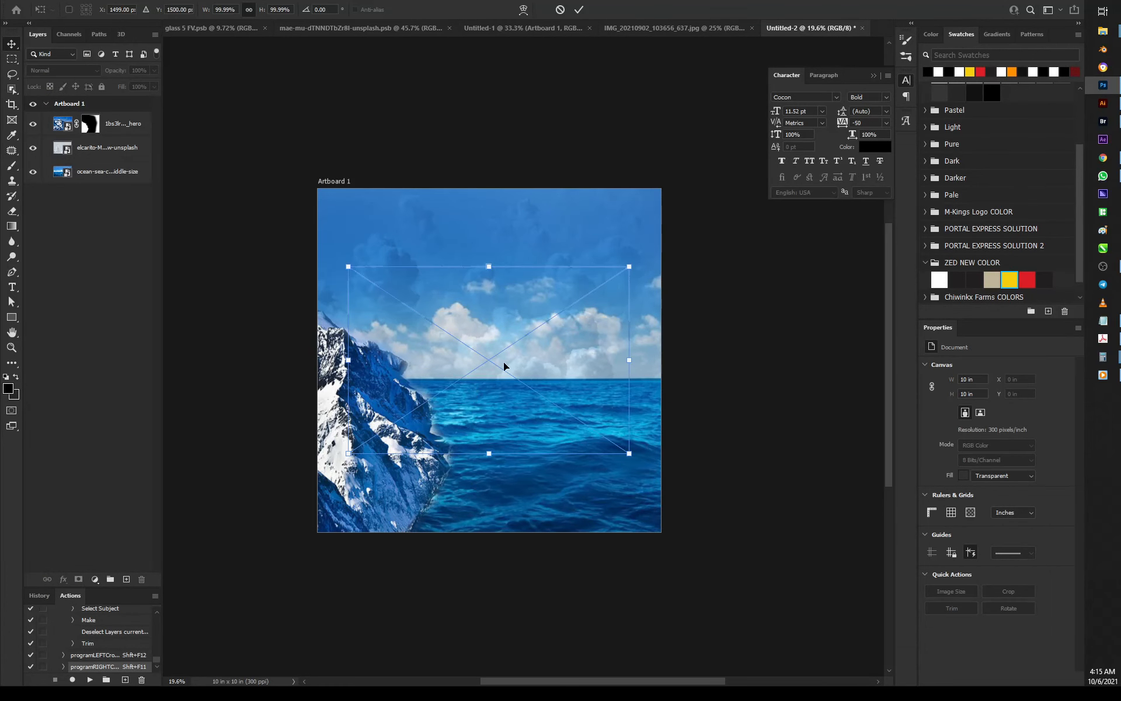
# Scale the rocky image to about 127% and position it over the lower part of the artboard, extending past its right and bottom edges
pyautogui.moveTo(551, 436); pyautogui.dragTo(614, 418)
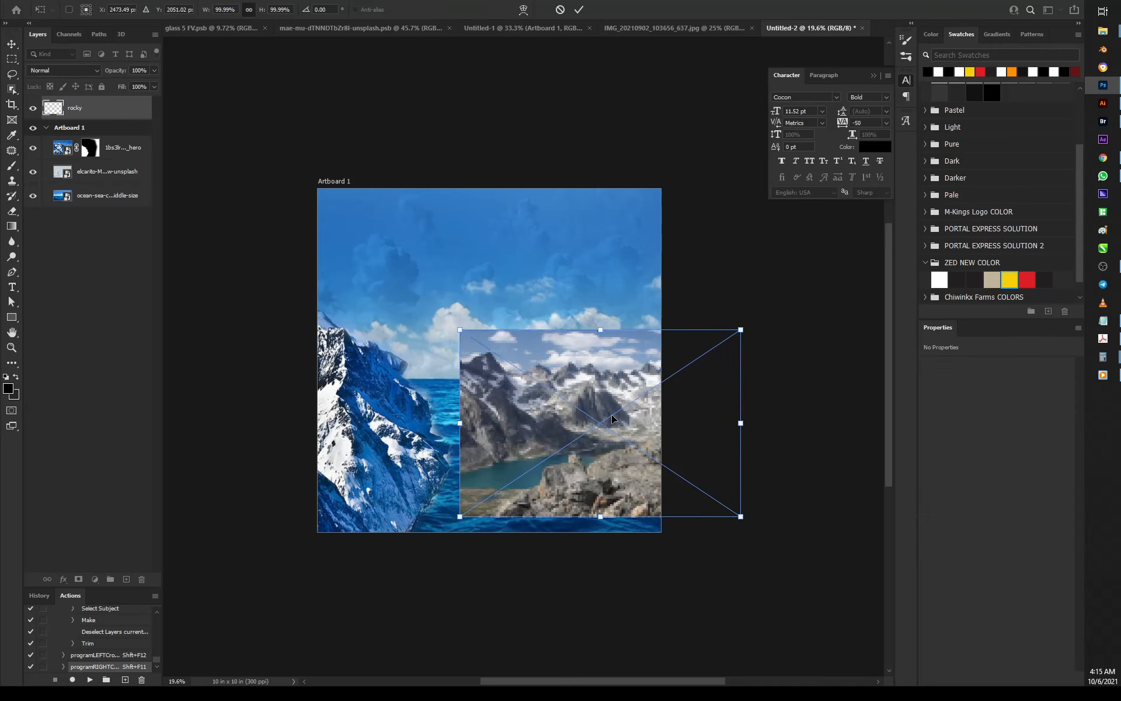
pyautogui.moveTo(455, 517); pyautogui.dragTo(383, 563)
pyautogui.moveTo(633, 408); pyautogui.dragTo(581, 400)
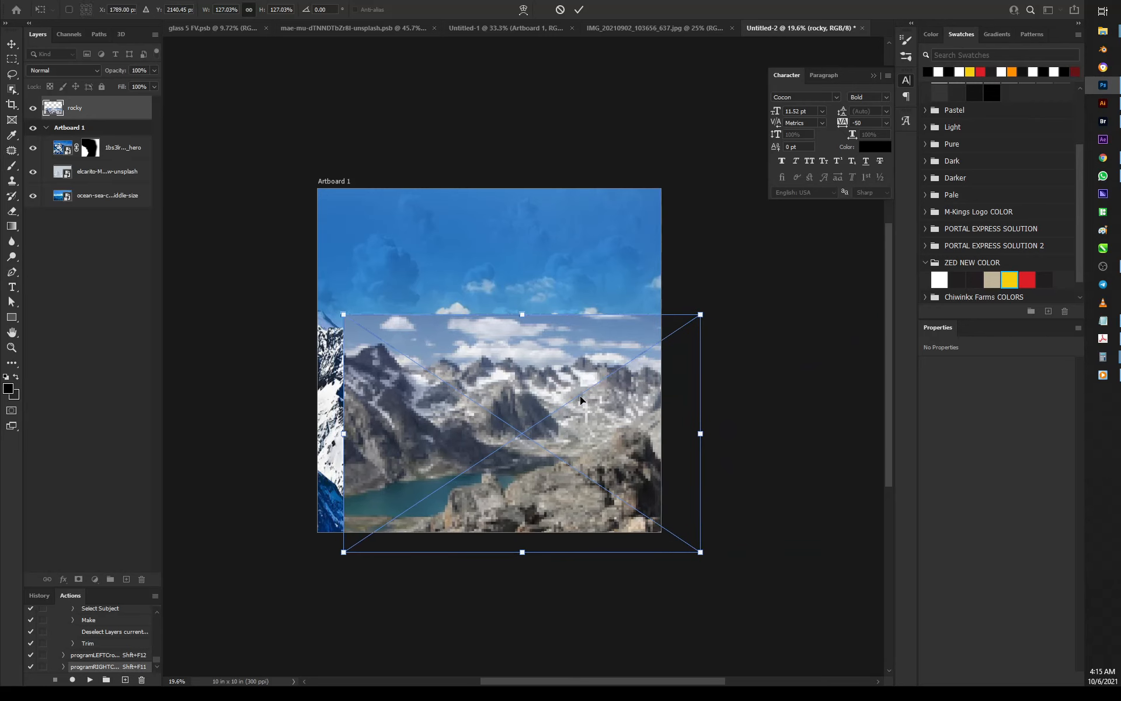
pyautogui.press('Return')
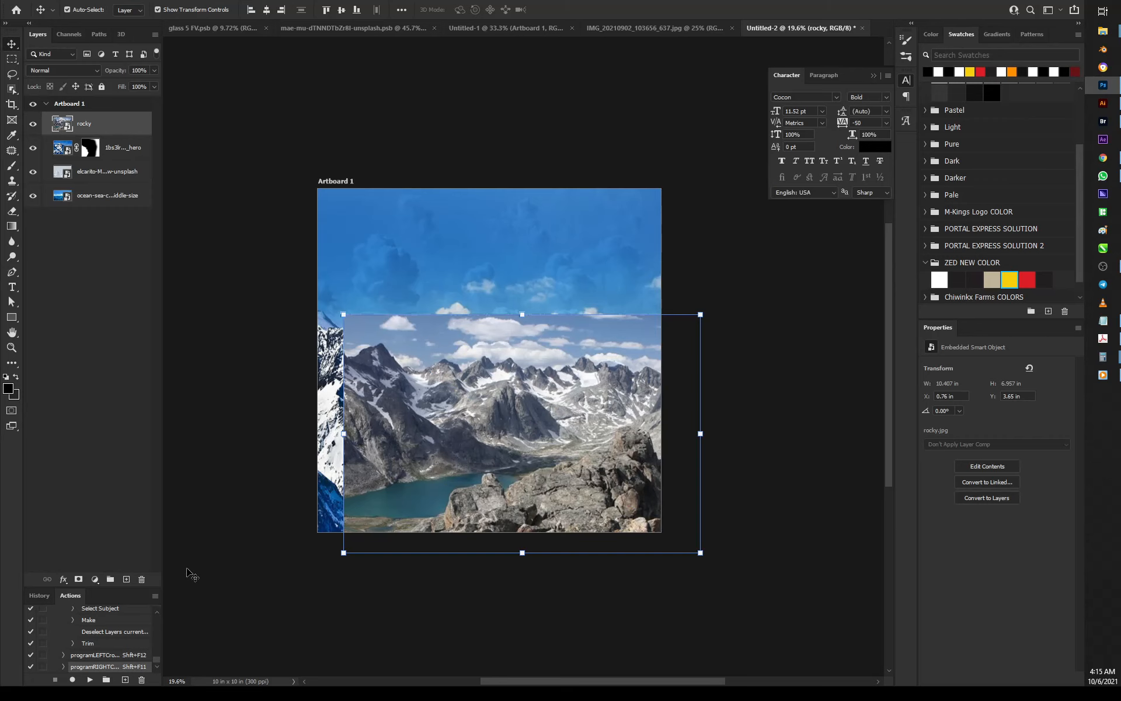
# Add a layer mask to the rocky layer and brush away its sky, distant mountains and most of the lake at 800 px, keeping the foreground rocks
pyautogui.click(79, 579)
pyautogui.scroll(1, 558, 325)
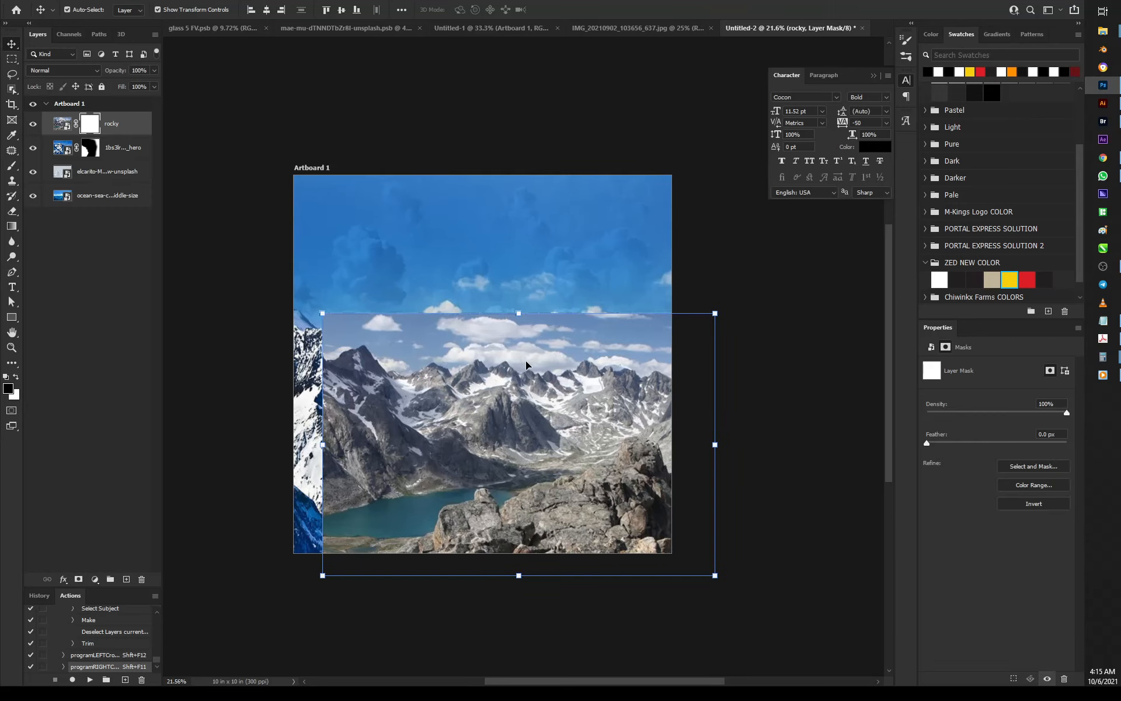
pyautogui.press('b')
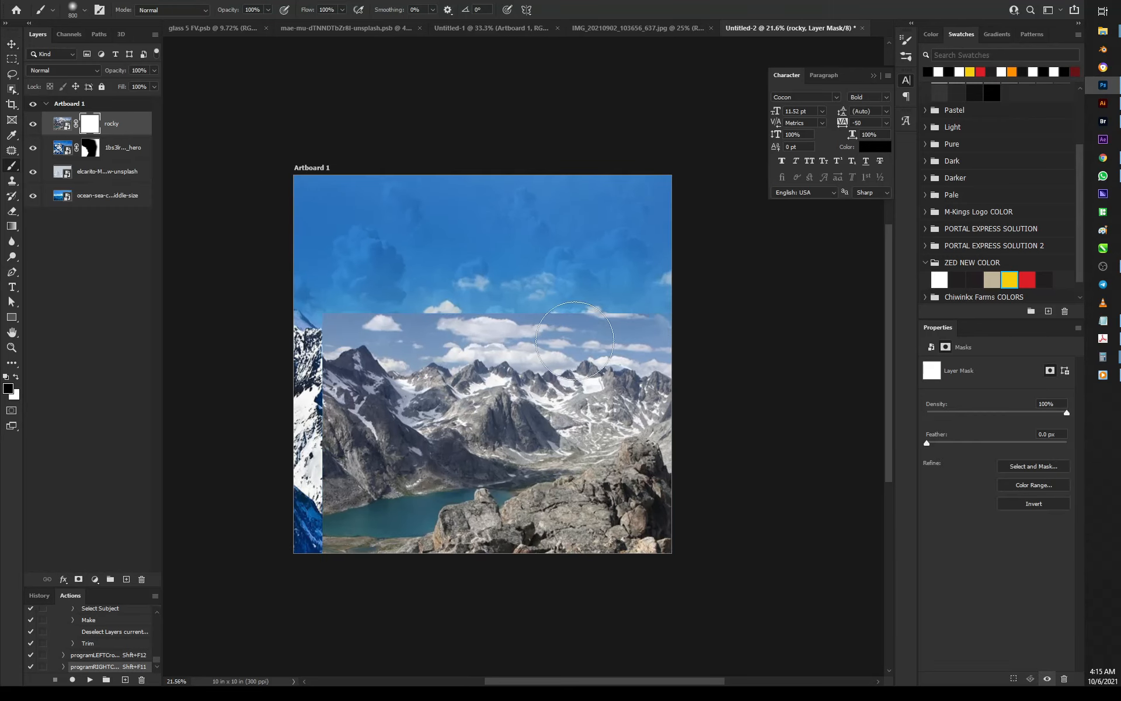
pyautogui.moveTo(654, 333)
pyautogui.mouseDown()
pyautogui.moveTo(530, 349)
pyautogui.moveTo(487, 386)
pyautogui.moveTo(487, 348)
pyautogui.moveTo(315, 316)
pyautogui.moveTo(340, 364)
pyautogui.moveTo(428, 406)
pyautogui.moveTo(405, 410)
pyautogui.moveTo(494, 391)
pyautogui.moveTo(584, 389)
pyautogui.moveTo(624, 367)
pyautogui.moveTo(588, 382)
pyautogui.moveTo(612, 387)
pyautogui.moveTo(547, 412)
pyautogui.moveTo(572, 405)
pyautogui.mouseUp()
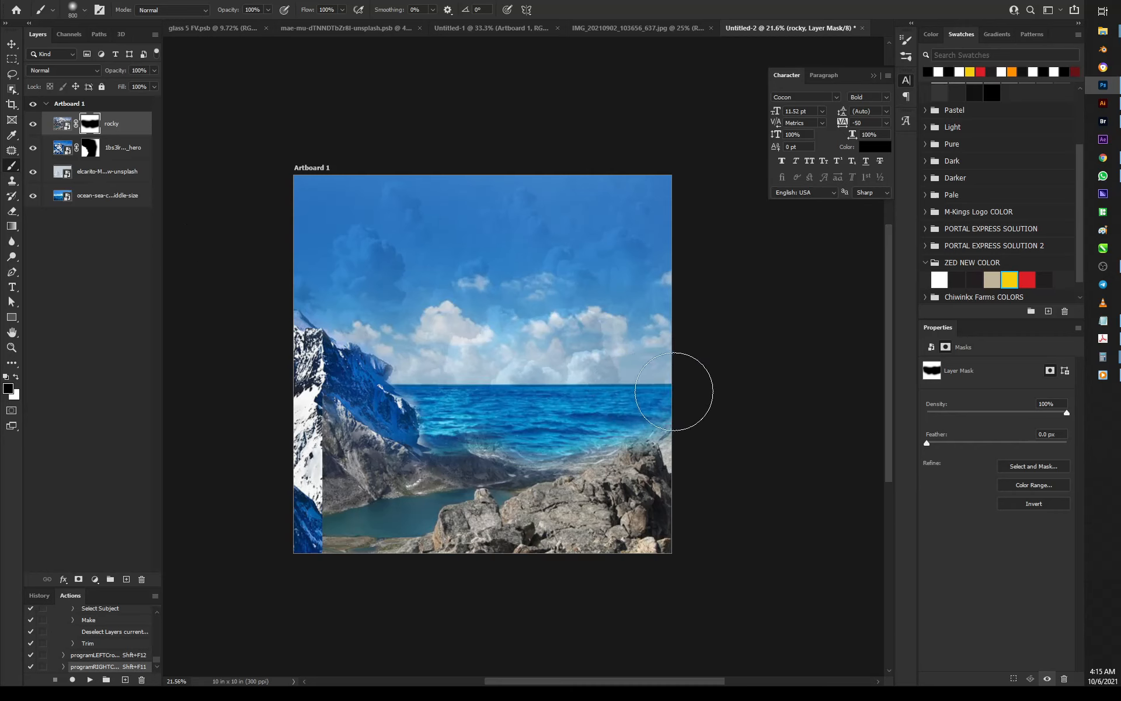
pyautogui.moveTo(676, 392)
pyautogui.mouseDown()
pyautogui.moveTo(700, 415)
pyautogui.moveTo(707, 456)
pyautogui.mouseUp()
pyautogui.moveTo(420, 446)
pyautogui.mouseDown()
pyautogui.moveTo(441, 437)
pyautogui.moveTo(391, 451)
pyautogui.moveTo(350, 426)
pyautogui.moveTo(352, 506)
pyautogui.moveTo(330, 512)
pyautogui.moveTo(338, 493)
pyautogui.moveTo(343, 517)
pyautogui.moveTo(327, 483)
pyautogui.moveTo(462, 439)
pyautogui.moveTo(519, 438)
pyautogui.mouseUp()
pyautogui.scroll(-1, 396, 461)
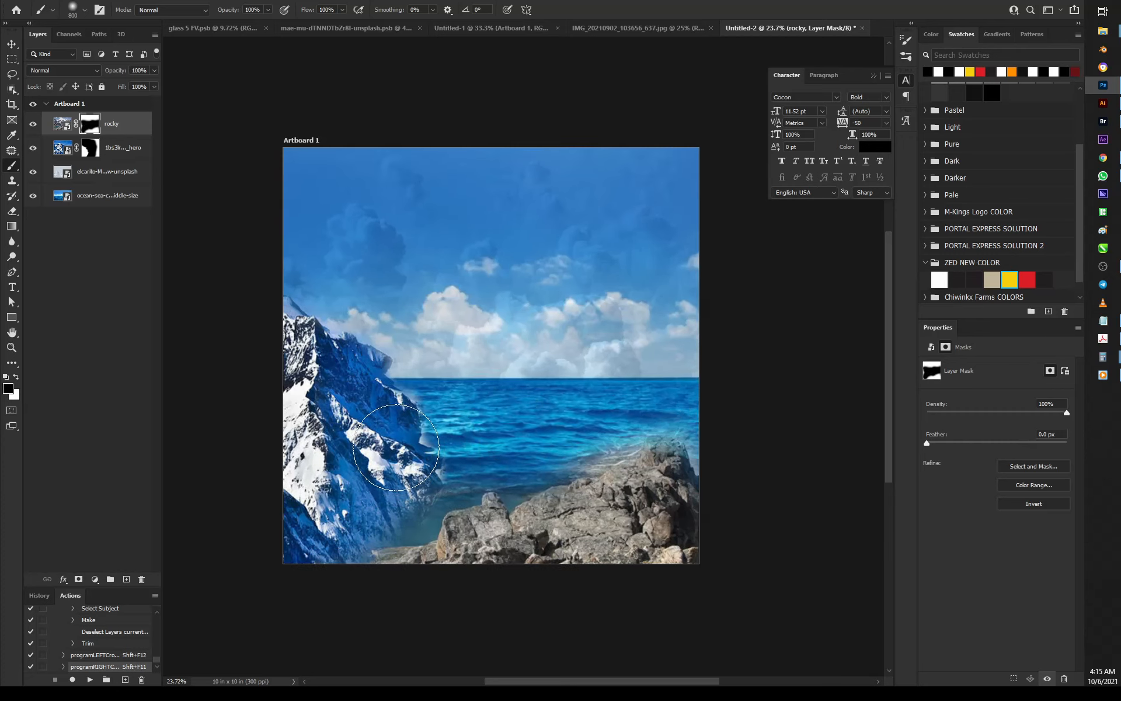
# Set the brush to 63% hardness and 250 px, and mask away the remaining lake and shoreline between the rocks and the snowy mountain
pyautogui.scroll(5, 455, 459)
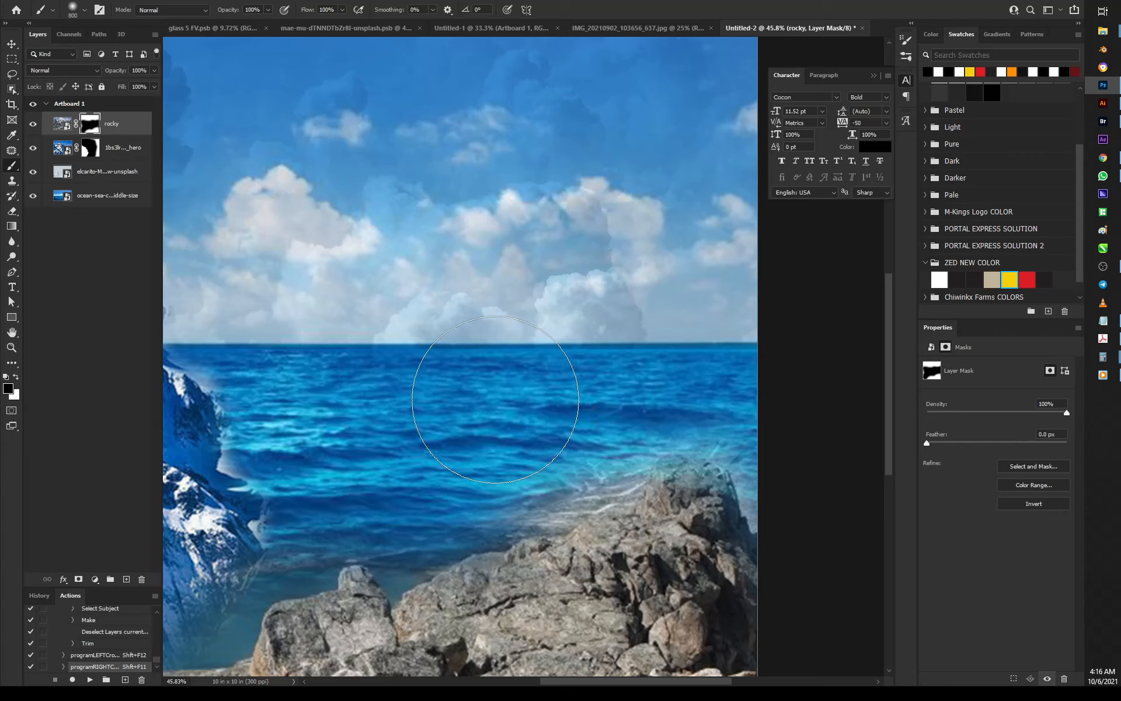
pyautogui.rightClick(490, 384)
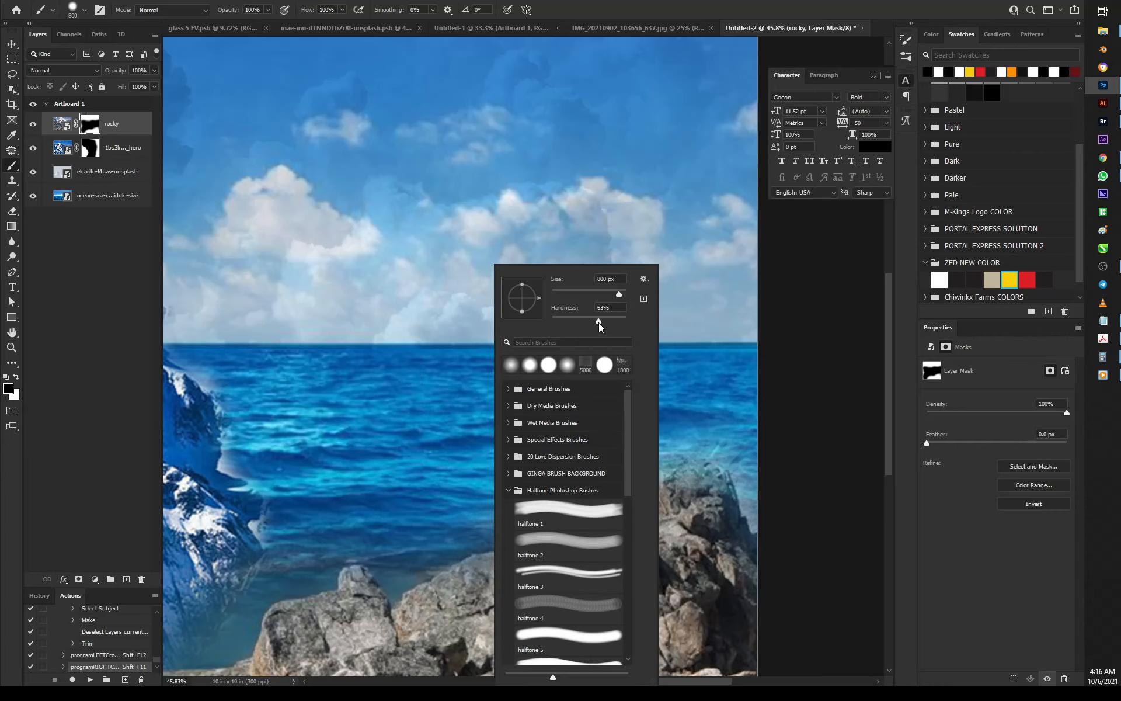
pyautogui.press('Return')
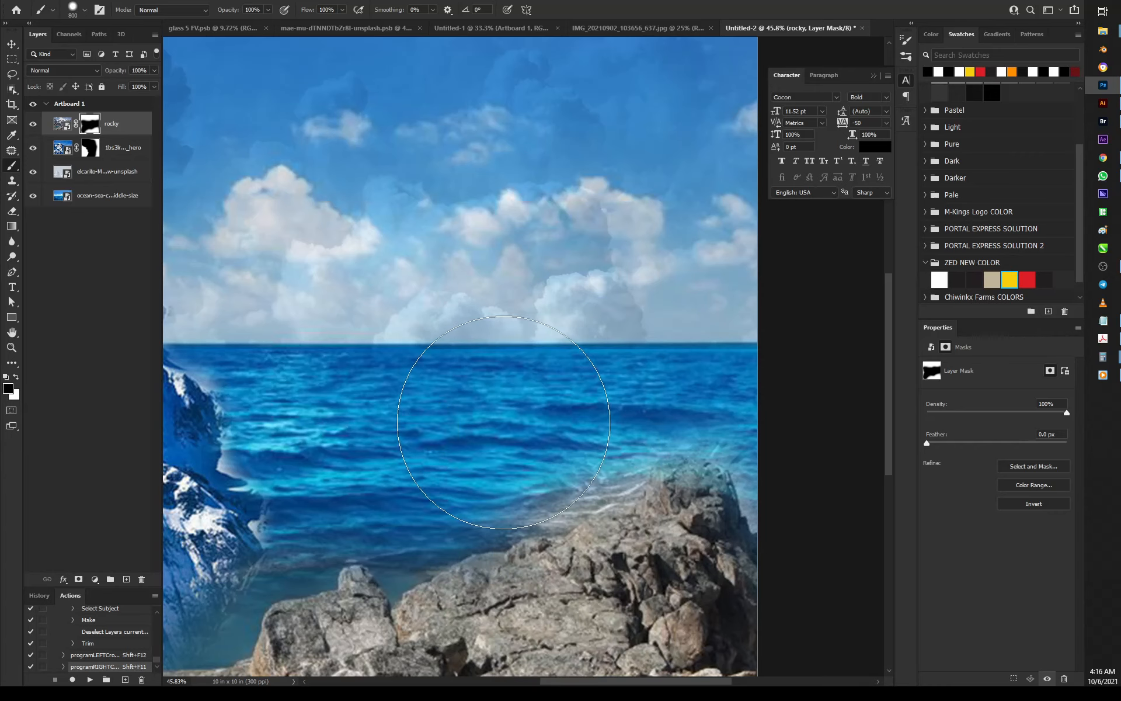
pyautogui.press('[')
pyautogui.press('[')
pyautogui.press('[')
pyautogui.press('[')
pyautogui.press('[')
pyautogui.press('[')
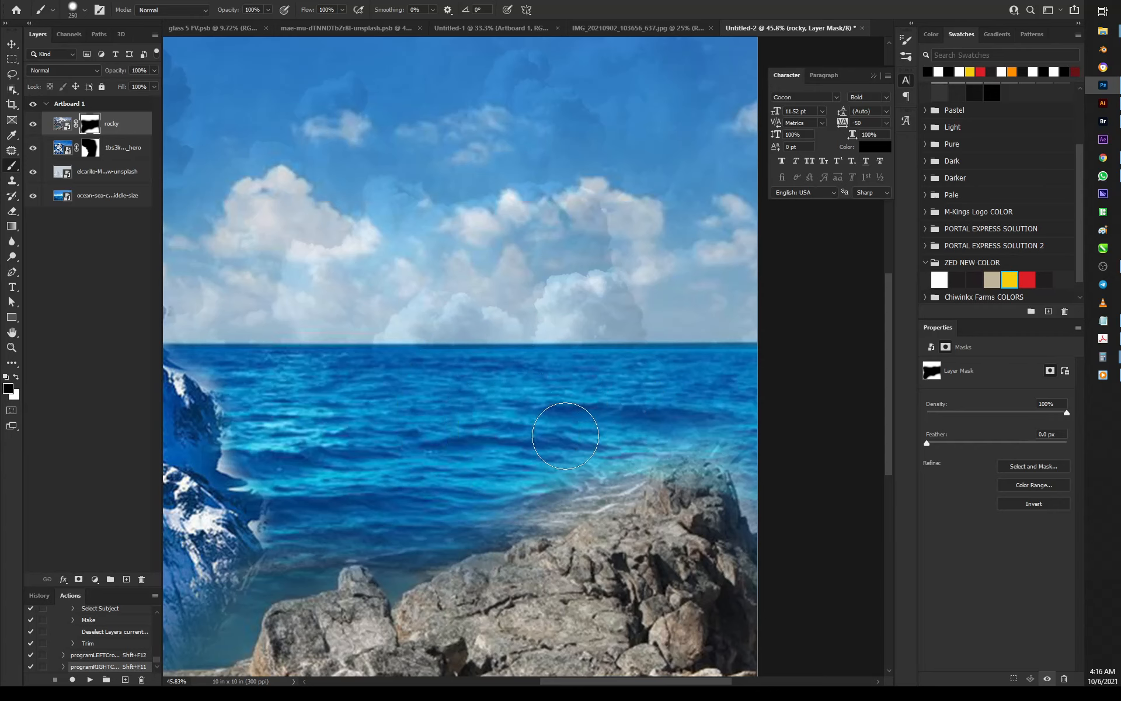
pyautogui.moveTo(562, 478)
pyautogui.mouseDown()
pyautogui.moveTo(623, 434)
pyautogui.moveTo(580, 471)
pyautogui.moveTo(473, 505)
pyautogui.mouseUp()
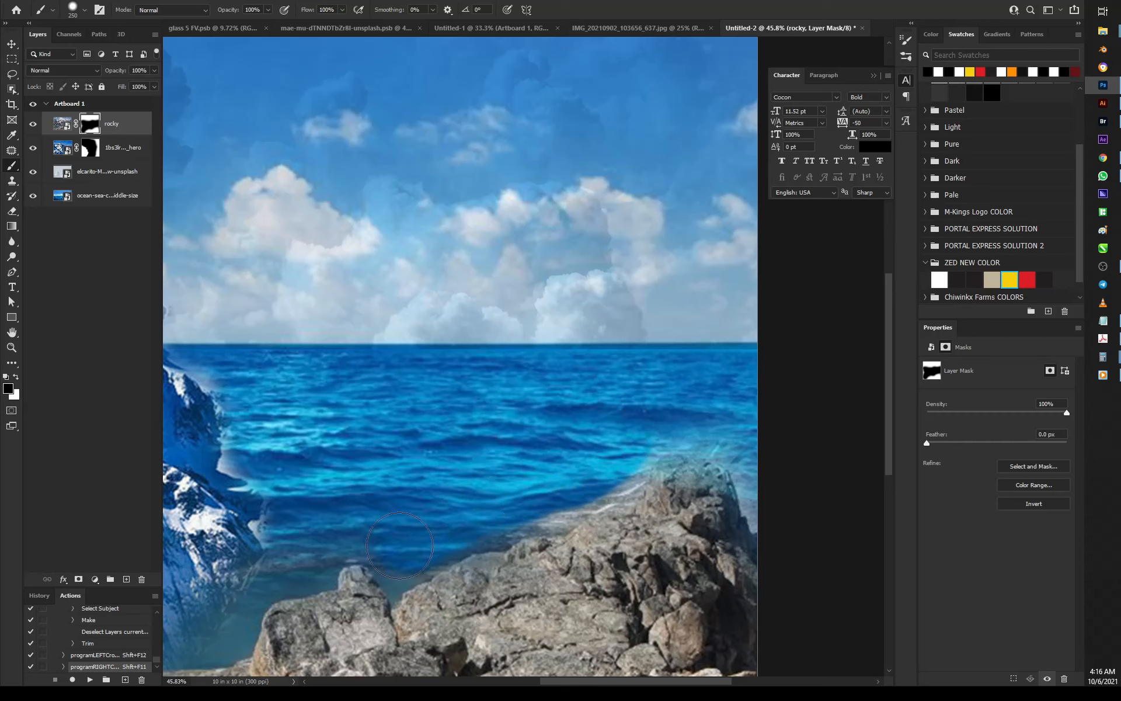
pyautogui.moveTo(348, 515)
pyautogui.mouseDown()
pyautogui.moveTo(273, 561)
pyautogui.moveTo(240, 562)
pyautogui.moveTo(196, 625)
pyautogui.moveTo(243, 574)
pyautogui.moveTo(215, 632)
pyautogui.moveTo(176, 636)
pyautogui.mouseUp()
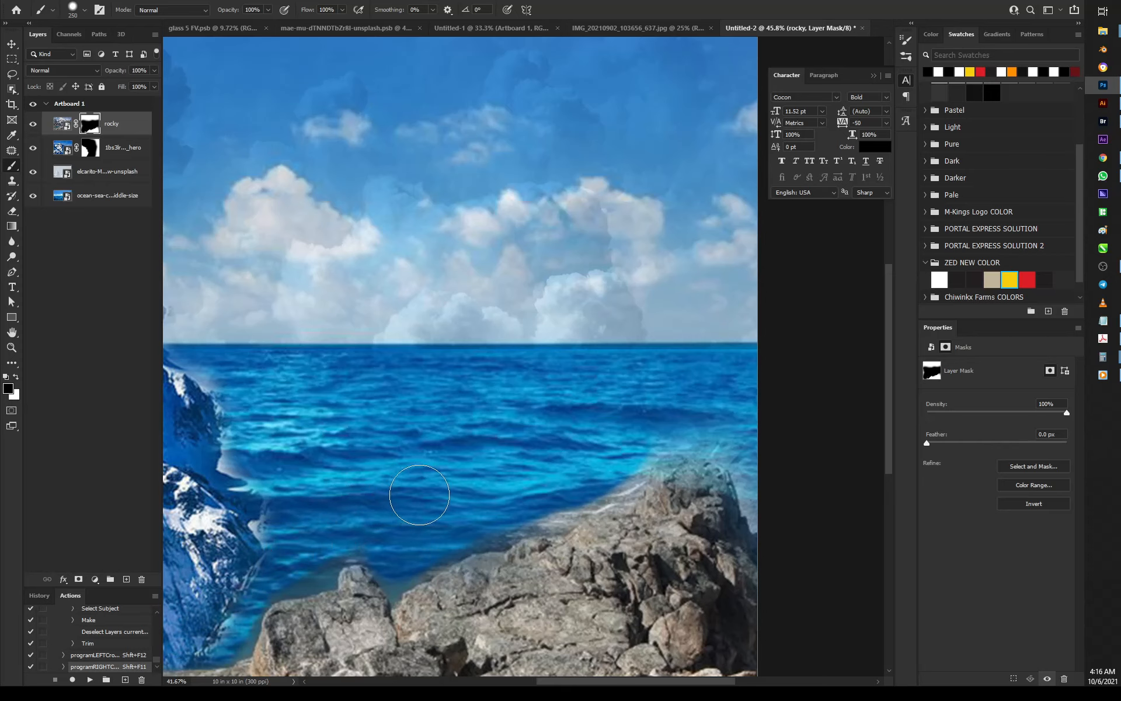
# Mask away the leftover background beside the rock peak at the artboard's right edge
pyautogui.scroll(-3, 418, 493)
pyautogui.scroll(2, 417, 491)
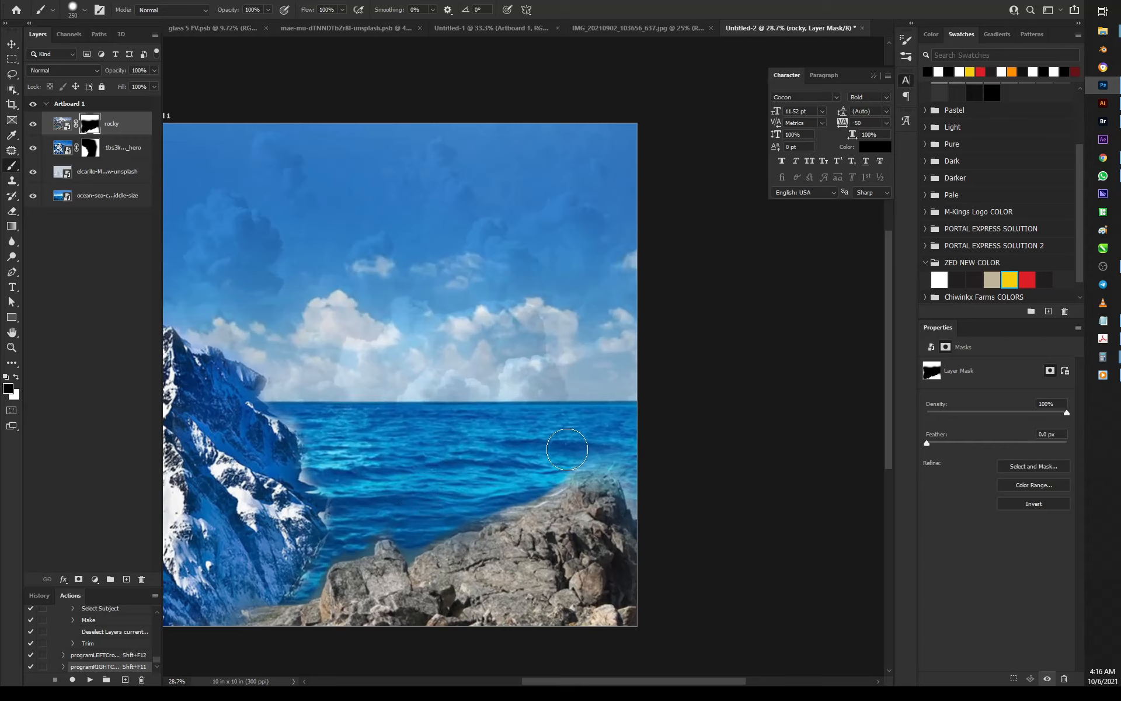
pyautogui.moveTo(633, 454); pyautogui.dragTo(658, 520)
pyautogui.scroll(1, 645, 462)
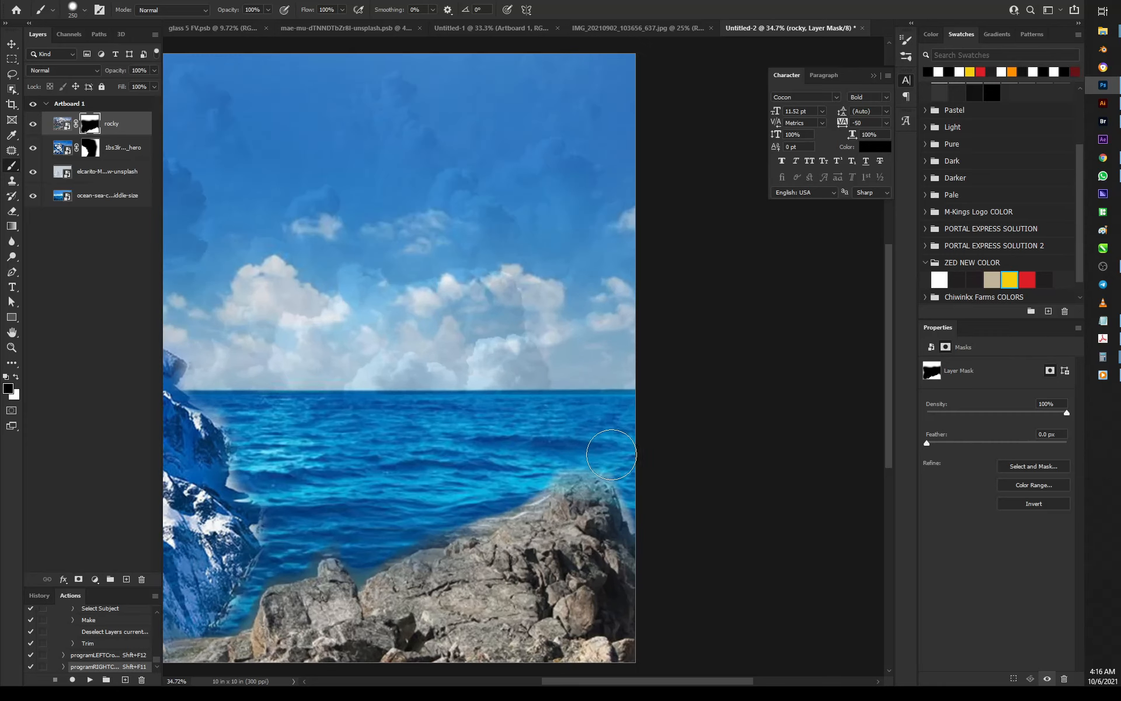
pyautogui.scroll(-3, 573, 420)
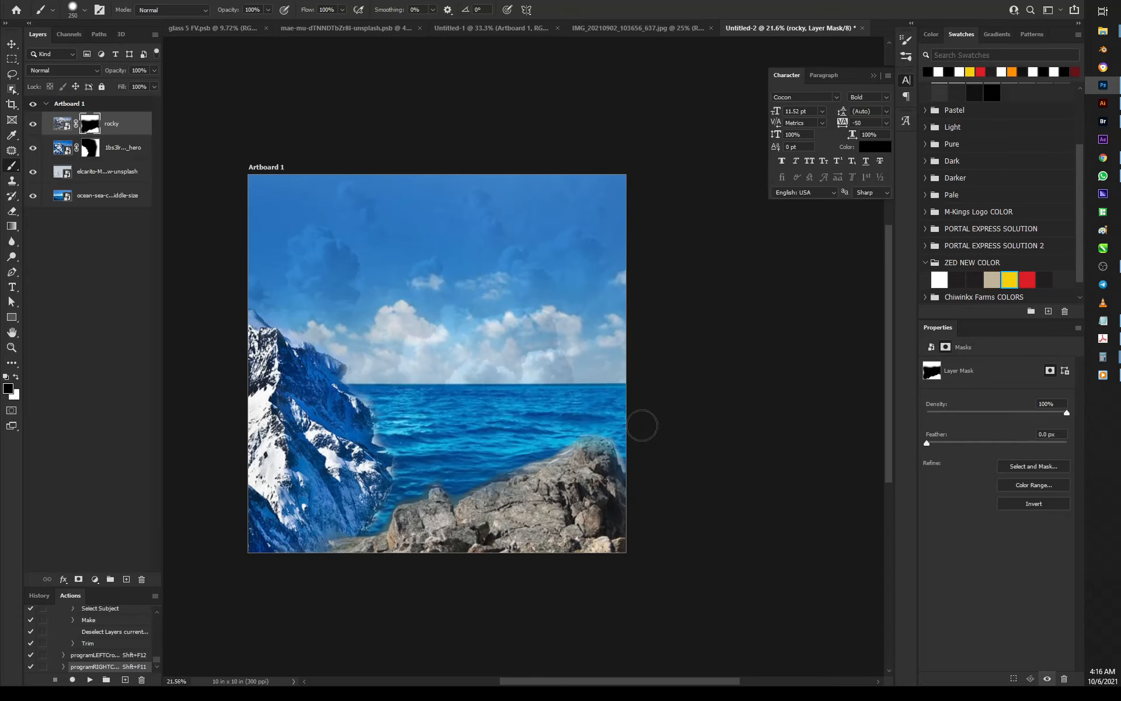
# Reduce the brush to 90 px and refine the mask closely along the upper outline of the foreground rocks
pyautogui.scroll(3, 396, 537)
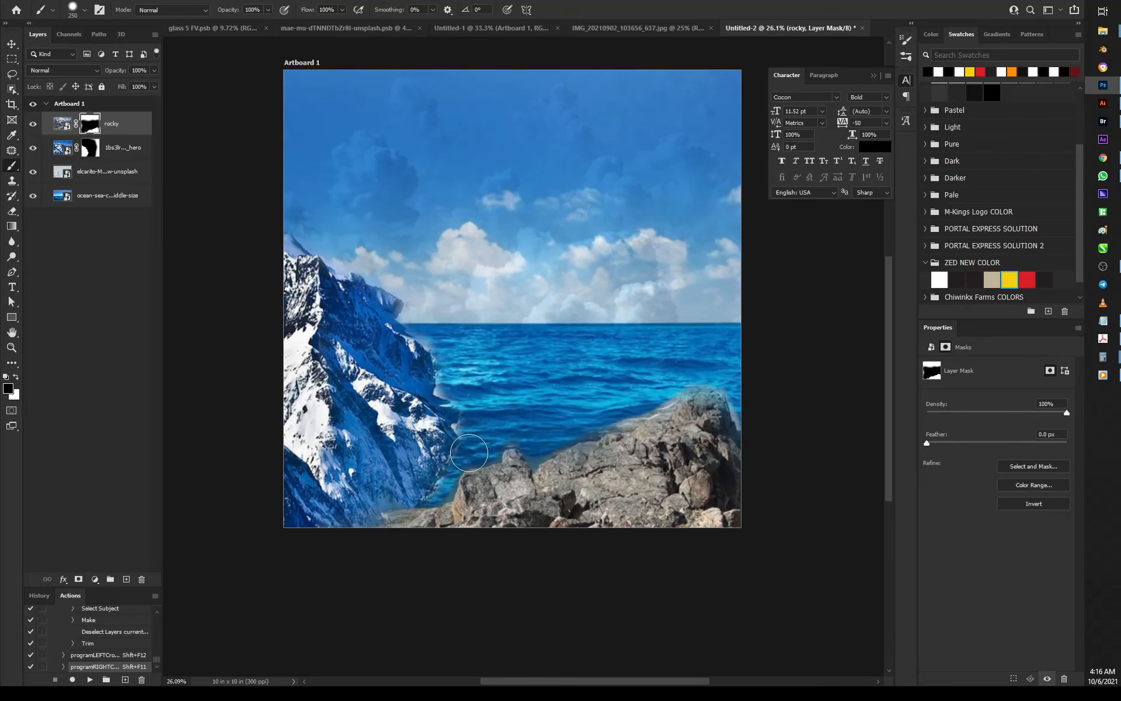
pyautogui.scroll(4, 554, 434)
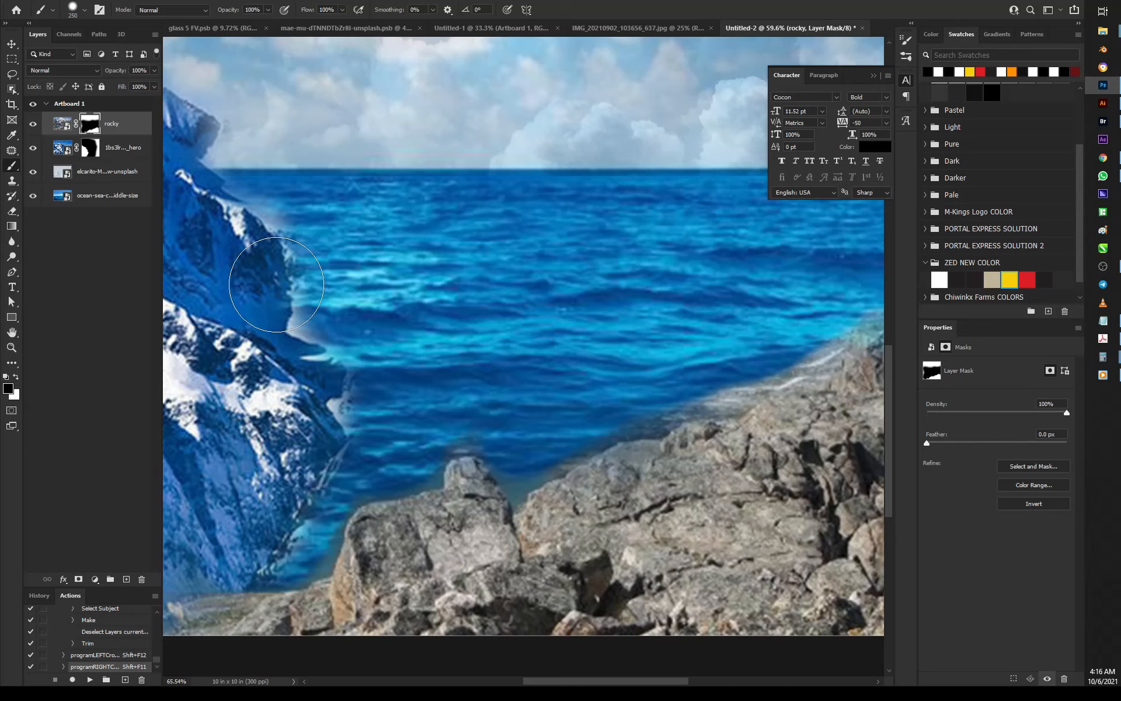
pyautogui.scroll(4, 526, 441)
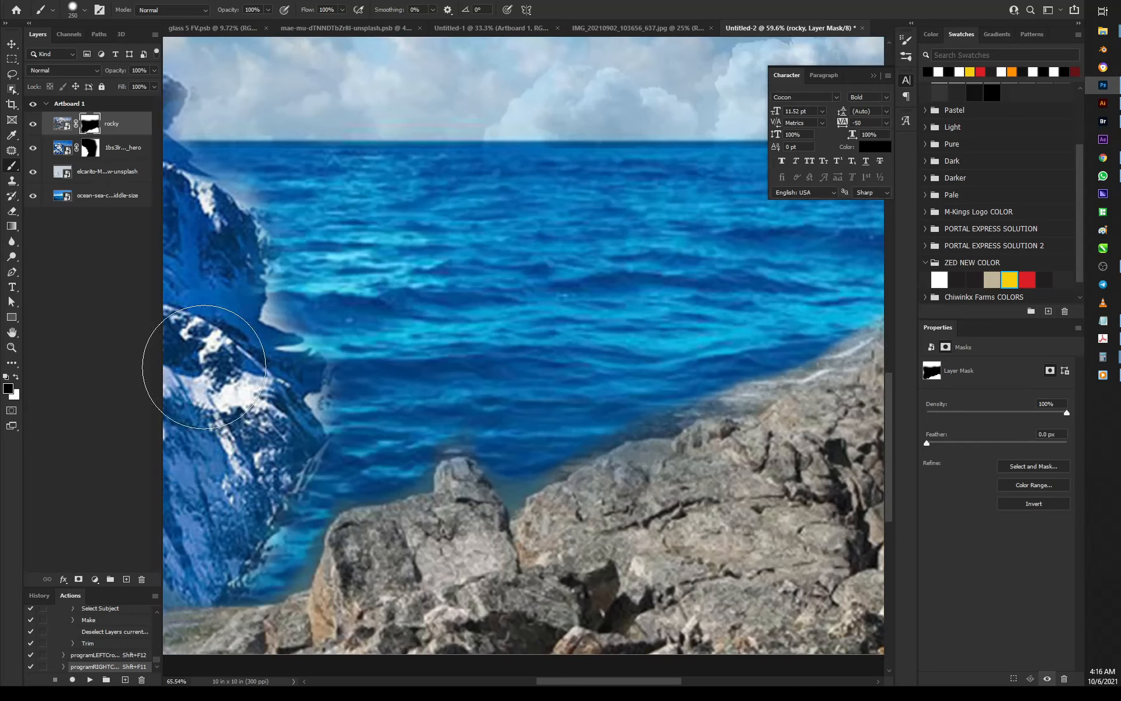
pyautogui.press('[')
pyautogui.press('[')
pyautogui.press('[')
pyautogui.press('[')
pyautogui.press('[')
pyautogui.press('[')
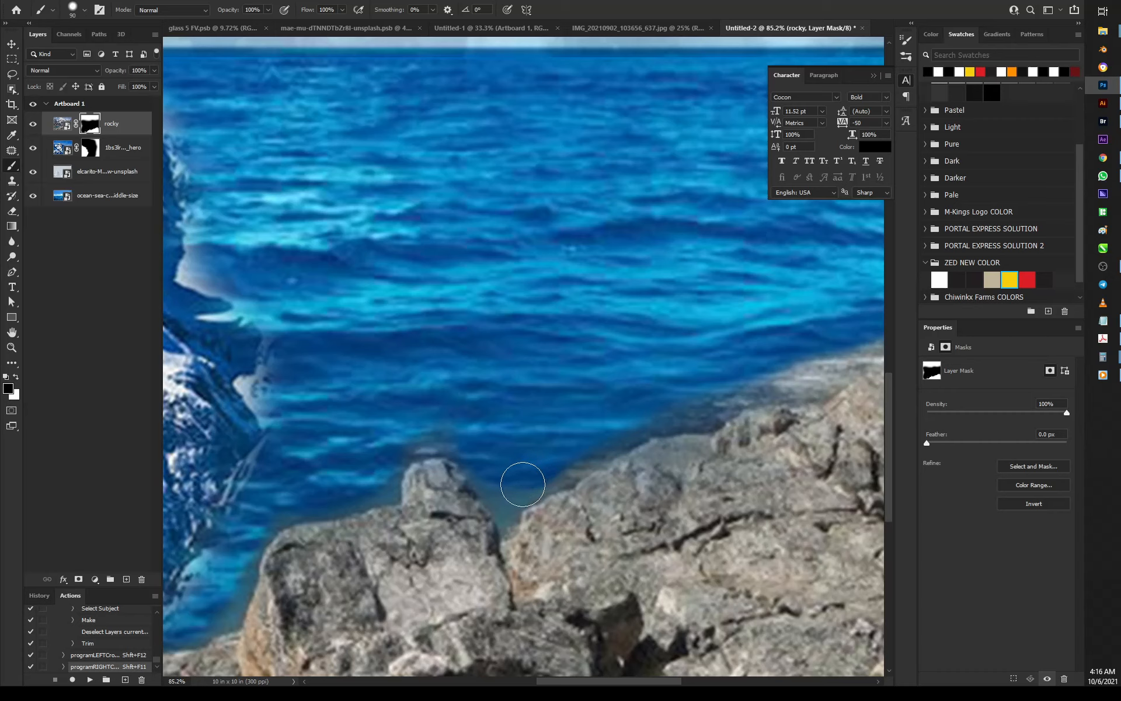
pyautogui.moveTo(513, 475)
pyautogui.mouseDown()
pyautogui.moveTo(503, 493)
pyautogui.moveTo(494, 466)
pyautogui.moveTo(546, 461)
pyautogui.moveTo(745, 371)
pyautogui.moveTo(420, 429)
pyautogui.moveTo(343, 490)
pyautogui.moveTo(266, 507)
pyautogui.moveTo(215, 600)
pyautogui.mouseUp()
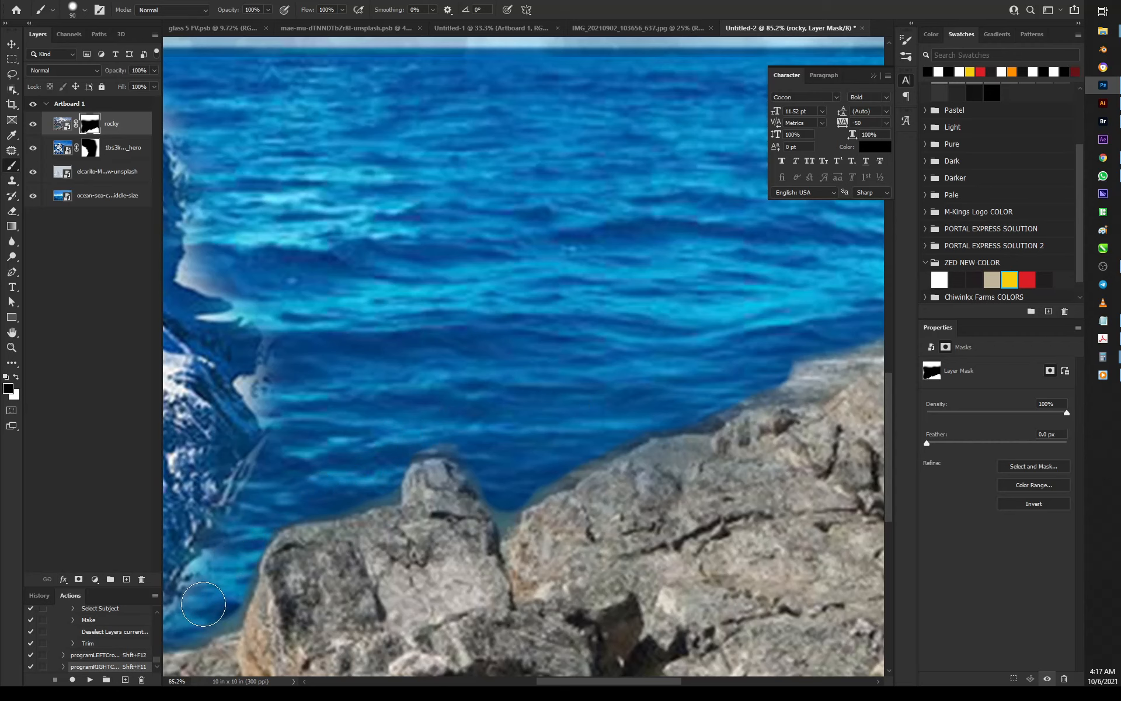
pyautogui.scroll(-5, 450, 306)
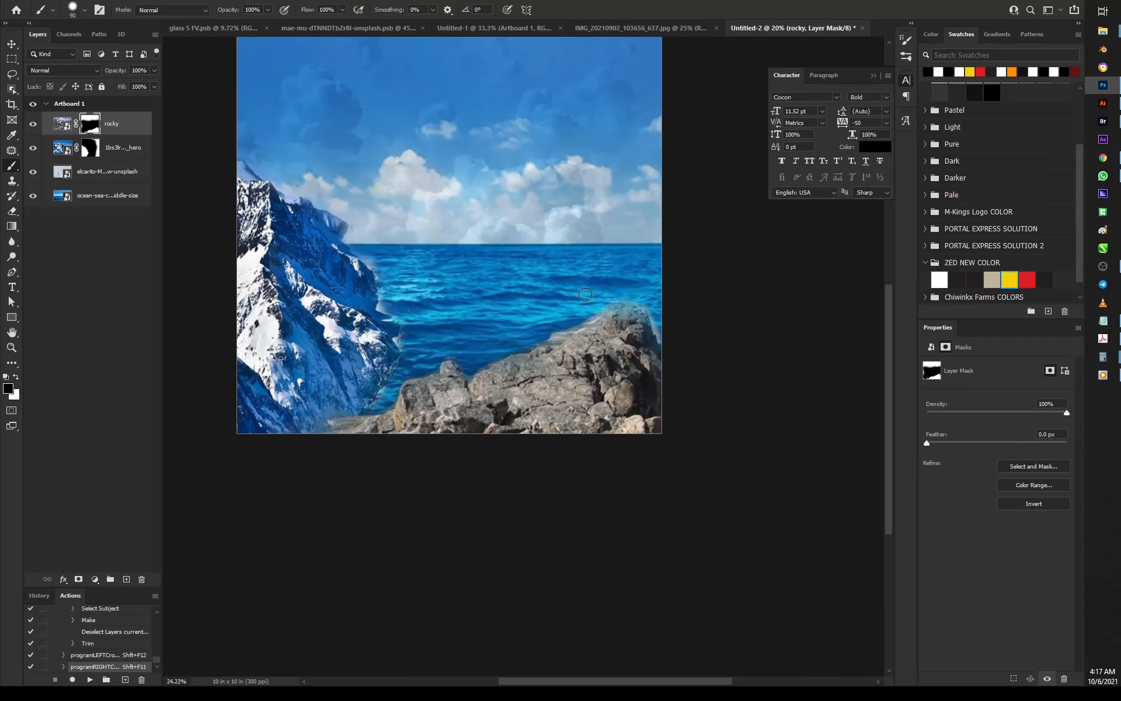
pyautogui.scroll(2, 523, 323)
pyautogui.scroll(-5, 509, 236)
pyautogui.scroll(1, 508, 237)
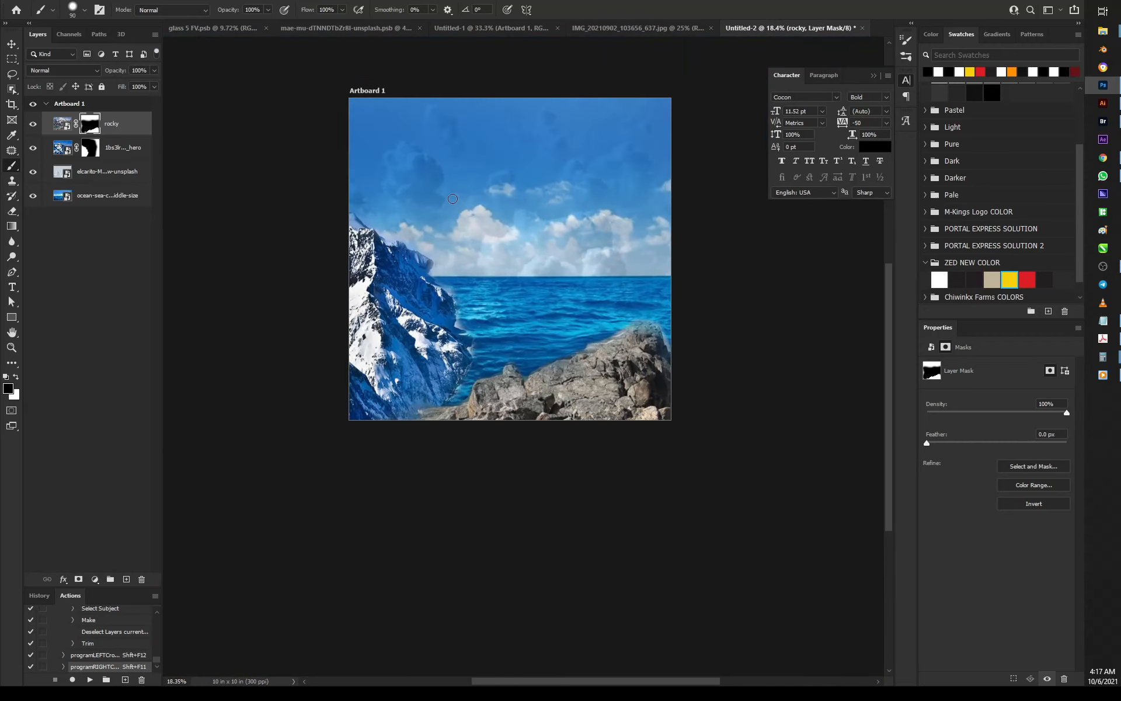
pyautogui.scroll(-1, 532, 246)
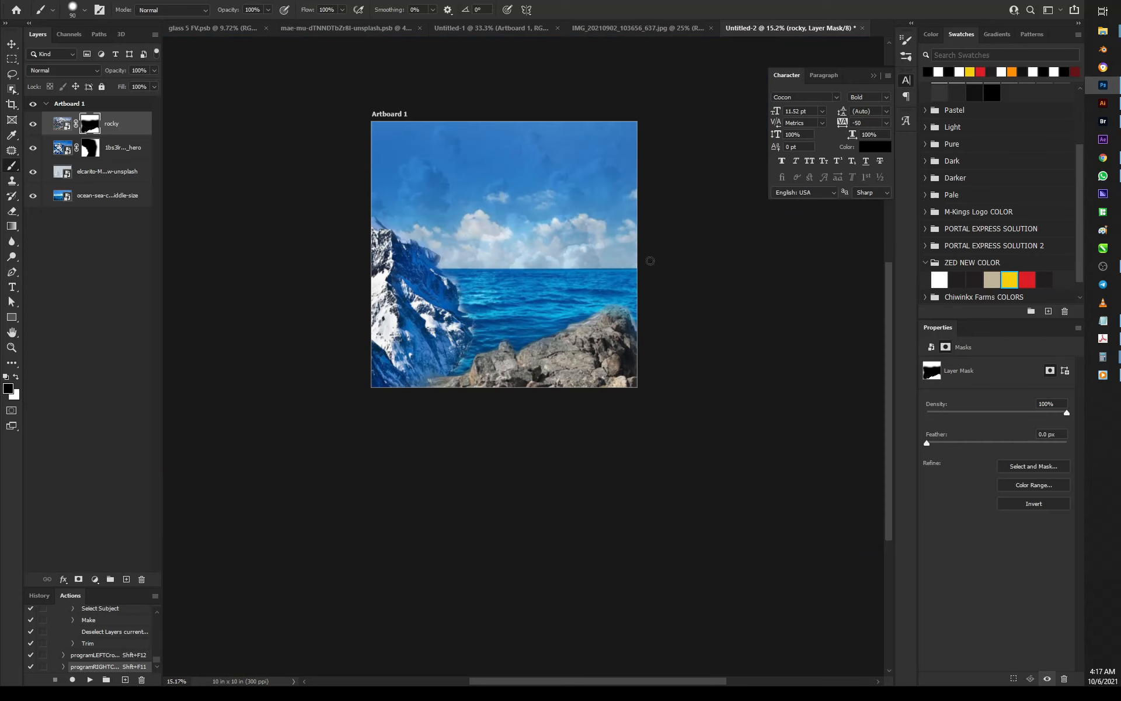
pyautogui.scroll(-1, 566, 289)
pyautogui.scroll(3, 566, 274)
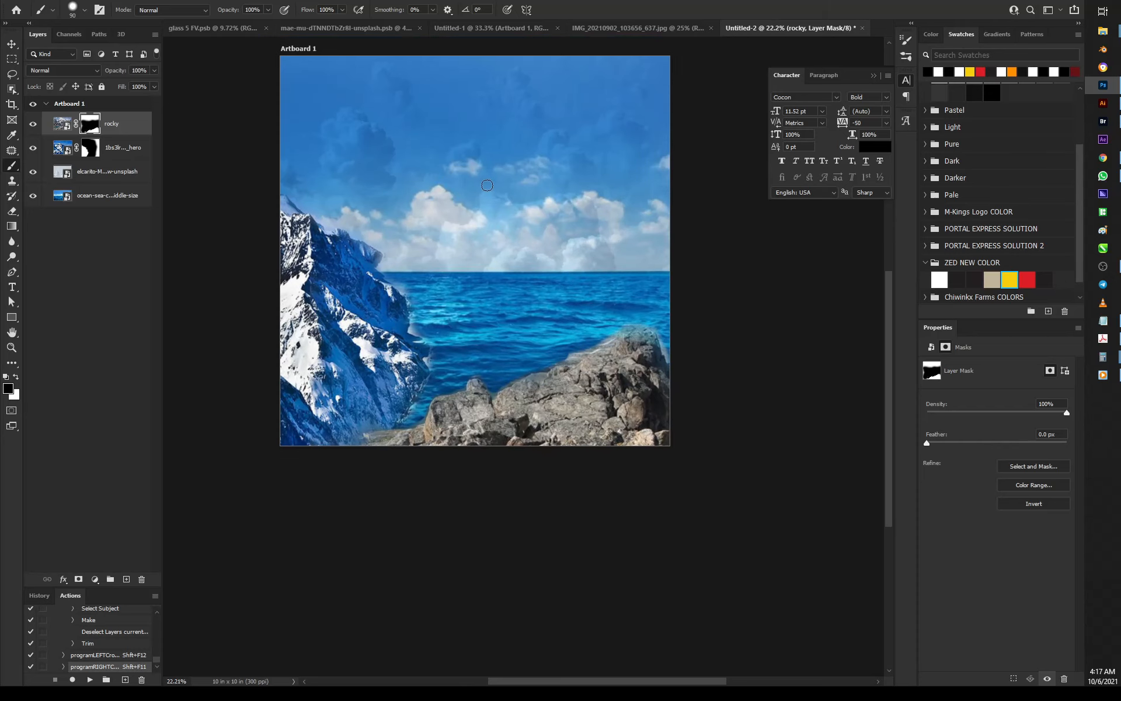
# Place the My Lens orange image from the LENS folder above the rocky layer and scale it to about 10.69 x 9.81 in
pyautogui.press('v')
pyautogui.click(818, 360)
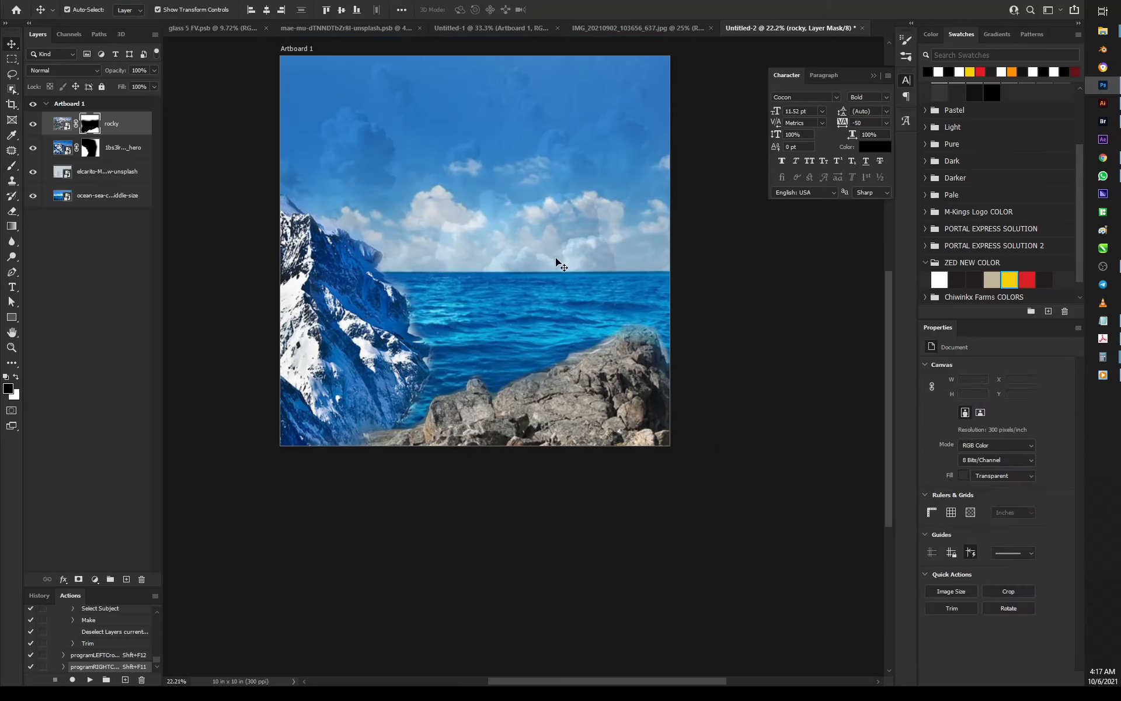
pyautogui.scroll(1, 525, 275)
pyautogui.scroll(-2, 490, 245)
pyautogui.moveTo(477, 155); pyautogui.dragTo(482, 238)
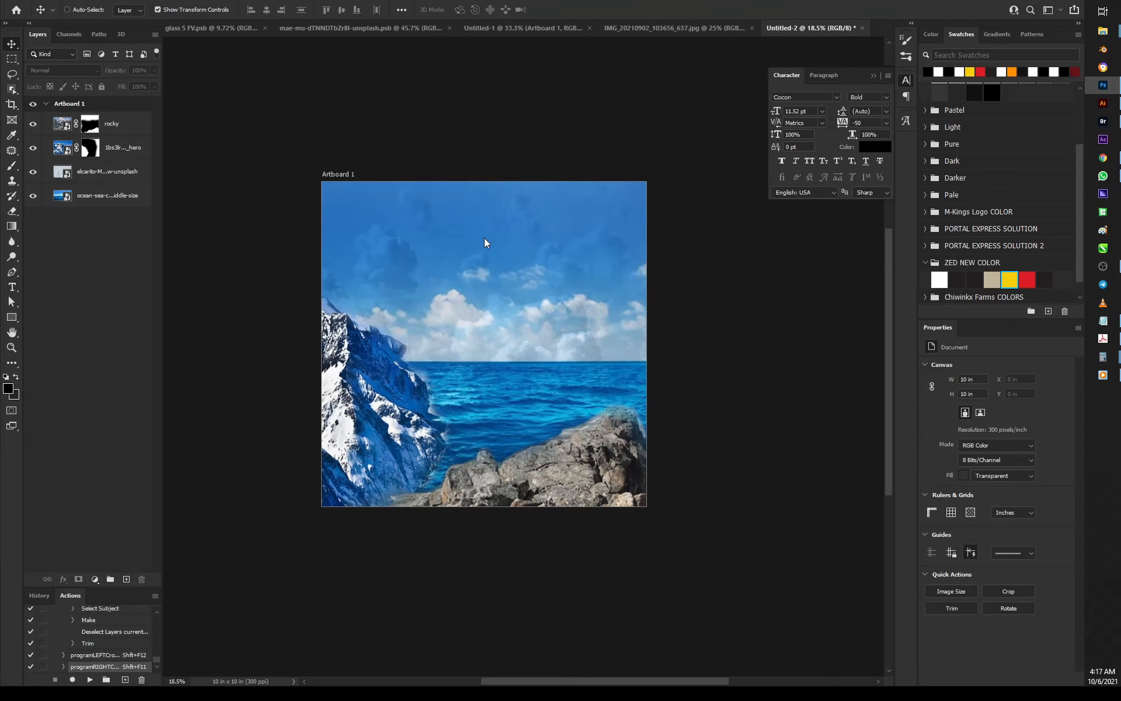
pyautogui.hotkey('ctrl', 'o')
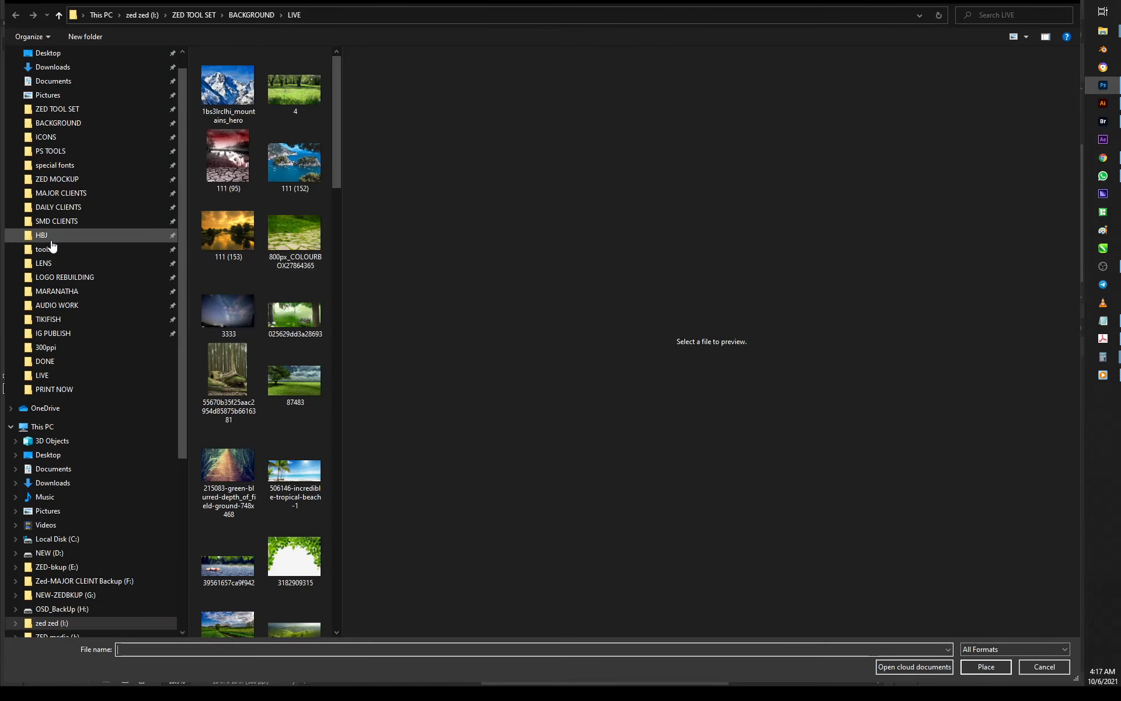
pyautogui.click(53, 267)
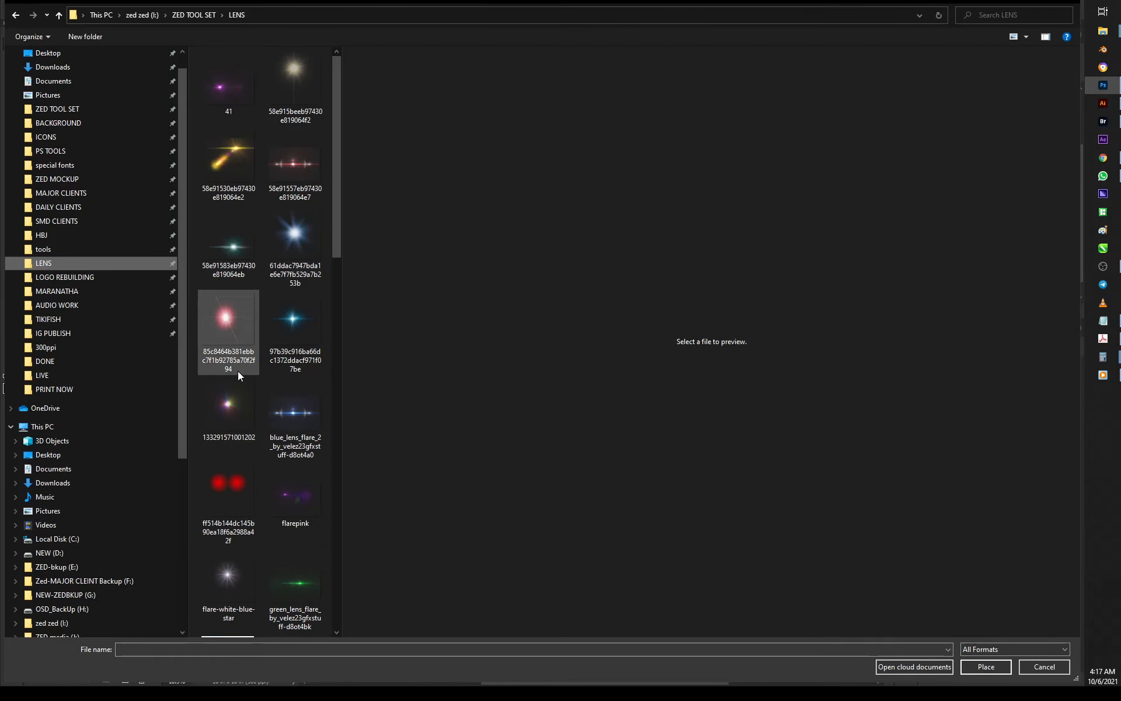
pyautogui.moveTo(344, 304); pyautogui.dragTo(653, 311)
pyautogui.click(402, 323)
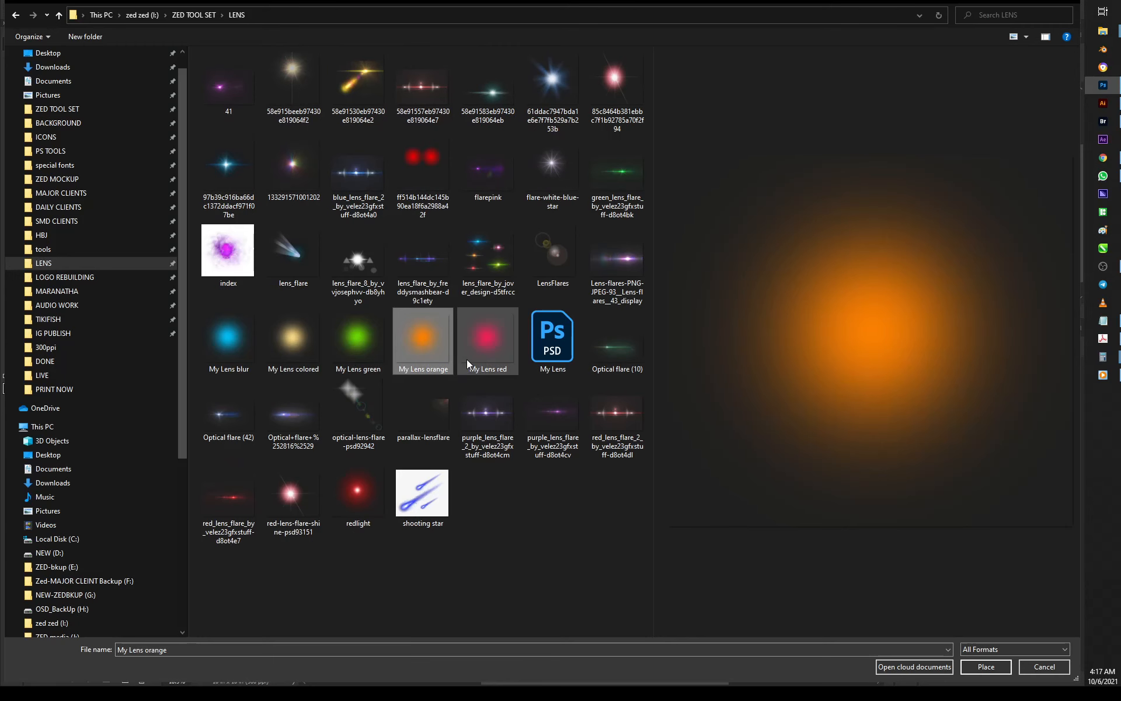
pyautogui.press('Return')
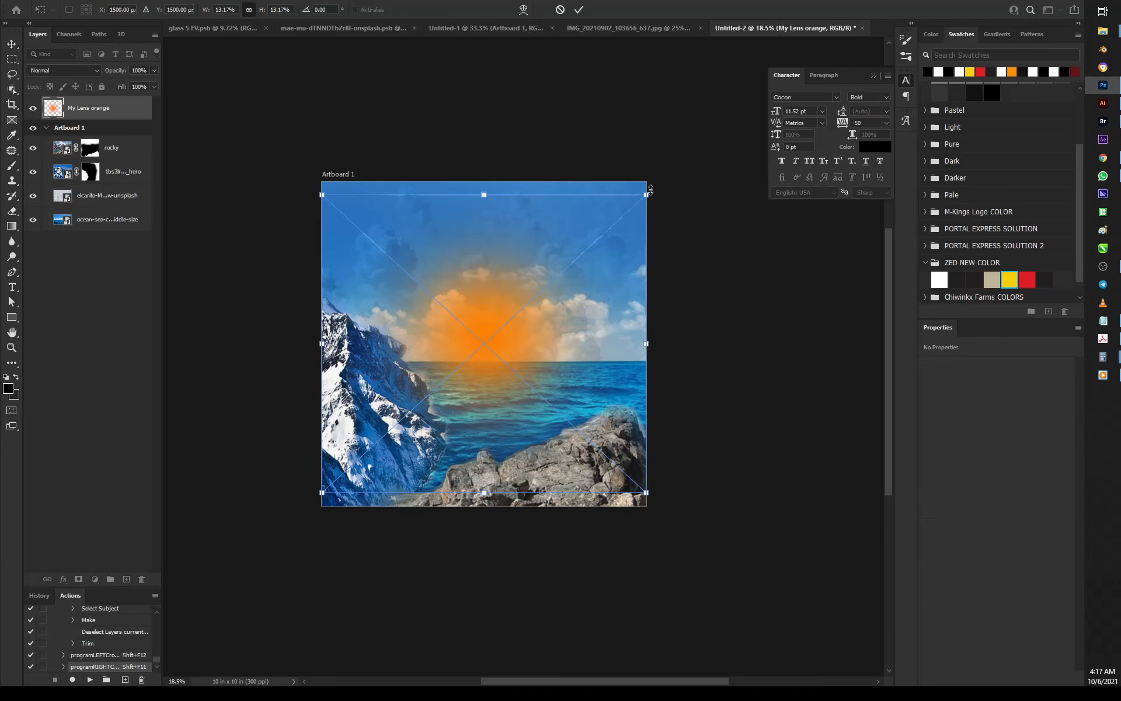
pyautogui.moveTo(650, 193); pyautogui.dragTo(657, 185)
pyautogui.press('Return')
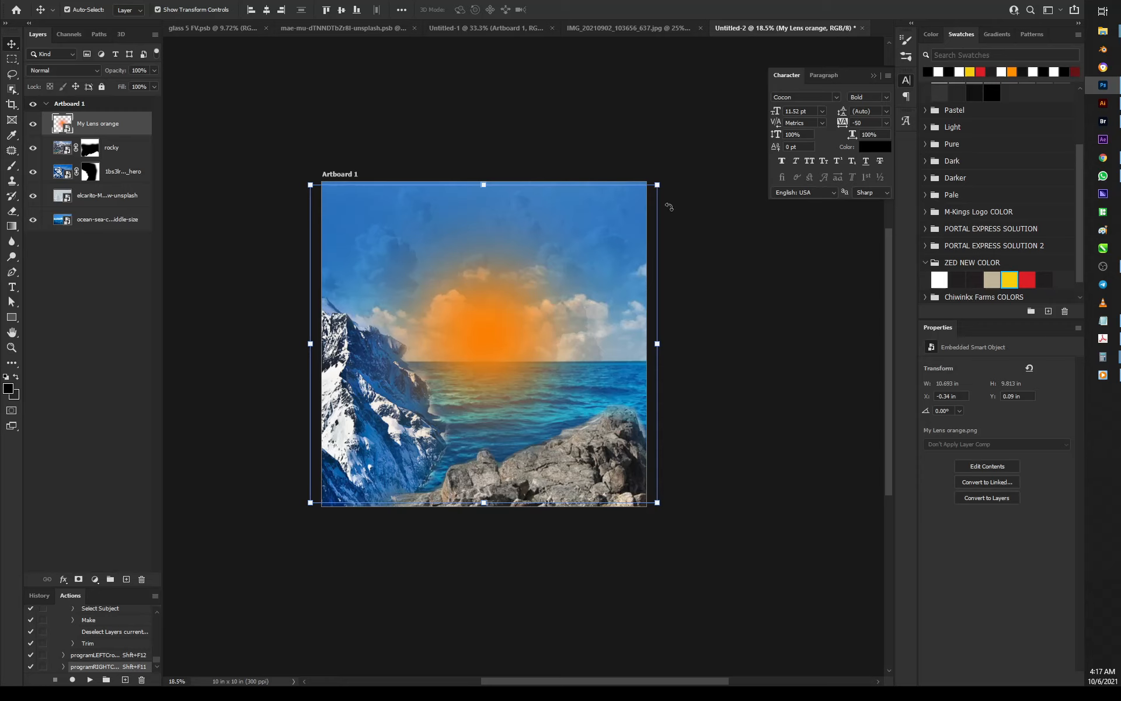
# Duplicate the orange glow layer and shrink the copy around its centre to about 3.69 x 3.39 in
pyautogui.hotkey('ctrl', 'j')
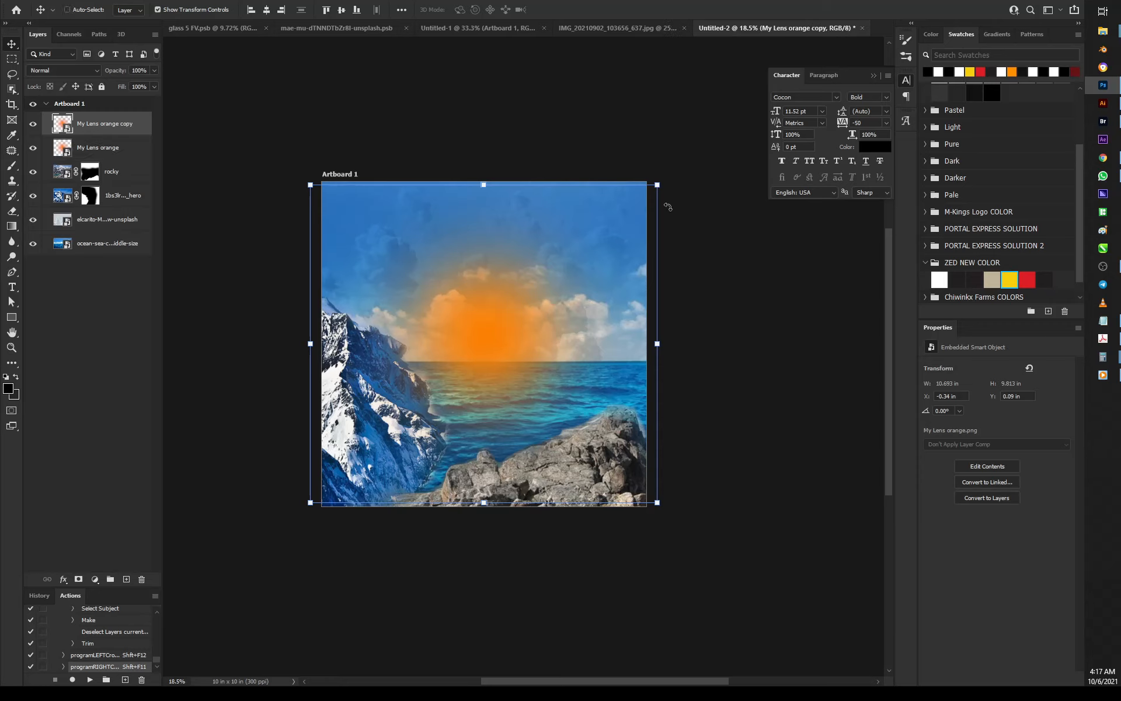
pyautogui.moveTo(658, 184); pyautogui.dragTo(544, 287)
pyautogui.press('Escape')
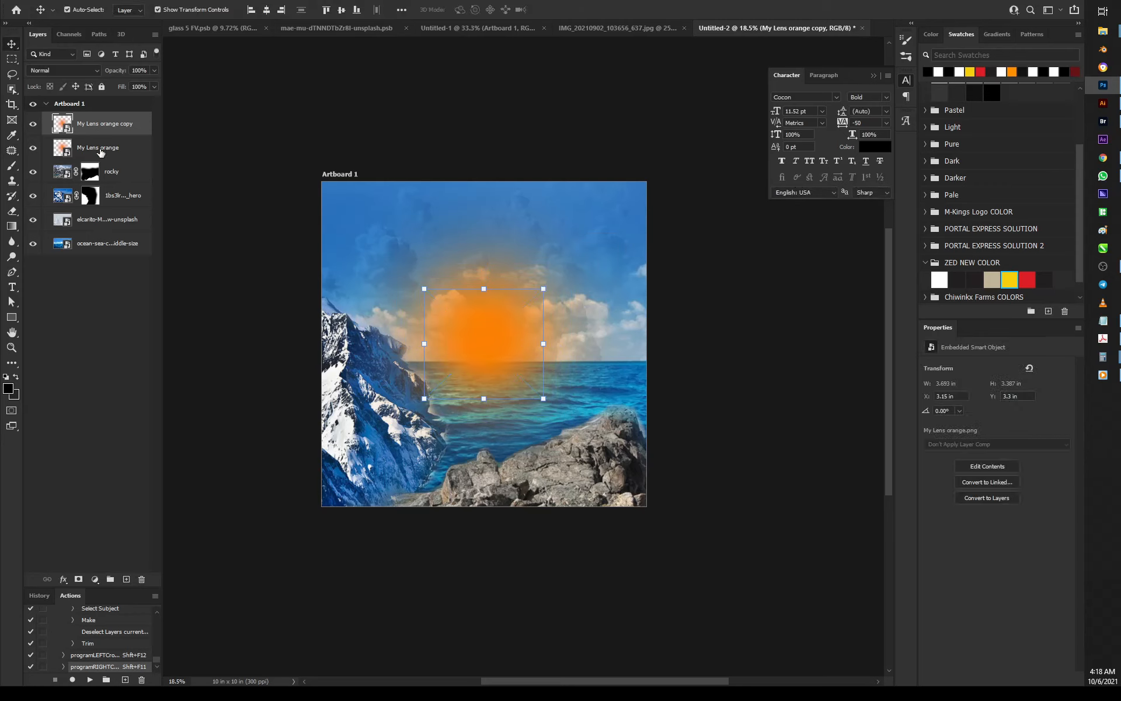
# Duplicate the smaller orange glow again and scale the new copy down around its centre to about 1.21 x 1.11 in
pyautogui.press('ctrl')
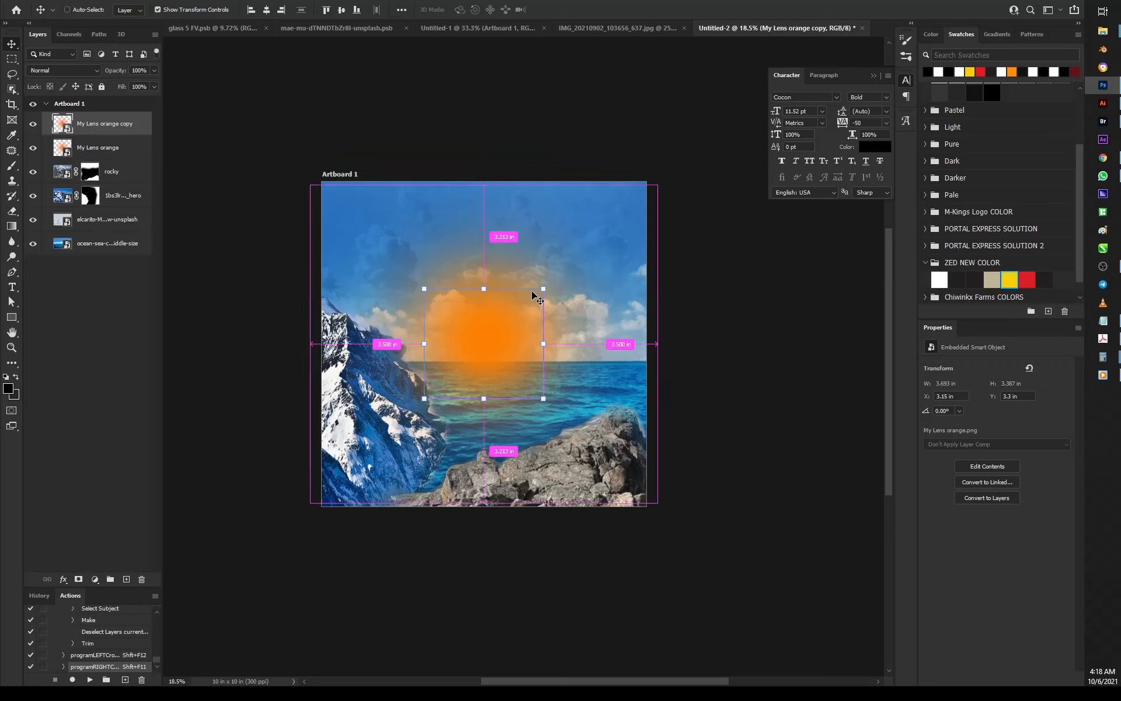
pyautogui.hotkey('ctrl', 'j')
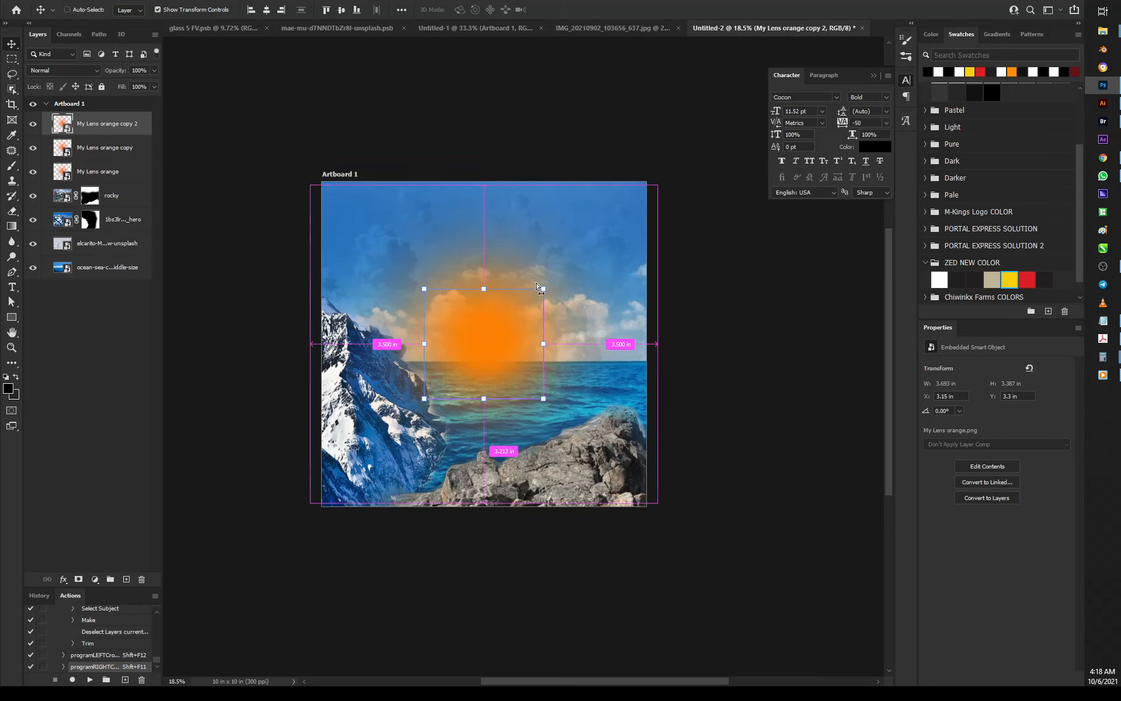
pyautogui.hotkey('ctrl', 't')
pyautogui.moveTo(543, 289); pyautogui.dragTo(500, 322)
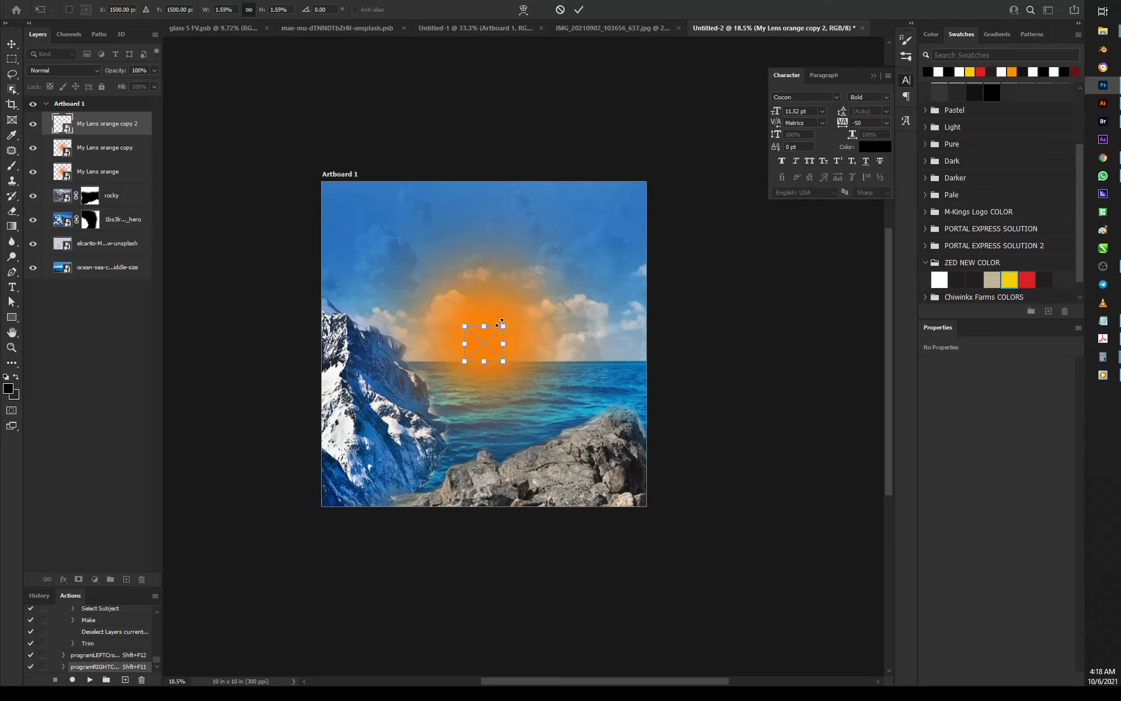
pyautogui.press('Return')
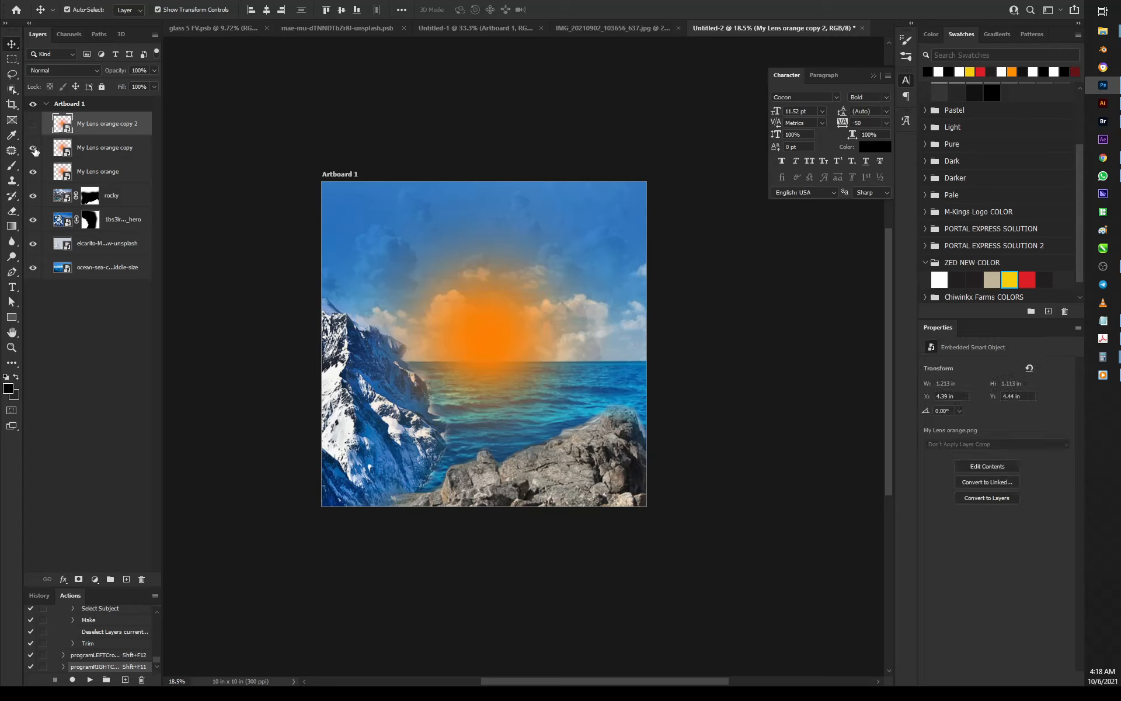
# Check the two glow copies by toggling their visibility, and set the smallest copy's blend mode to Overlay
pyautogui.click(33, 149)
pyautogui.click(34, 148)
pyautogui.click(35, 124)
pyautogui.click(76, 75)
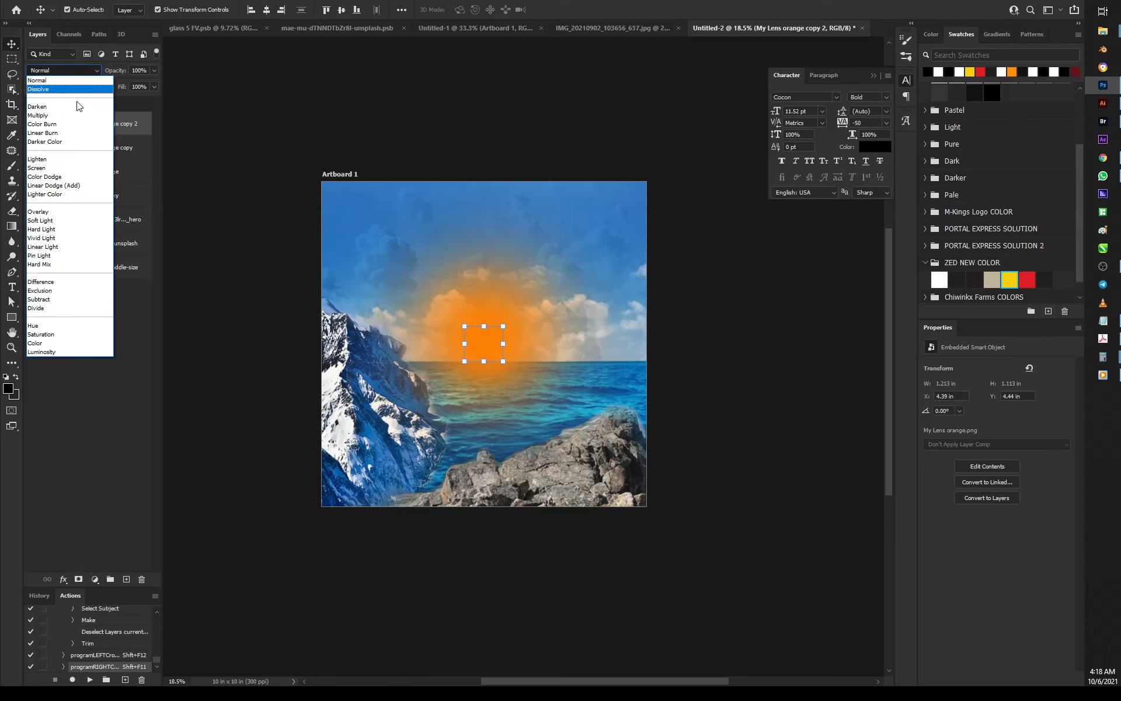
pyautogui.click(69, 213)
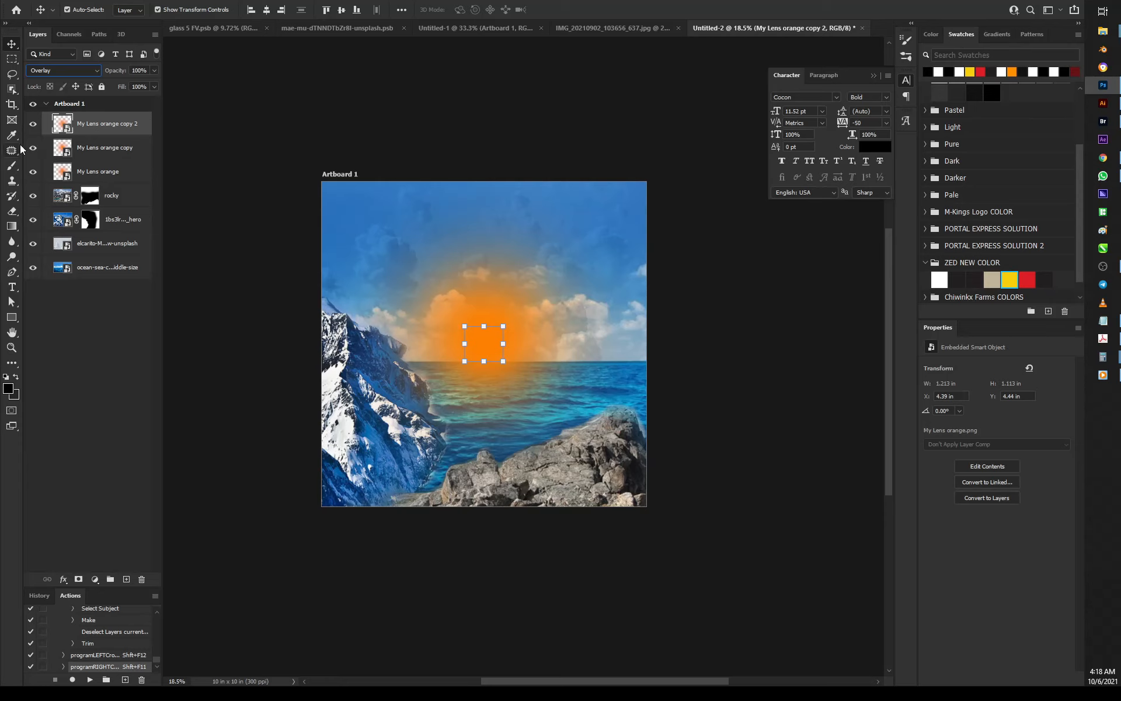
# Set the blend mode of the medium-sized orange glow copy to Screen
pyautogui.click(93, 148)
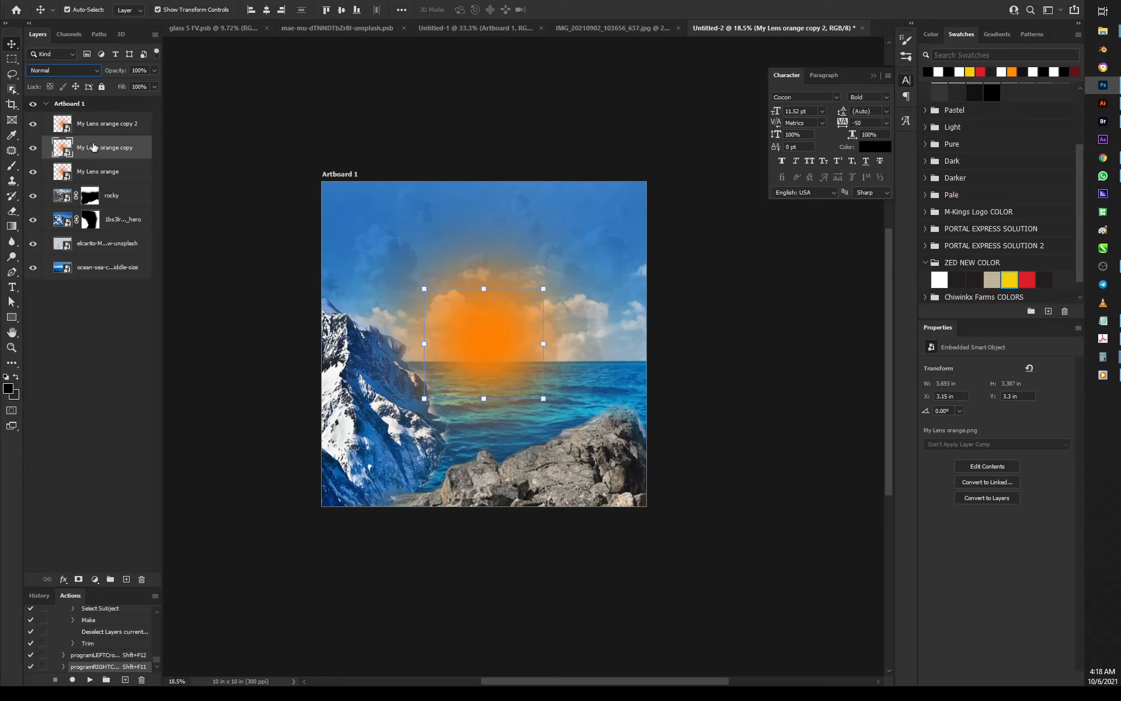
pyautogui.click(85, 71)
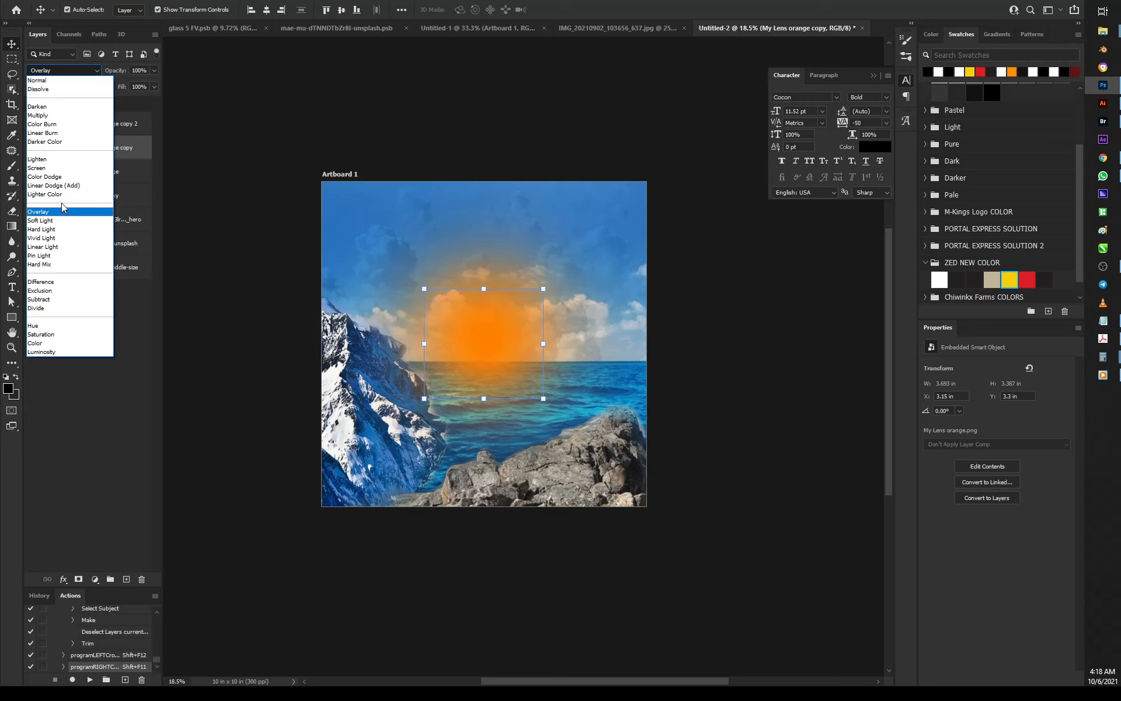
pyautogui.click(65, 169)
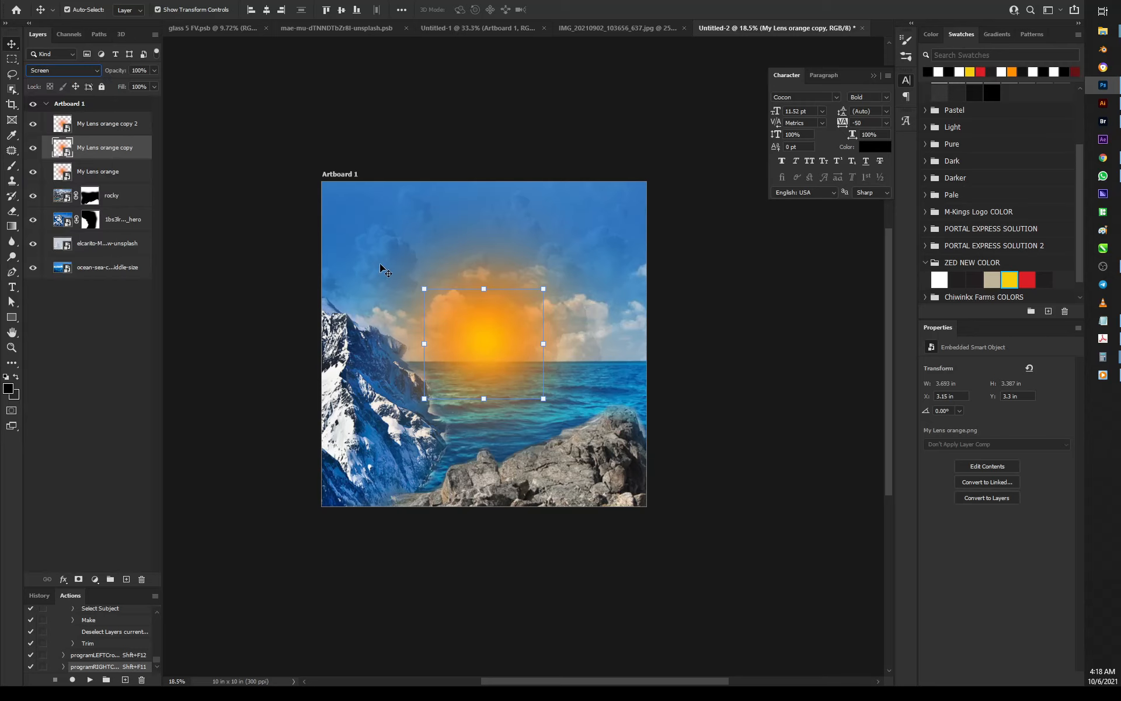
pyautogui.click(45, 348)
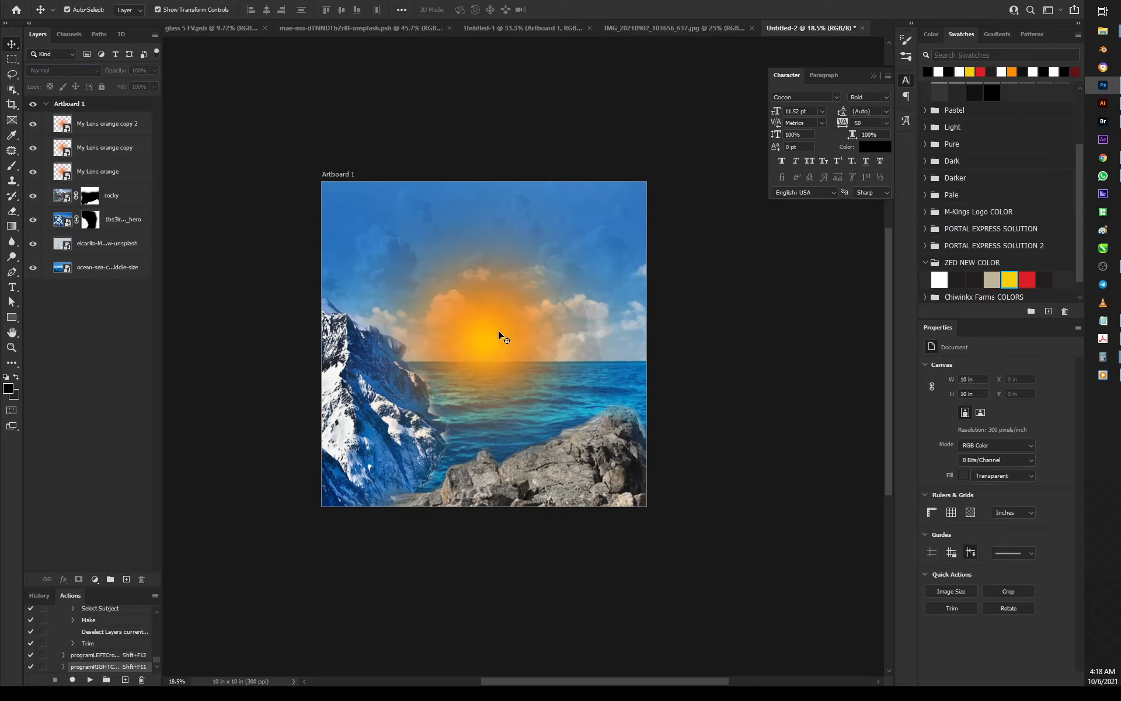
pyautogui.click(95, 151)
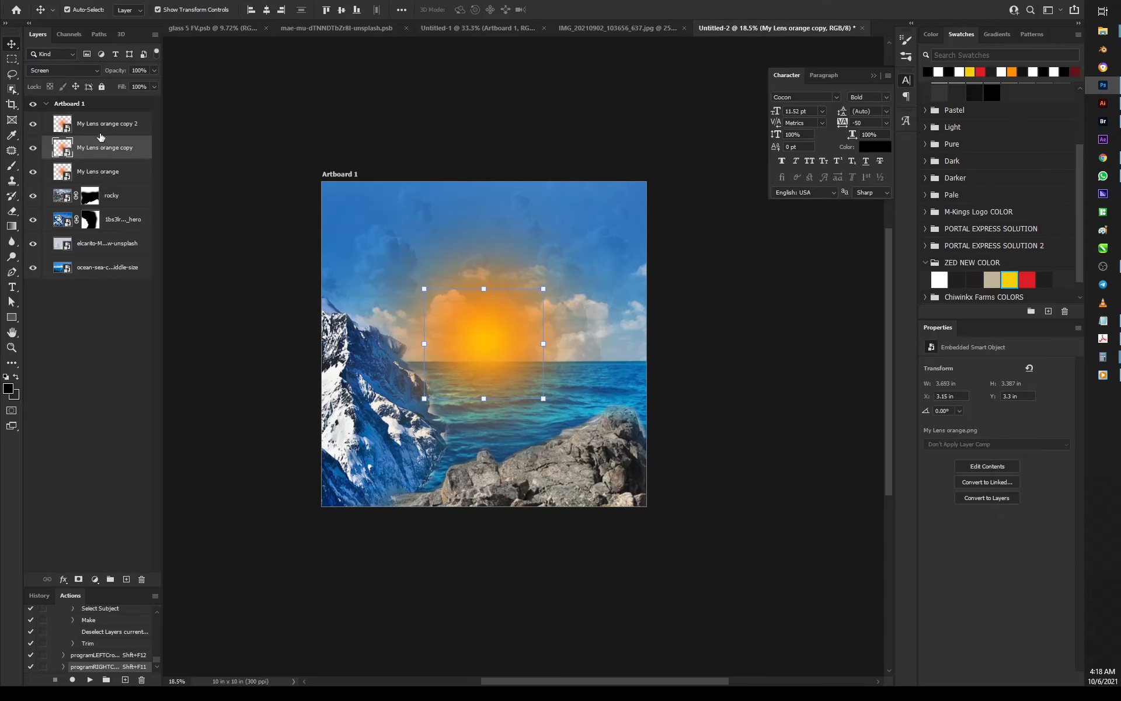
pyautogui.click(104, 126)
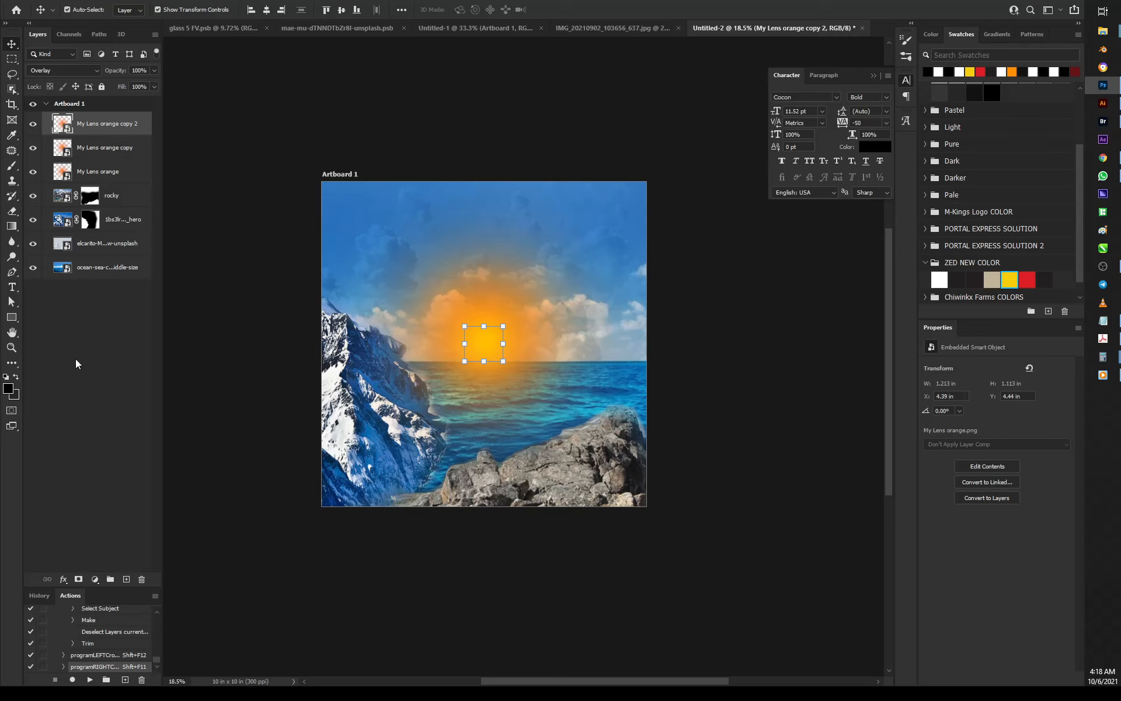
pyautogui.click(58, 402)
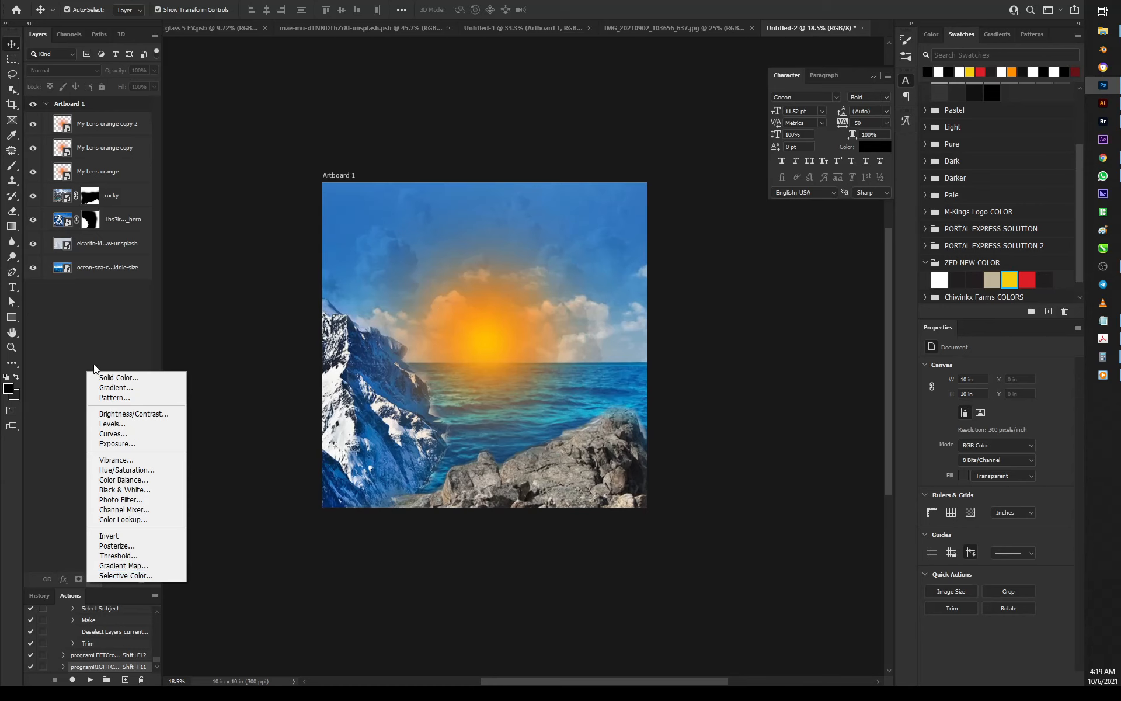
# Add a Hue/Saturation adjustment layer on top of the stack and colorize it with hue 34 and saturation 57
pyautogui.click(120, 473)
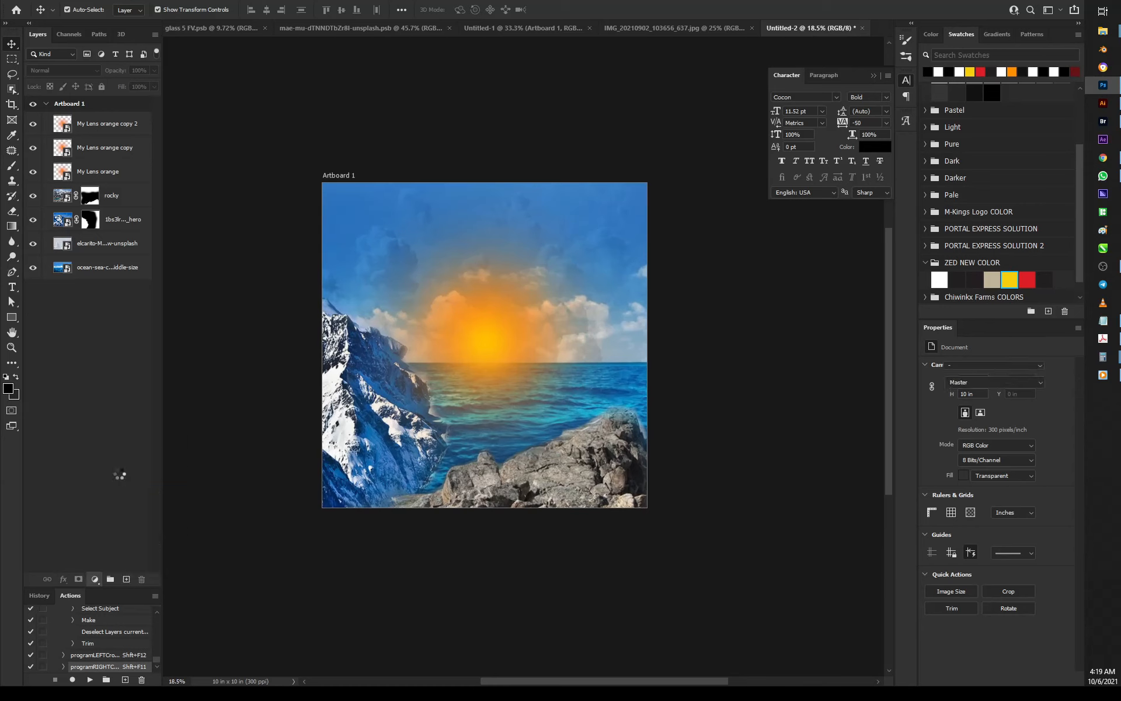
pyautogui.click(95, 578)
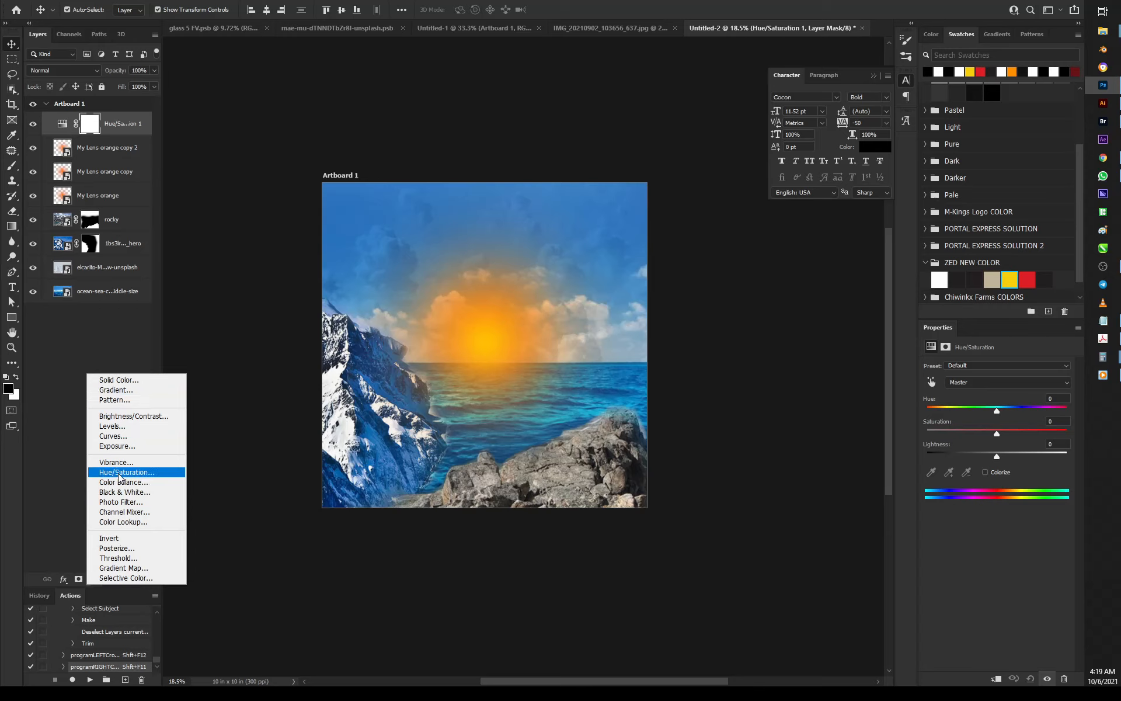
pyautogui.click(62, 384)
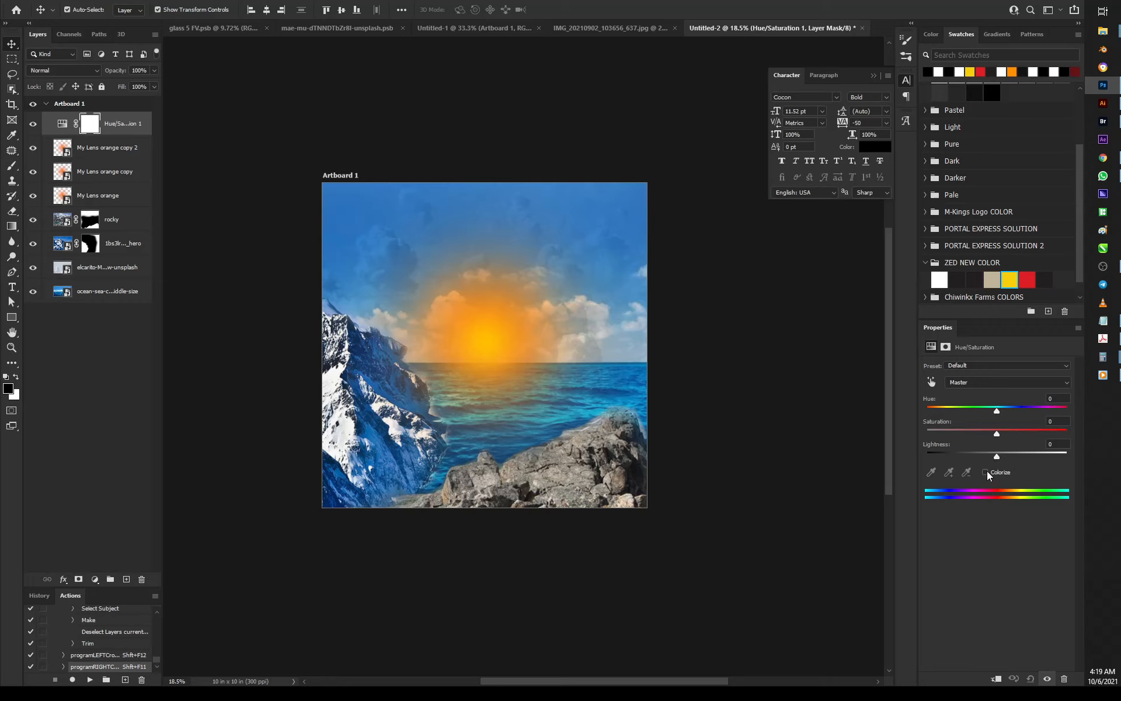
pyautogui.click(996, 412)
pyautogui.moveTo(1021, 415); pyautogui.dragTo(998, 415)
pyautogui.click(987, 471)
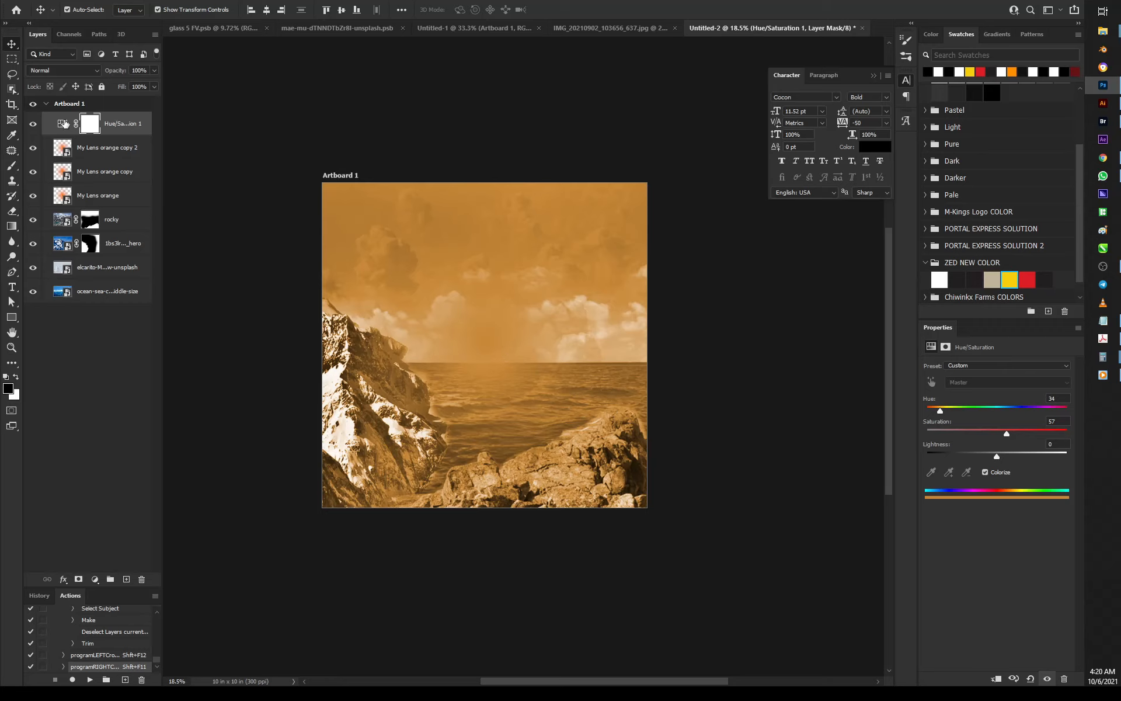
# Move the Hue/Saturation layer beneath the three orange glow layers and set its hue to about 27
pyautogui.moveTo(64, 123); pyautogui.dragTo(69, 202)
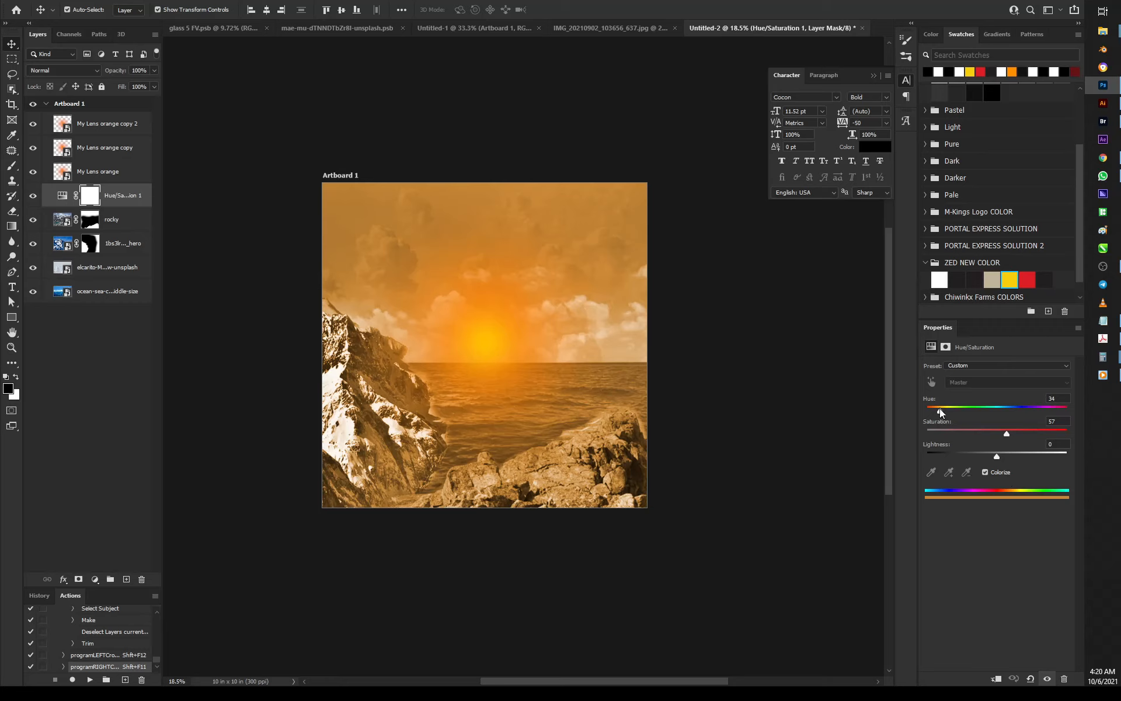
pyautogui.moveTo(940, 410); pyautogui.dragTo(974, 412)
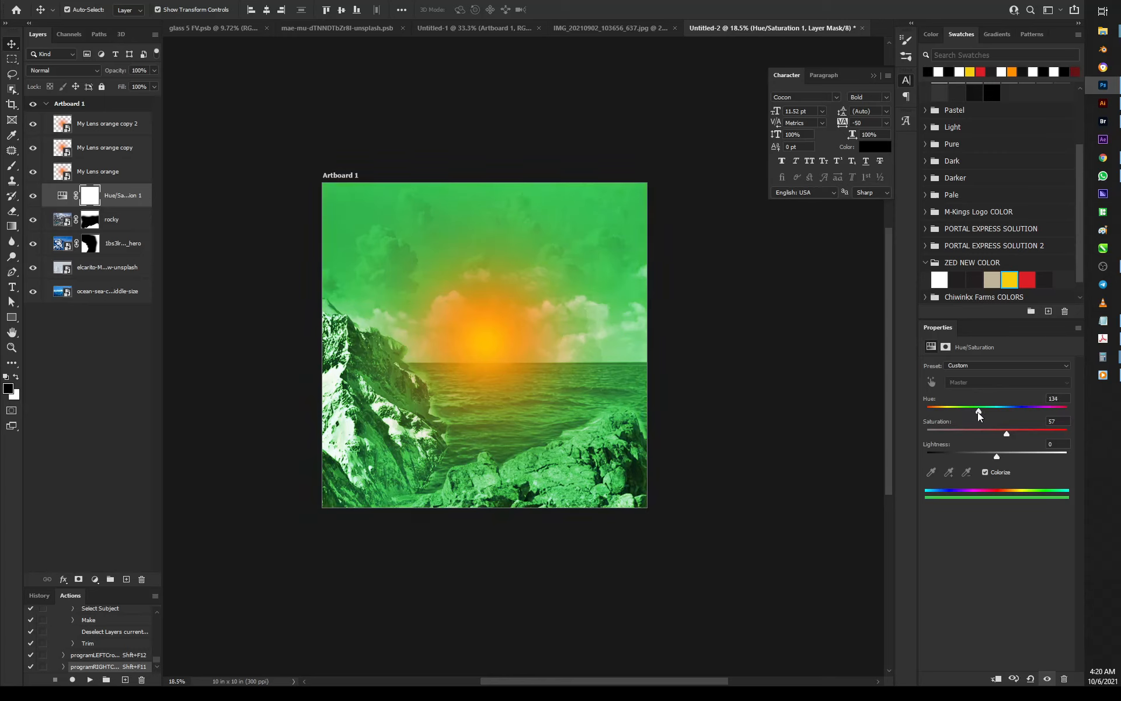
pyautogui.moveTo(979, 412); pyautogui.dragTo(937, 415)
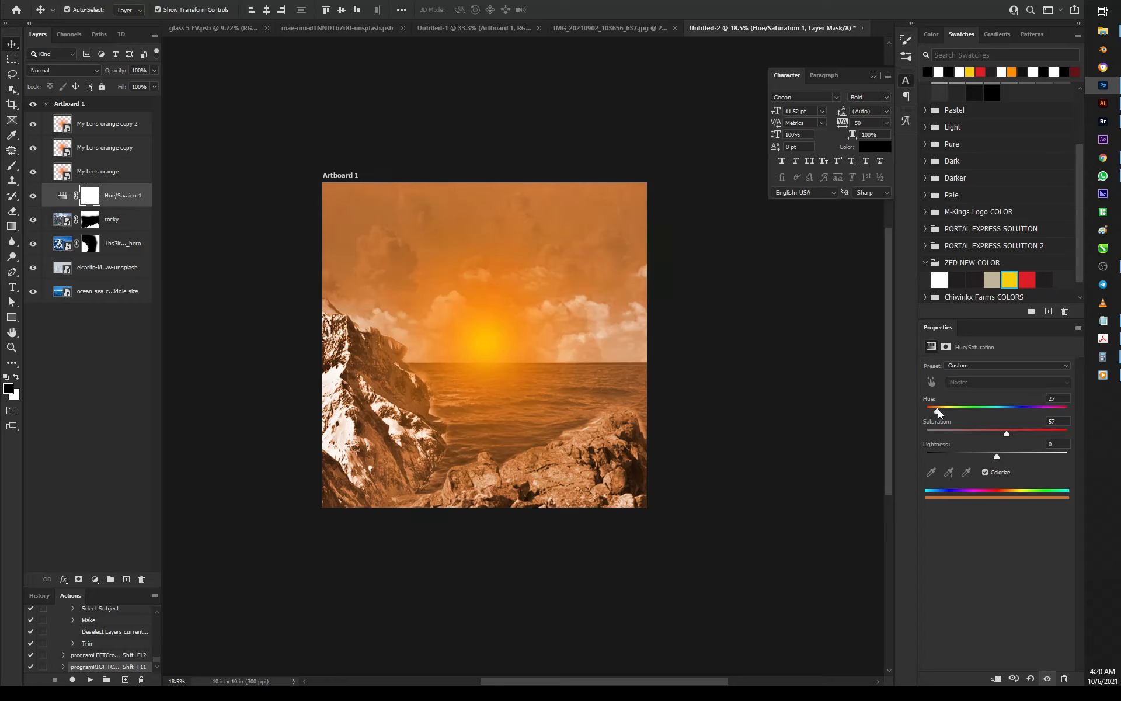
pyautogui.click(1064, 399)
pyautogui.press('Up')
pyautogui.press('Return')
pyautogui.click(718, 443)
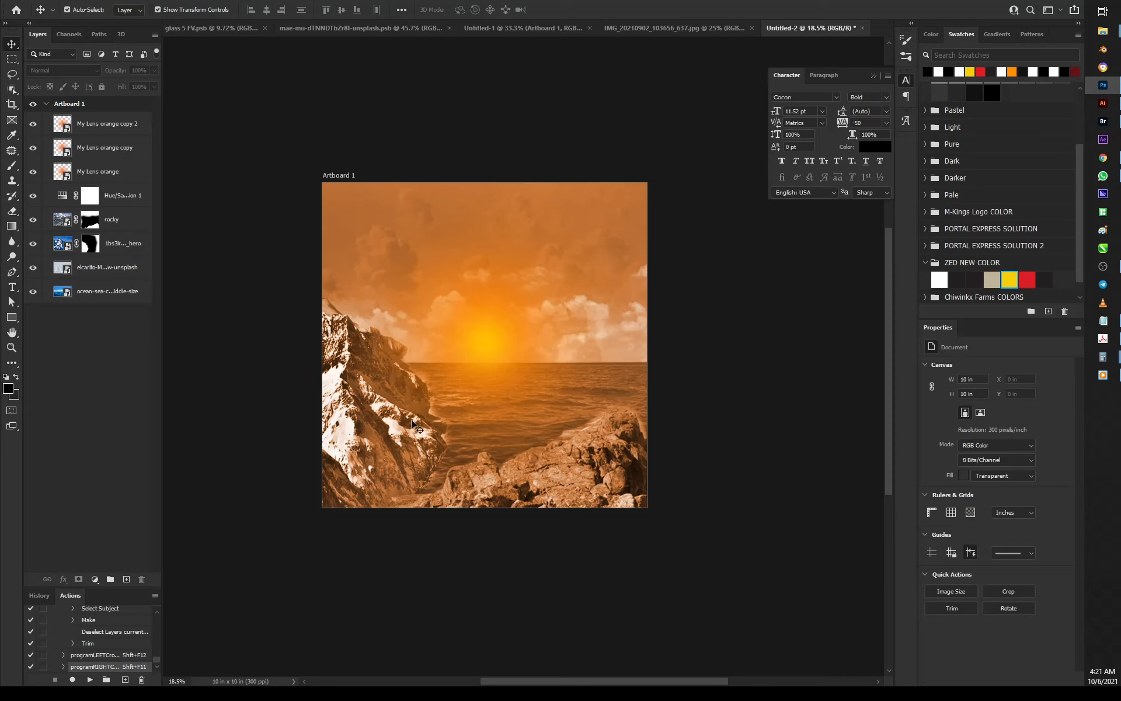
# Add a Curves adjustment directly above the rocky layer and darken the midtones by mapping input 124 to output 89
pyautogui.click(61, 225)
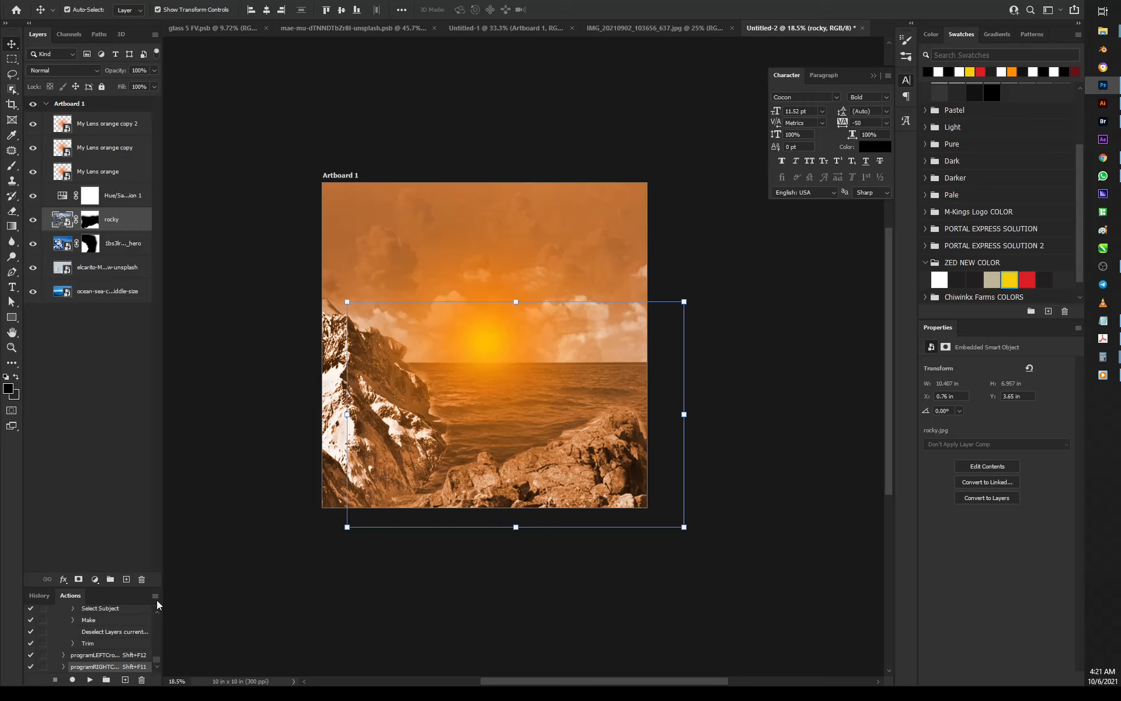
pyautogui.click(97, 579)
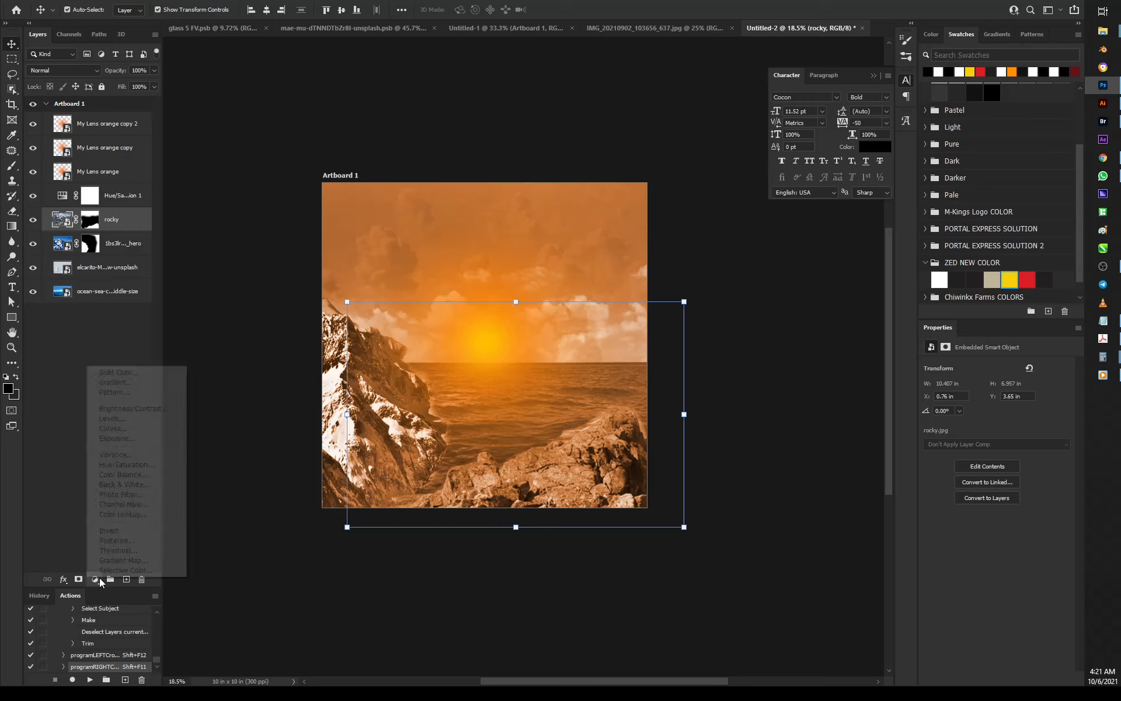
pyautogui.click(116, 429)
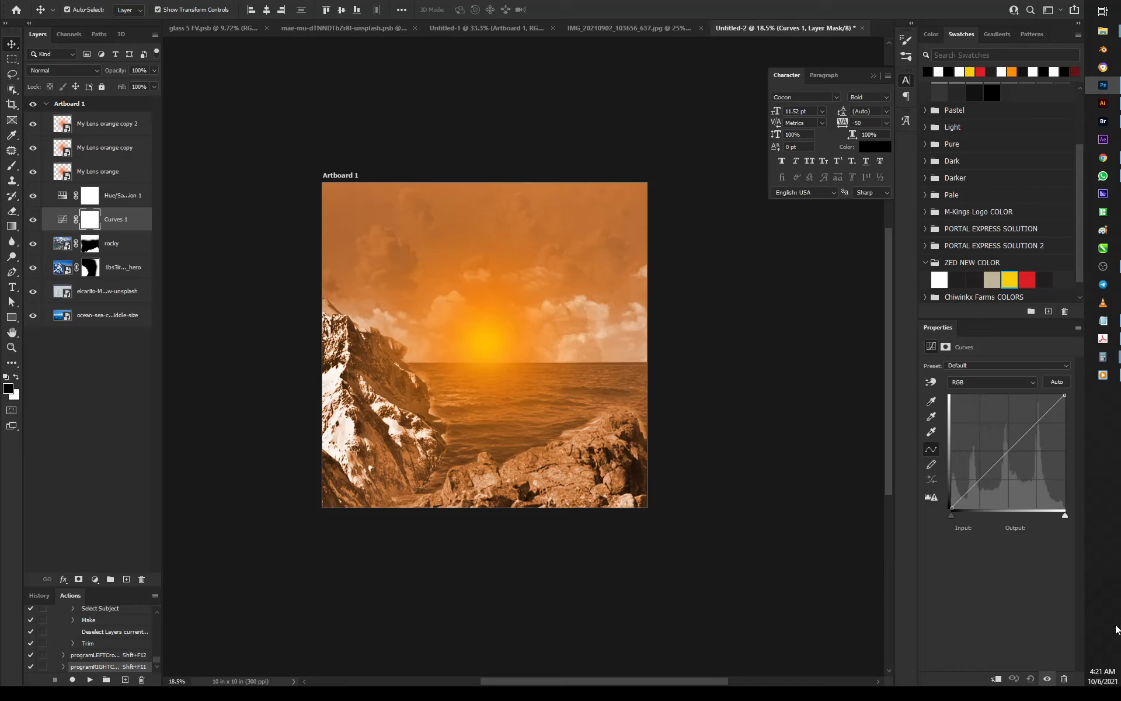
pyautogui.click(1005, 462)
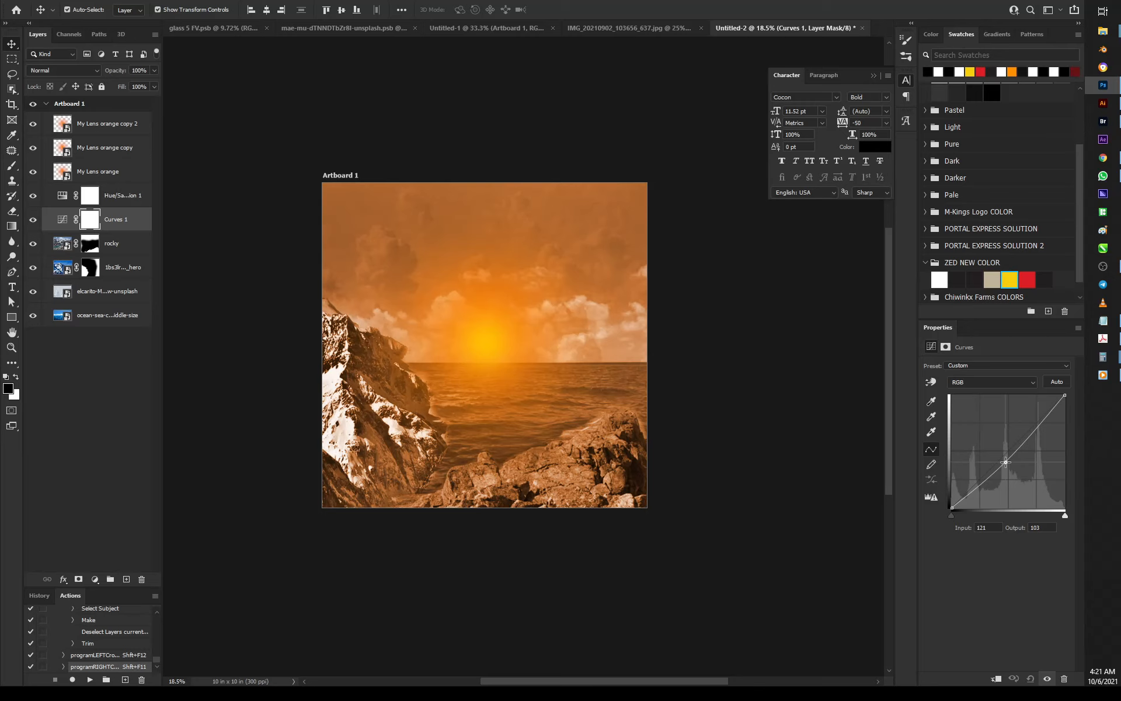
pyautogui.moveTo(1005, 461); pyautogui.dragTo(1007, 469)
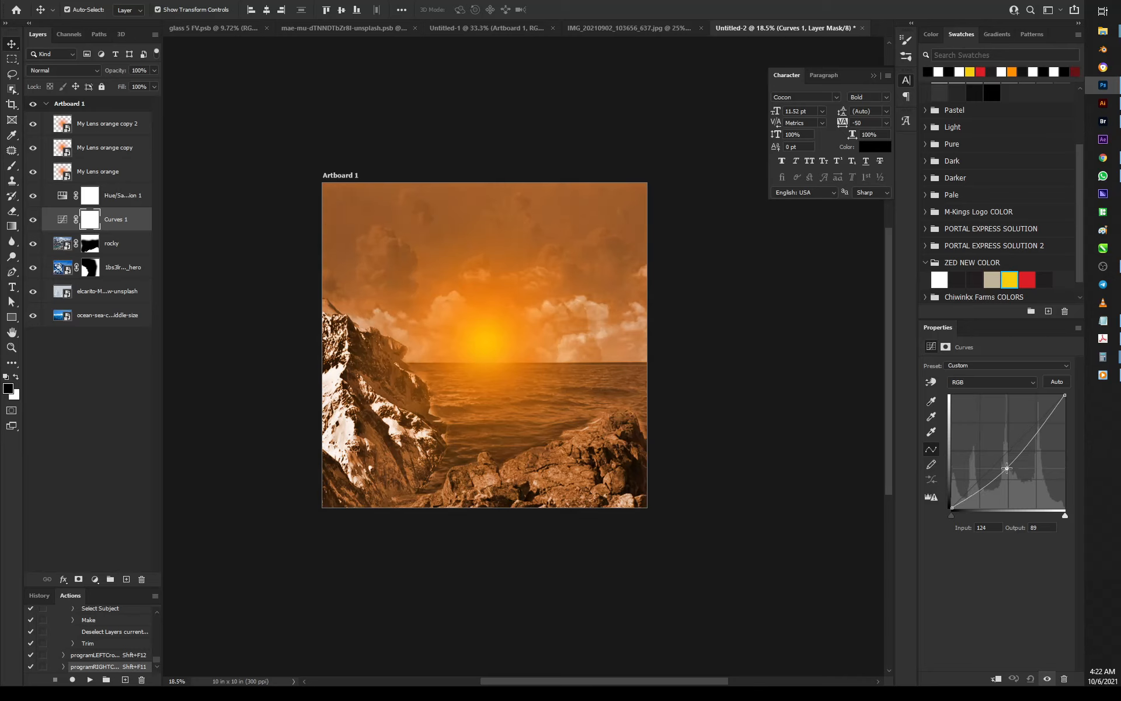
# Compare the image with the Curves adjustment hidden and shown
pyautogui.click(33, 221)
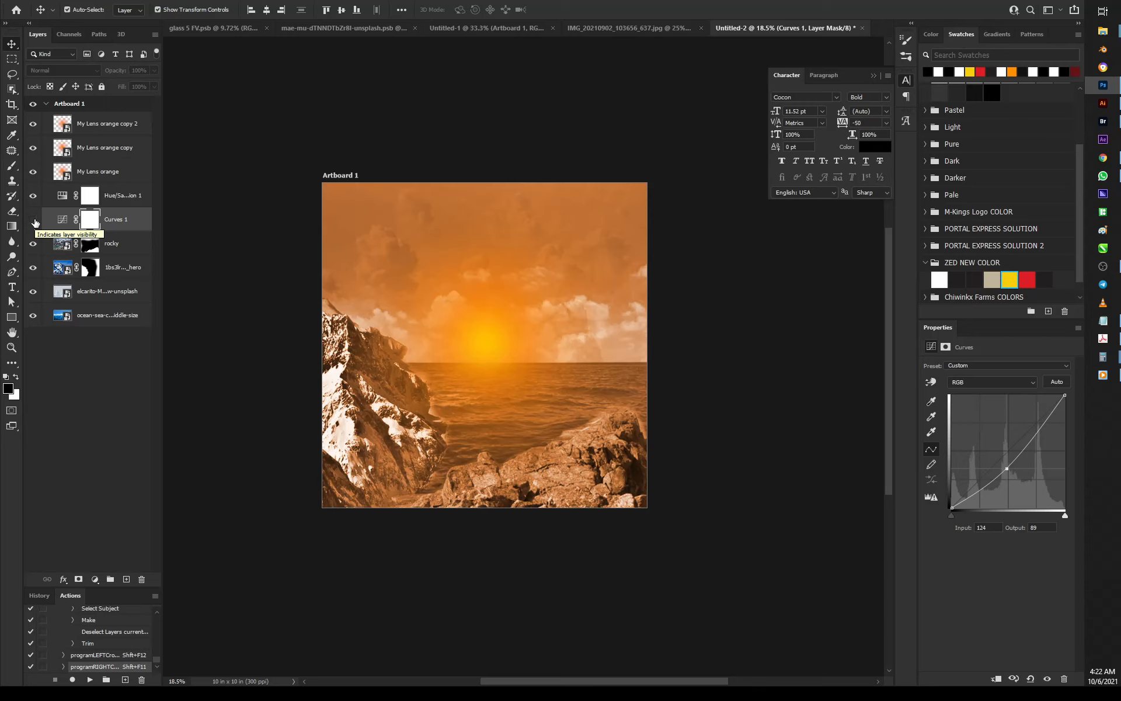
pyautogui.click(33, 221)
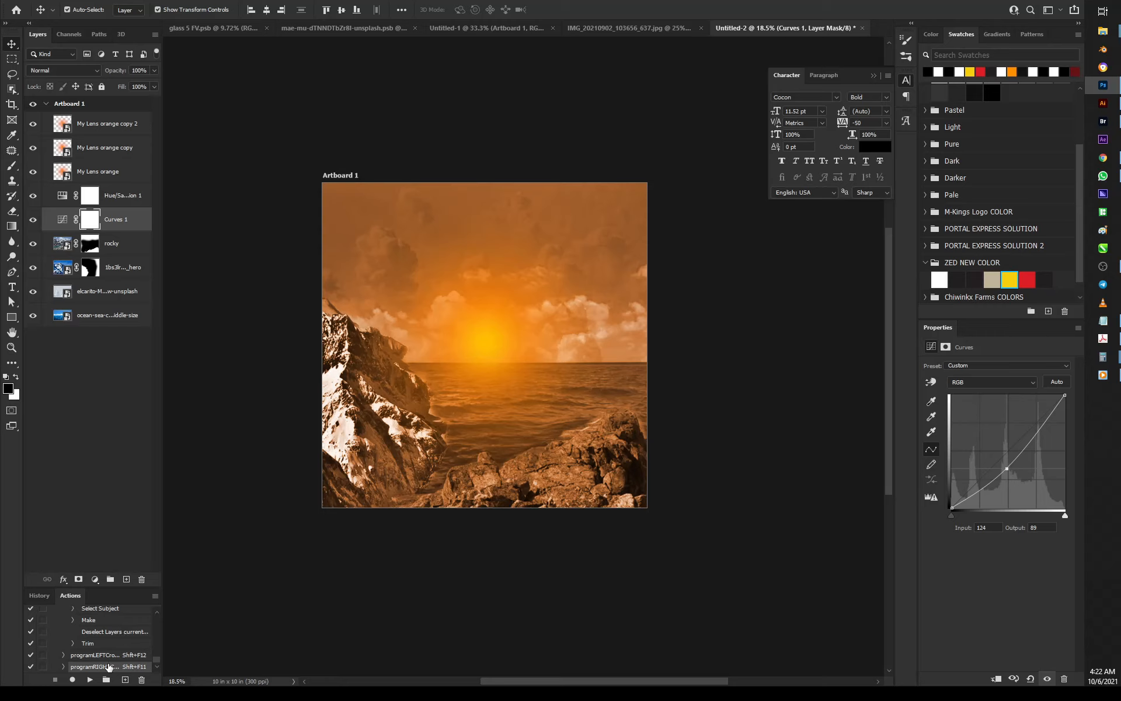
# Add a Levels adjustment above the Curves layer, with the input black point at 26 and midtones at 0.89
pyautogui.click(95, 579)
pyautogui.click(113, 422)
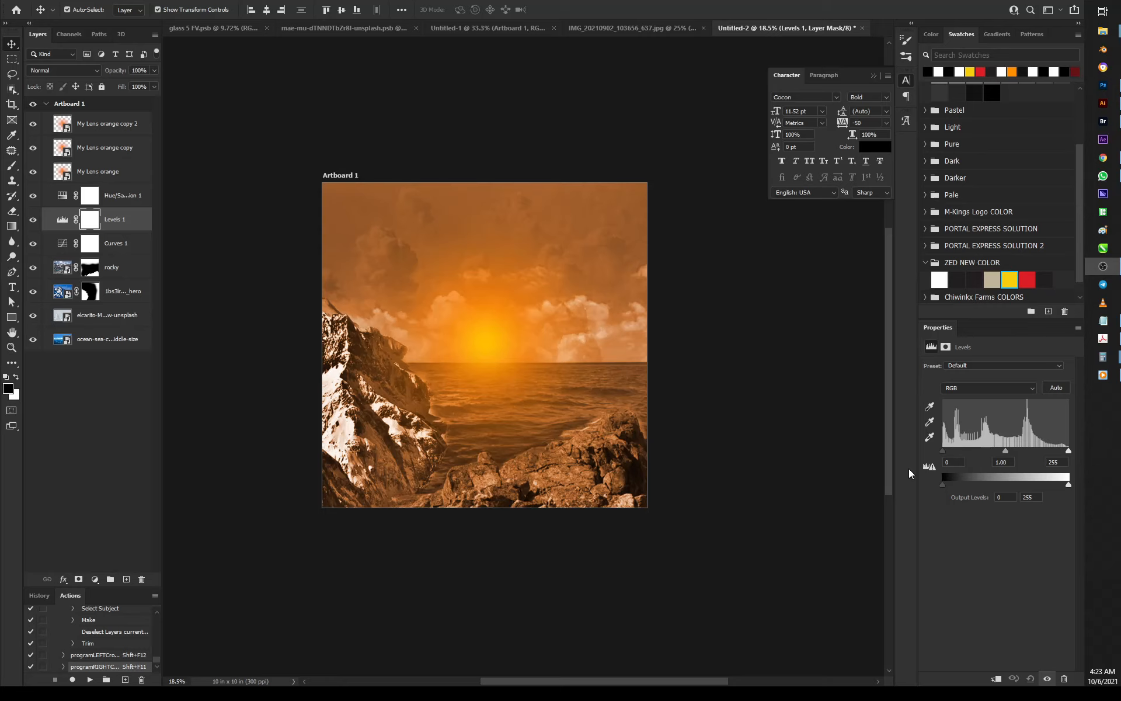
pyautogui.moveTo(944, 451); pyautogui.dragTo(963, 452)
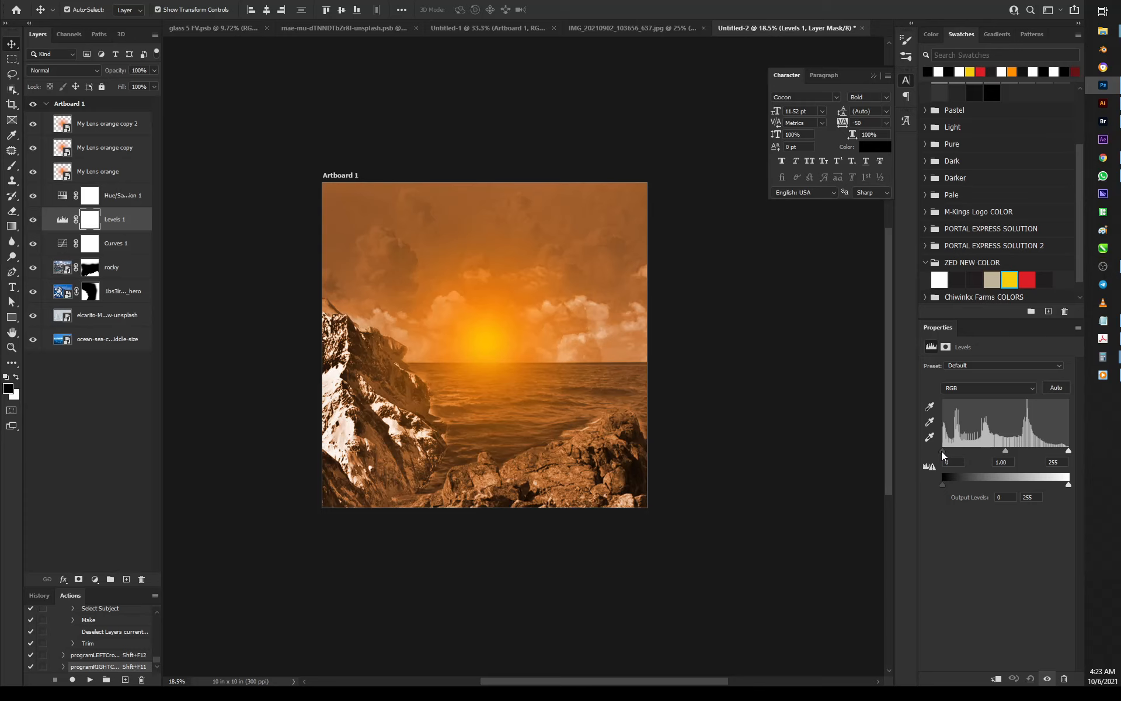
pyautogui.moveTo(942, 451)
pyautogui.mouseDown()
pyautogui.moveTo(959, 454)
pyautogui.moveTo(940, 449)
pyautogui.mouseUp()
pyautogui.moveTo(1069, 454)
pyautogui.mouseDown()
pyautogui.moveTo(1018, 451)
pyautogui.moveTo(1070, 451)
pyautogui.mouseUp()
pyautogui.moveTo(943, 451); pyautogui.dragTo(954, 456)
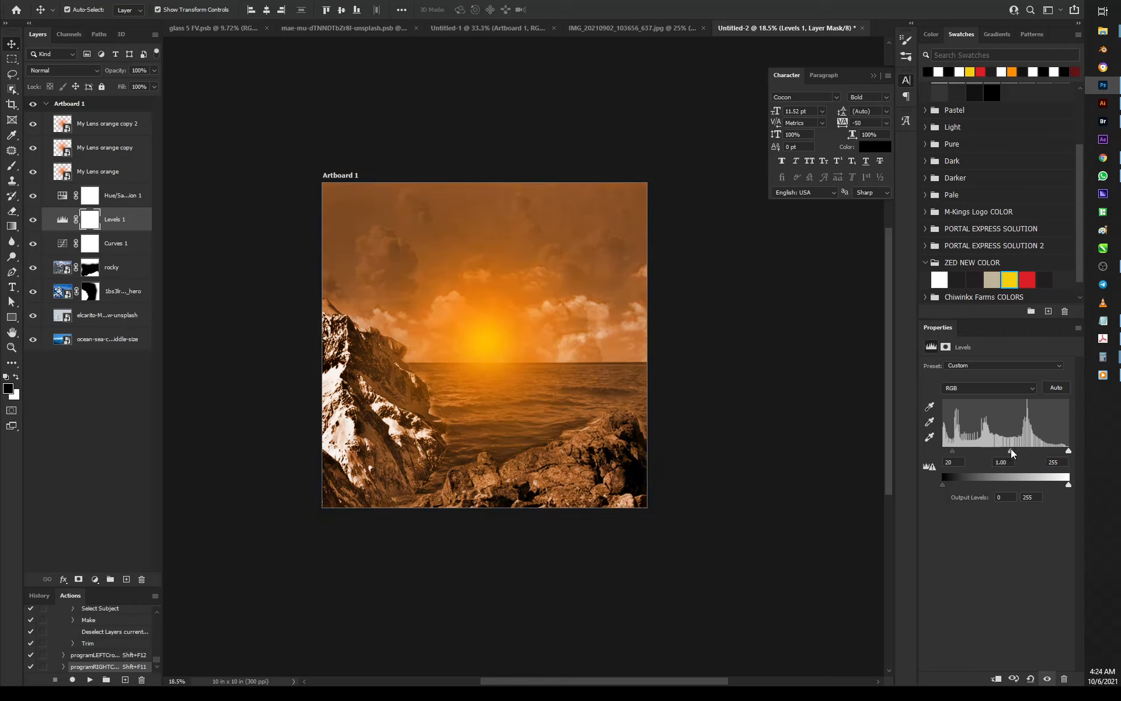
pyautogui.moveTo(1011, 451); pyautogui.dragTo(1018, 452)
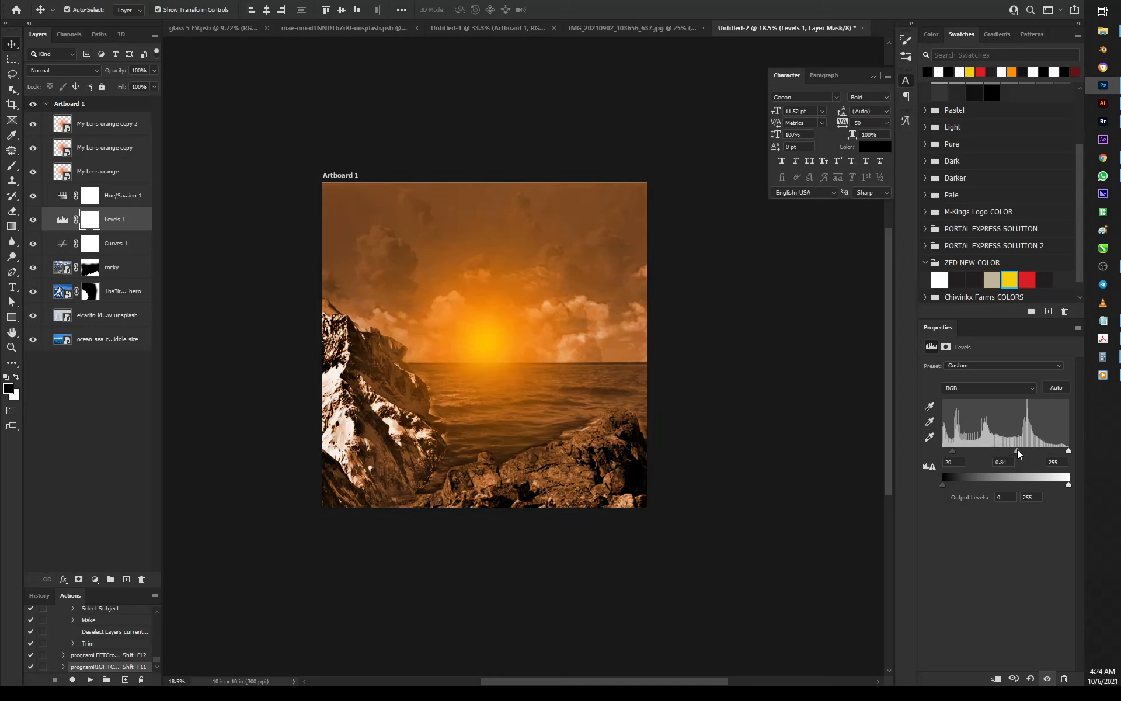
pyautogui.moveTo(1018, 453)
pyautogui.mouseDown()
pyautogui.moveTo(979, 452)
pyautogui.moveTo(1016, 458)
pyautogui.mouseUp()
pyautogui.moveTo(952, 452); pyautogui.dragTo(956, 452)
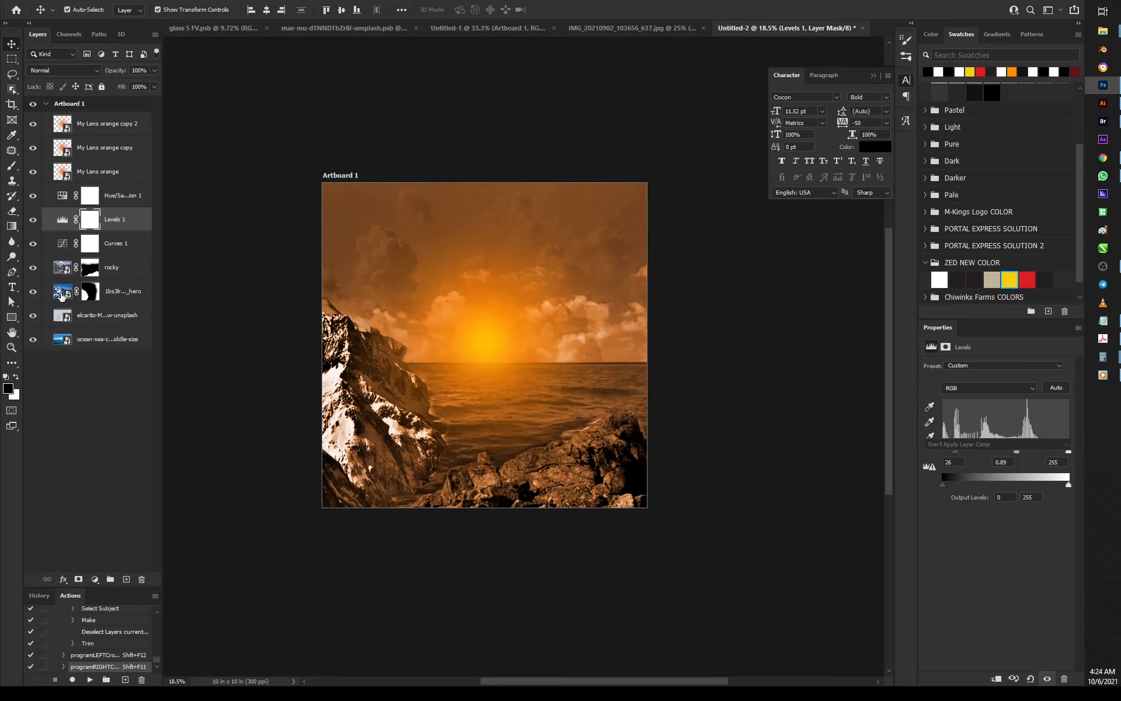
# Replace the mountain layer's image with Mountain-wallpaper-HD from the BACKGROUND\LIVE folder
pyautogui.click(62, 295)
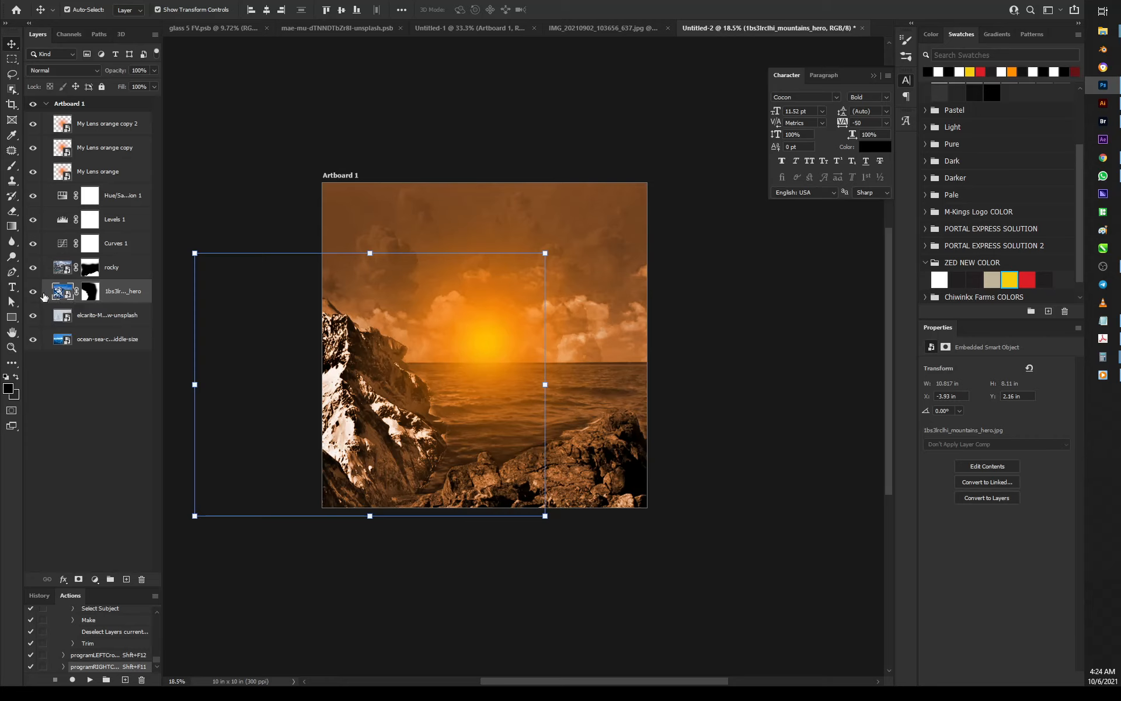
pyautogui.press('ctrl')
pyautogui.hotkey('ctrl', 'o')
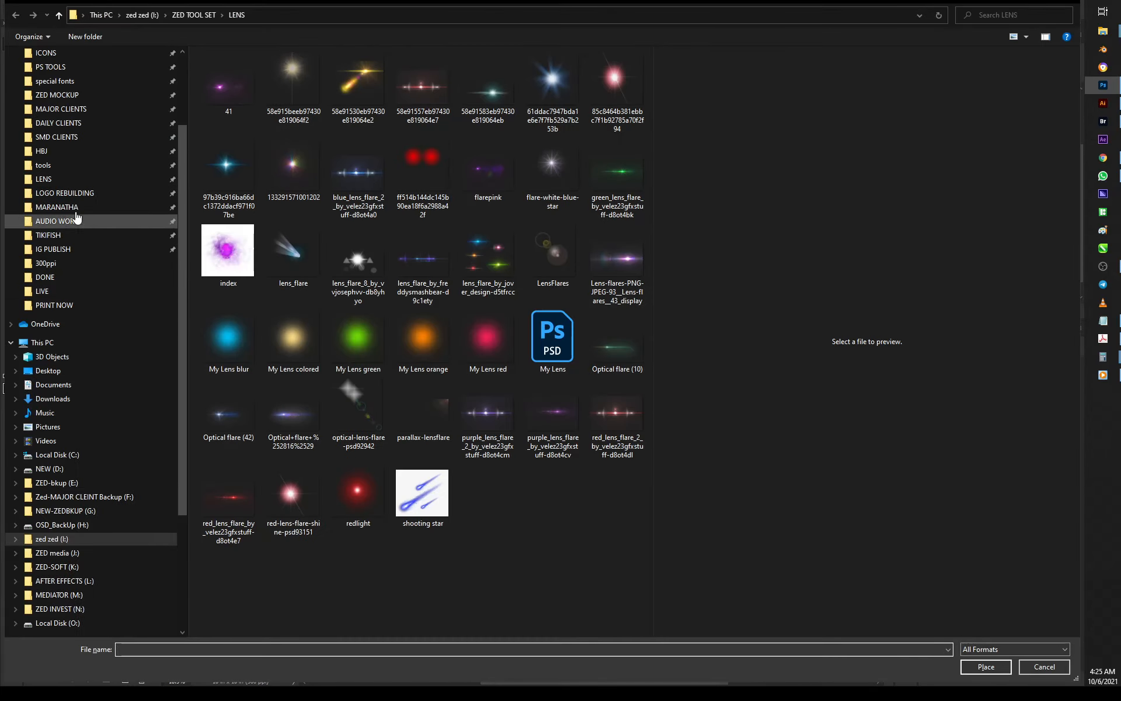
pyautogui.scroll(2, 70, 88)
pyautogui.click(71, 108)
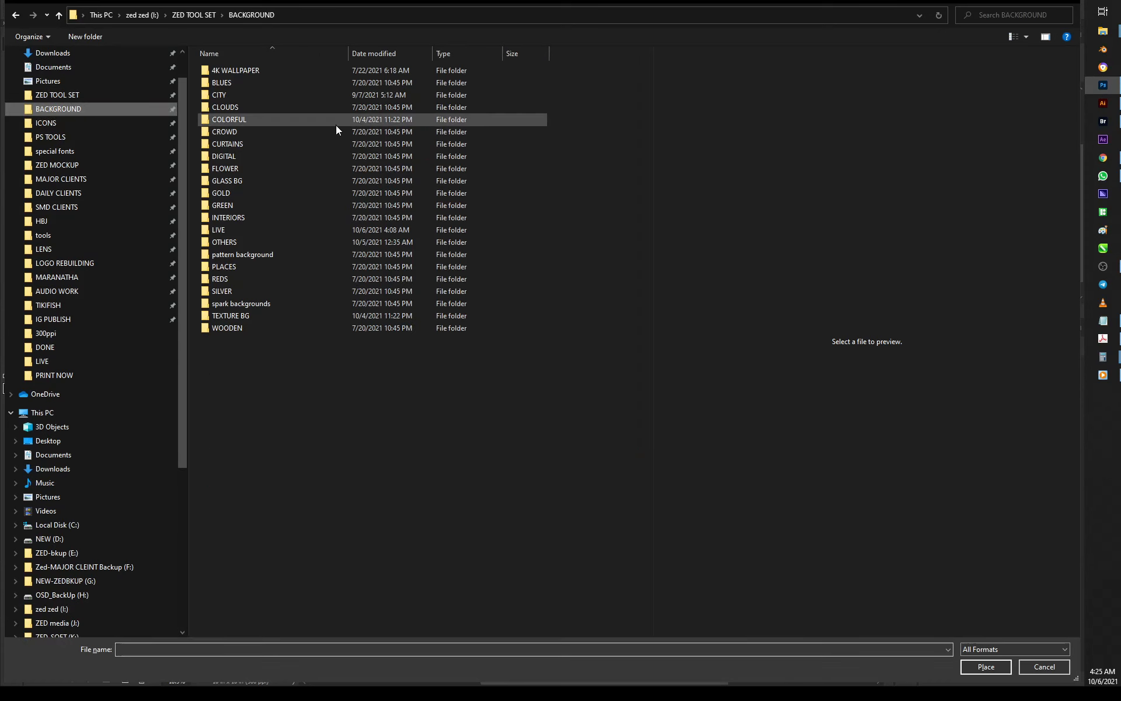
pyautogui.doubleClick(225, 229)
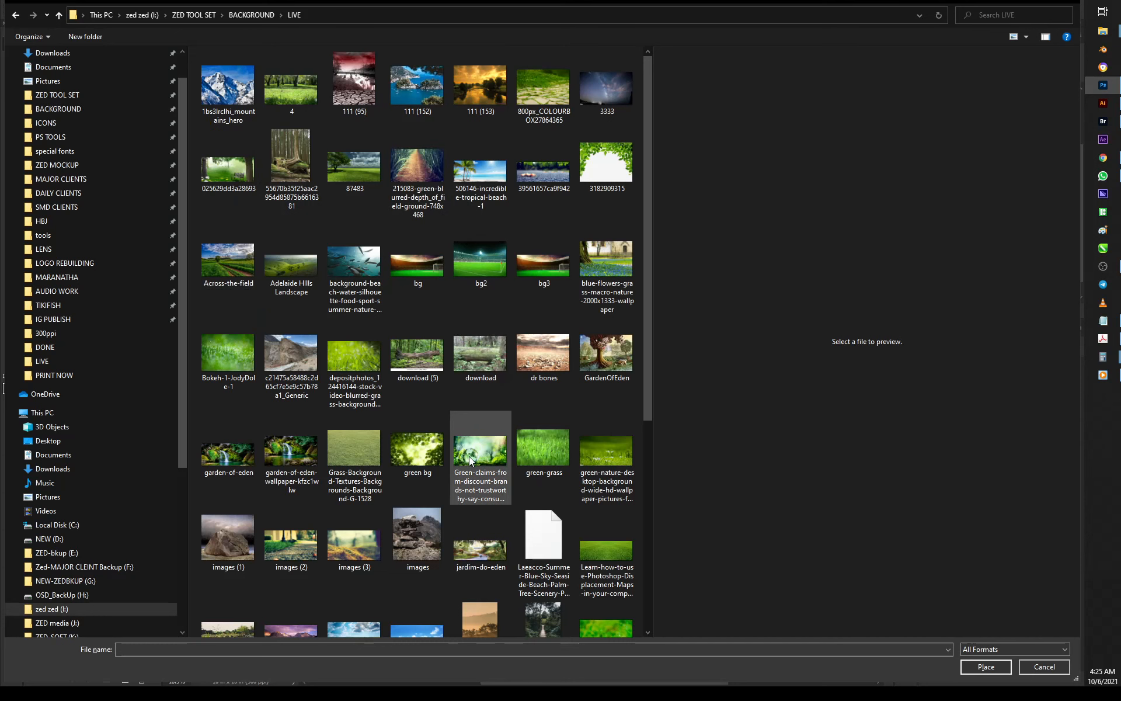
pyautogui.scroll(-5, 495, 384)
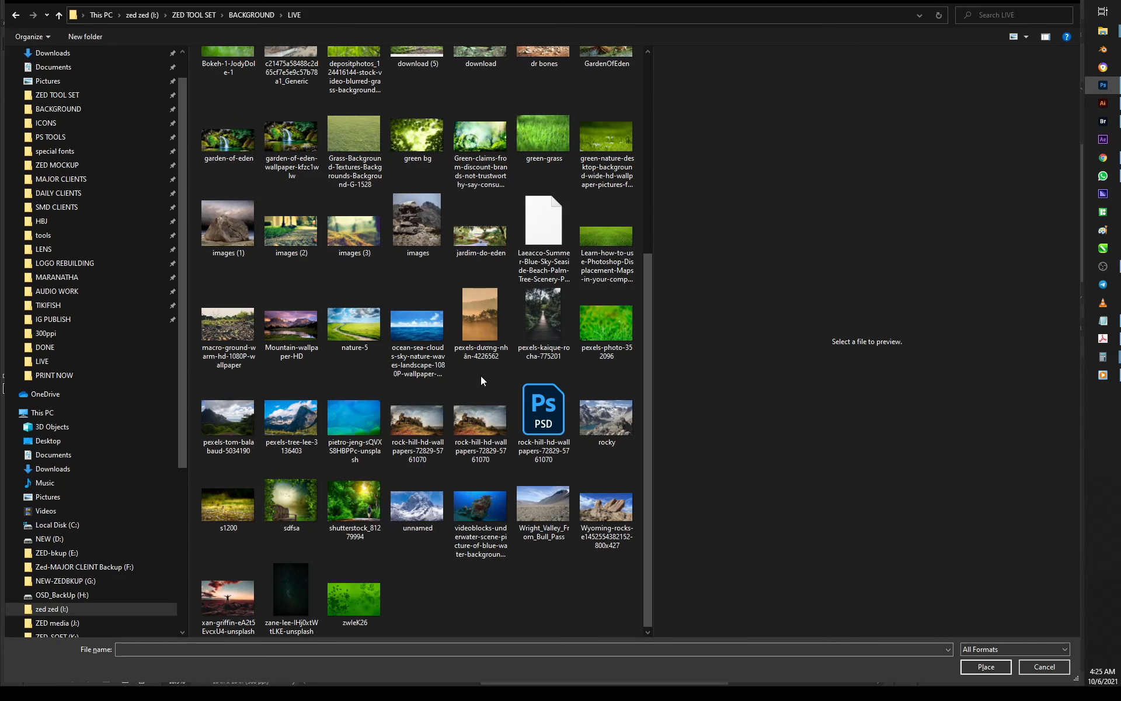
pyautogui.click(289, 329)
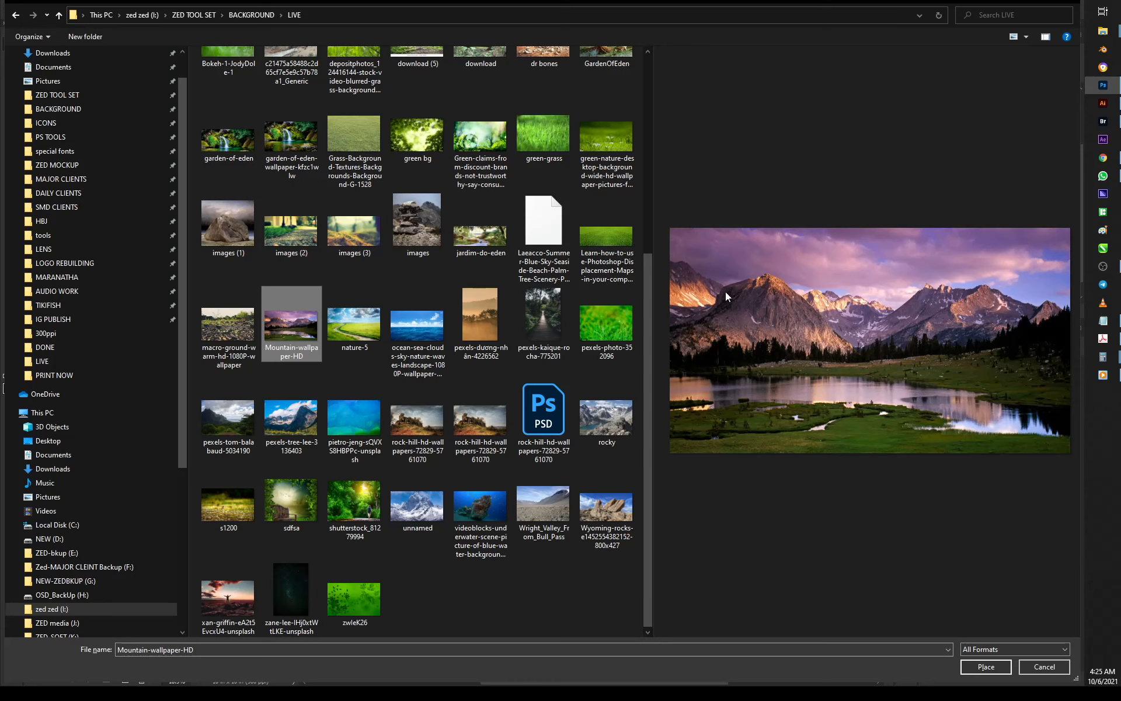
pyautogui.click(984, 666)
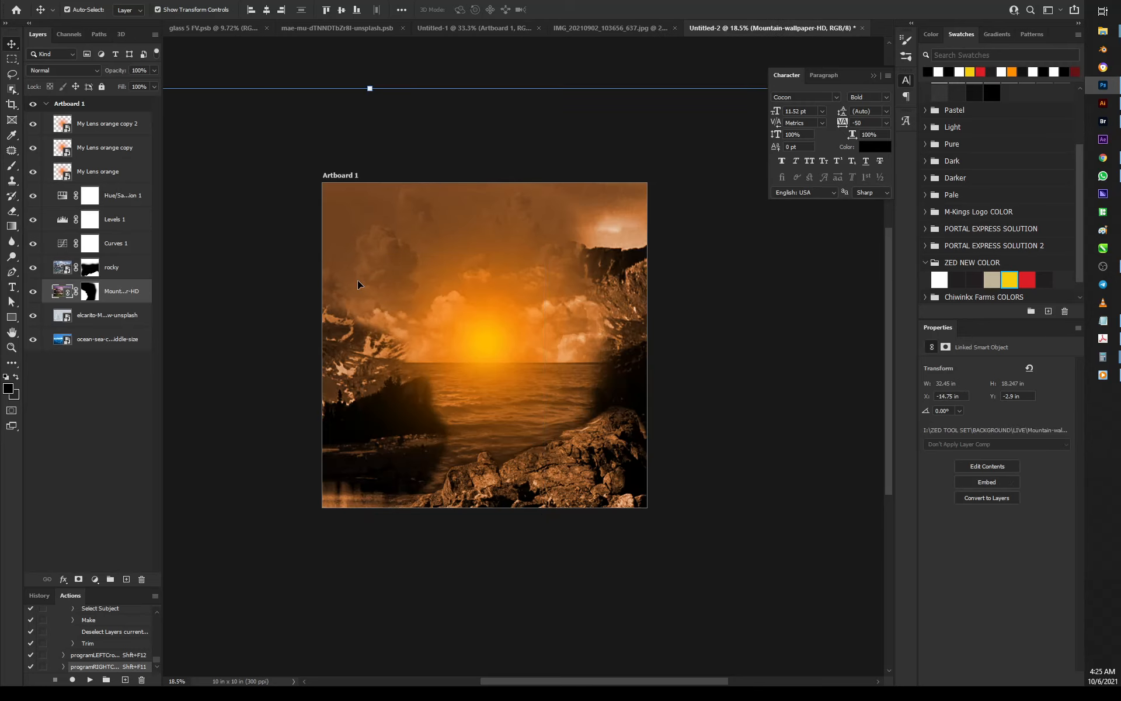
# Disable the new mountain layer's mask and scale the image to about 64%, placing its peaks on both sides of the sun behind the rocks
pyautogui.keyDown('shift'); pyautogui.click(93, 294); pyautogui.keyUp('shift')
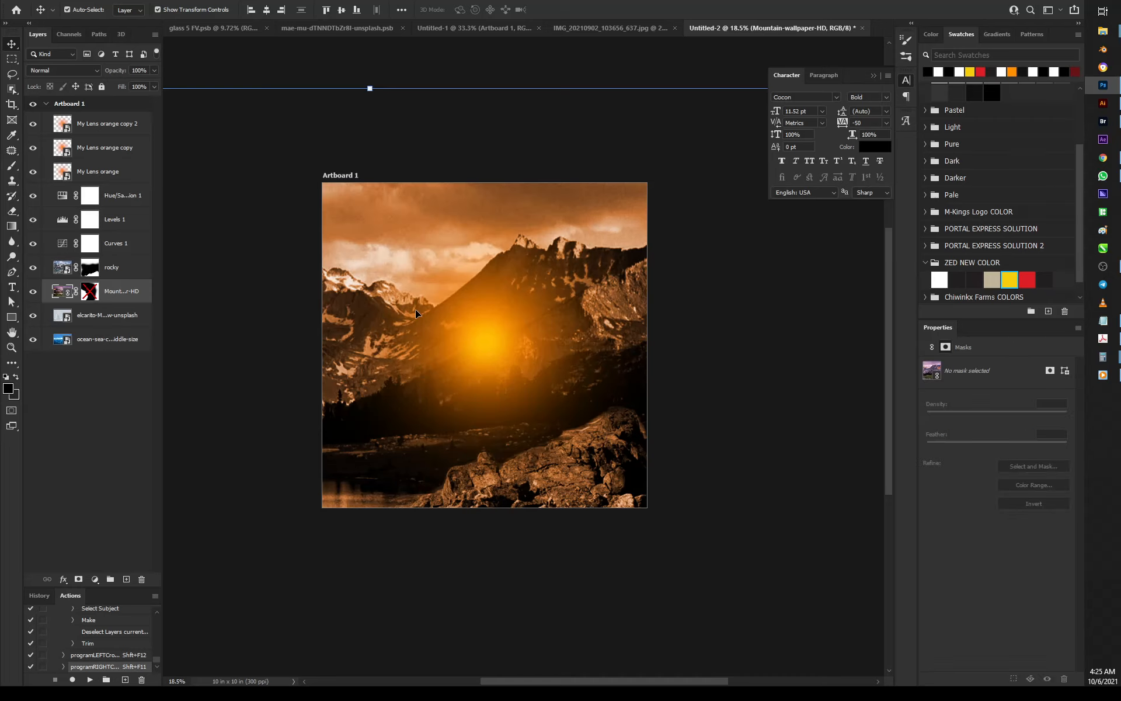
pyautogui.scroll(-3, 370, 232)
pyautogui.scroll(-1, 370, 232)
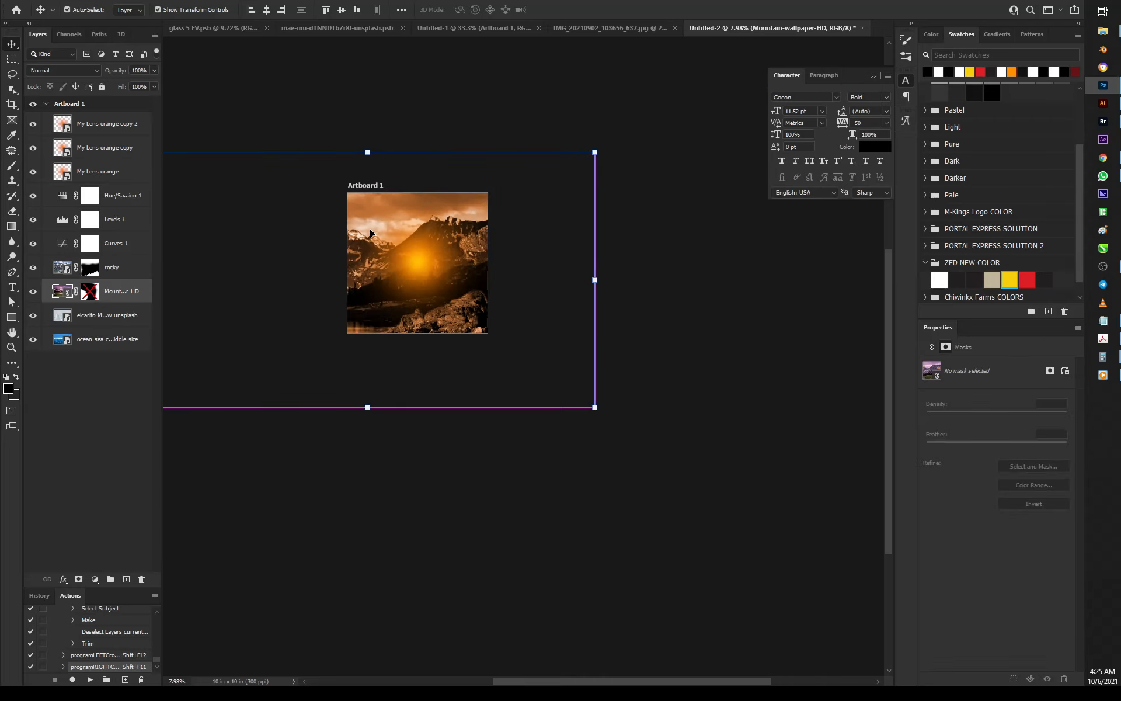
pyautogui.hotkey('ctrl', 't')
pyautogui.moveTo(594, 152); pyautogui.dragTo(455, 221)
pyautogui.moveTo(437, 288); pyautogui.dragTo(477, 303)
pyautogui.scroll(3, 474, 292)
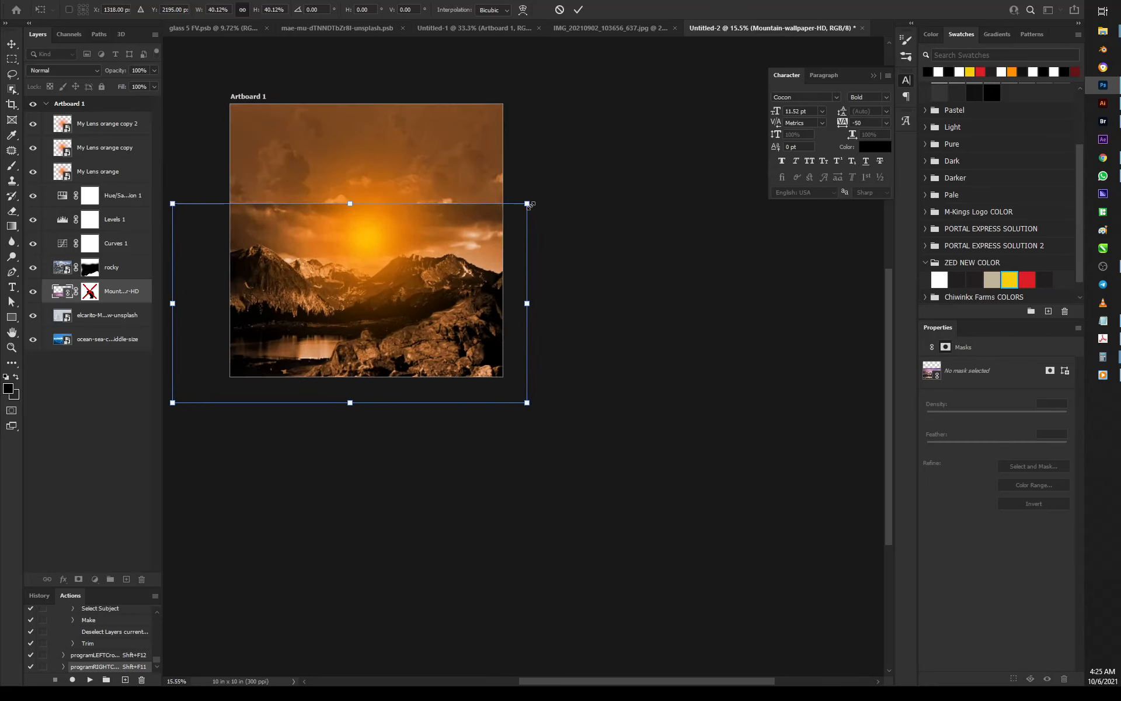
pyautogui.moveTo(527, 203); pyautogui.dragTo(634, 143)
pyautogui.moveTo(320, 327)
pyautogui.mouseDown()
pyautogui.moveTo(371, 348)
pyautogui.moveTo(364, 324)
pyautogui.moveTo(335, 314)
pyautogui.mouseUp()
pyautogui.press('Return')
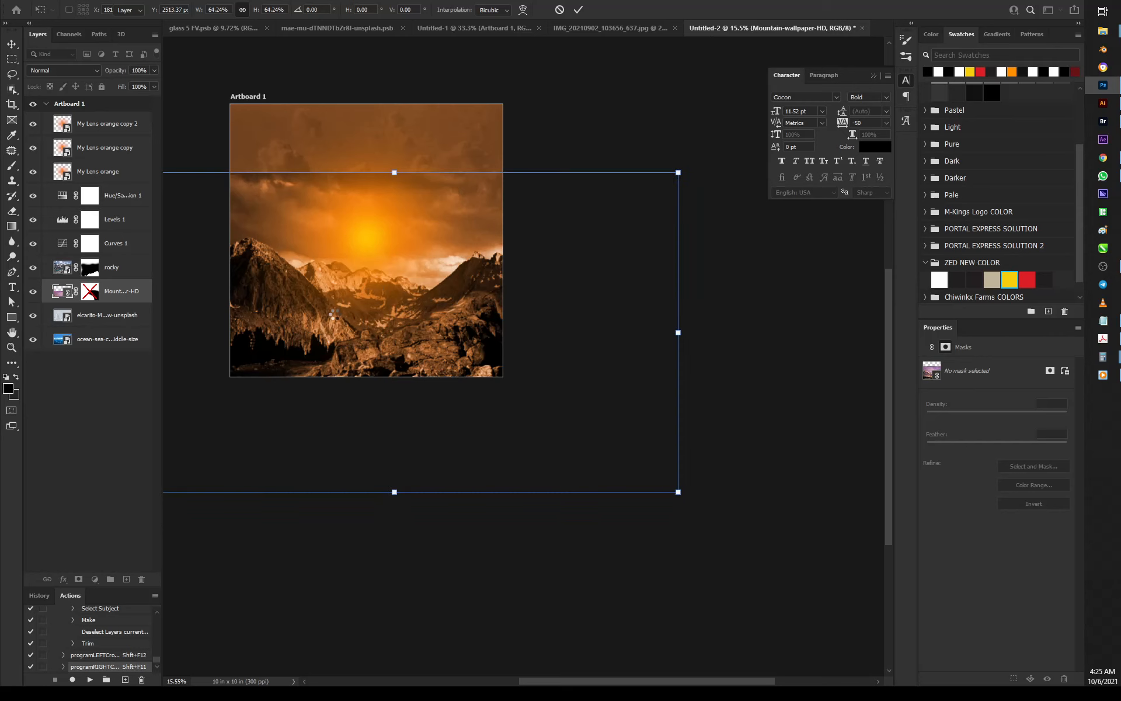
# Delete the mountain layer's old mask and add a new blank layer mask in its place
pyautogui.scroll(4, 362, 294)
pyautogui.scroll(-3, 595, 343)
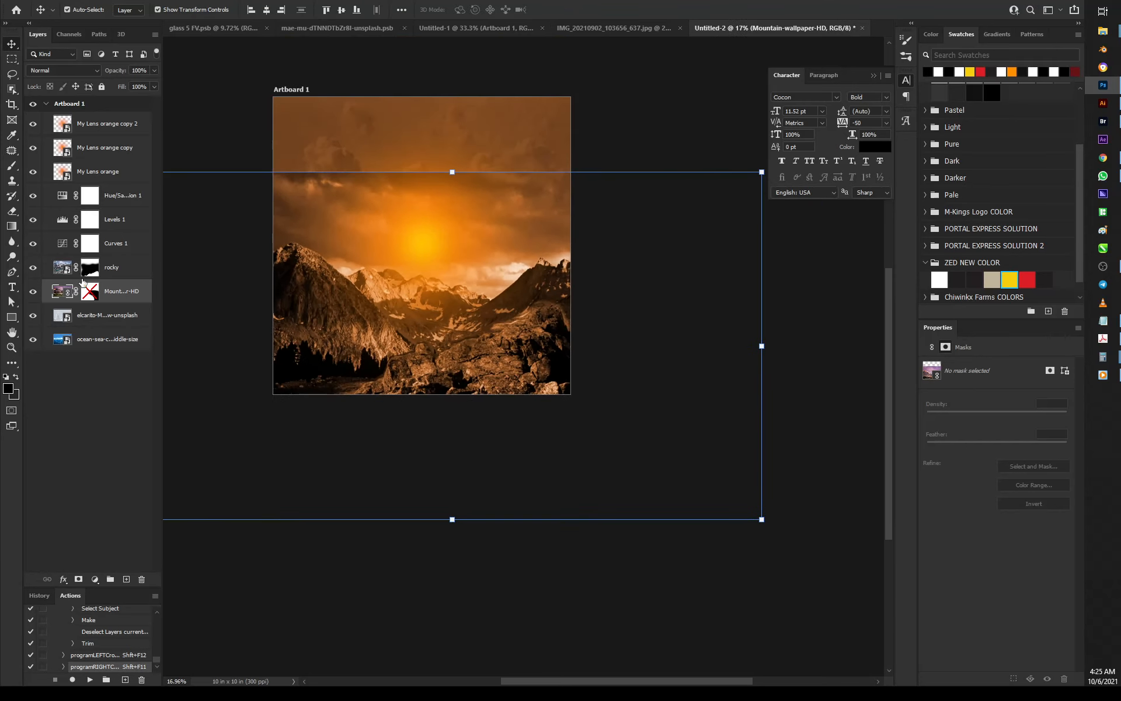
pyautogui.keyDown('shift'); pyautogui.click(90, 292); pyautogui.keyUp('shift')
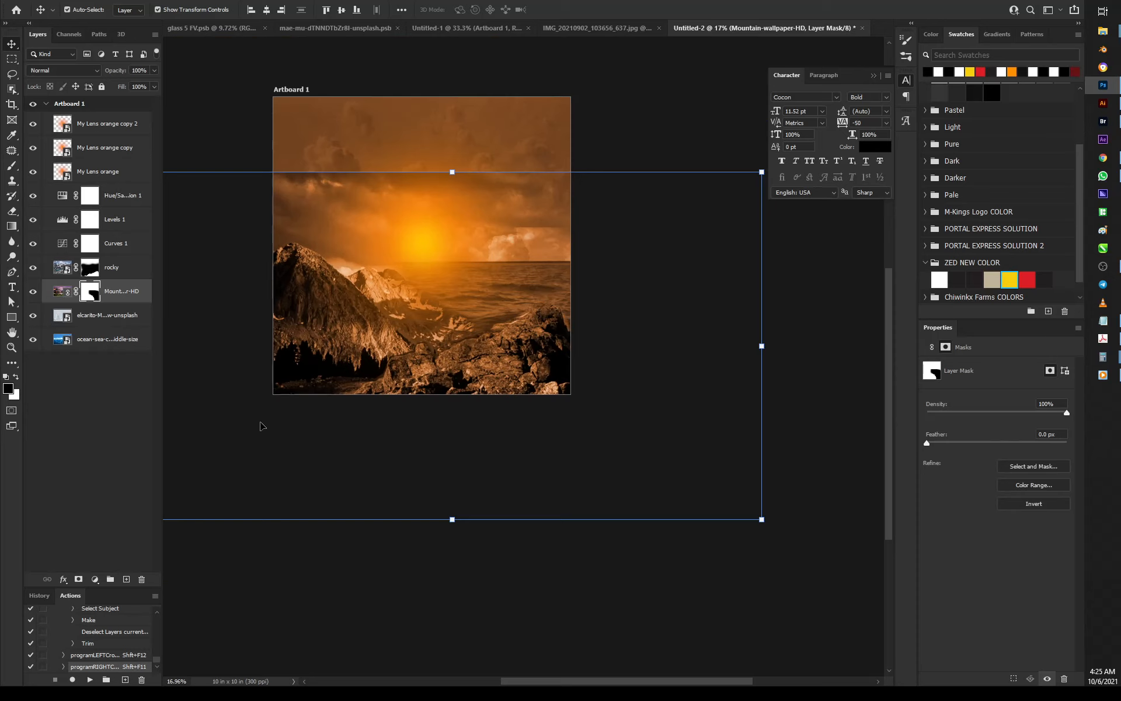
pyautogui.click(142, 587)
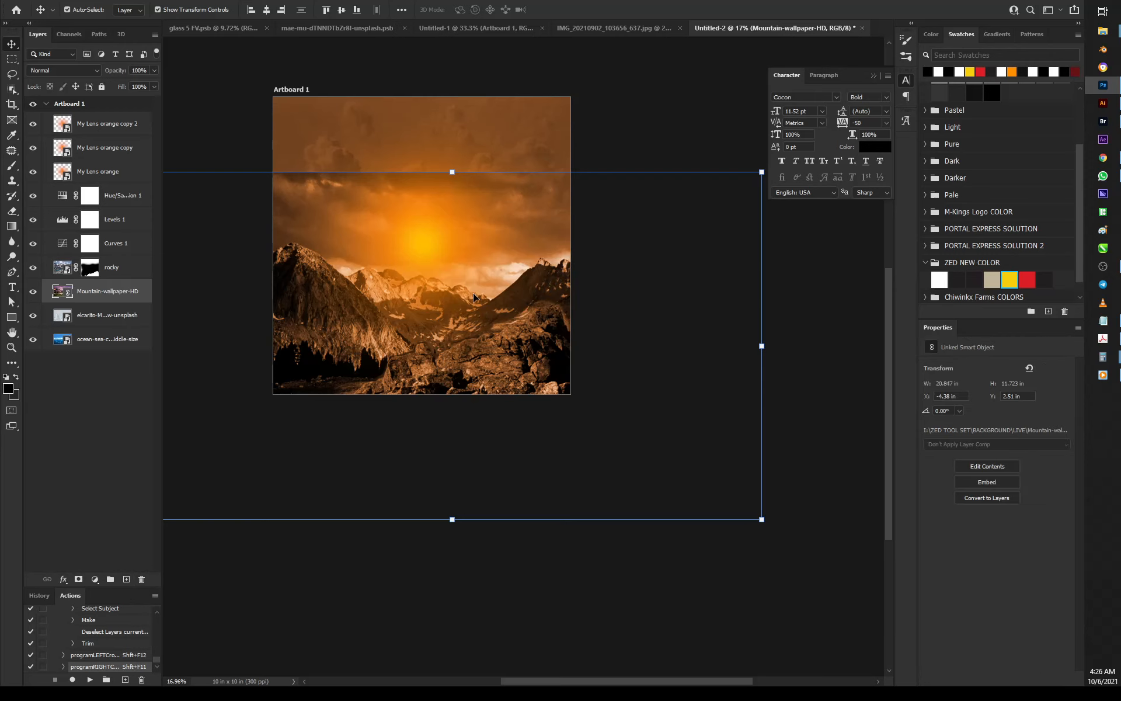
pyautogui.scroll(2, 473, 289)
pyautogui.scroll(1, 473, 294)
pyautogui.click(78, 579)
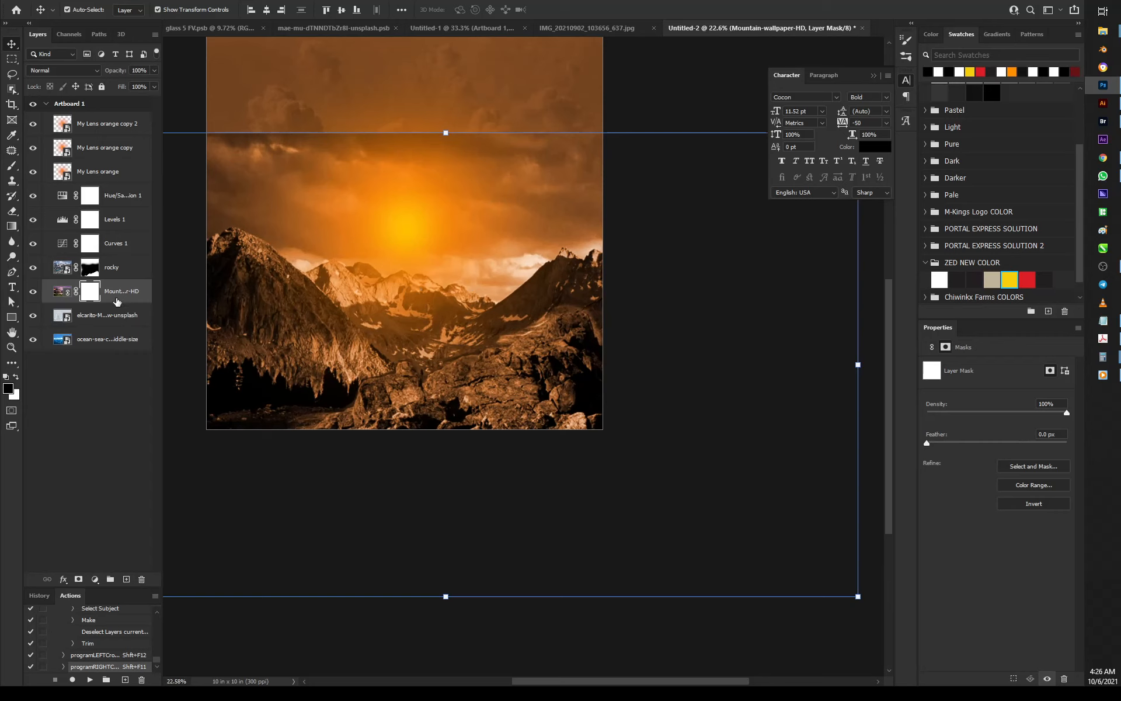
# Paint black on the mountain mask with a soft 700 px brush to hide its sky and central valley, exposing the clouds and ocean
pyautogui.press('b')
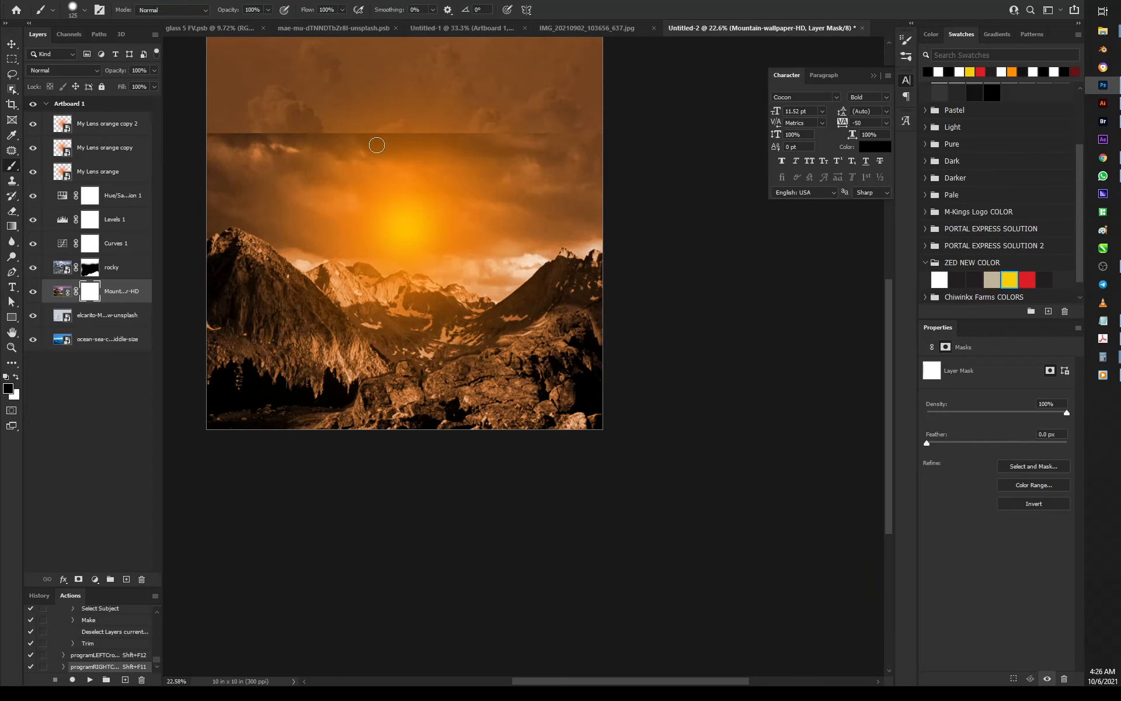
pyautogui.press(']')
pyautogui.press(']')
pyautogui.press(']')
pyautogui.press(']')
pyautogui.press(']')
pyautogui.press(']')
pyautogui.press(']')
pyautogui.press(']')
pyautogui.press(']')
pyautogui.press(']')
pyautogui.press(']')
pyautogui.rightClick(392, 145)
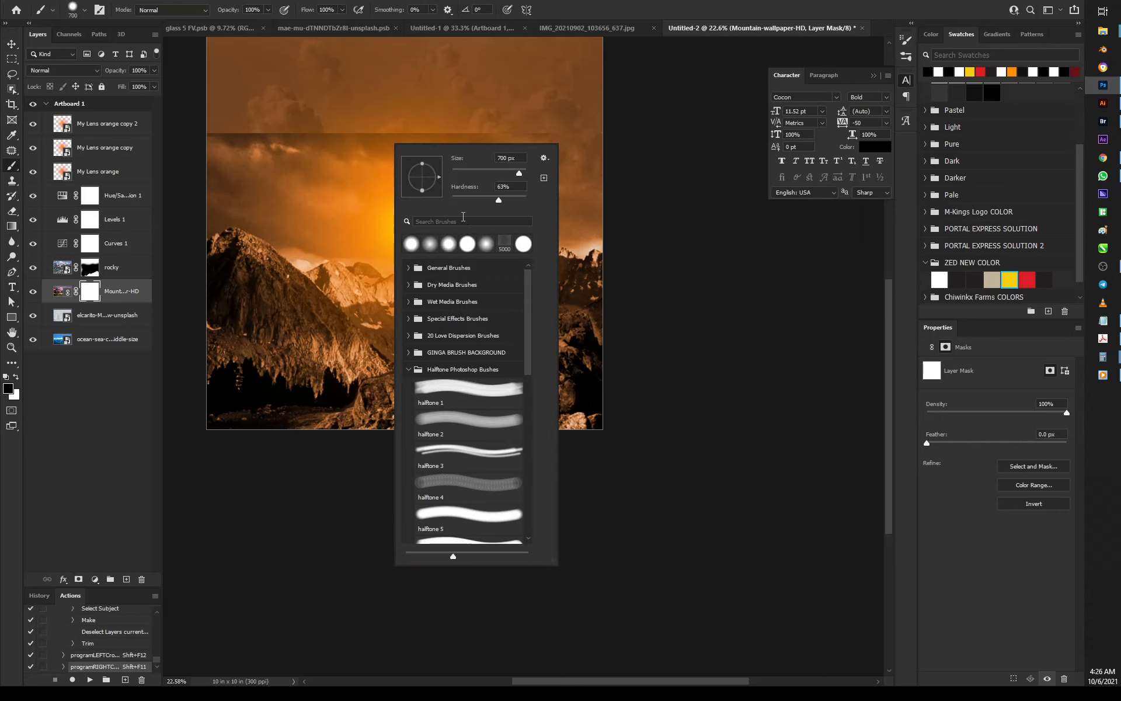
pyautogui.moveTo(452, 200); pyautogui.dragTo(423, 207)
pyautogui.press('Return')
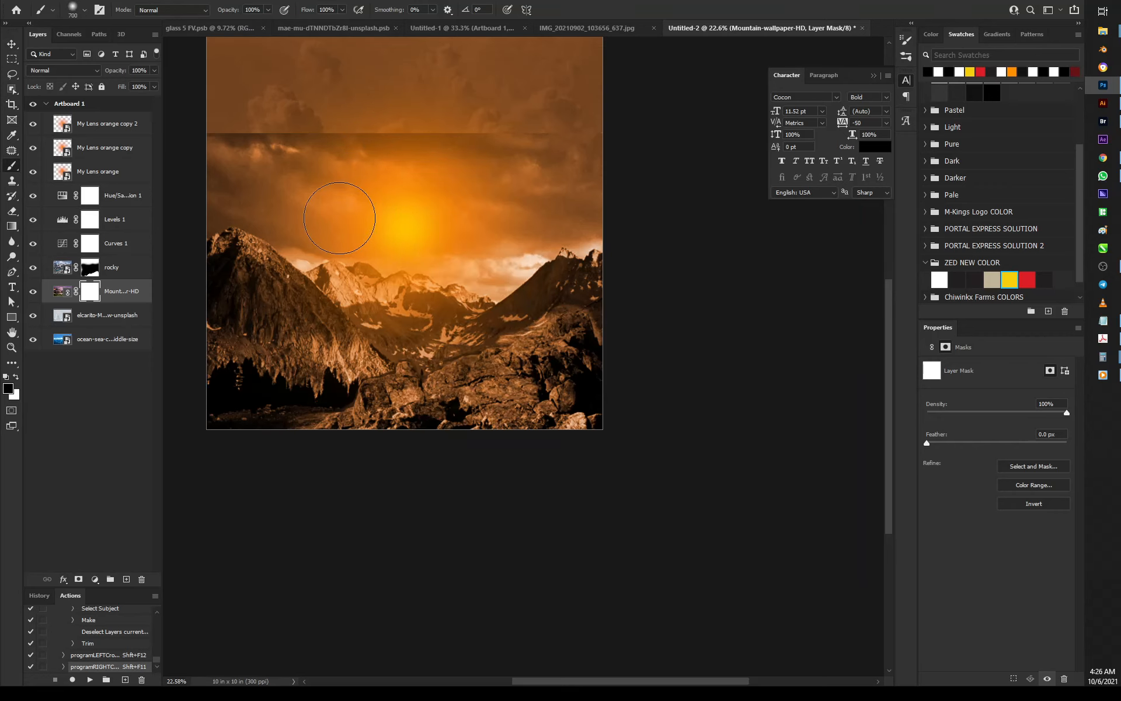
pyautogui.moveTo(345, 125)
pyautogui.mouseDown()
pyautogui.moveTo(386, 131)
pyautogui.moveTo(171, 129)
pyautogui.moveTo(311, 150)
pyautogui.moveTo(305, 172)
pyautogui.moveTo(274, 169)
pyautogui.moveTo(392, 201)
pyautogui.moveTo(434, 248)
pyautogui.moveTo(378, 253)
pyautogui.moveTo(346, 237)
pyautogui.moveTo(372, 257)
pyautogui.moveTo(418, 261)
pyautogui.moveTo(500, 238)
pyautogui.moveTo(594, 165)
pyautogui.moveTo(467, 149)
pyautogui.moveTo(556, 174)
pyautogui.moveTo(573, 197)
pyautogui.moveTo(529, 210)
pyautogui.moveTo(441, 288)
pyautogui.moveTo(425, 289)
pyautogui.moveTo(450, 280)
pyautogui.moveTo(341, 252)
pyautogui.moveTo(414, 301)
pyautogui.moveTo(457, 283)
pyautogui.moveTo(420, 303)
pyautogui.moveTo(428, 297)
pyautogui.moveTo(327, 240)
pyautogui.moveTo(291, 201)
pyautogui.moveTo(195, 193)
pyautogui.mouseUp()
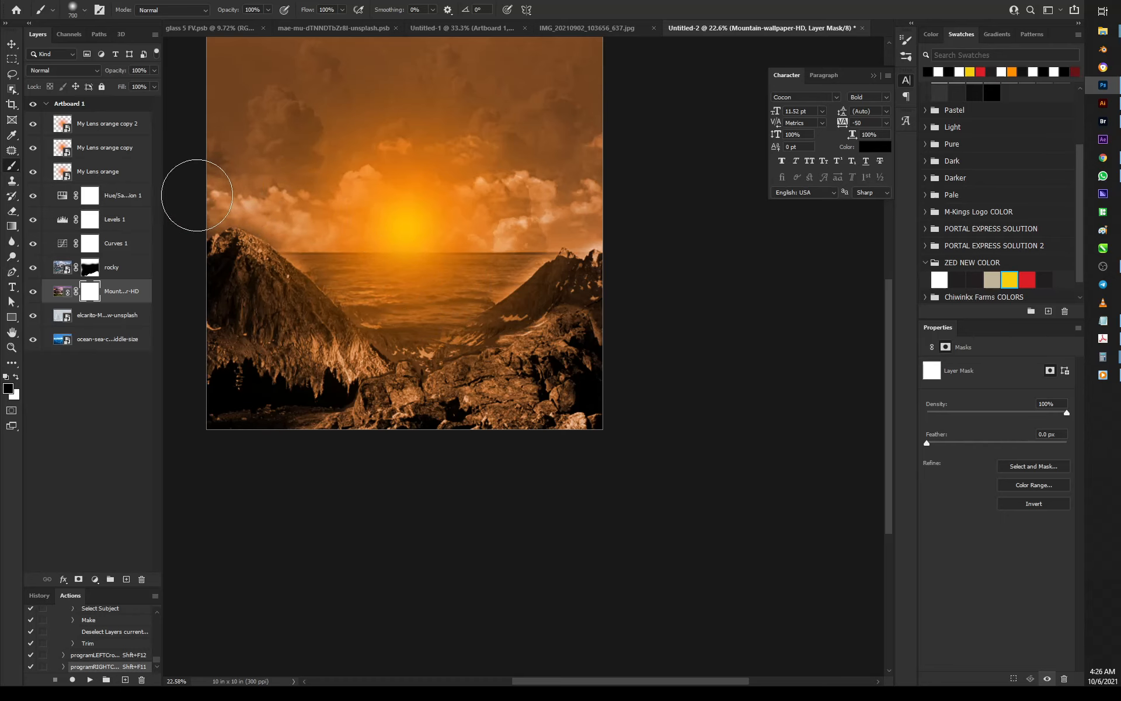
pyautogui.scroll(-3, 370, 243)
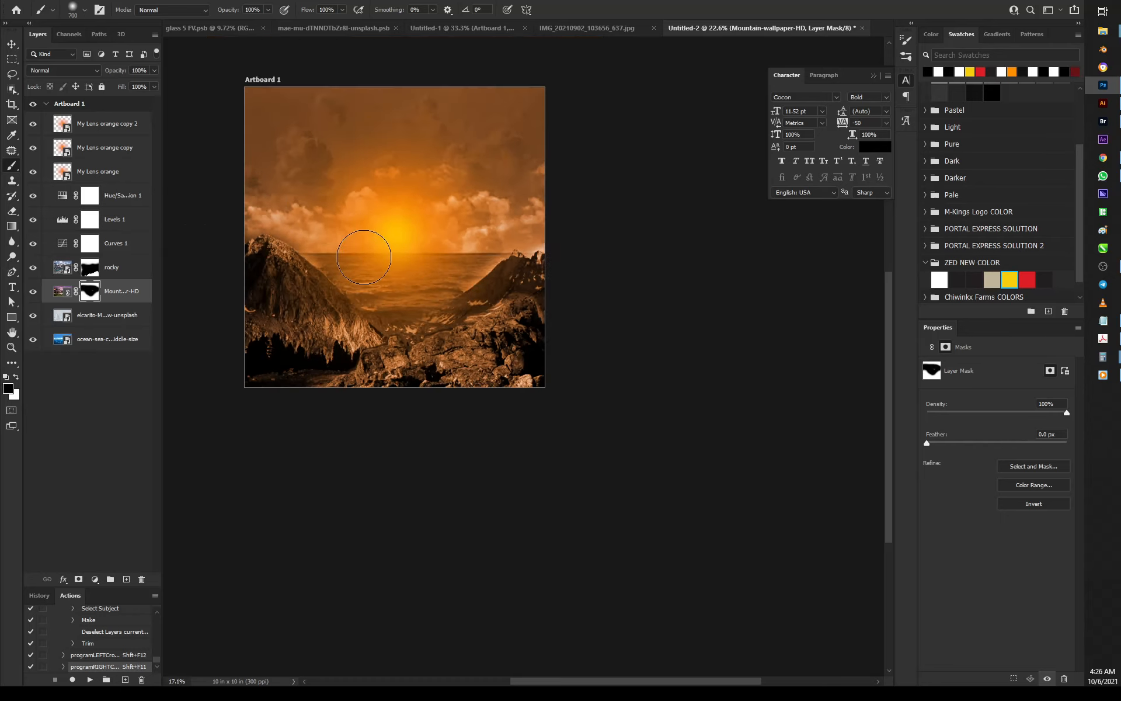
pyautogui.scroll(3, 428, 244)
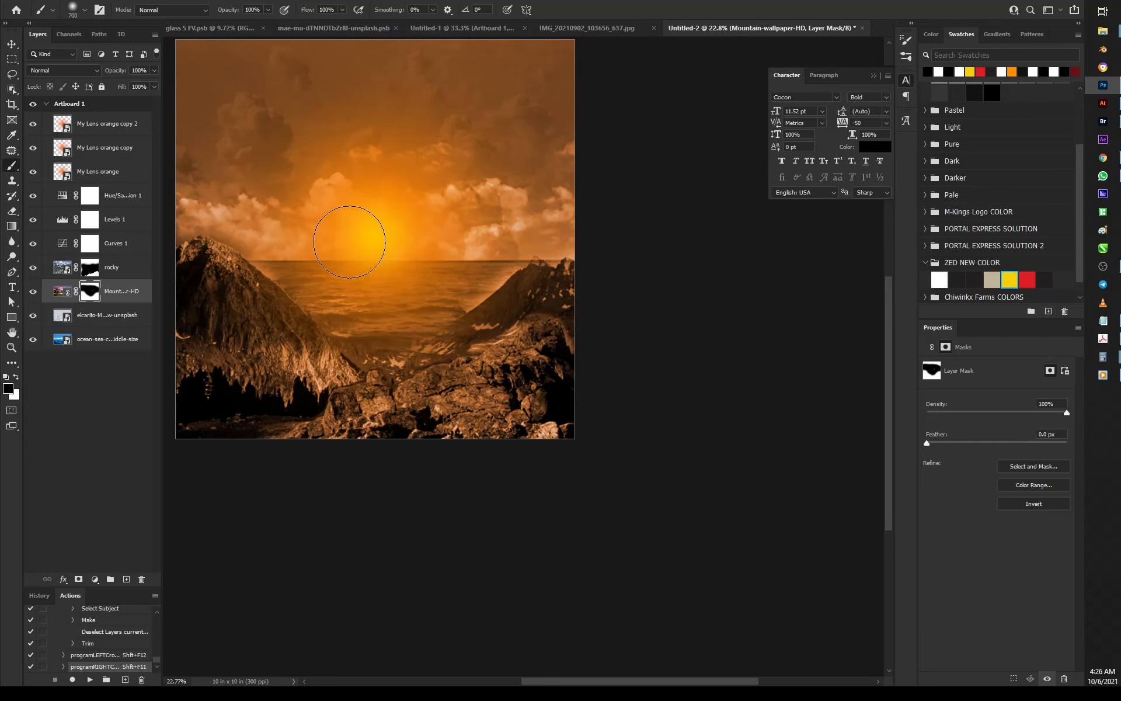
pyautogui.press('v')
pyautogui.scroll(-2, 497, 269)
pyautogui.scroll(2, 504, 270)
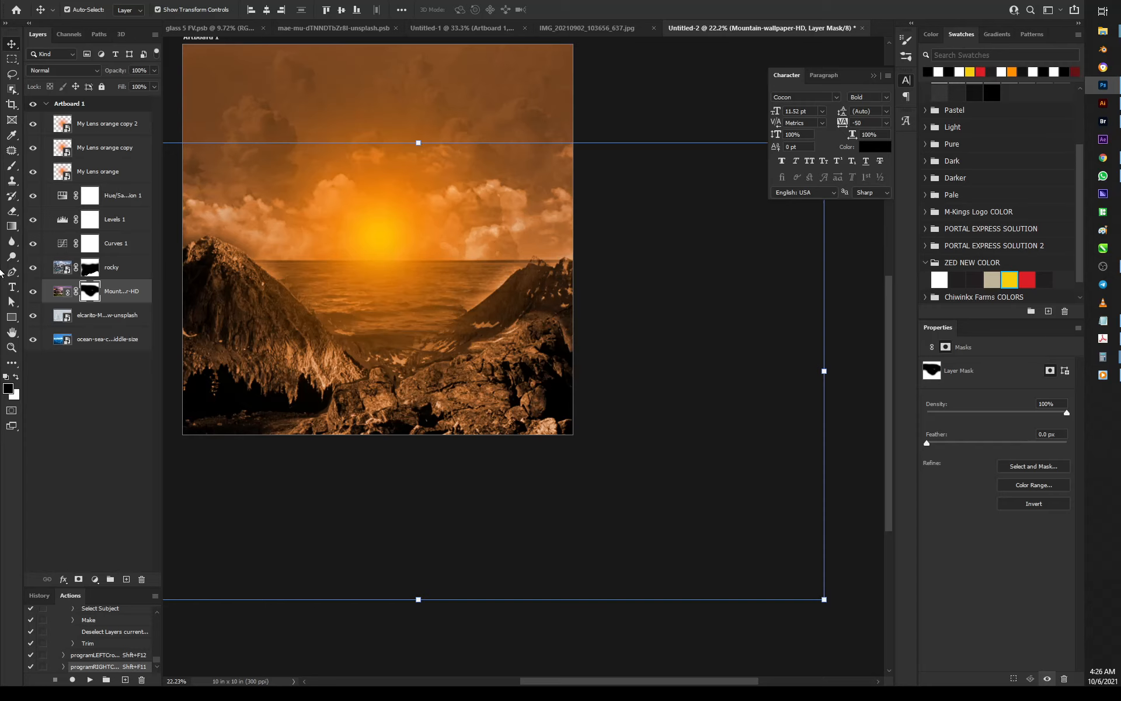
# Review the rocky, cloud, mountain and ocean layers by toggling each one's visibility, leaving only the cloud layer hidden
pyautogui.click(34, 268)
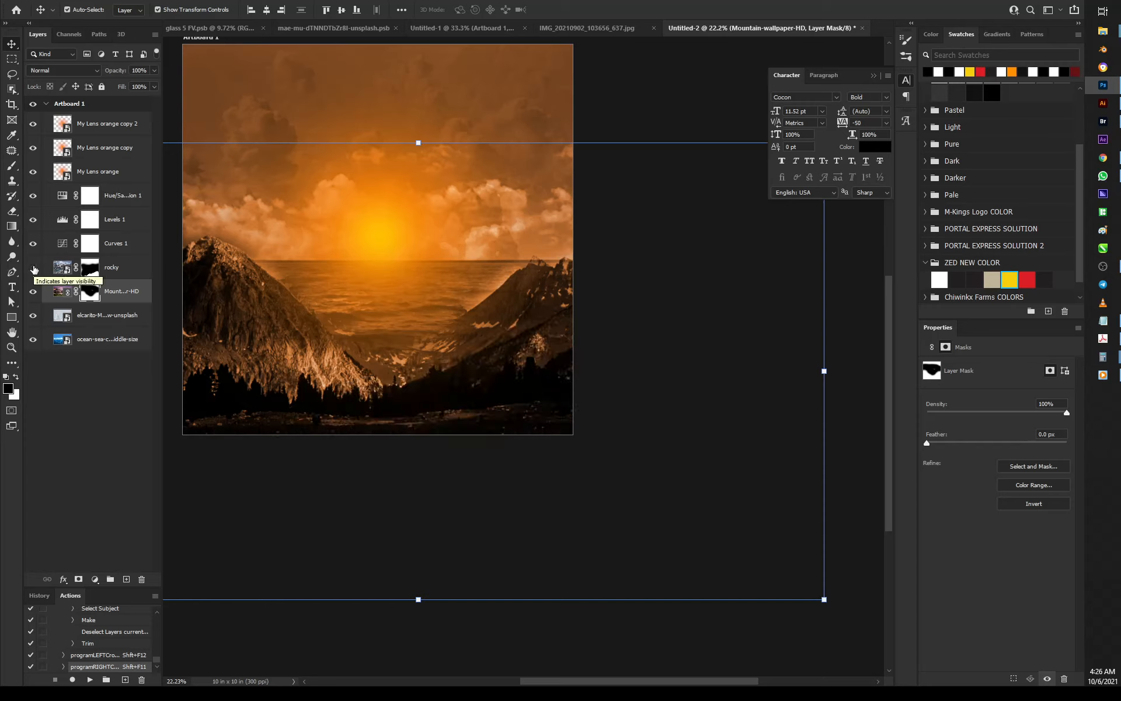
pyautogui.click(33, 268)
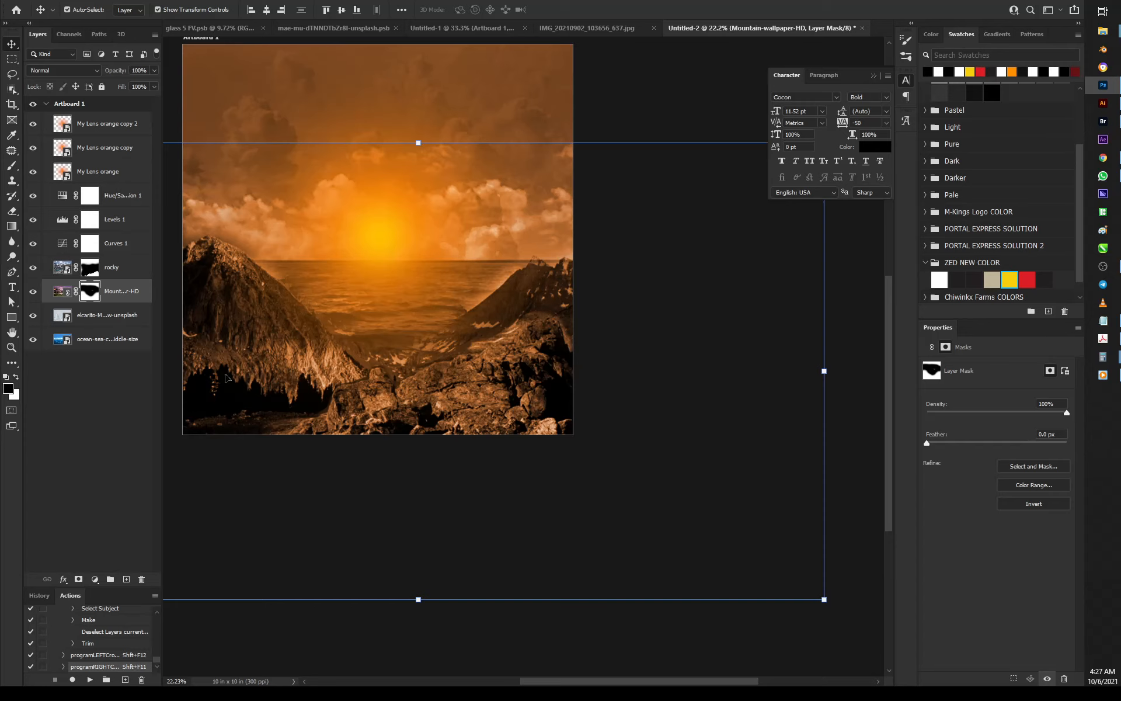
pyautogui.click(33, 316)
pyautogui.click(32, 316)
pyautogui.click(30, 292)
pyautogui.click(31, 292)
pyautogui.click(32, 316)
pyautogui.click(33, 339)
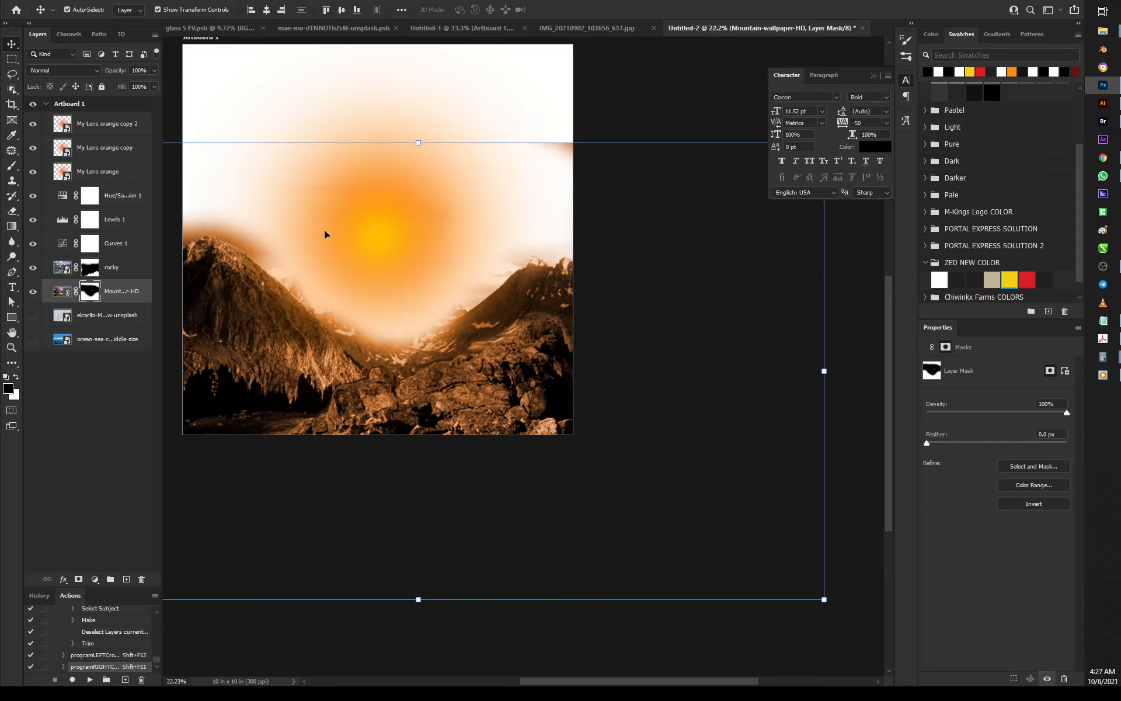
pyautogui.click(33, 339)
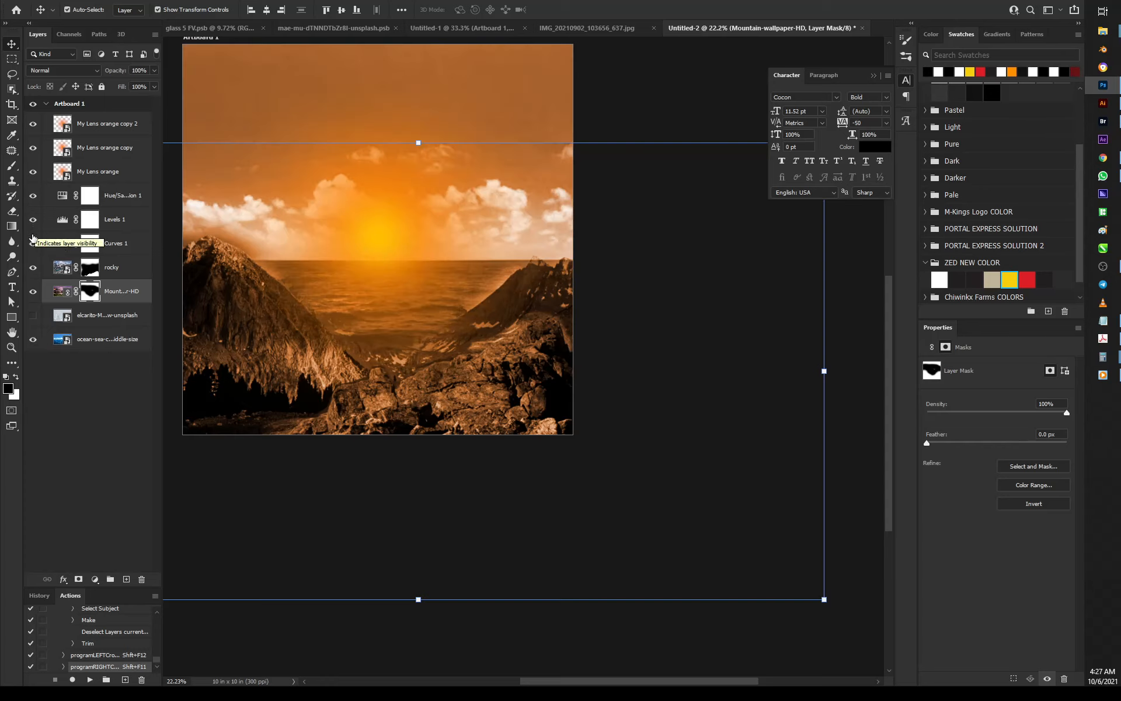
# Hide the Hue/Saturation, Levels and Curves adjustment layers to view the composite in its original colours
pyautogui.click(32, 196)
pyautogui.click(33, 220)
pyautogui.click(33, 244)
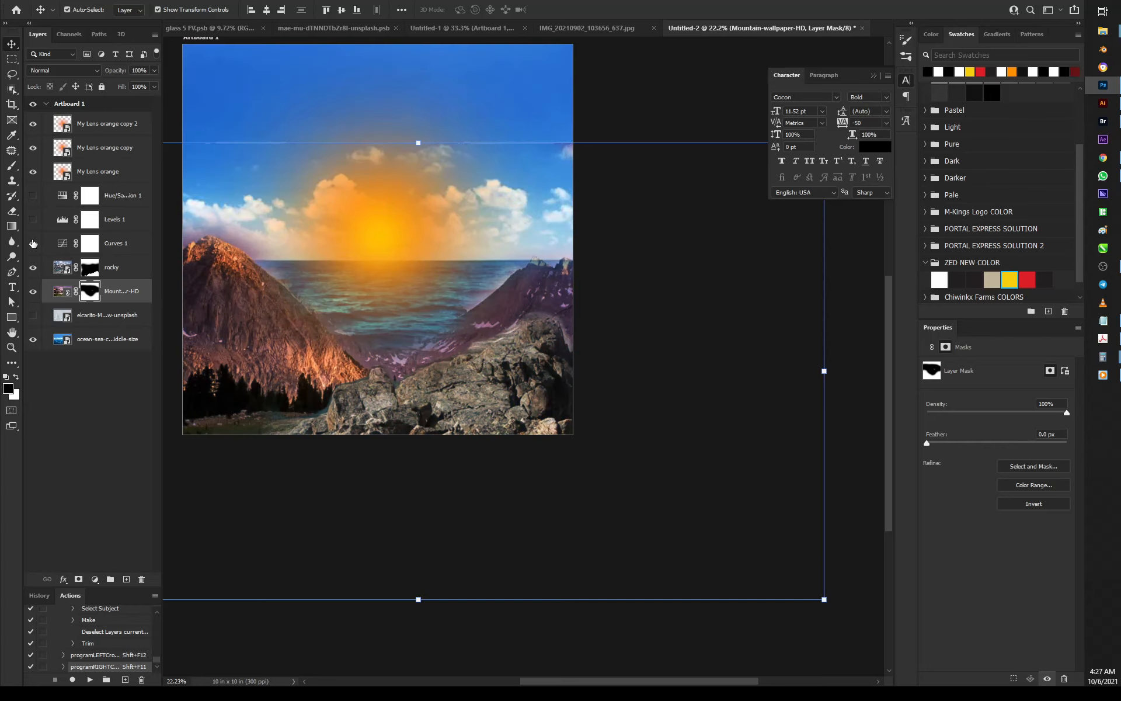
pyautogui.click(34, 244)
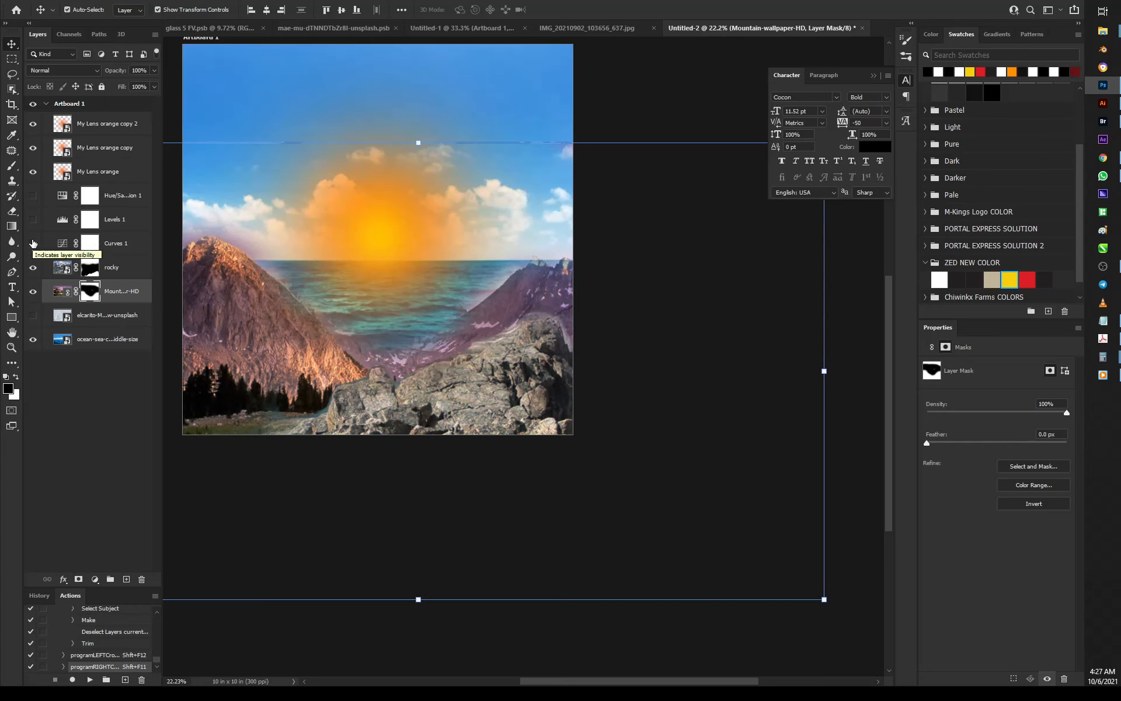
# Turn the Curves, Levels and Hue/Saturation adjustment layers and the cloud layer back on to view the full sunset composite
pyautogui.click(34, 243)
pyautogui.click(33, 220)
pyautogui.click(34, 196)
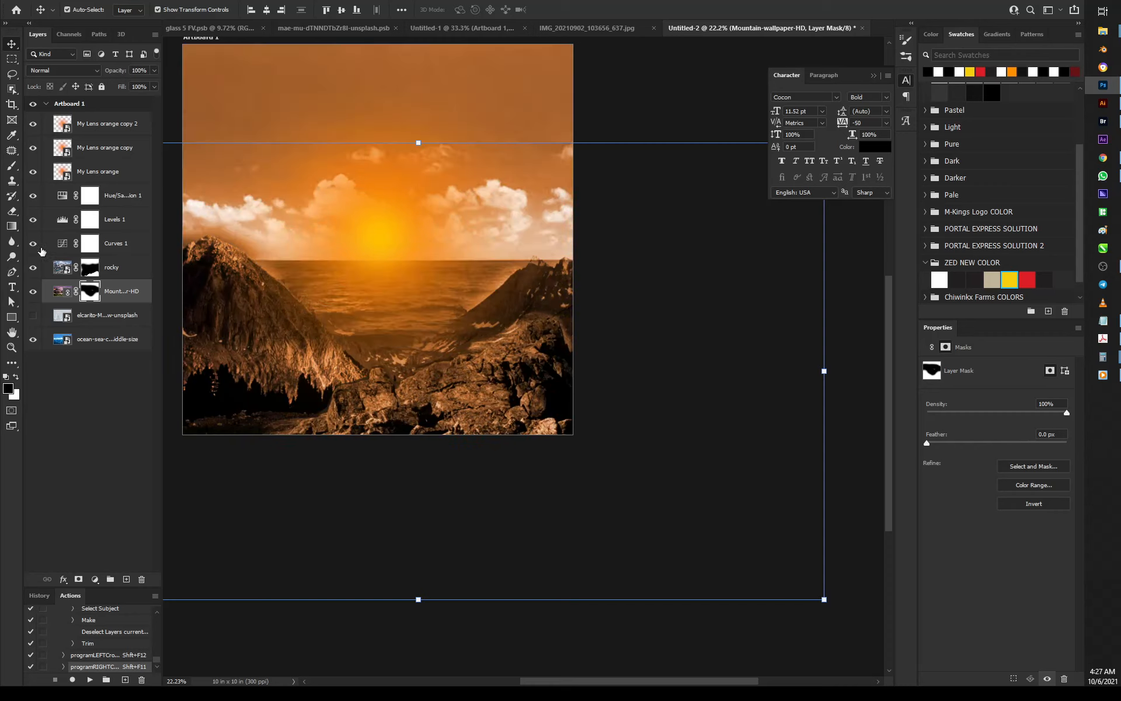
pyautogui.click(33, 315)
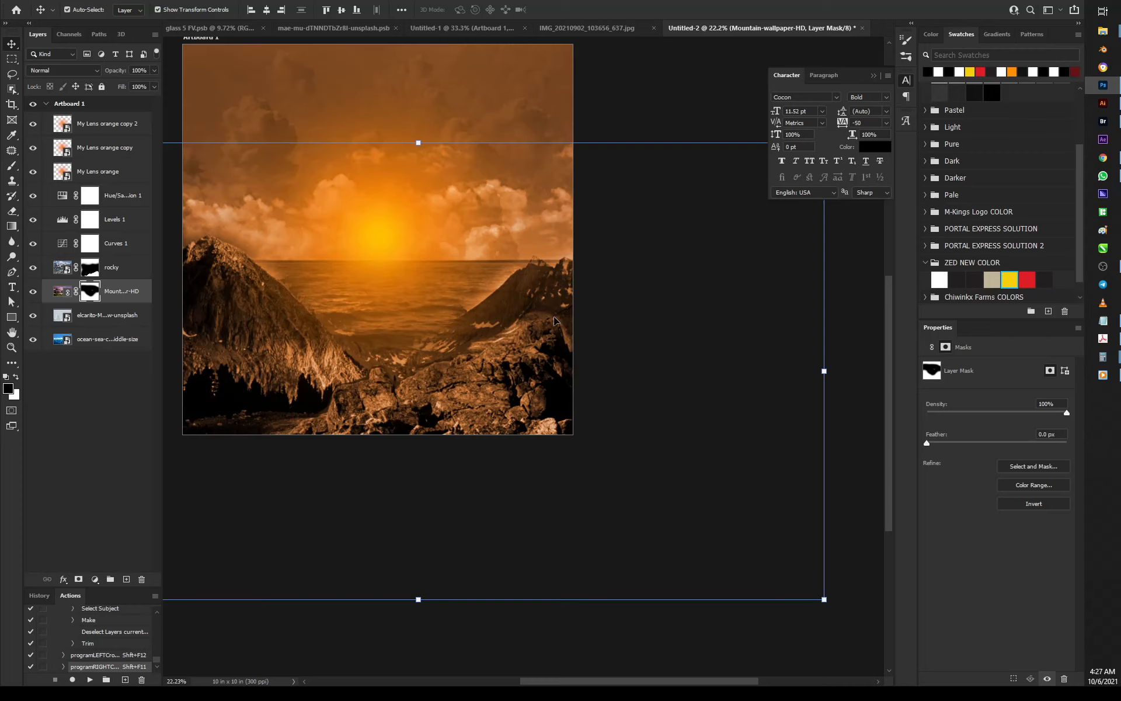
pyautogui.scroll(4, 553, 318)
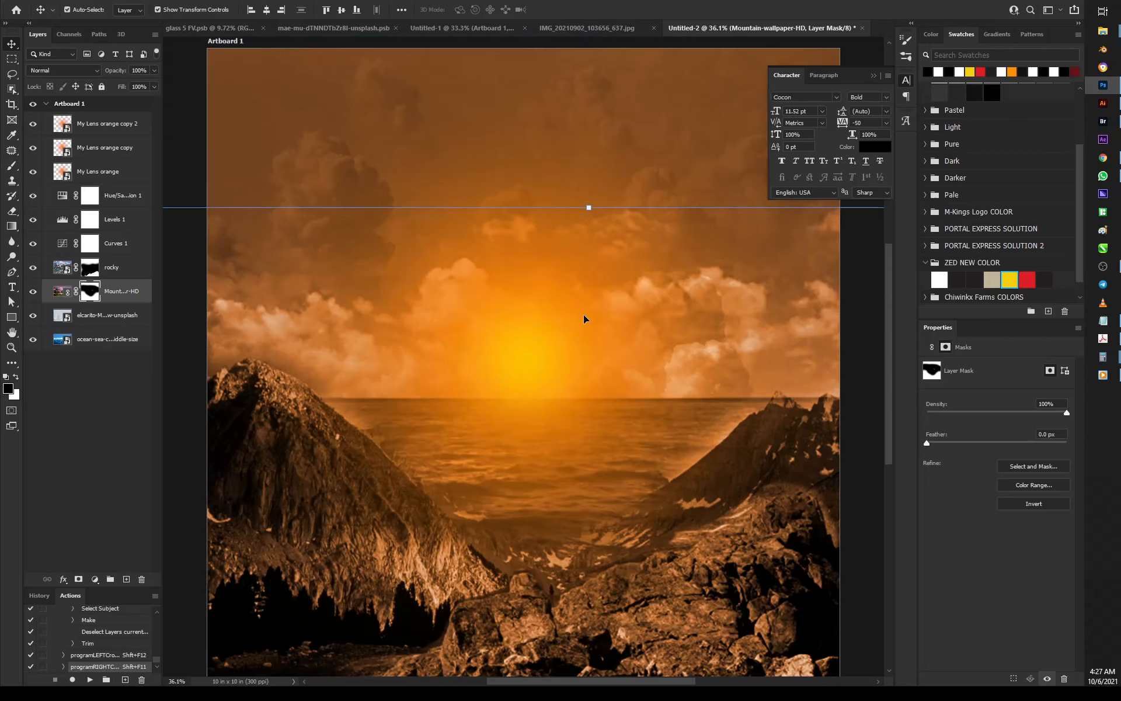
pyautogui.scroll(-2, 546, 303)
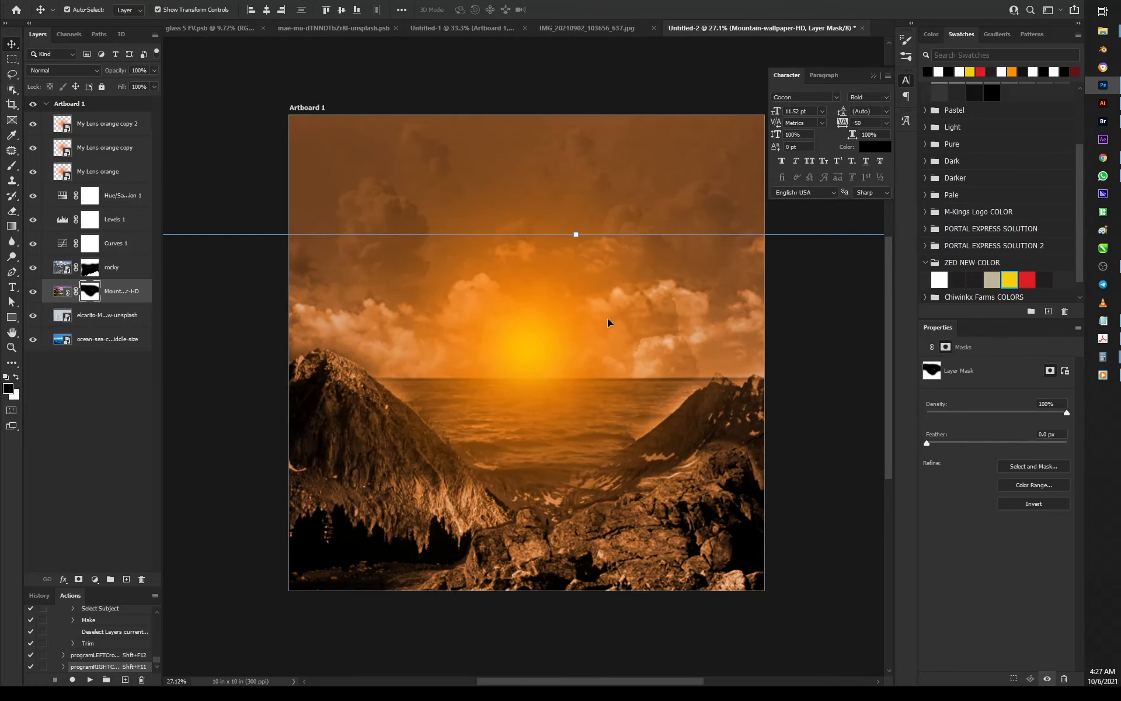
pyautogui.scroll(-1, 460, 357)
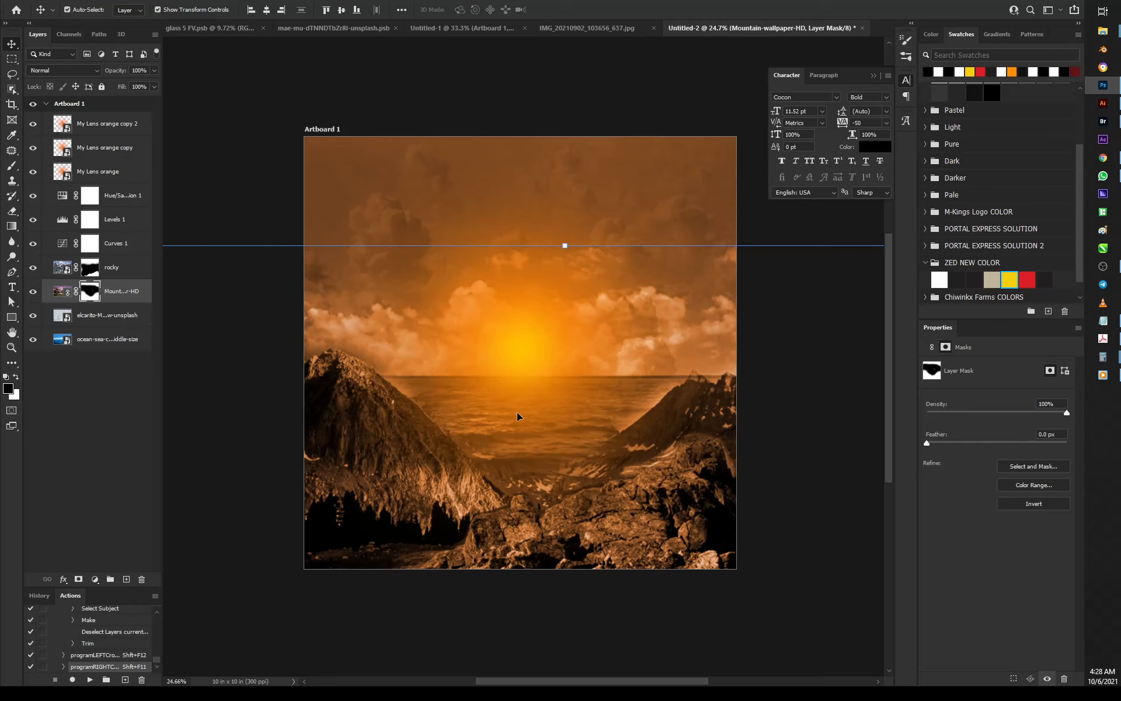
# Add the point text YAHWEH in black Cocon Bold 11.52 pt in the sky, as a new top layer
pyautogui.click(222, 178)
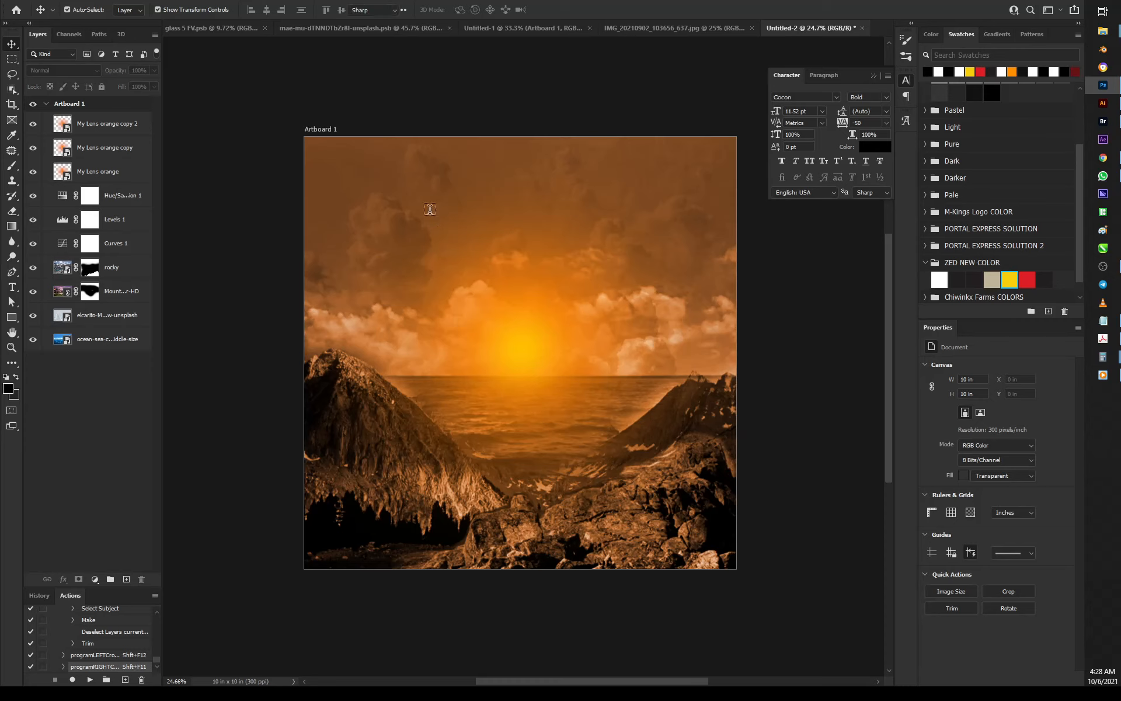
pyautogui.press('t')
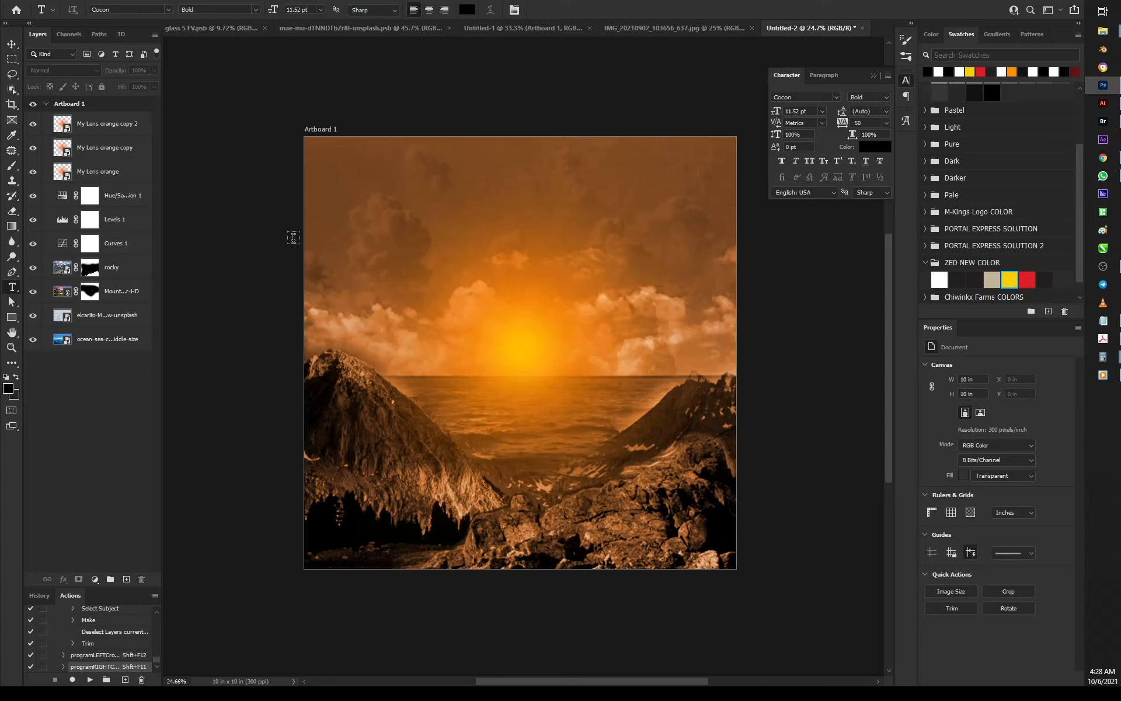
pyautogui.click(410, 263)
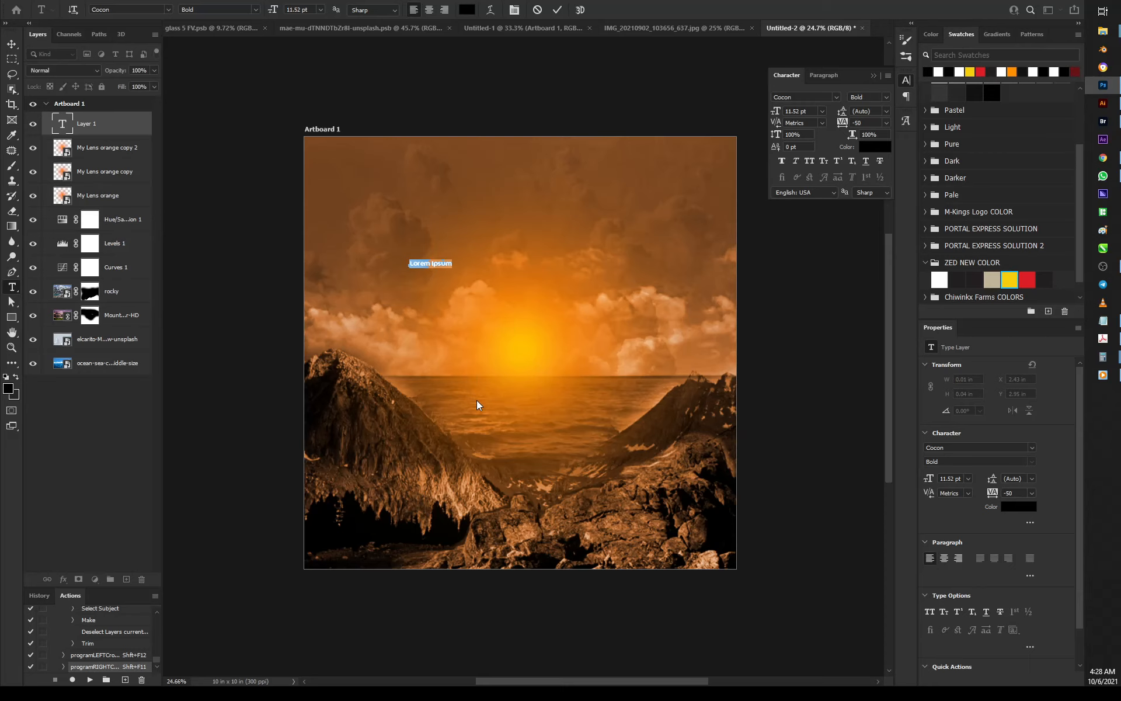
pyautogui.write('va')
pyautogui.write('HWEH')
pyautogui.hotkey('ctrl', 'Return')
pyautogui.hotkey('ctrl', 'Return')
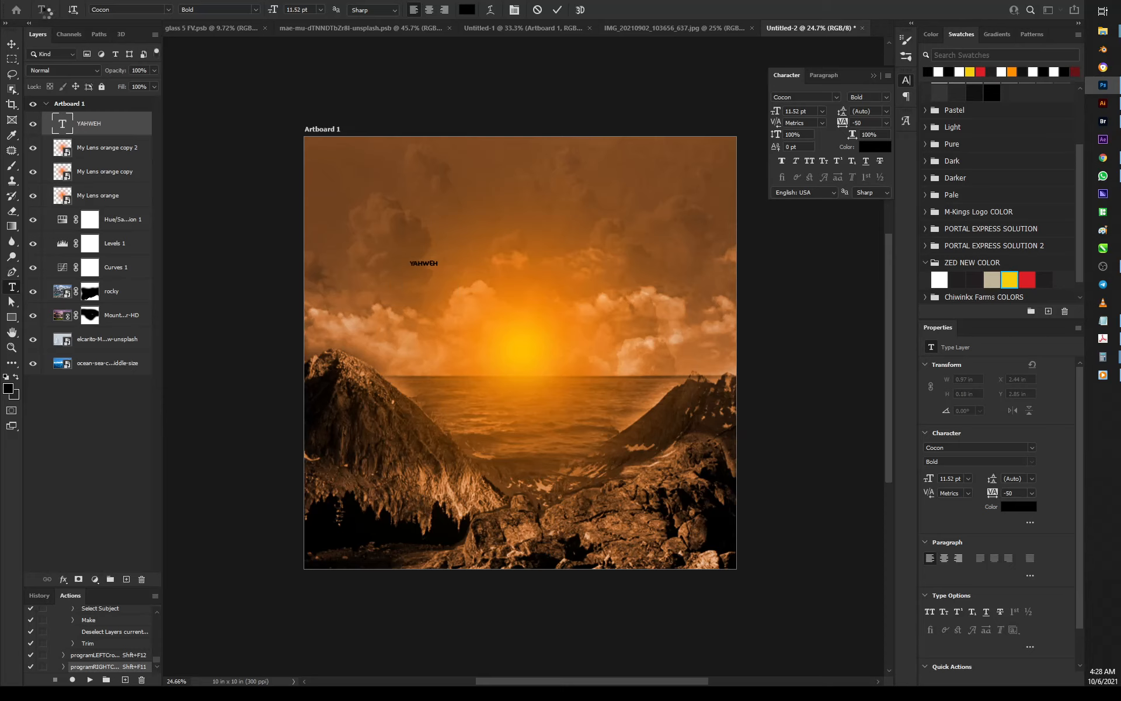
# Scale the YAHWEH text up proportionally to about 64.6 pt and move it above the sun
pyautogui.press('v')
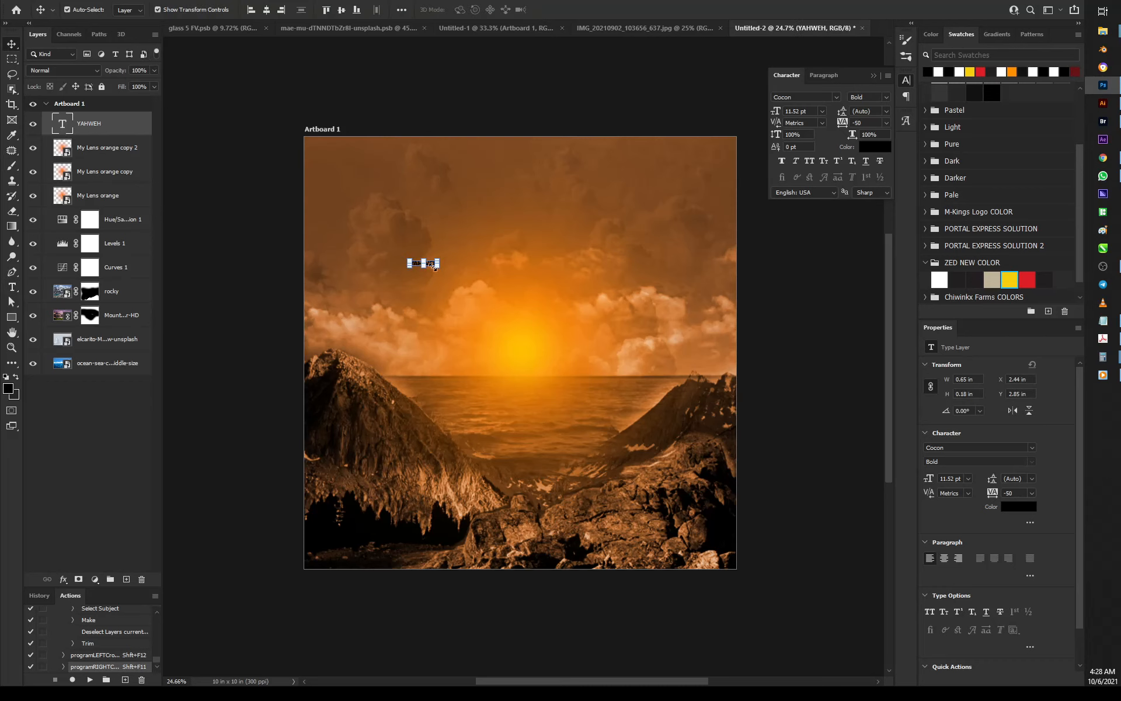
pyautogui.hotkey('ctrl', 't')
pyautogui.moveTo(516, 316); pyautogui.dragTo(558, 337)
pyautogui.press('Return')
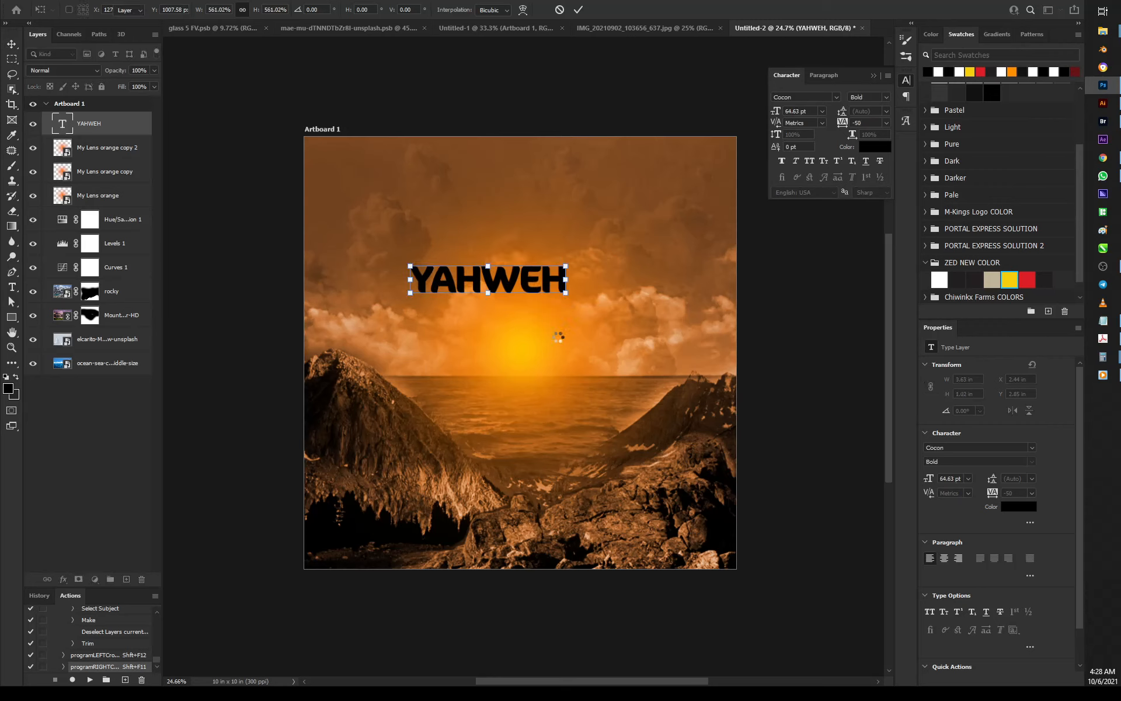
pyautogui.moveTo(510, 289); pyautogui.dragTo(572, 274)
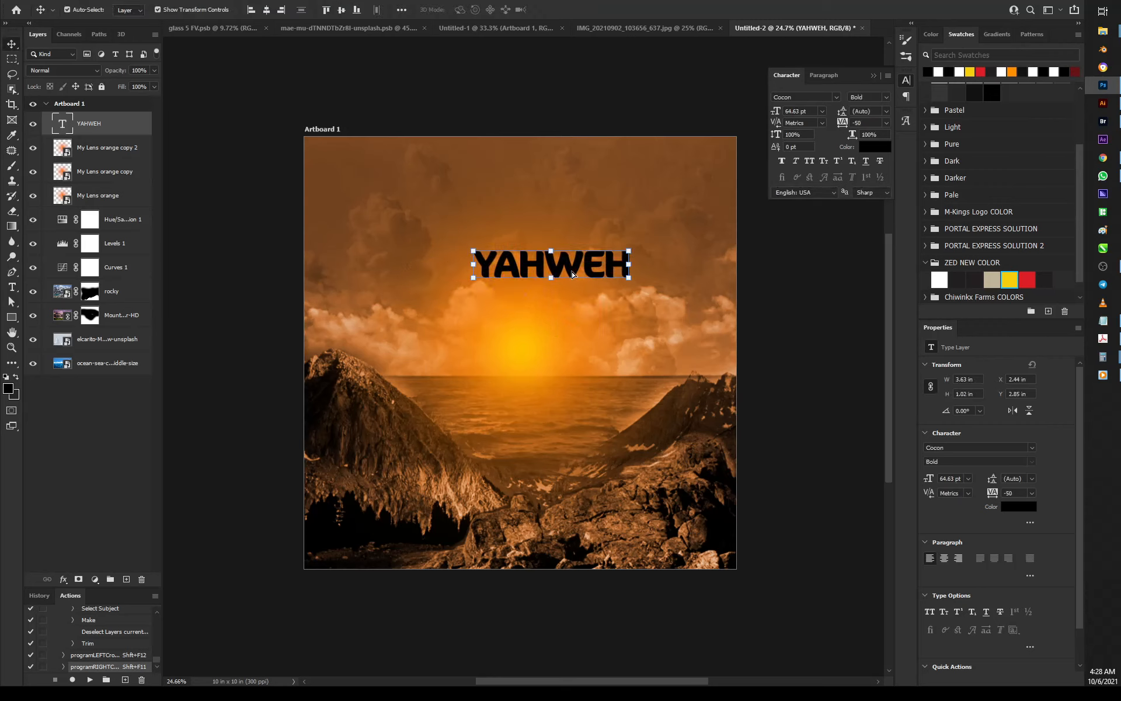
# Enlarge the YAHWEH text to about 120 pt just above the sun and colour it white
pyautogui.moveTo(473, 281); pyautogui.dragTo(385, 338)
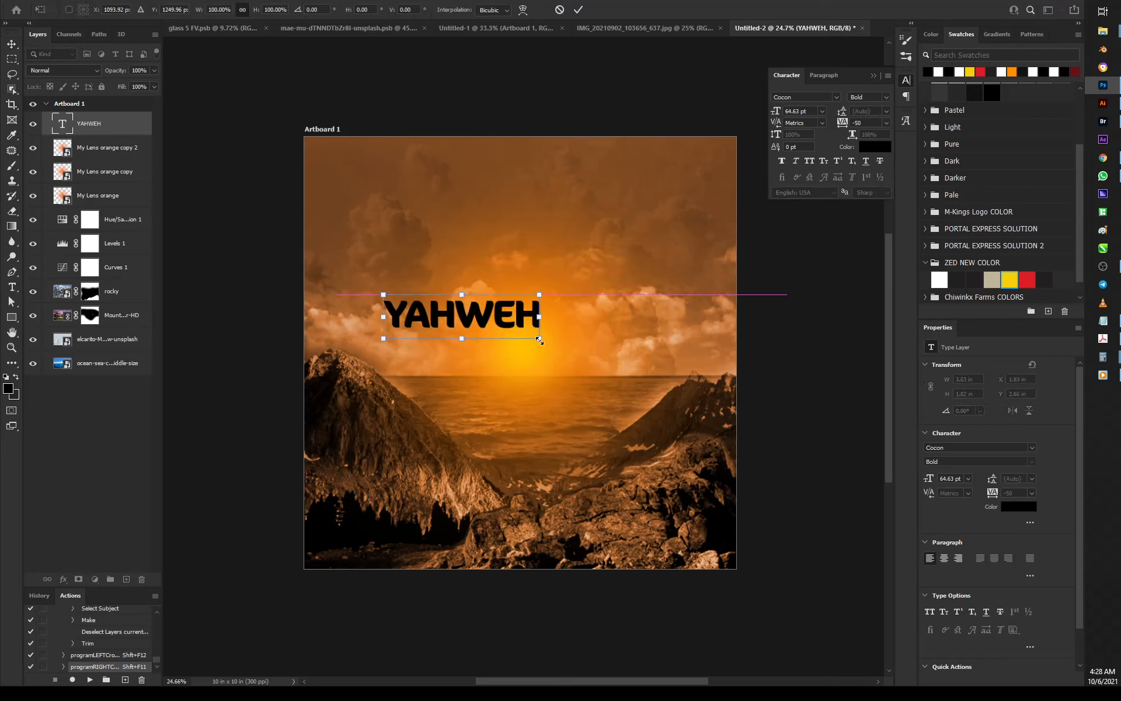
pyautogui.moveTo(540, 339); pyautogui.dragTo(670, 397)
pyautogui.moveTo(551, 340); pyautogui.dragTo(595, 290)
pyautogui.press('Return')
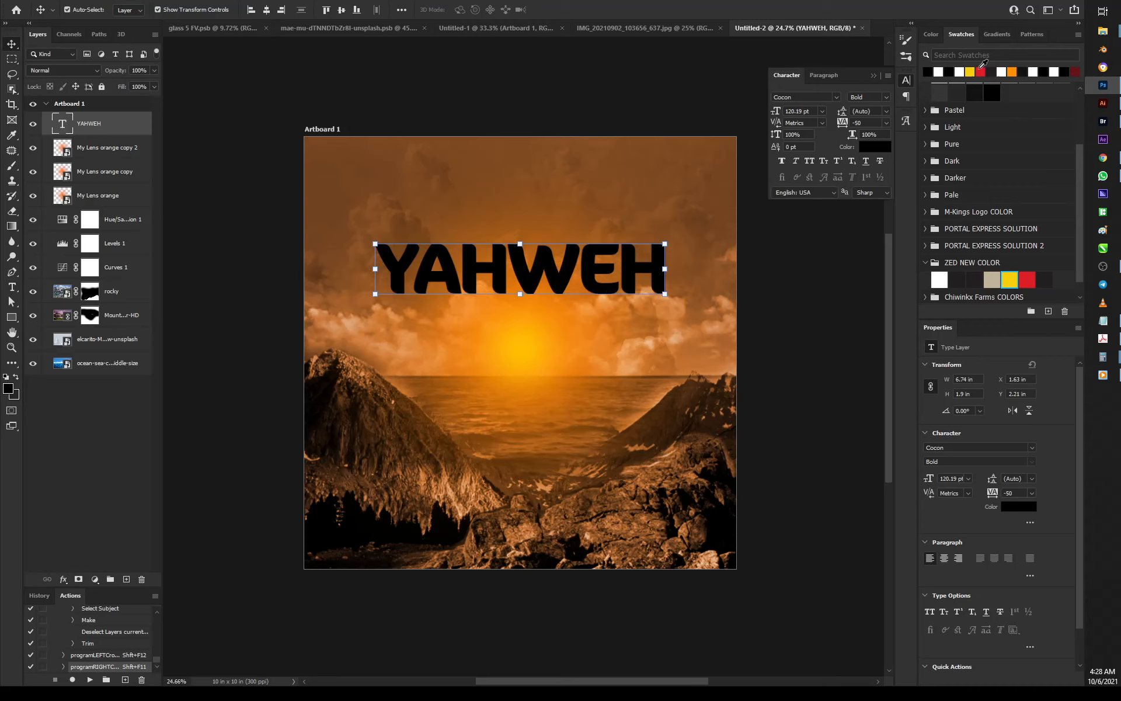
pyautogui.click(958, 72)
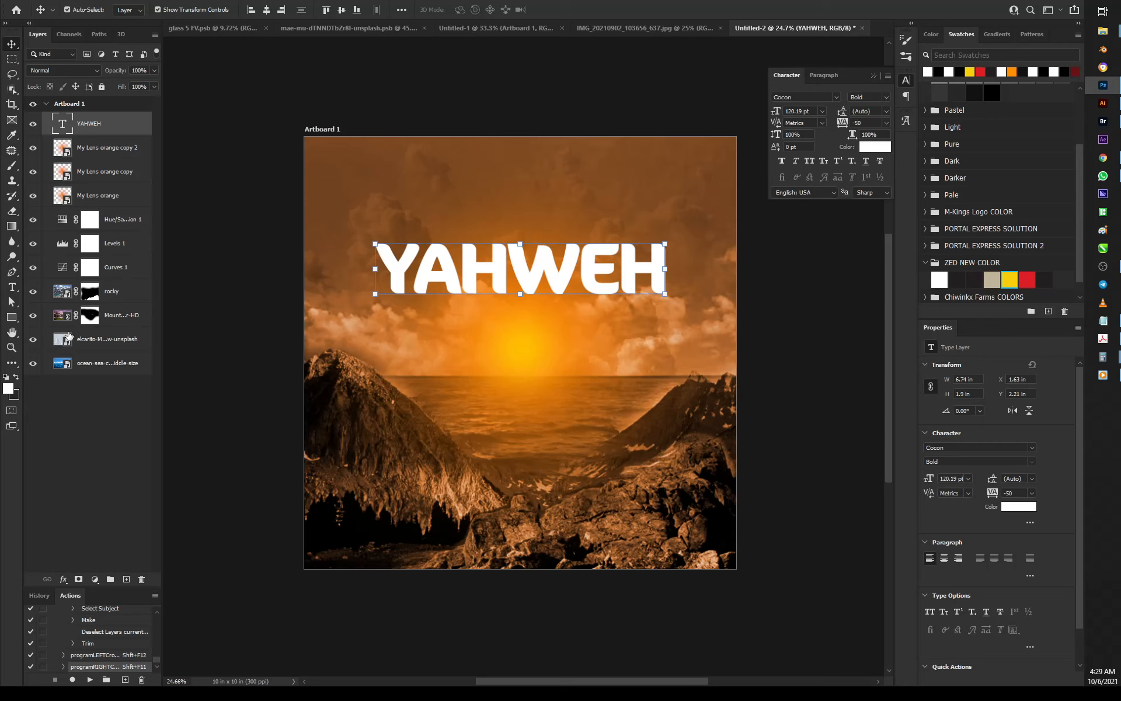
# Group the three My Lens orange layers and name the group SUN
pyautogui.click(130, 157)
pyautogui.keyDown('shift'); pyautogui.click(129, 200); pyautogui.keyUp('shift')
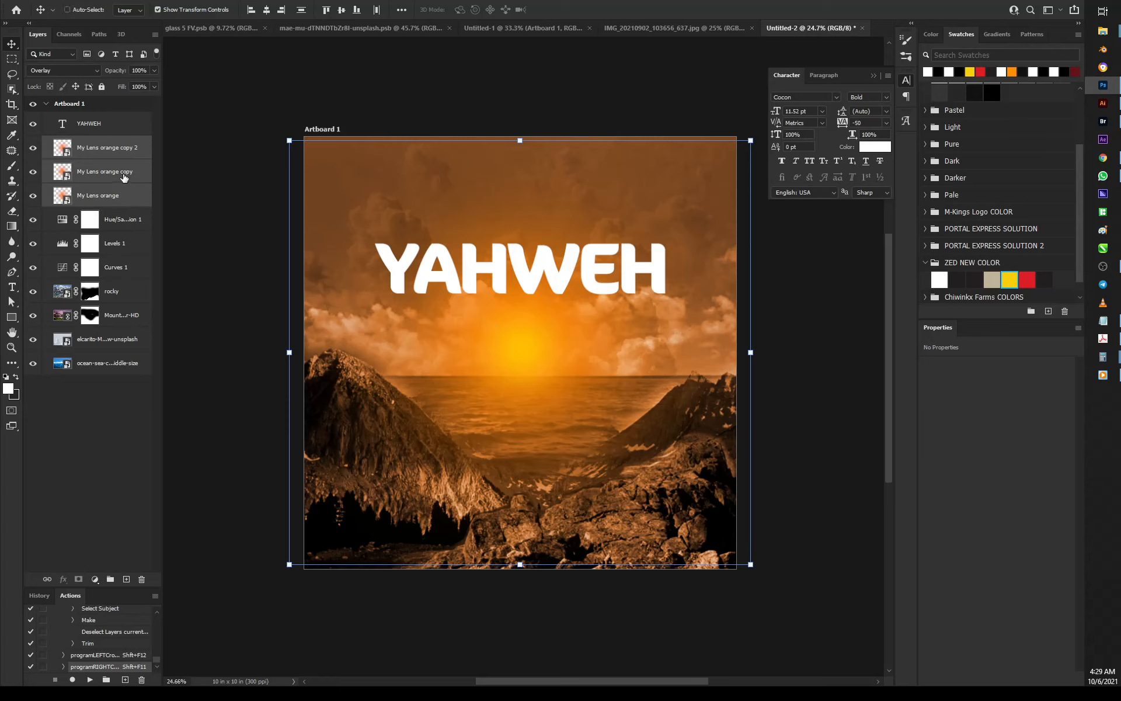
pyautogui.hotkey('ctrl', 'g')
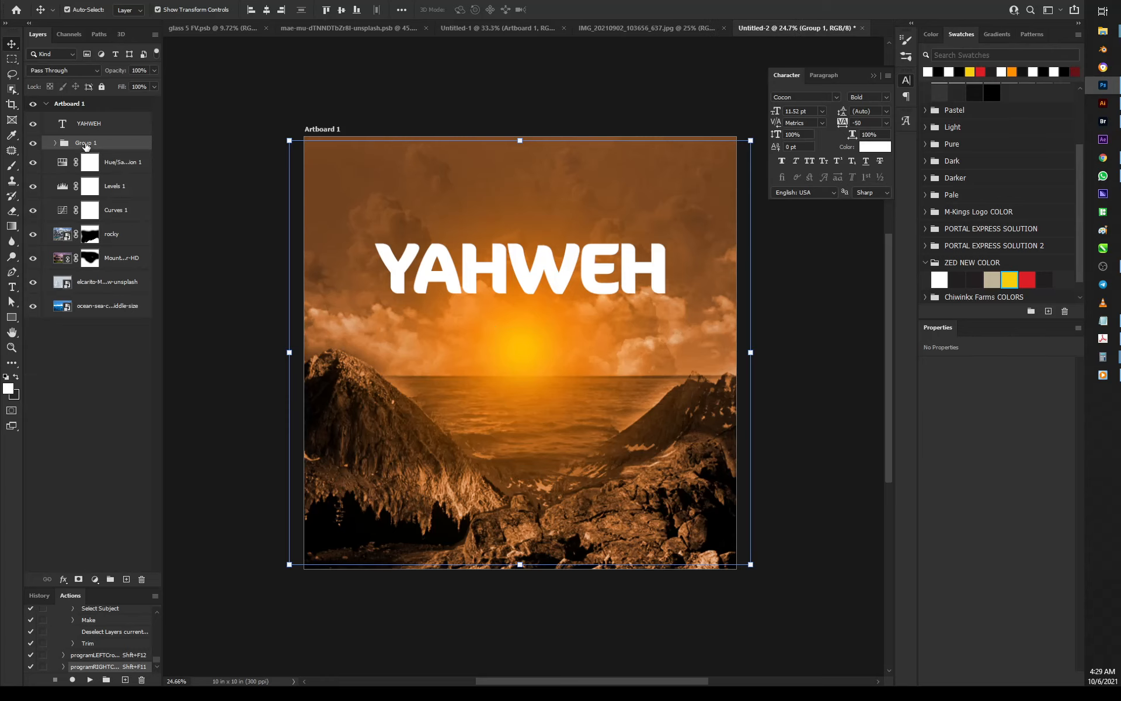
pyautogui.doubleClick(86, 144)
pyautogui.write('SUND')
pyautogui.press('Return')
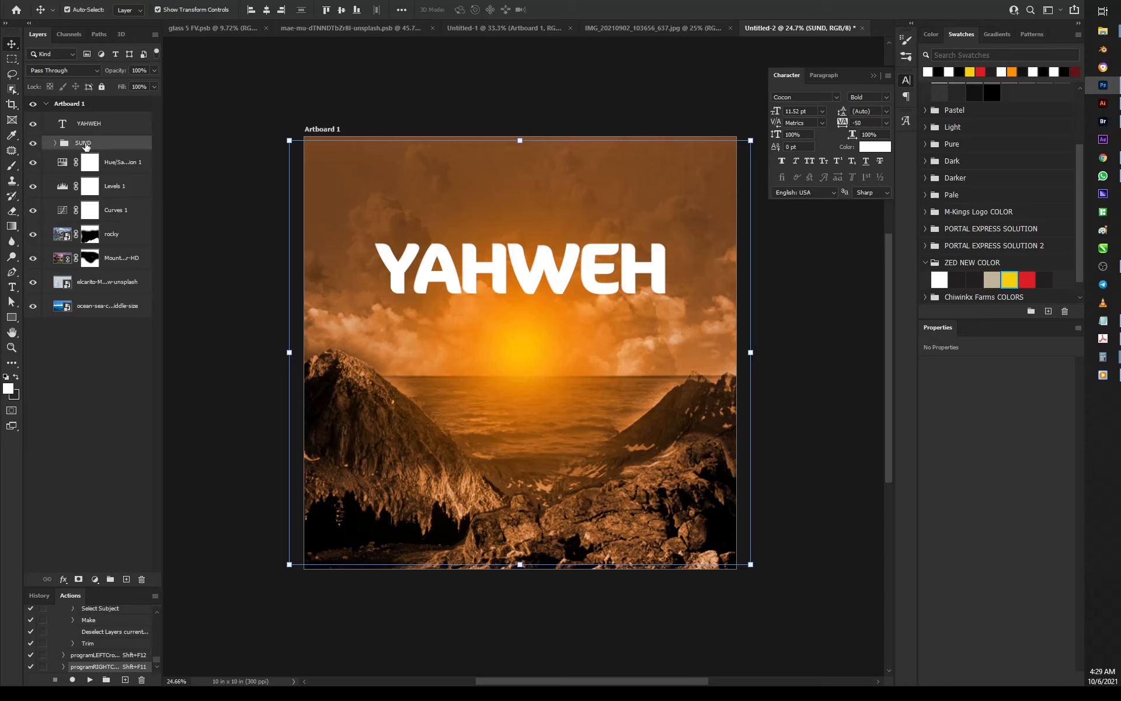
pyautogui.doubleClick(86, 143)
pyautogui.press('Return')
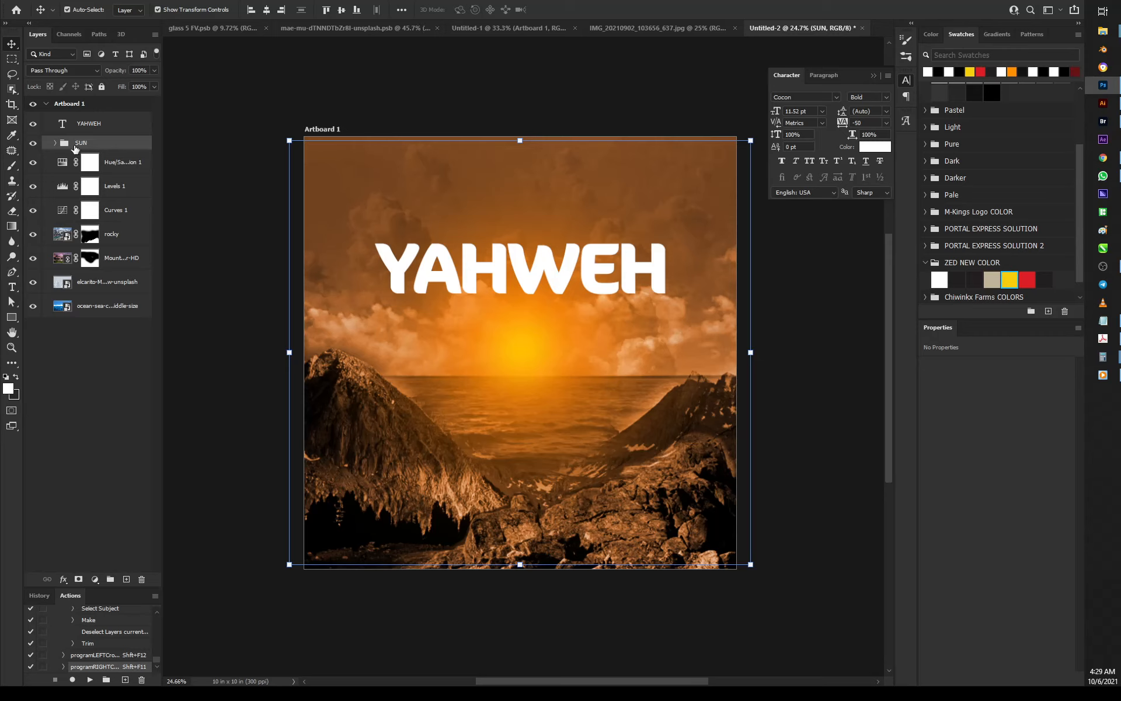
# Group all layers from Hue/Saturation 1 down to the ocean image and name the group BG
pyautogui.hotkey('alt', '[')
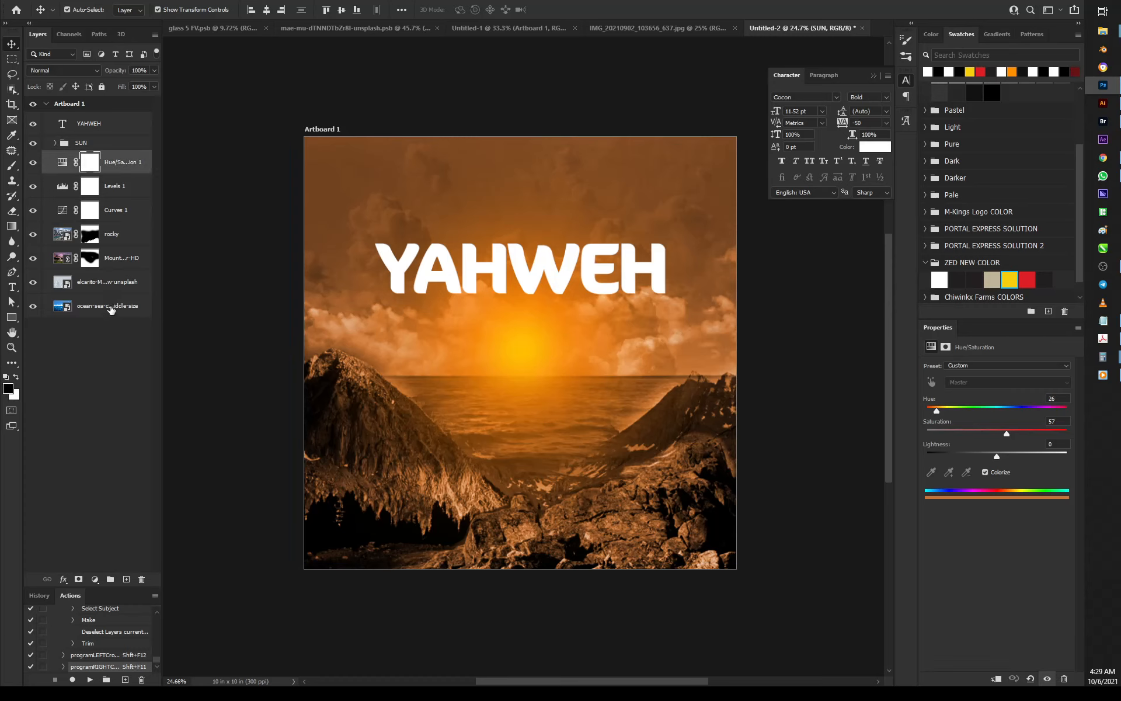
pyautogui.keyDown('shift'); pyautogui.click(111, 306); pyautogui.keyUp('shift')
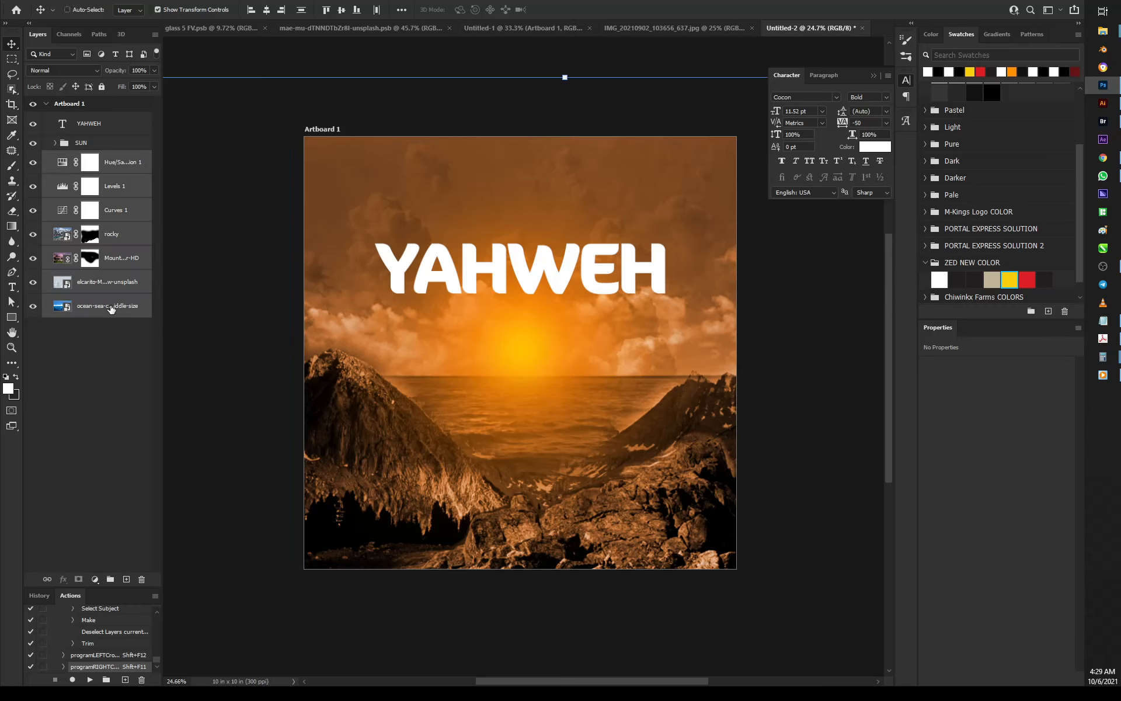
pyautogui.click(134, 163)
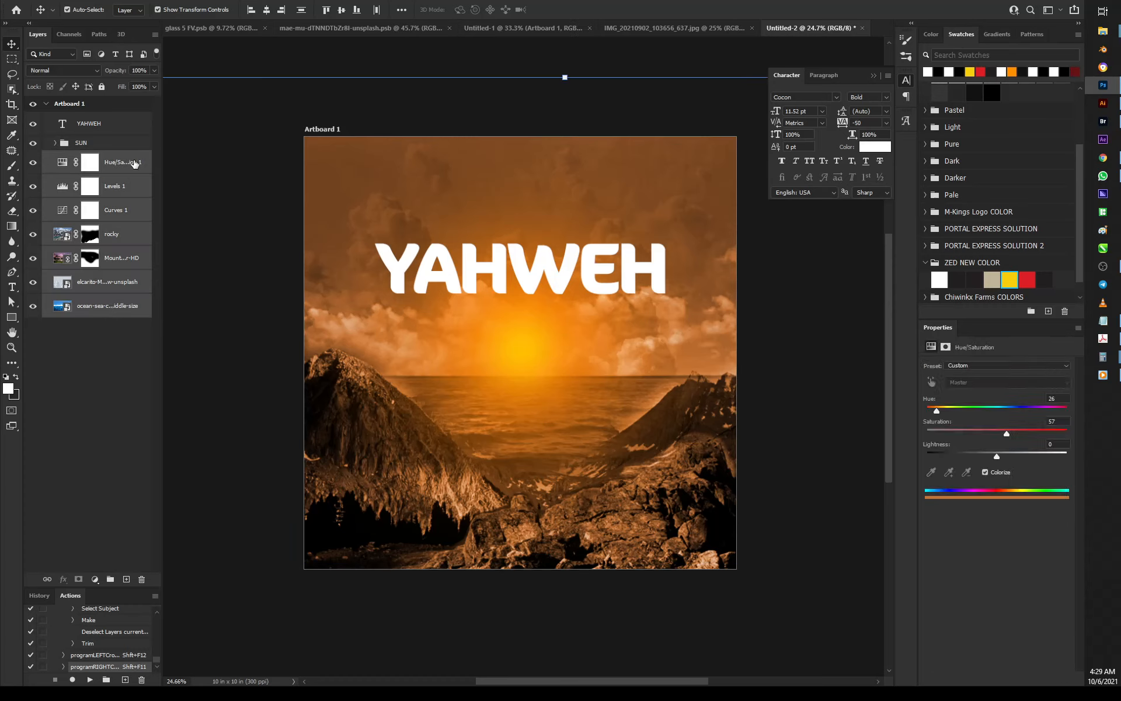
pyautogui.click(134, 164)
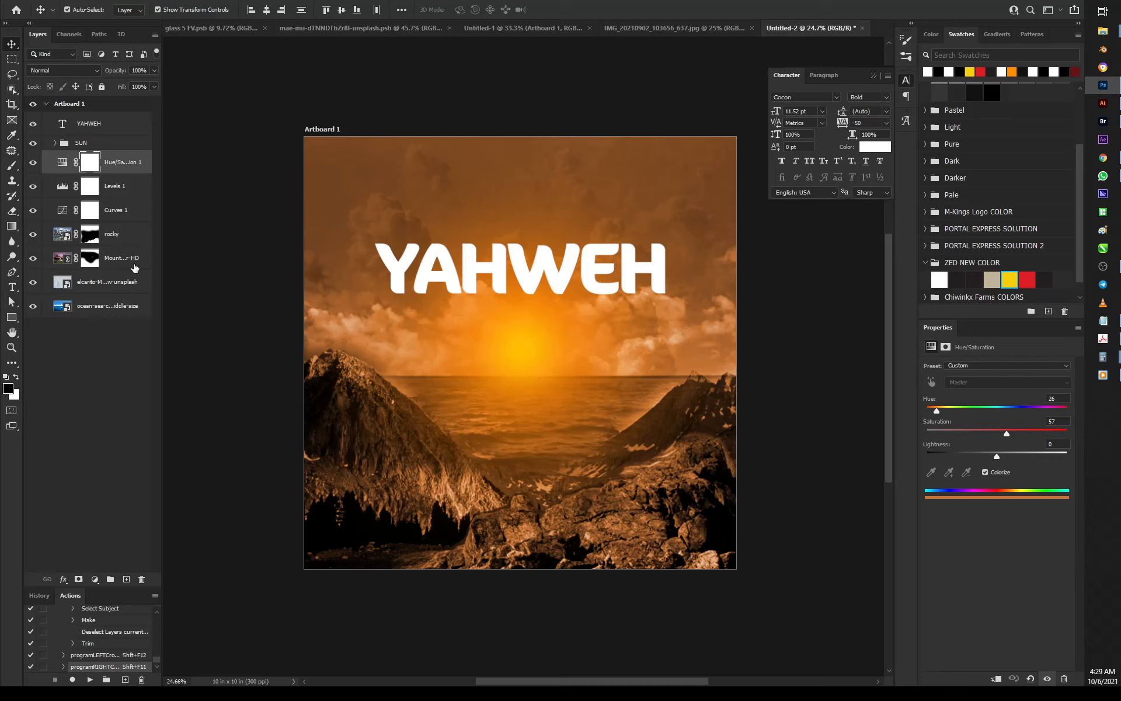
pyautogui.keyDown('shift'); pyautogui.click(136, 310); pyautogui.keyUp('shift')
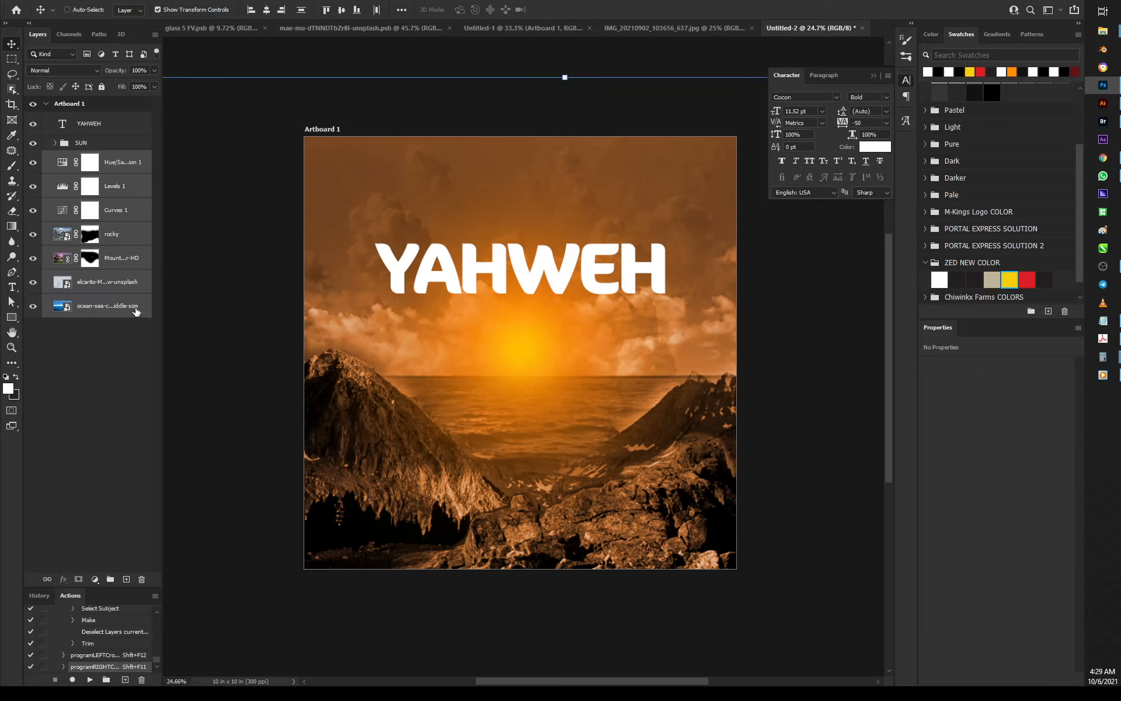
pyautogui.hotkey('ctrl', 'g')
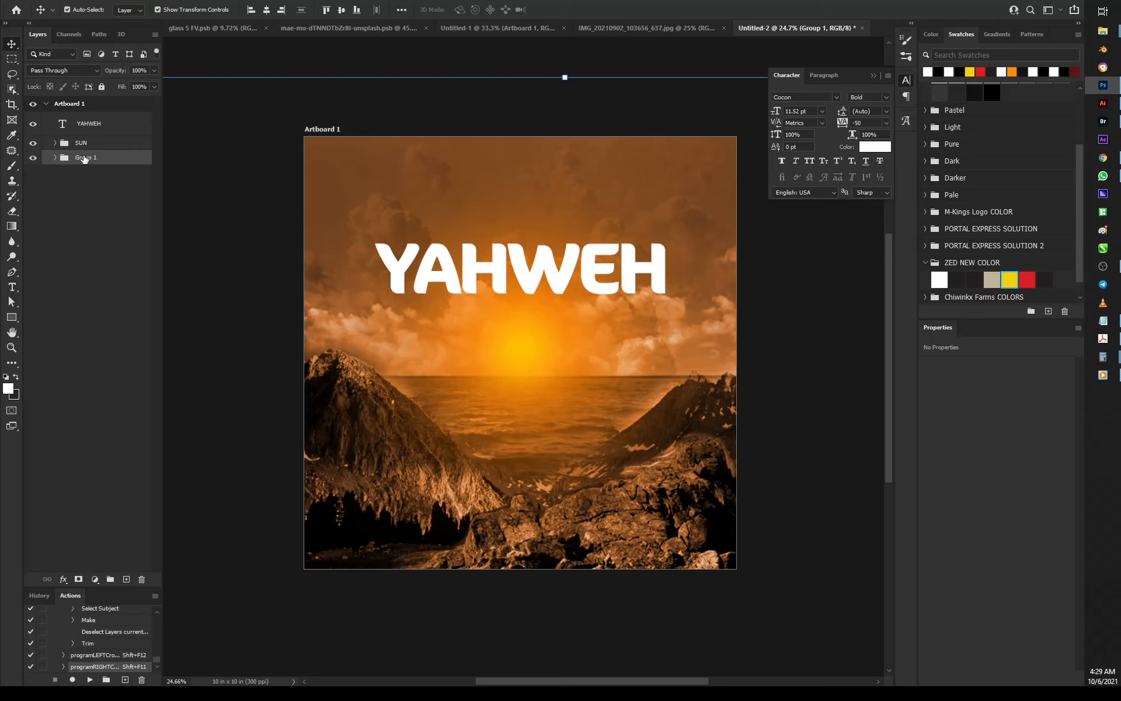
pyautogui.doubleClick(85, 157)
pyautogui.write('BG')
pyautogui.press('Return')
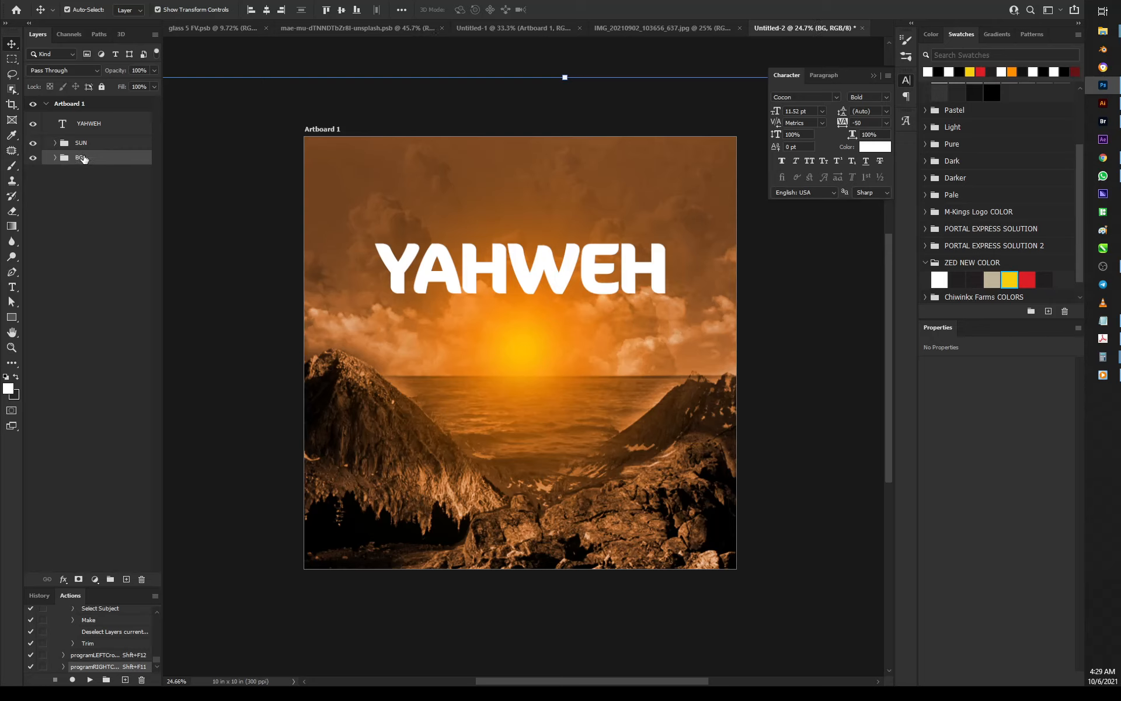
# Nudge the YAHWEH text slightly lower and centre it horizontally on the artboard
pyautogui.click(107, 218)
pyautogui.click(108, 123)
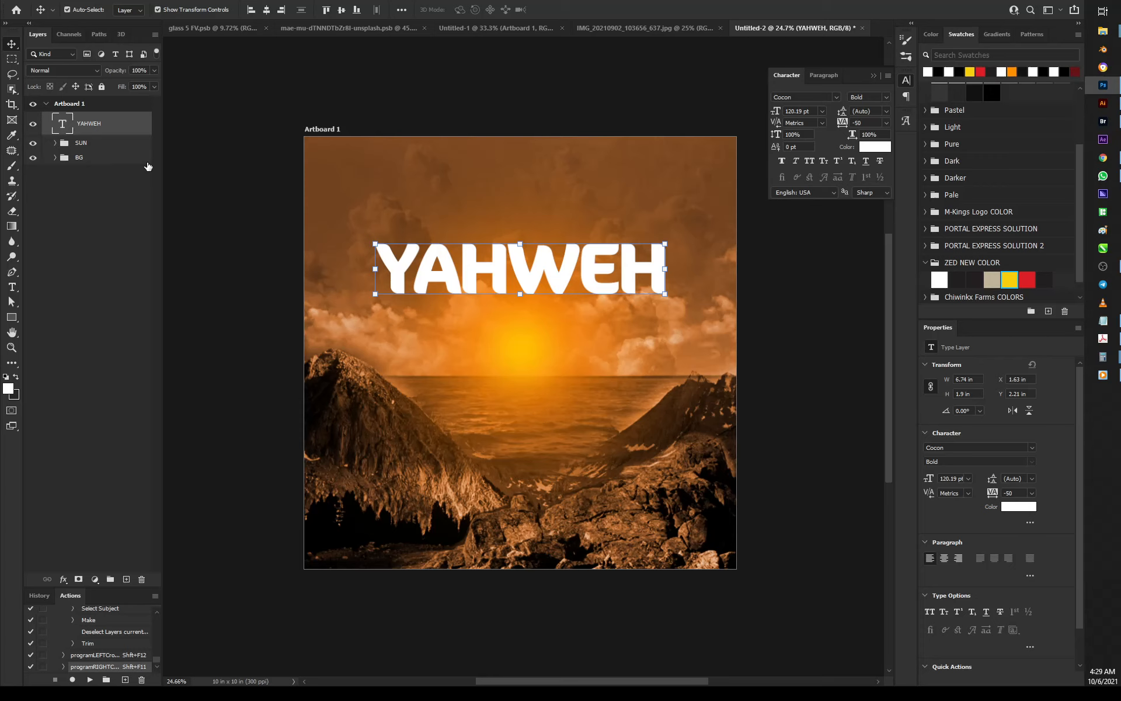
pyautogui.moveTo(562, 283); pyautogui.dragTo(568, 289)
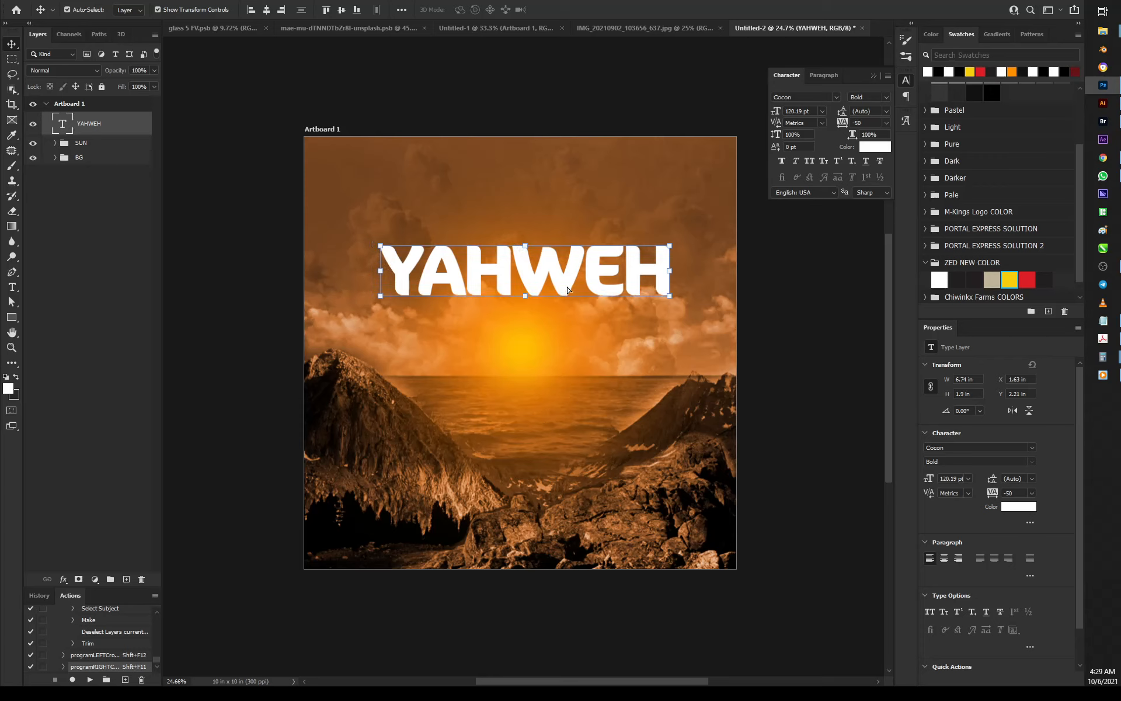
pyautogui.click(267, 10)
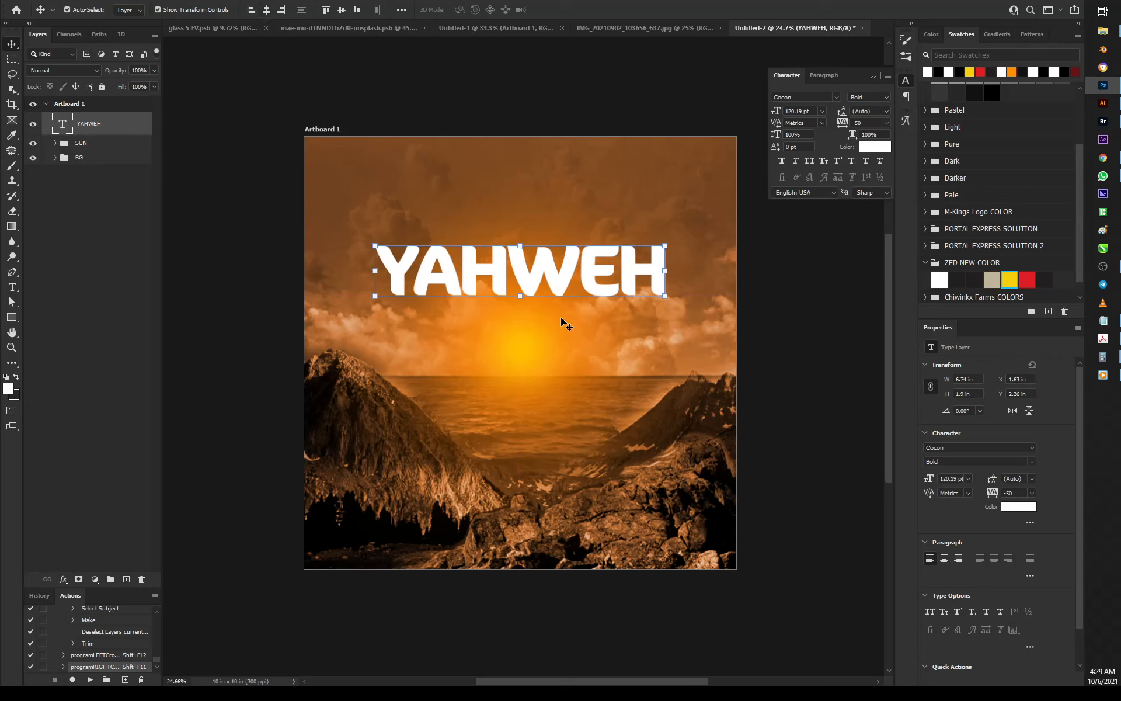
# Duplicate the YAHWEH text twice, placing one copy directly below the original and one above it
pyautogui.click(550, 73)
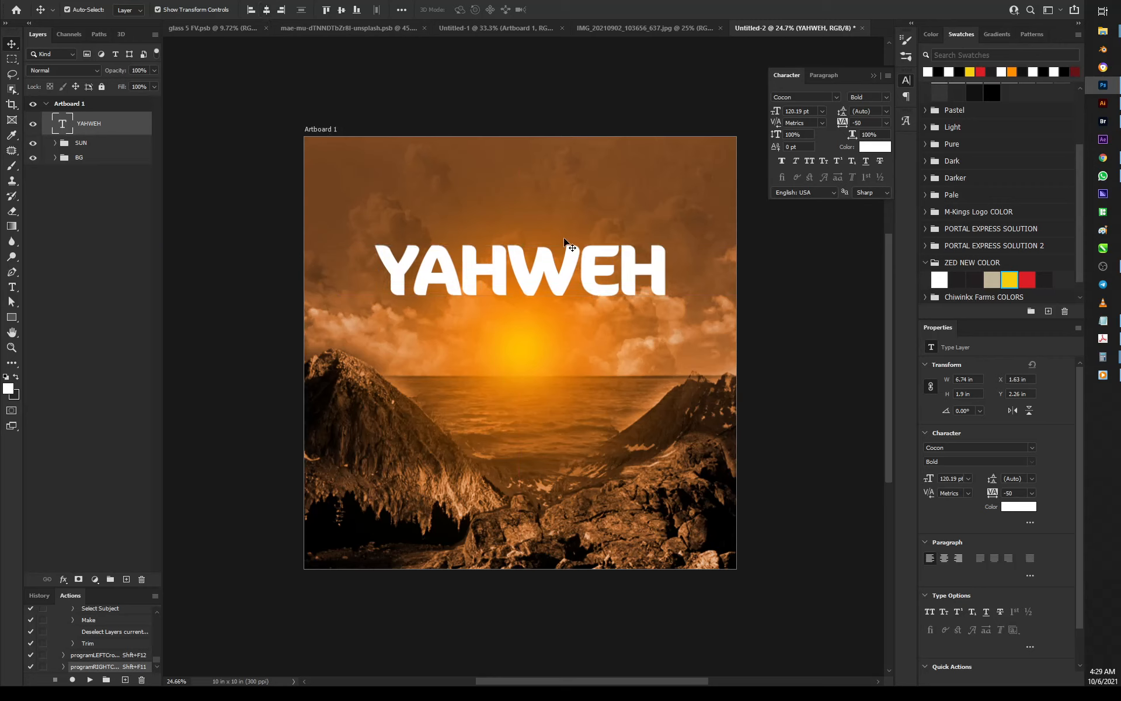
pyautogui.click(557, 291)
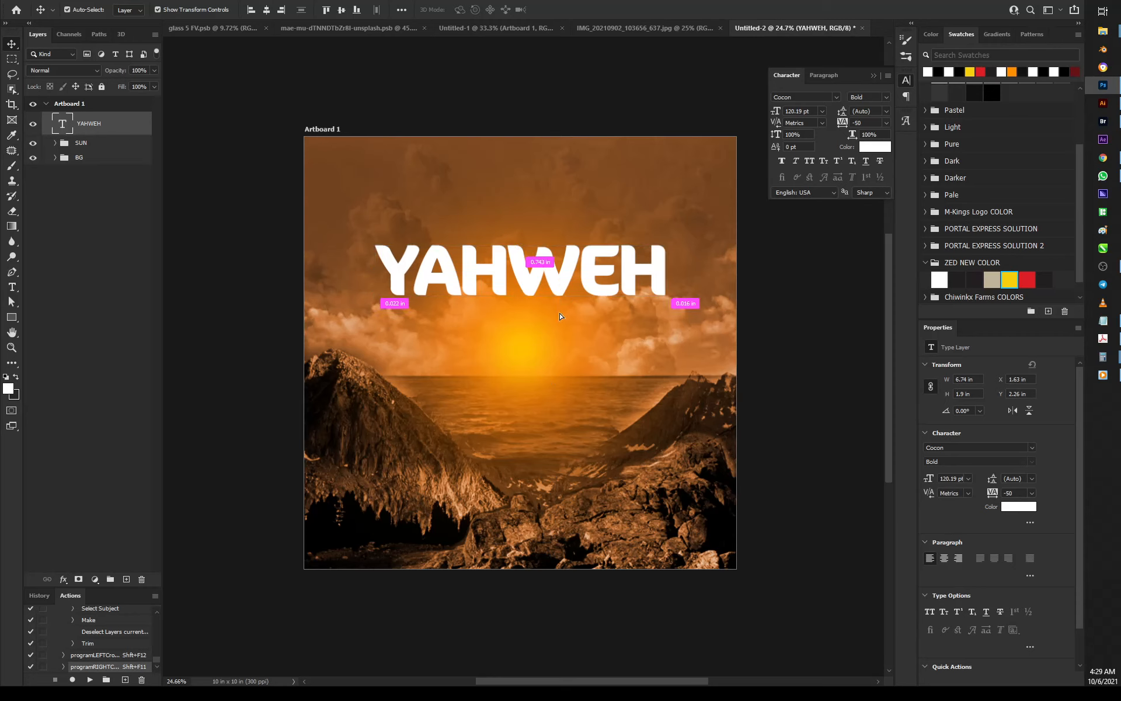
pyautogui.moveTo(559, 316); pyautogui.dragTo(561, 331)
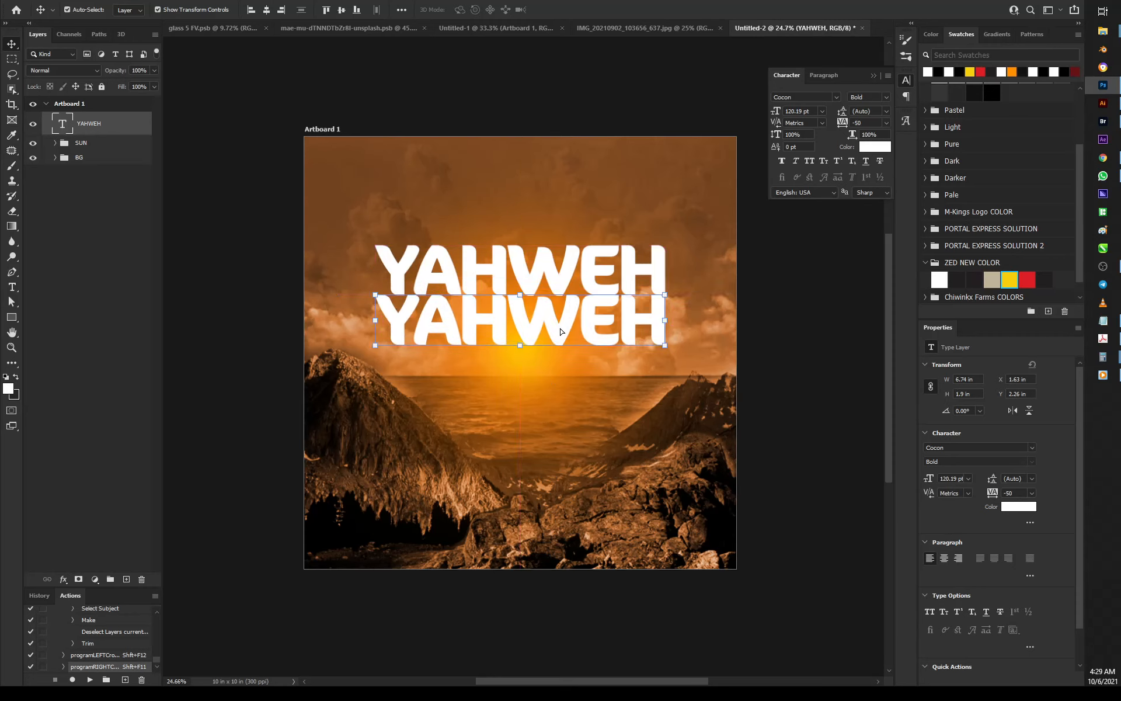
pyautogui.moveTo(556, 271); pyautogui.dragTo(558, 227)
pyautogui.click(815, 288)
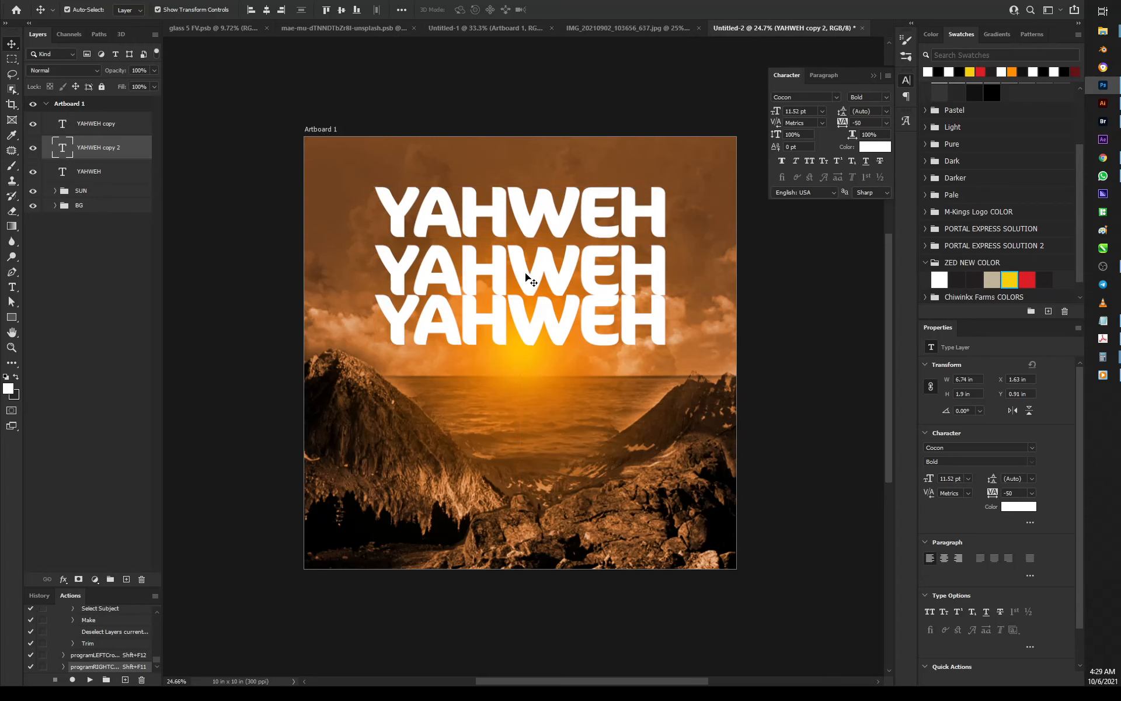
# Select the outline of the uppermost YAHWEH text's letters, hide that text layer, and add a new empty layer
pyautogui.click(533, 228)
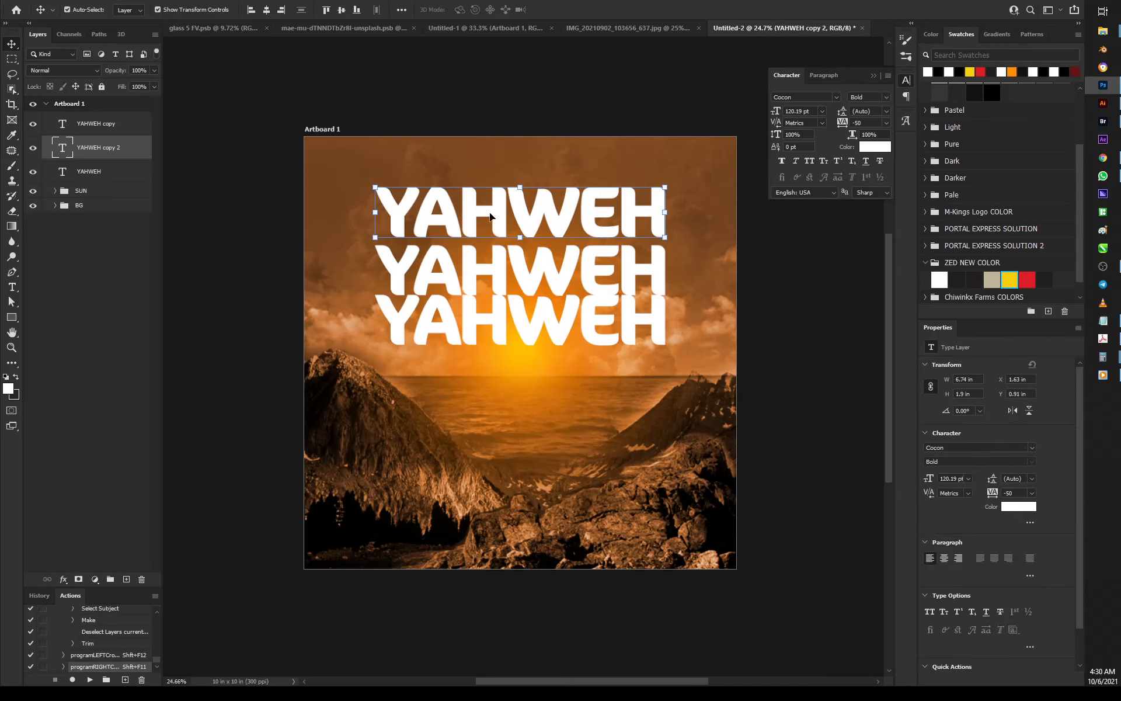
pyautogui.keyDown('ctrl'); pyautogui.click(67, 151); pyautogui.keyUp('ctrl')
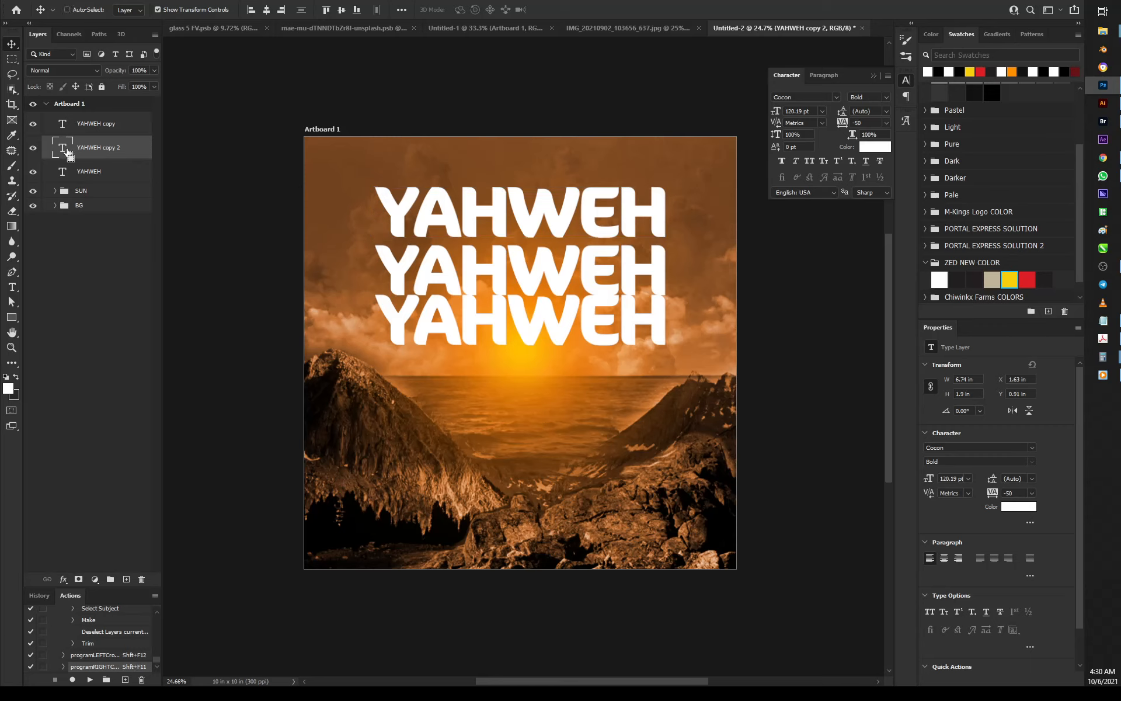
pyautogui.keyDown('ctrl'); pyautogui.click(66, 150); pyautogui.keyUp('ctrl')
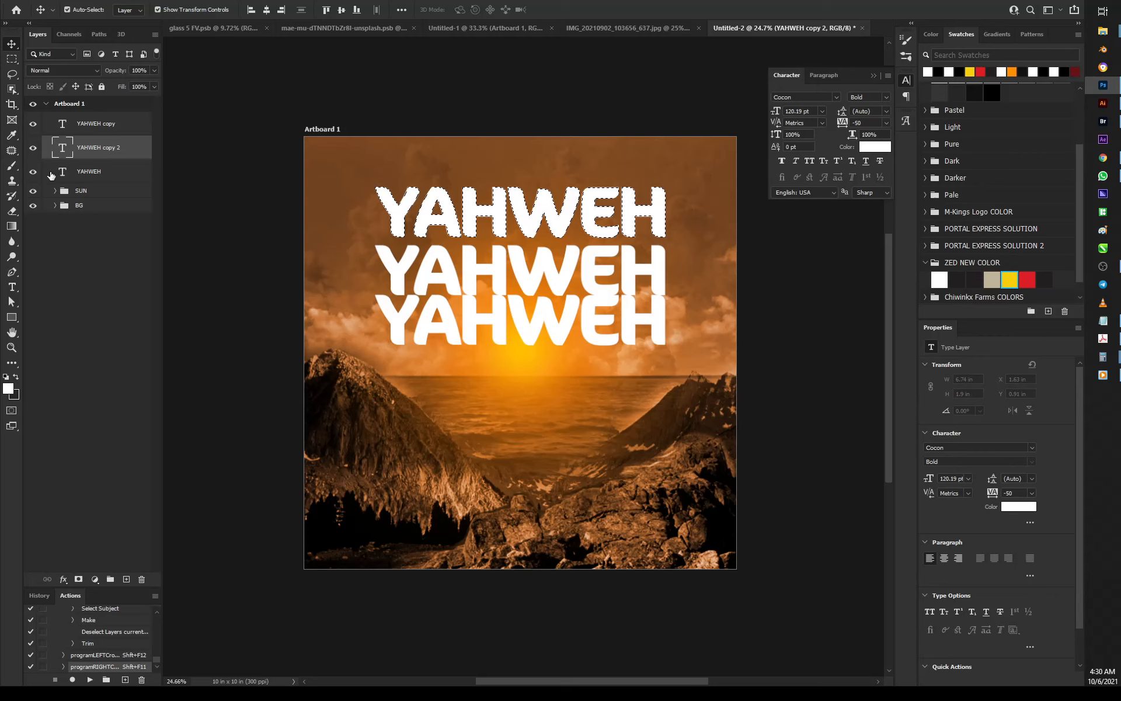
pyautogui.click(33, 149)
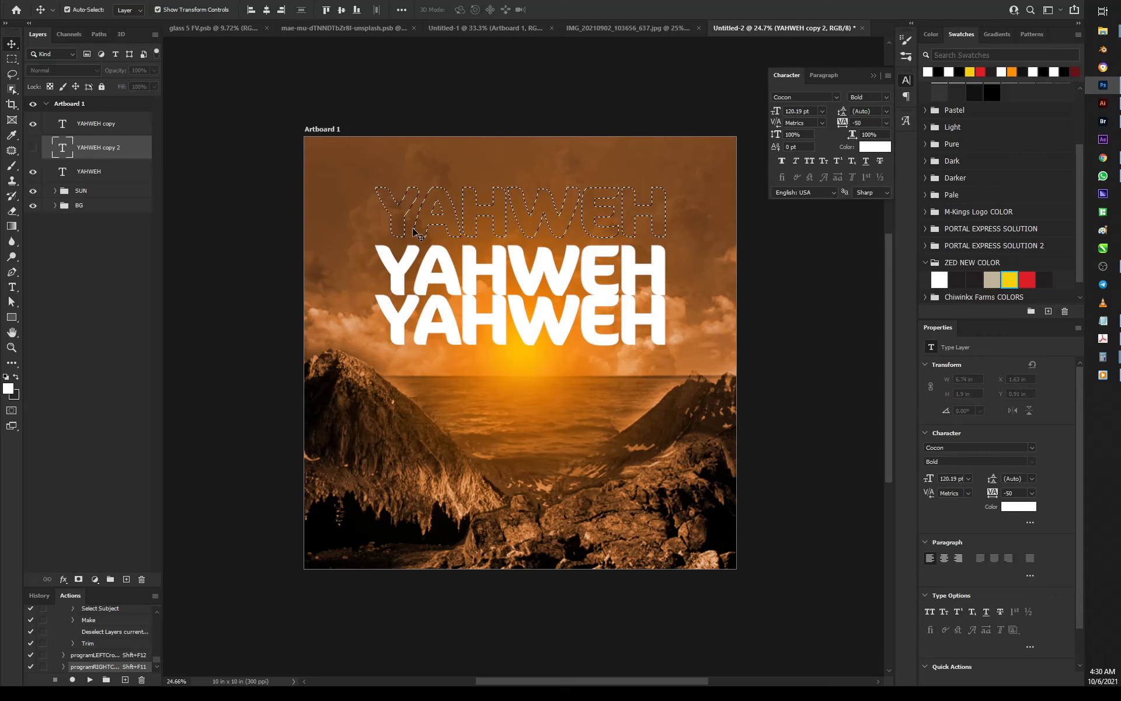
pyautogui.click(126, 579)
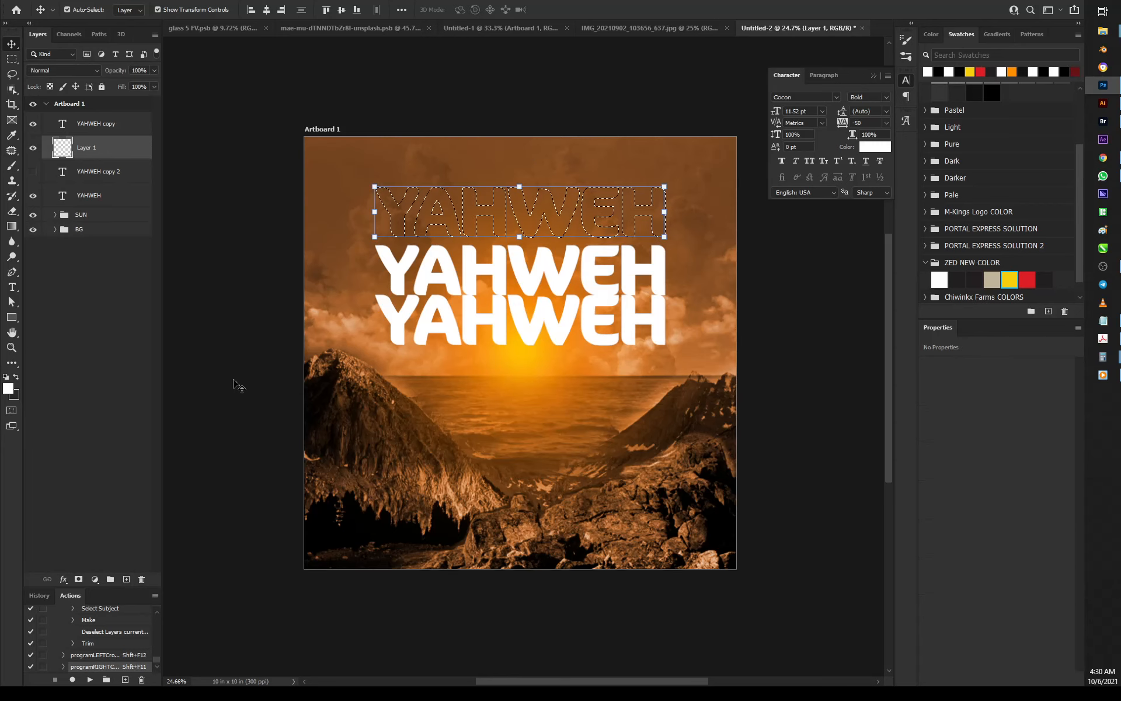
pyautogui.hotkey('shift', 'F5')
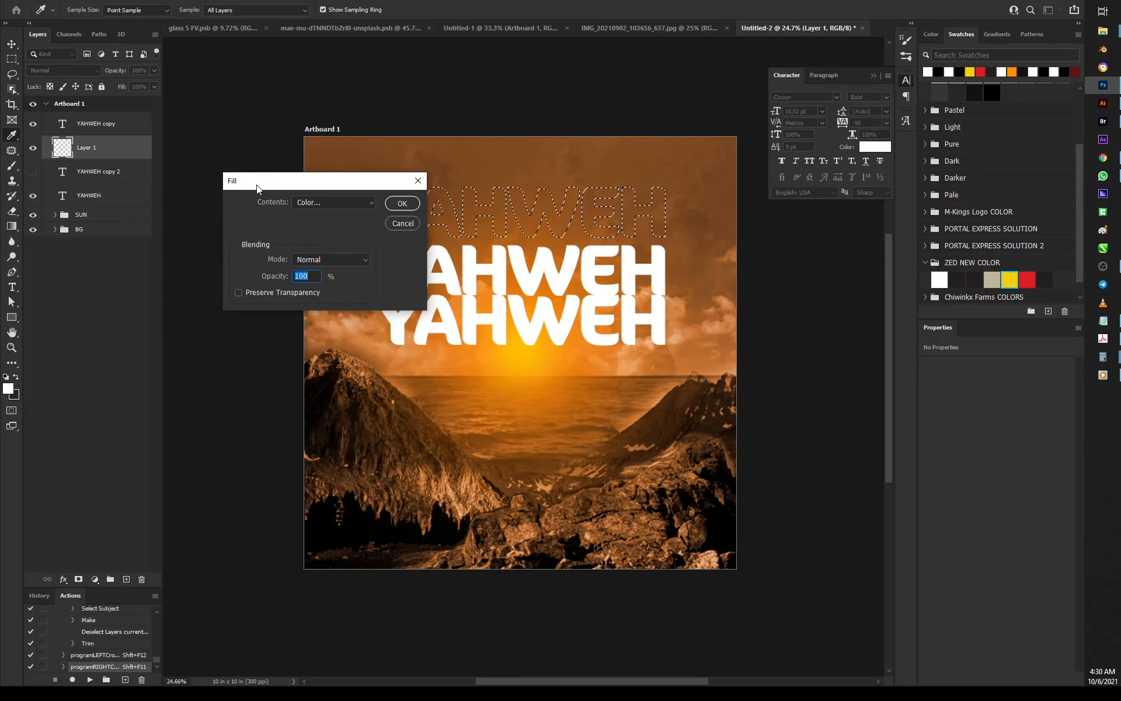
pyautogui.press('Escape')
pyautogui.press('v')
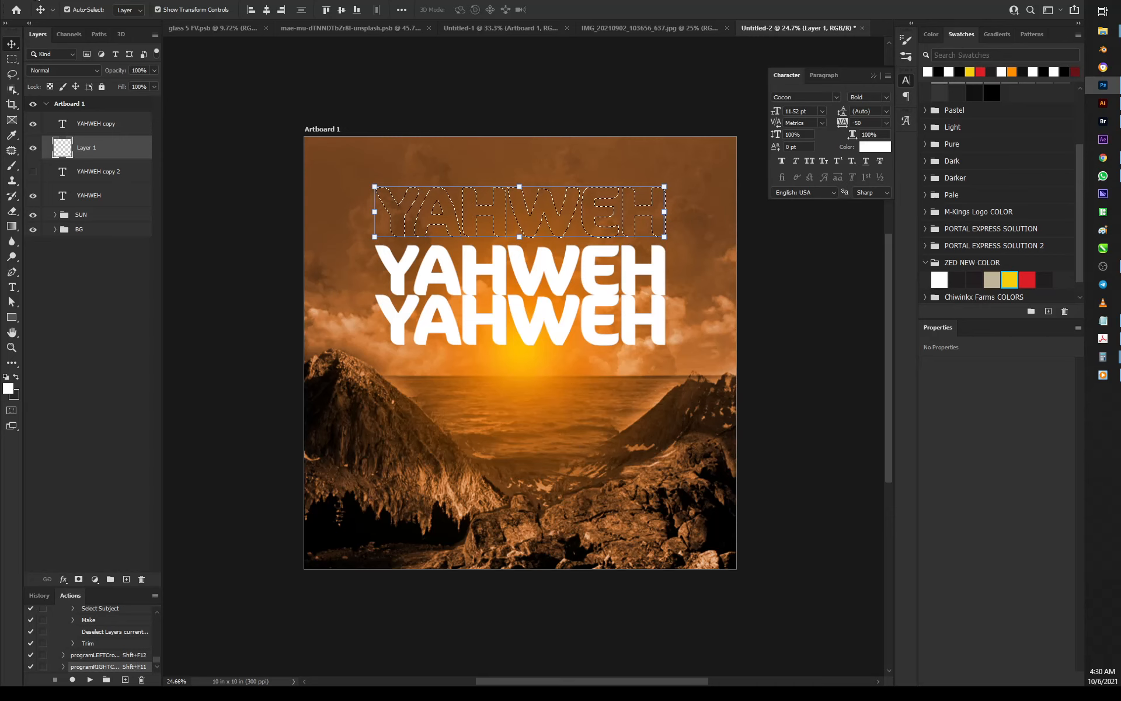
# Fill the YAHWEH letter selection on the new layer with the golden yellow colour f7bd0e in Normal mode at 100% opacity
pyautogui.click(43, 1)
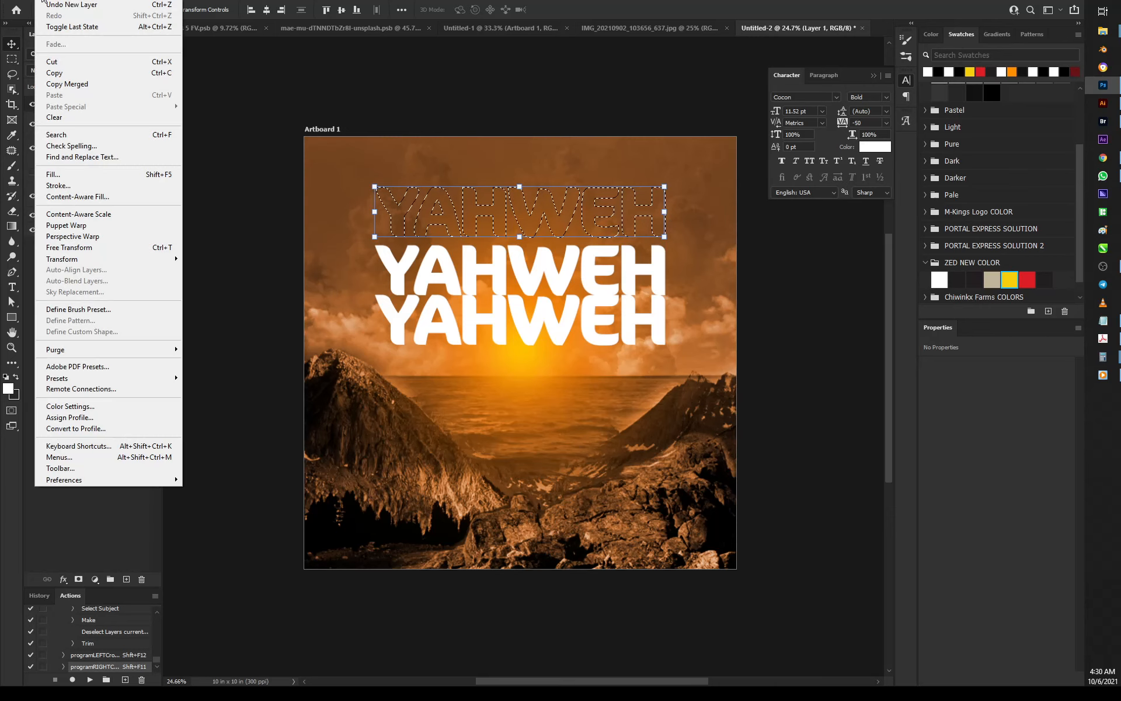
pyautogui.click(65, 178)
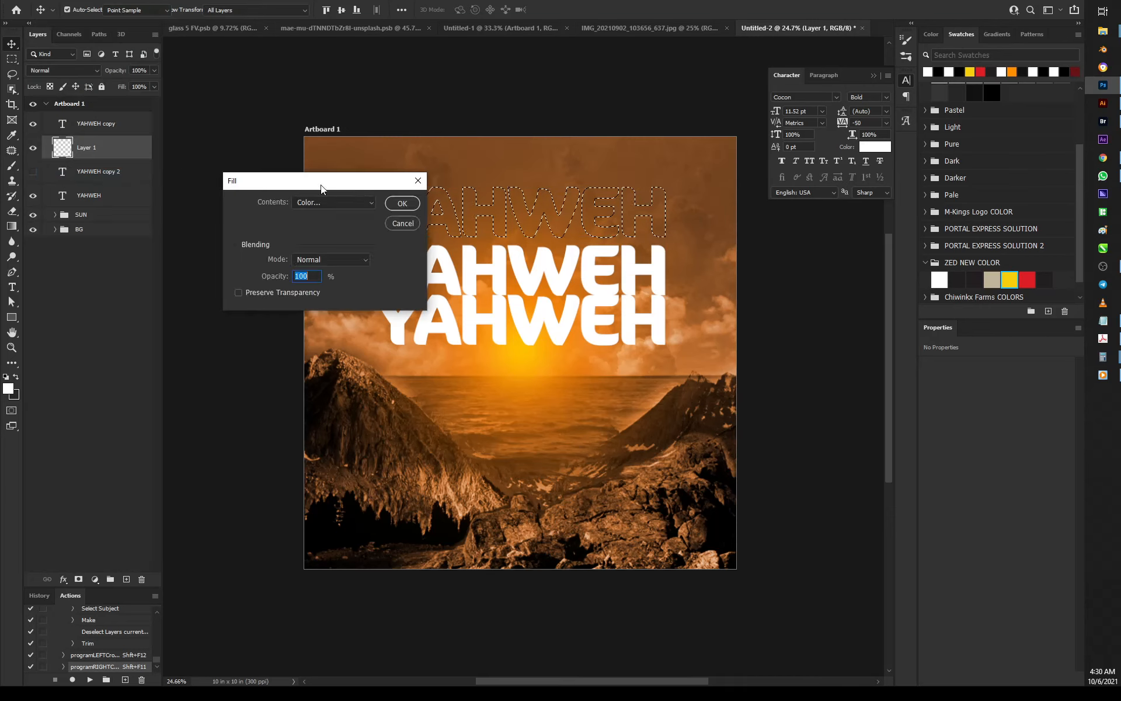
pyautogui.moveTo(321, 185); pyautogui.dragTo(808, 247)
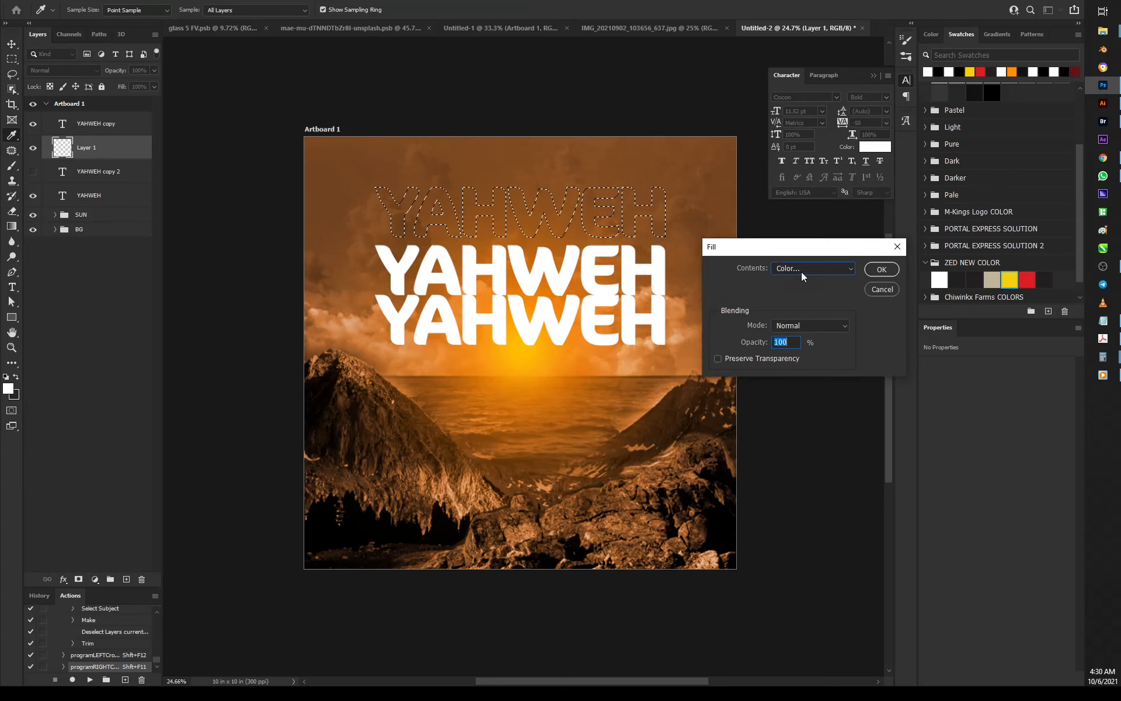
pyautogui.click(802, 272)
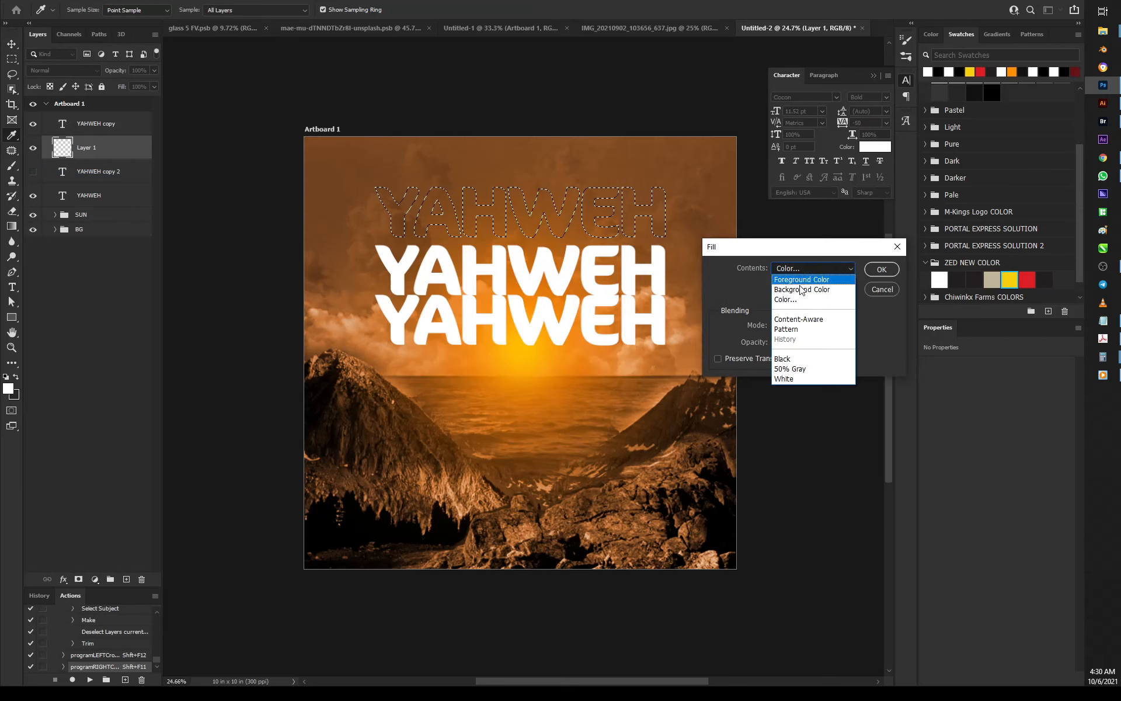
pyautogui.click(799, 300)
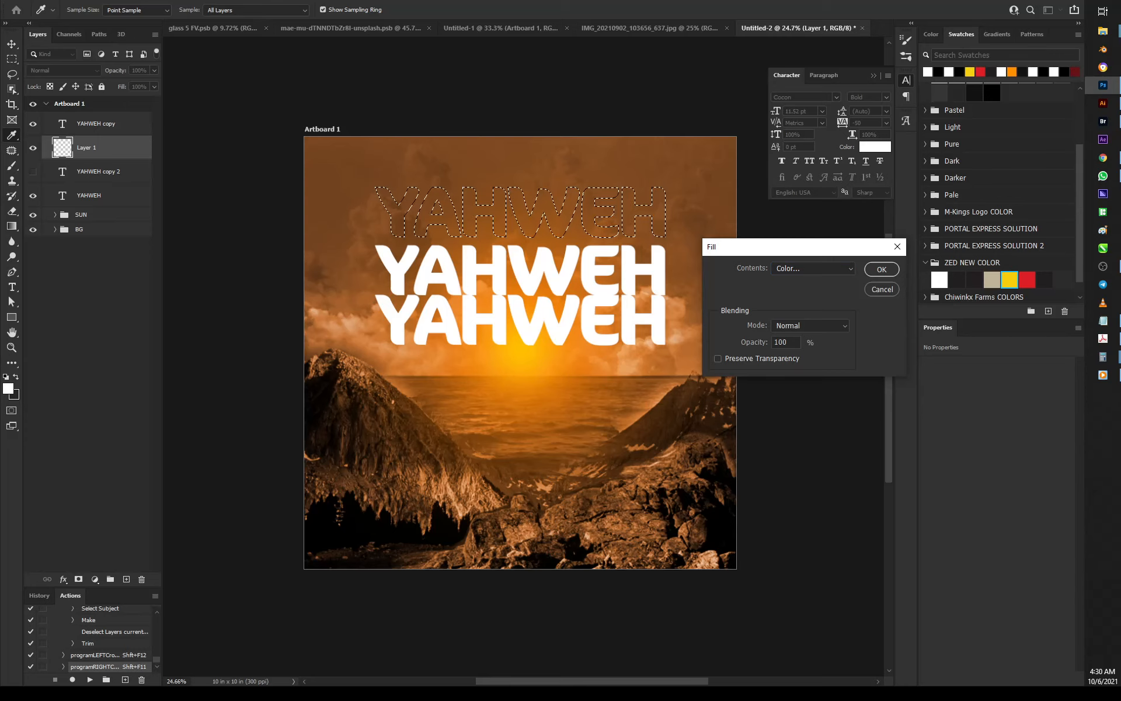
pyautogui.moveTo(0, 429); pyautogui.dragTo(619, 342)
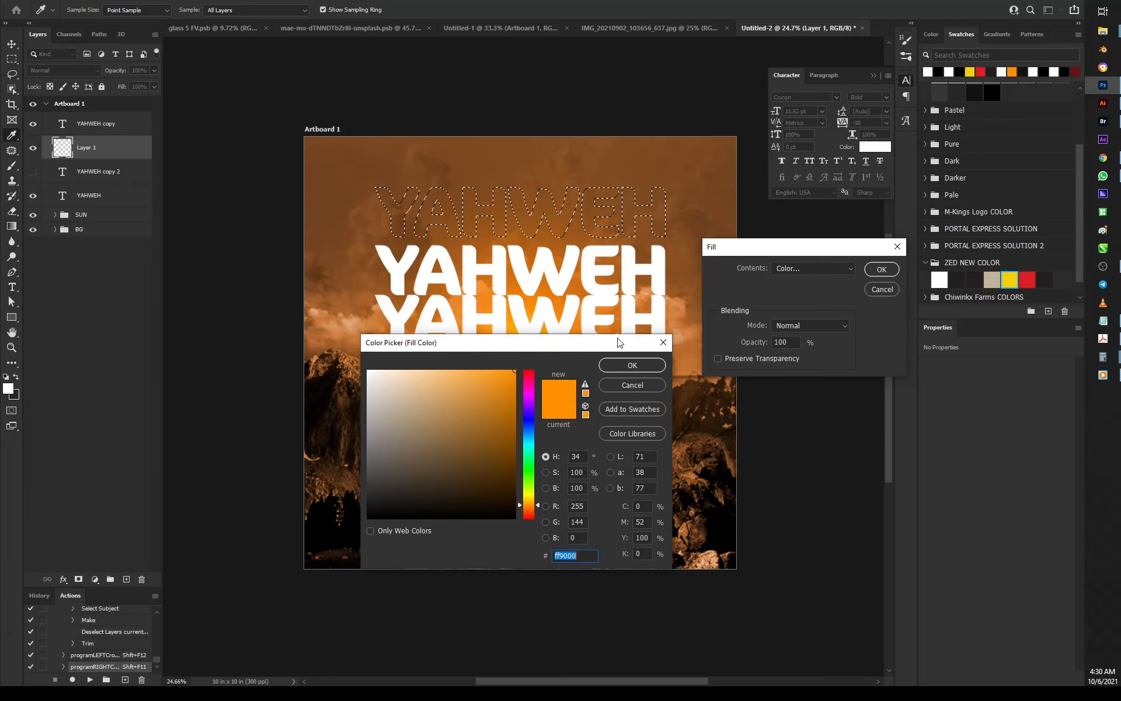
pyautogui.click(971, 72)
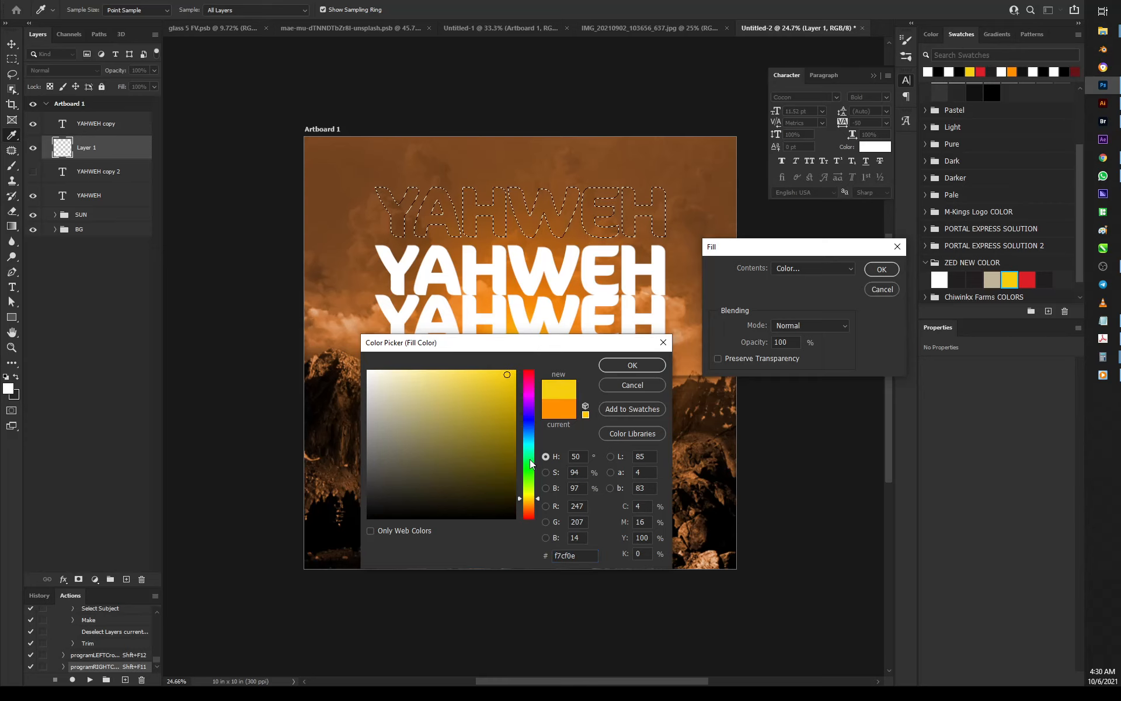
pyautogui.click(529, 501)
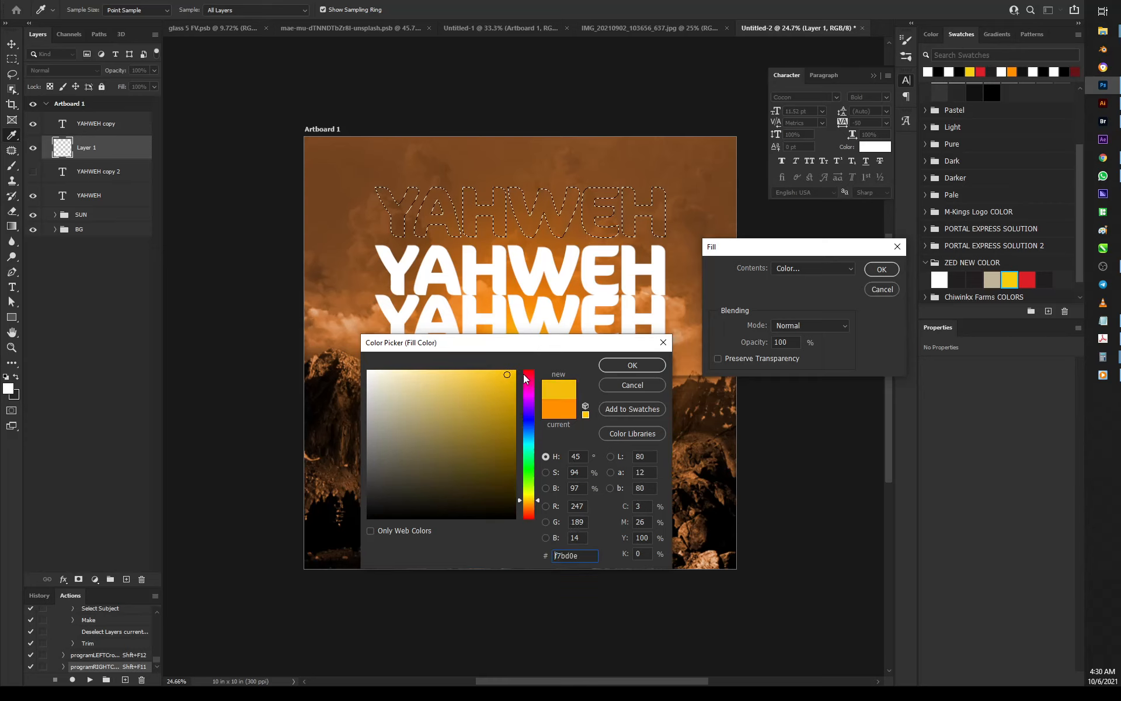
pyautogui.click(640, 364)
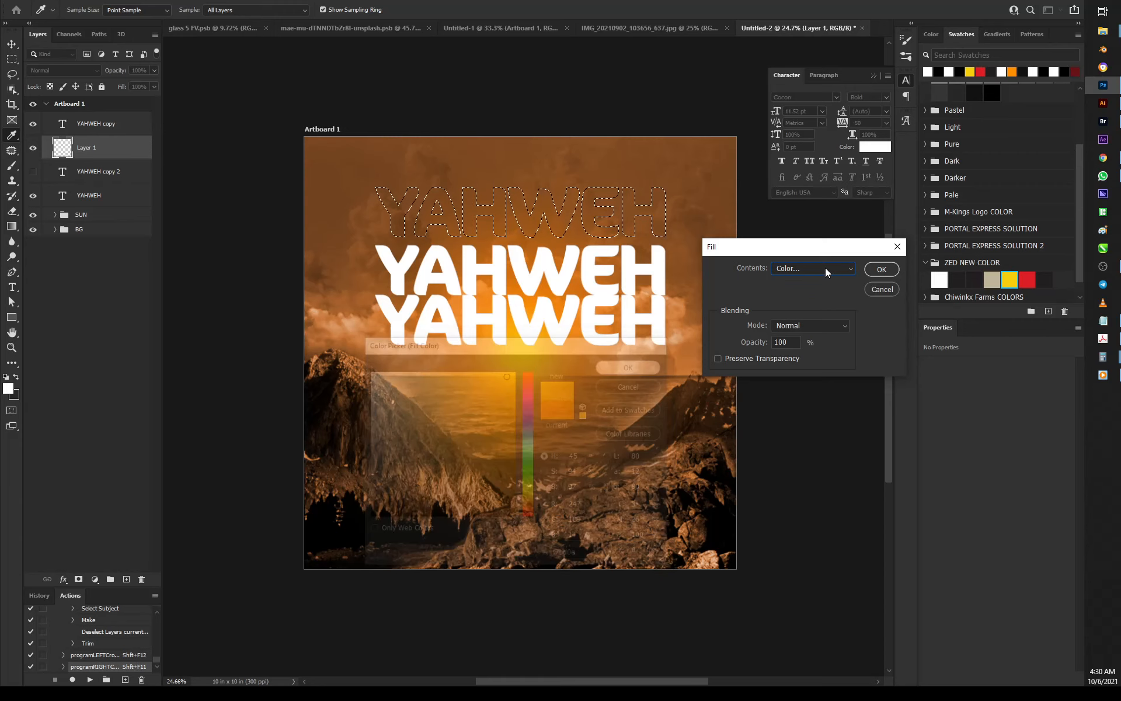
pyautogui.click(876, 269)
pyautogui.press('v')
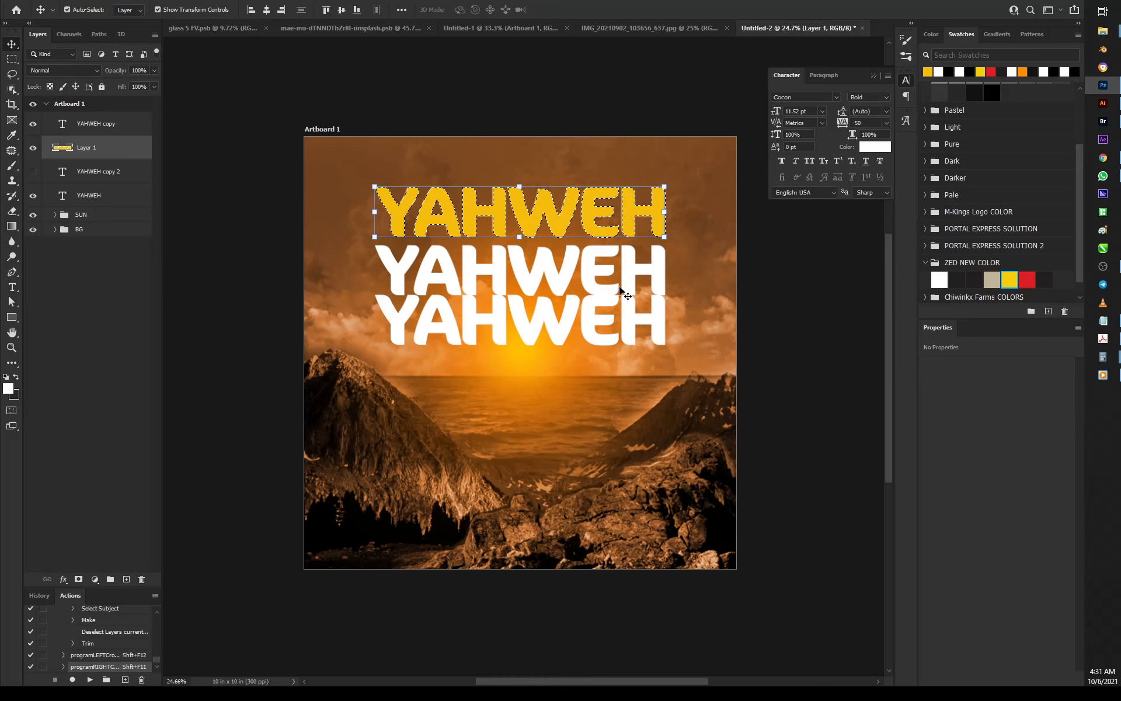
# Contract the selection around the yellow YAHWEH letters by 5 pixels
pyautogui.scroll(3, 452, 207)
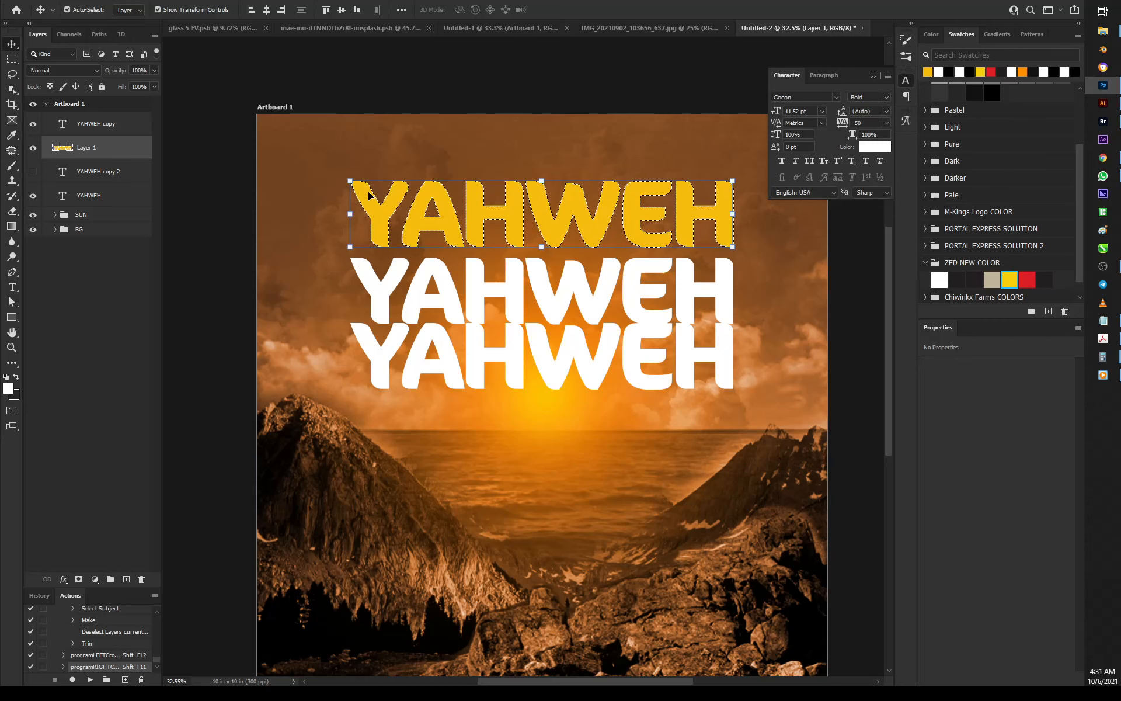
pyautogui.click(145, 1)
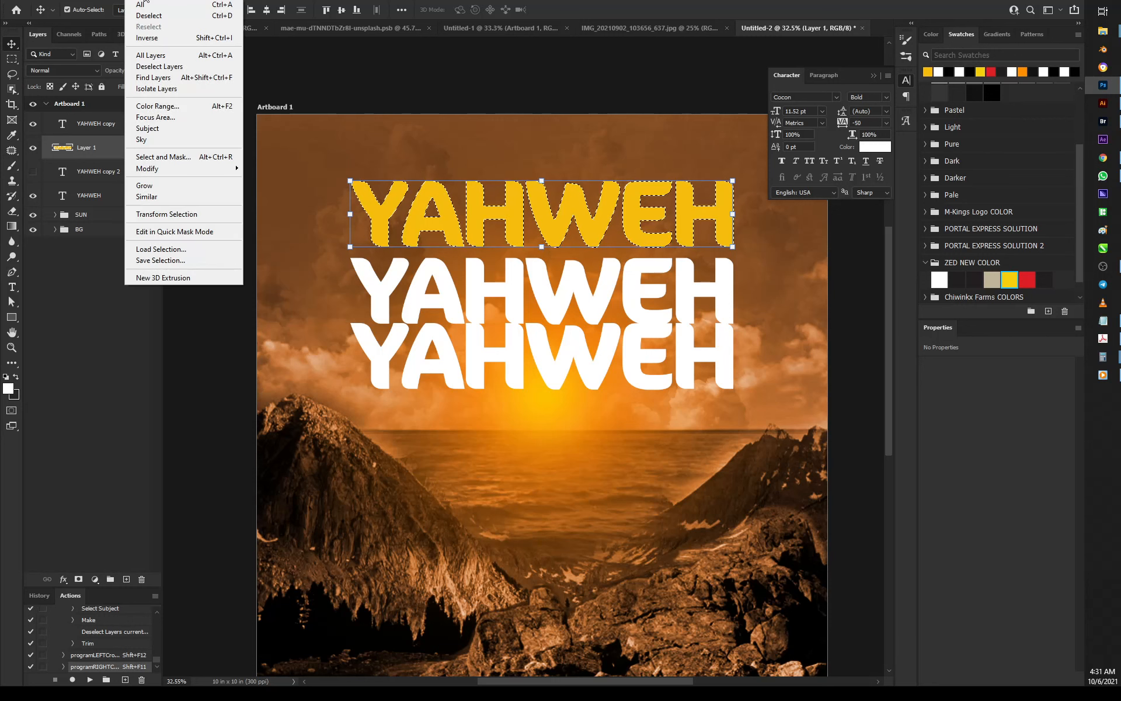
pyautogui.moveTo(169, 173)
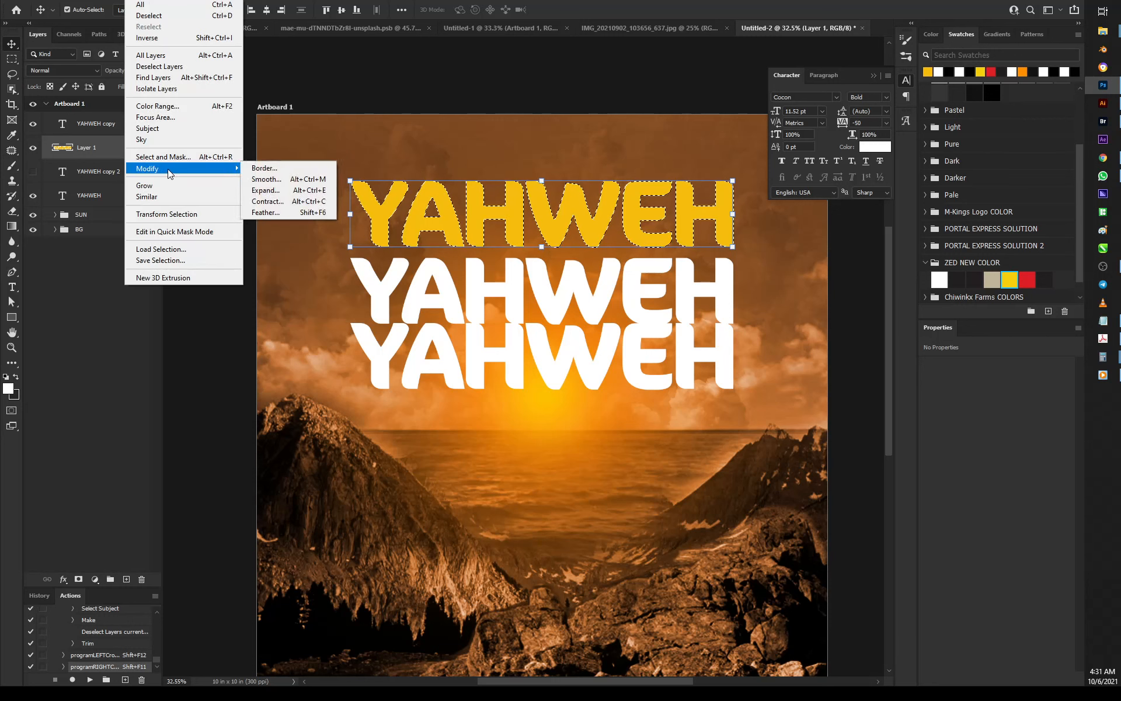
pyautogui.click(294, 205)
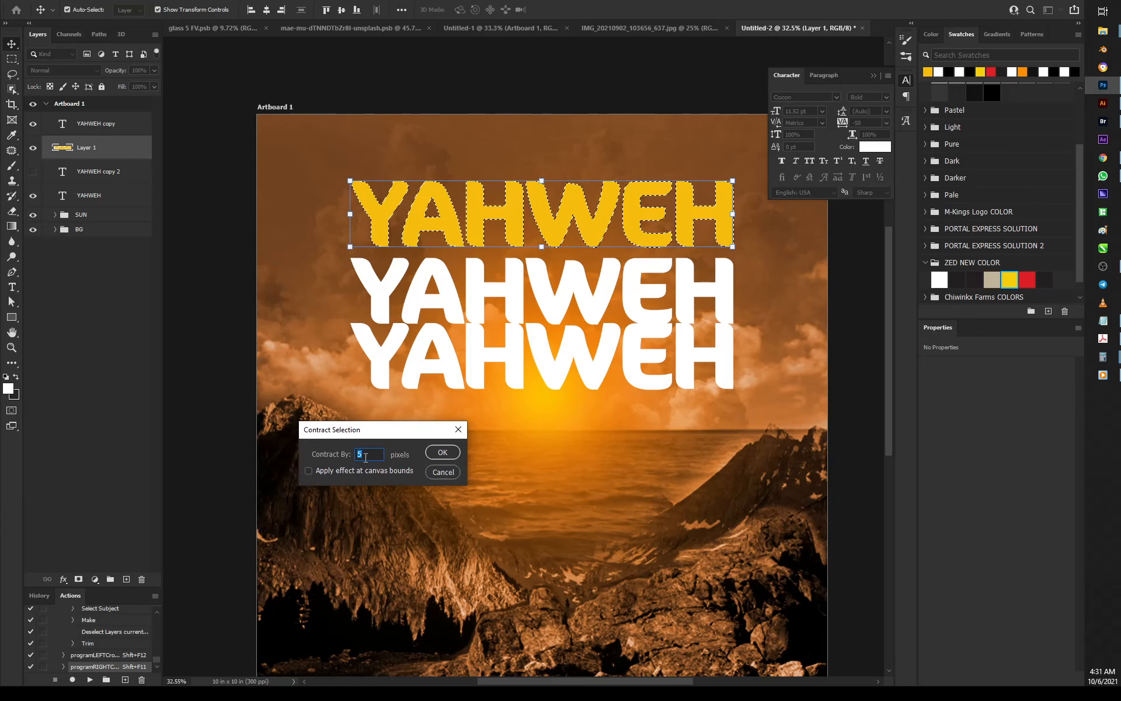
pyautogui.press('Return')
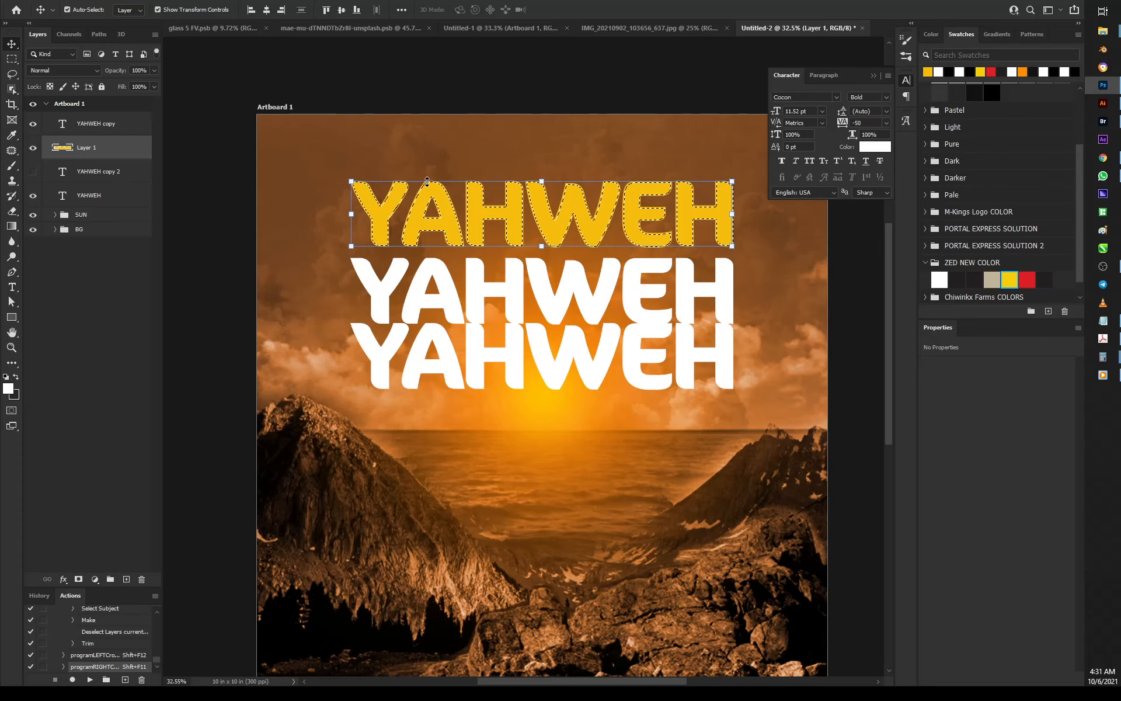
# Try masking out the selected letter interiors on the yellow YAHWEH layer, and undo that mask
pyautogui.scroll(3, 419, 180)
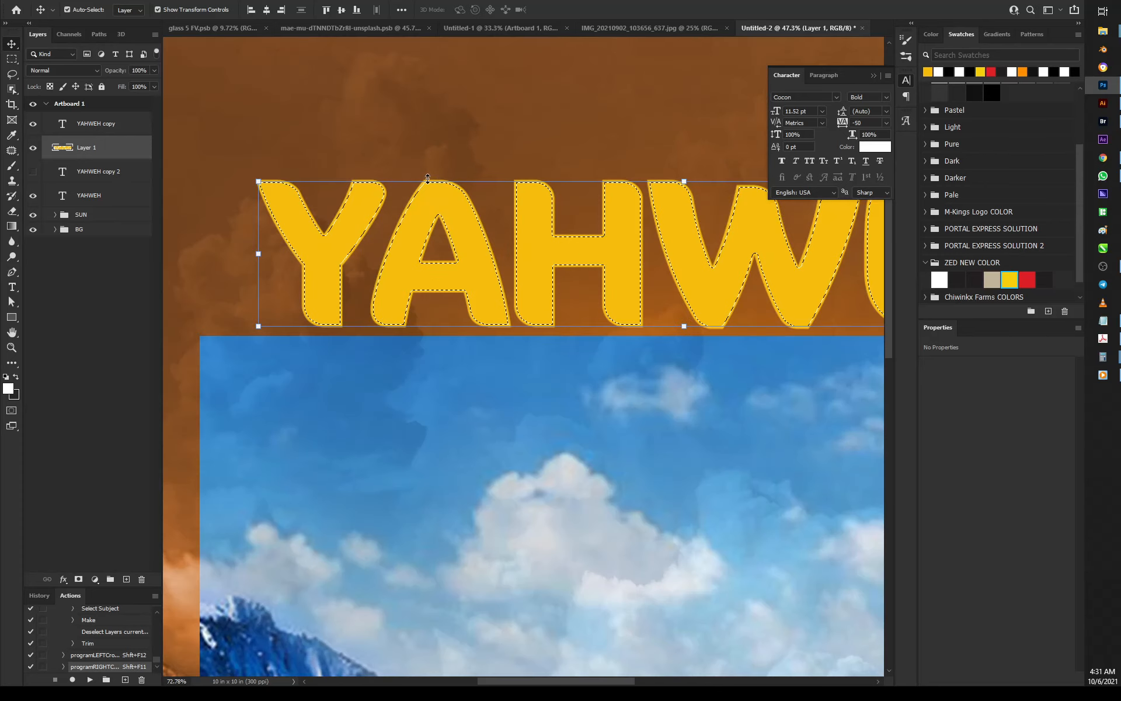
pyautogui.scroll(4, 428, 178)
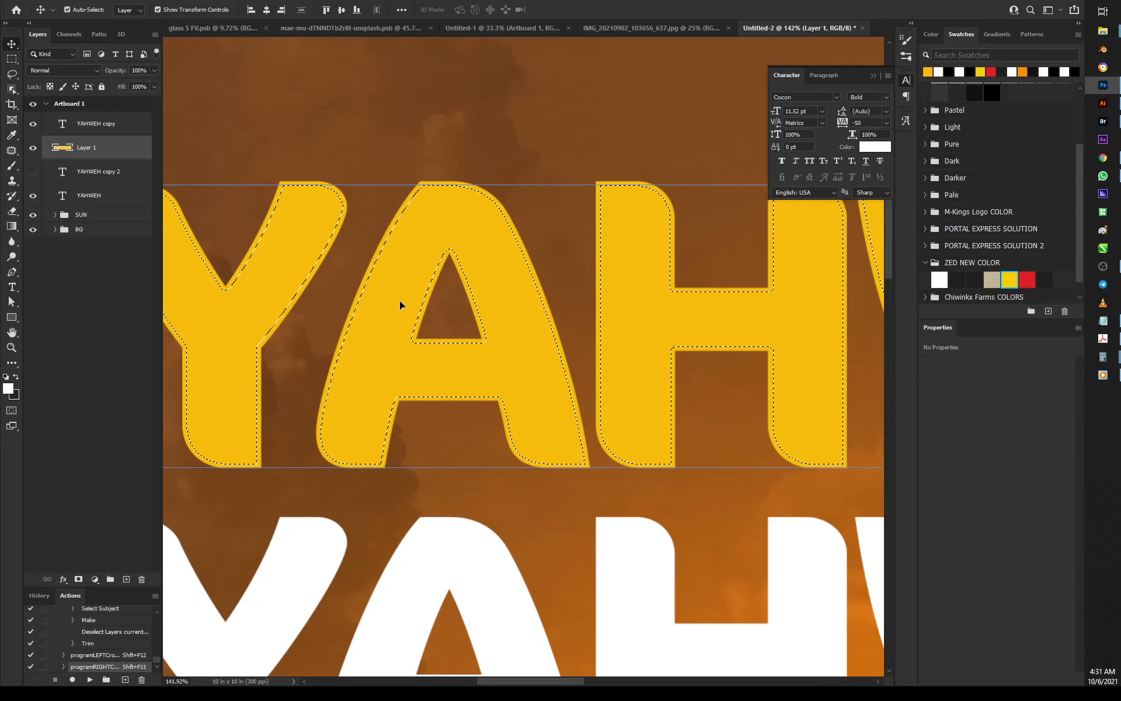
pyautogui.click(79, 579)
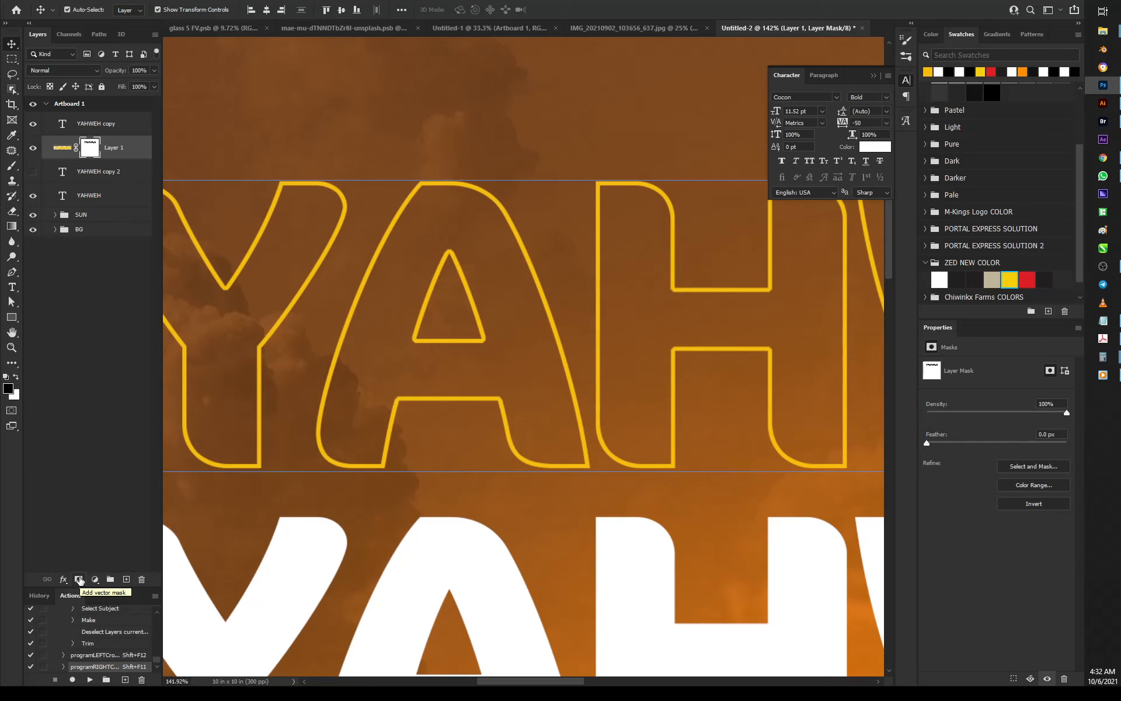
pyautogui.hotkey('ctrl', '0')
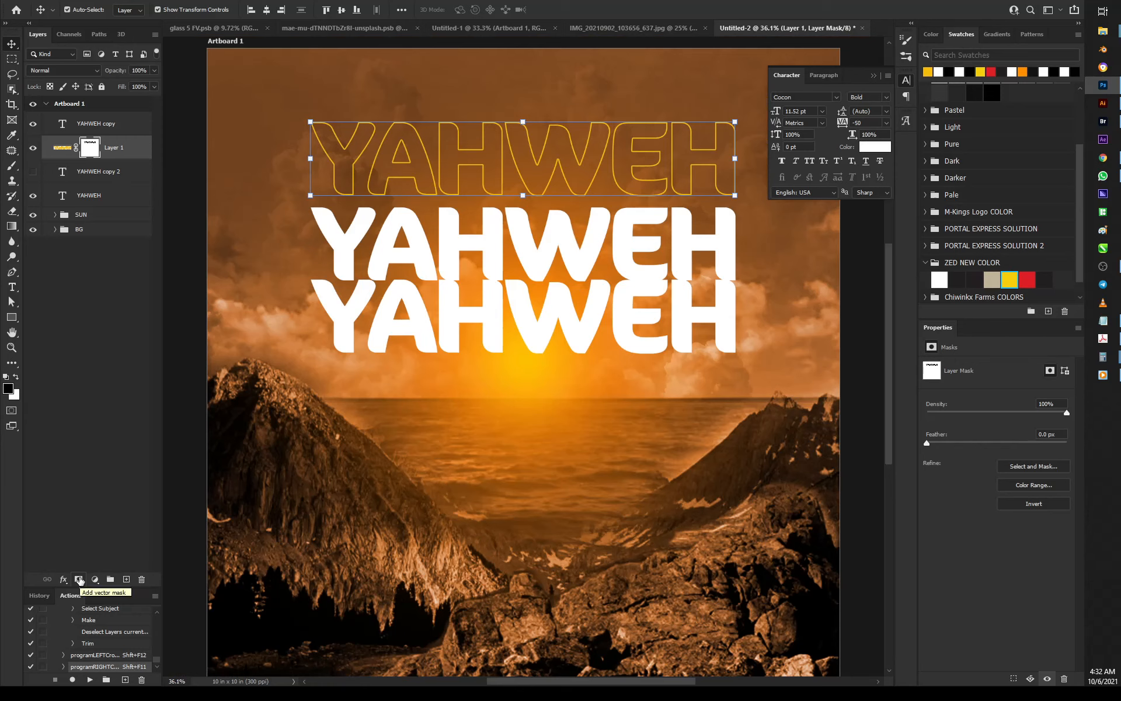
pyautogui.hotkey('ctrl', 'z')
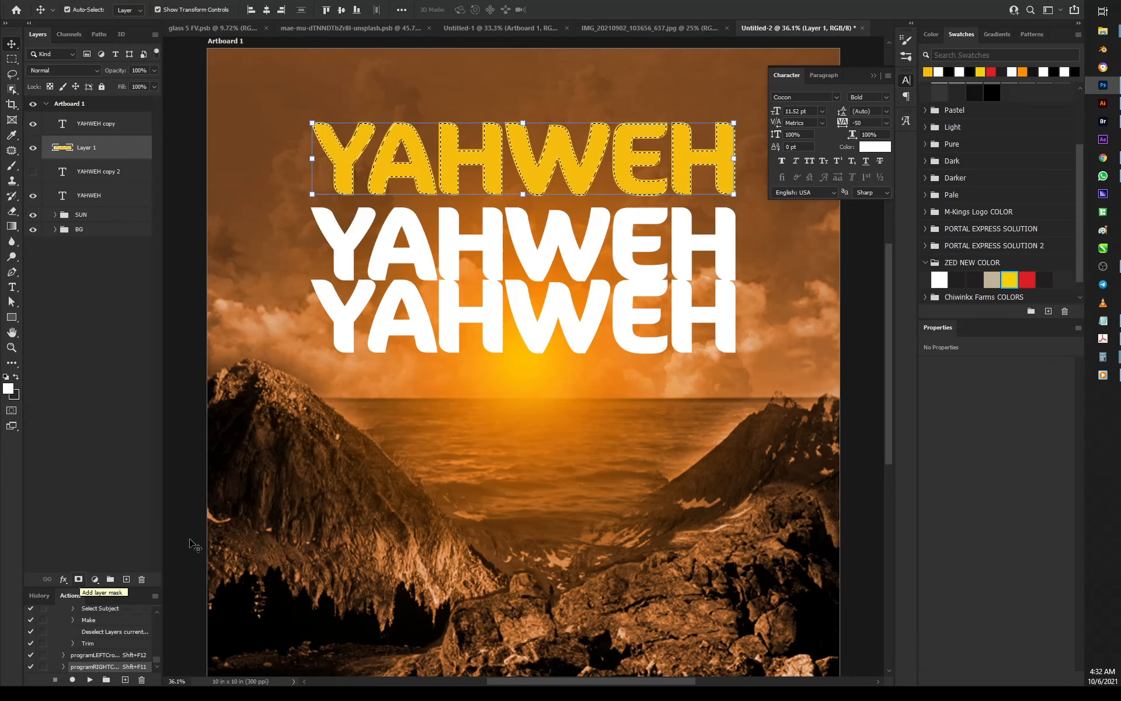
# Add a layer mask from the contracted selection to the yellow YAHWEH layer and invert it, leaving a thin letter outline
pyautogui.click(79, 580)
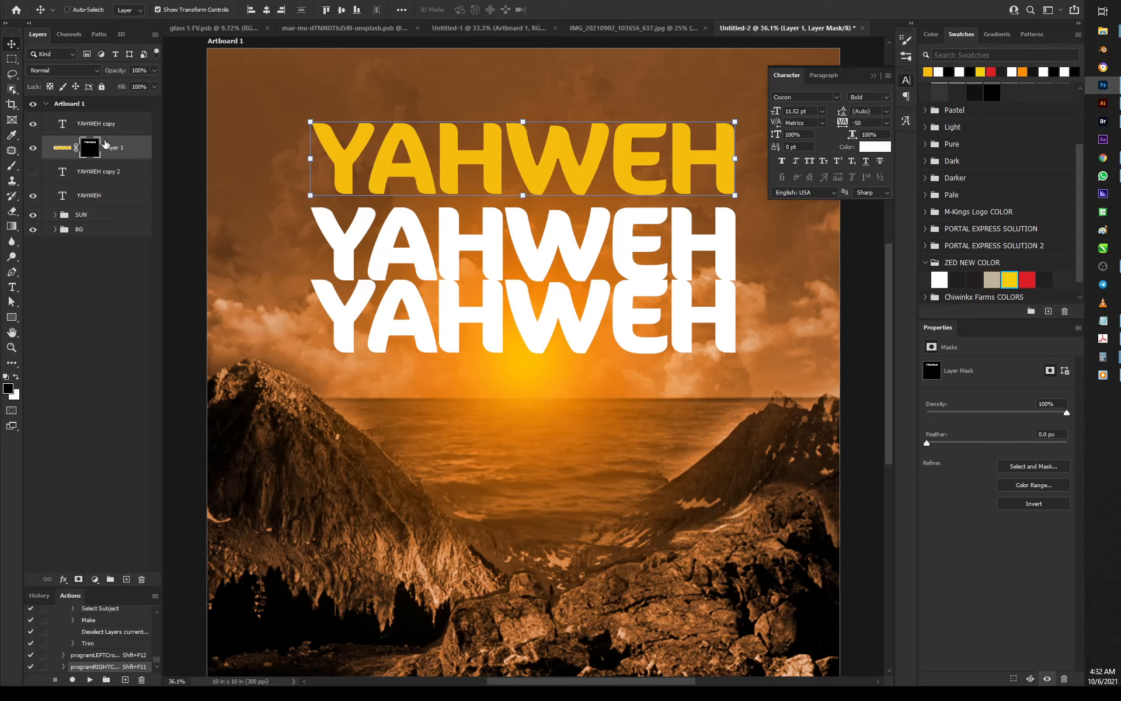
pyautogui.hotkey('ctrl', 'i')
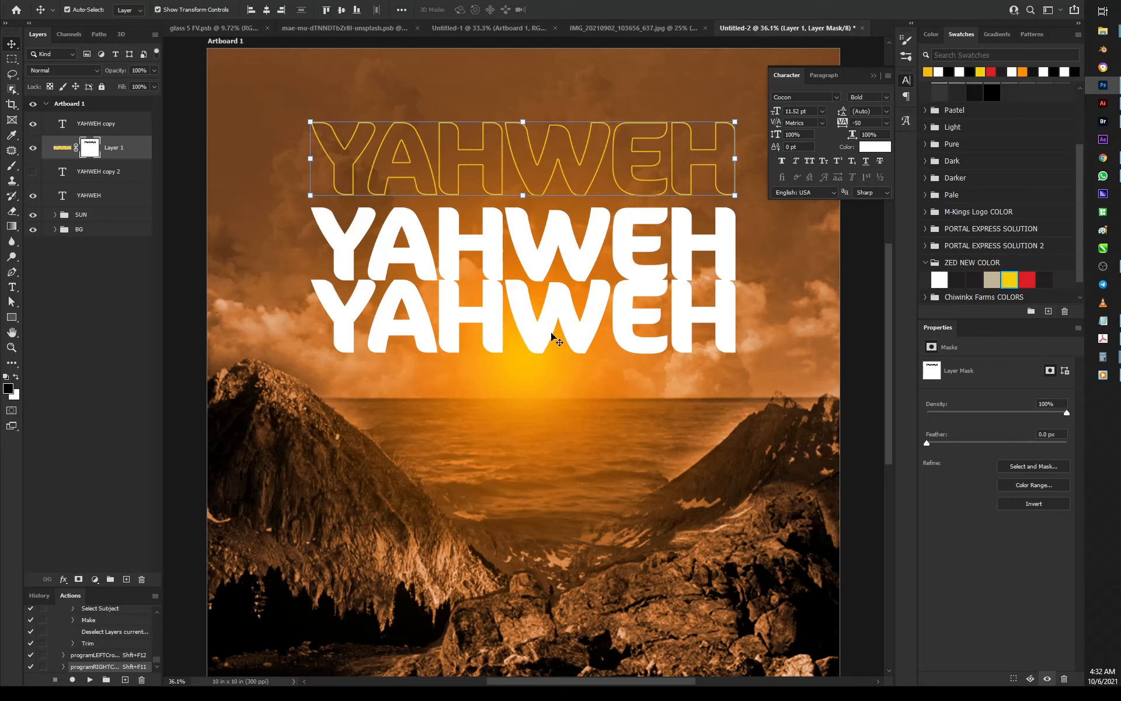
# Delete the lowest white YAHWEH text copy and convert the yellow outlined YAHWEH layer to a smart object
pyautogui.click(552, 302)
pyautogui.press('Delete')
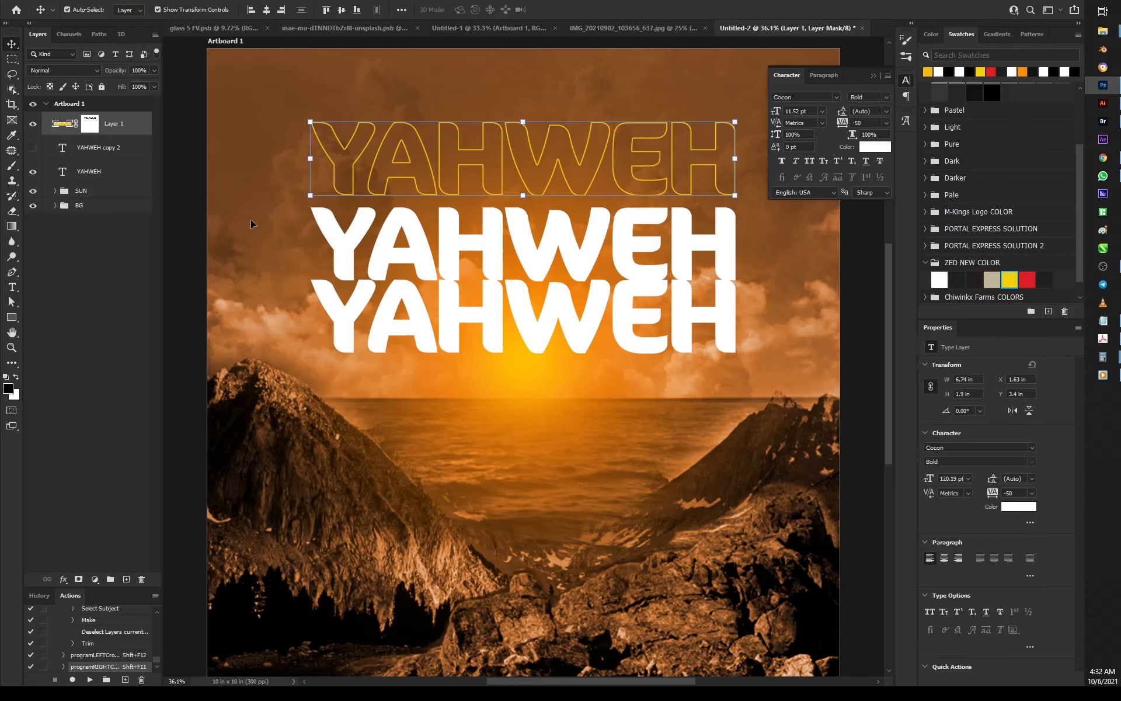
pyautogui.click(120, 128)
pyautogui.rightClick(120, 128)
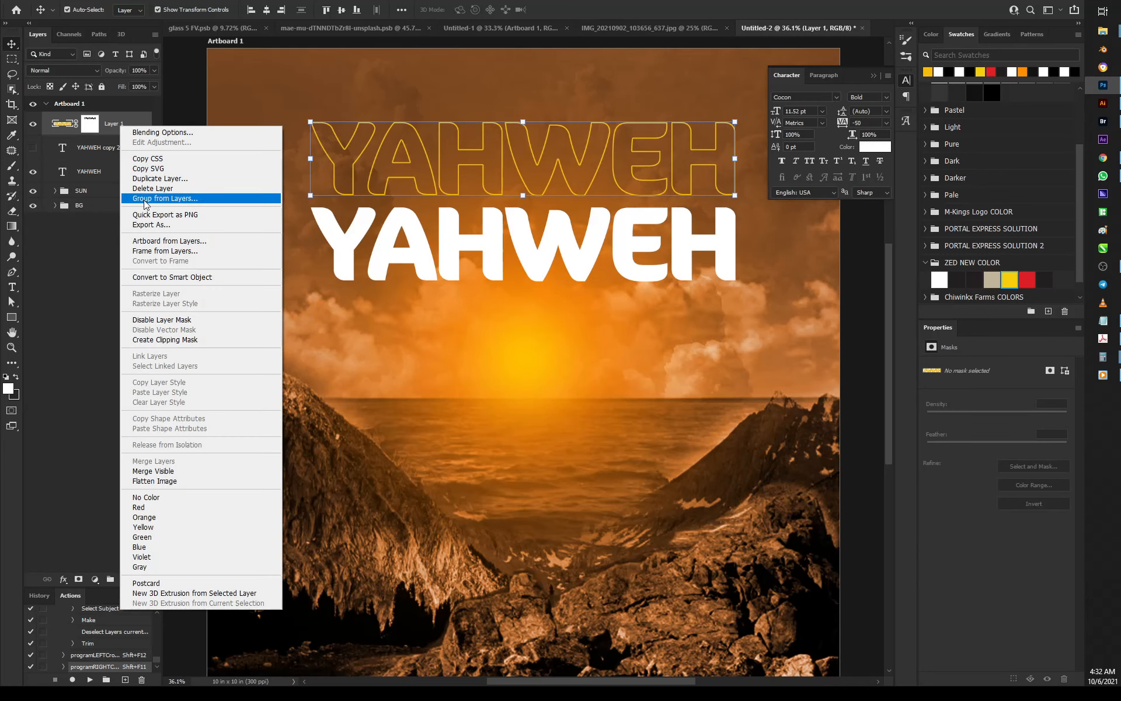
pyautogui.click(159, 281)
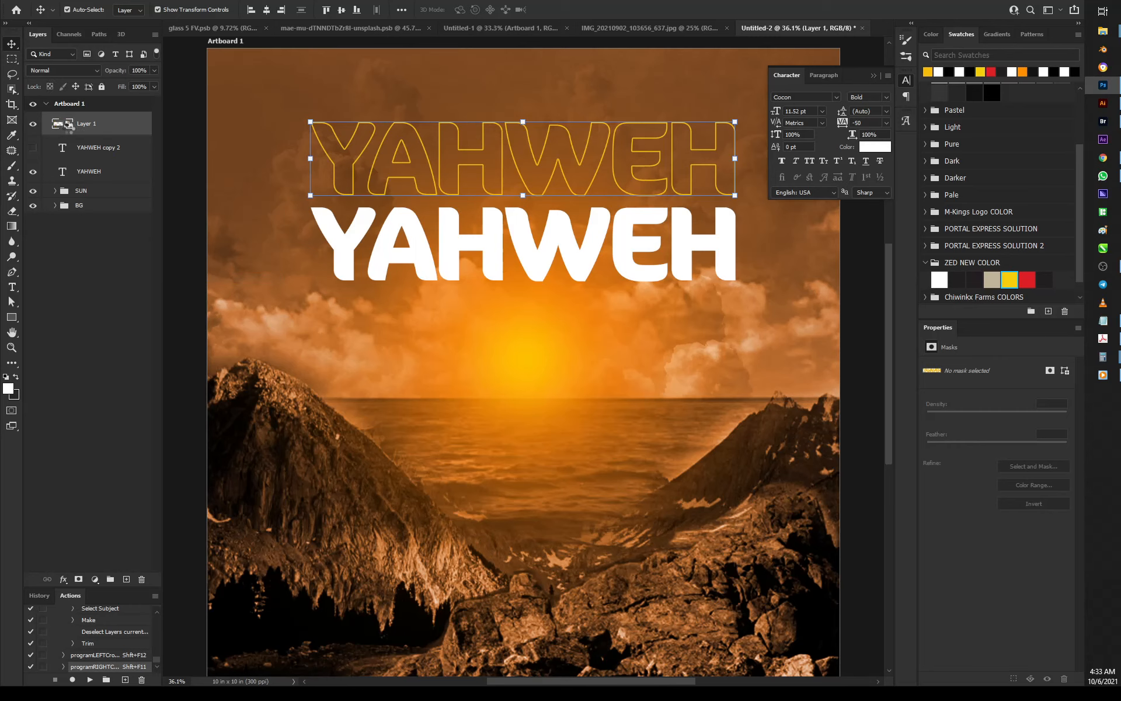
# Duplicate the outlined YAHWEH smart object and place the copy below the white YAHWEH text, shifted slightly to the left
pyautogui.hotkey('ctrl', 'j')
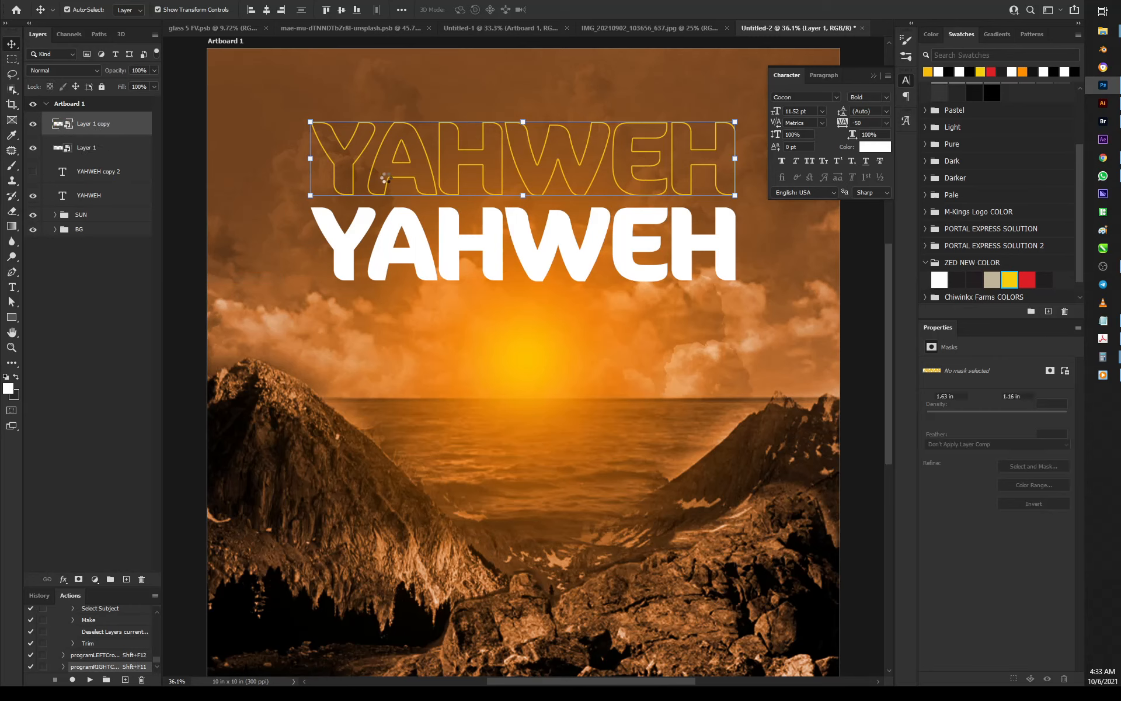
pyautogui.hotkey('ctrl', 't')
pyautogui.moveTo(450, 178); pyautogui.dragTo(429, 321)
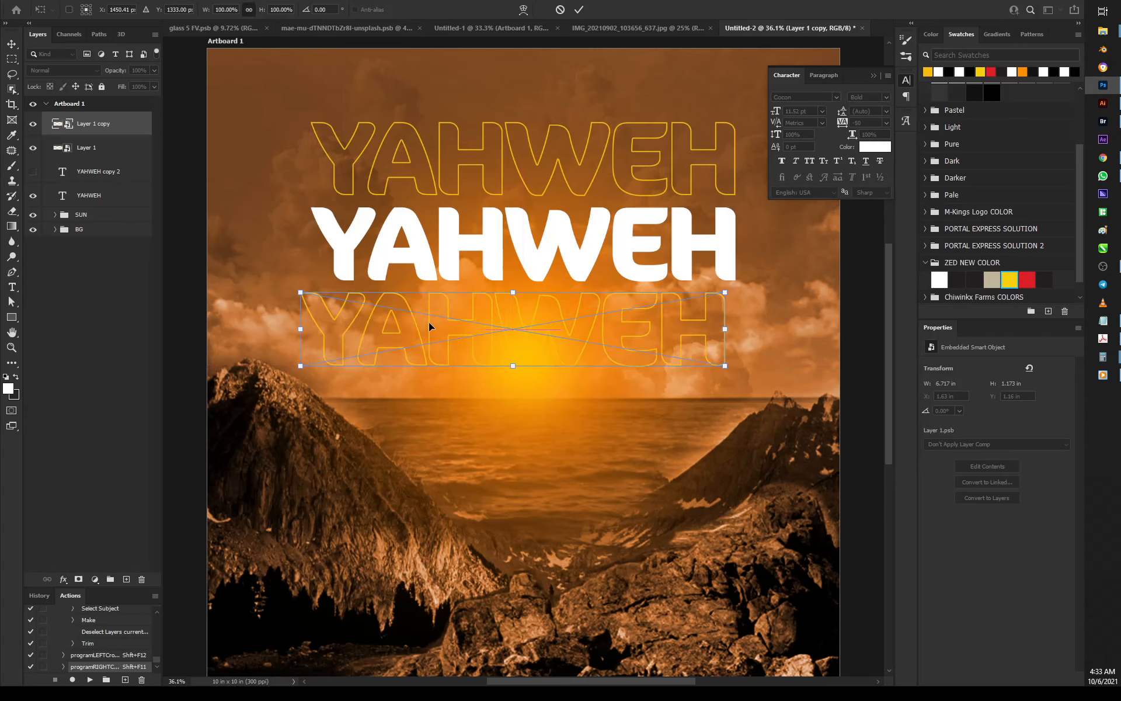
pyautogui.press('Return')
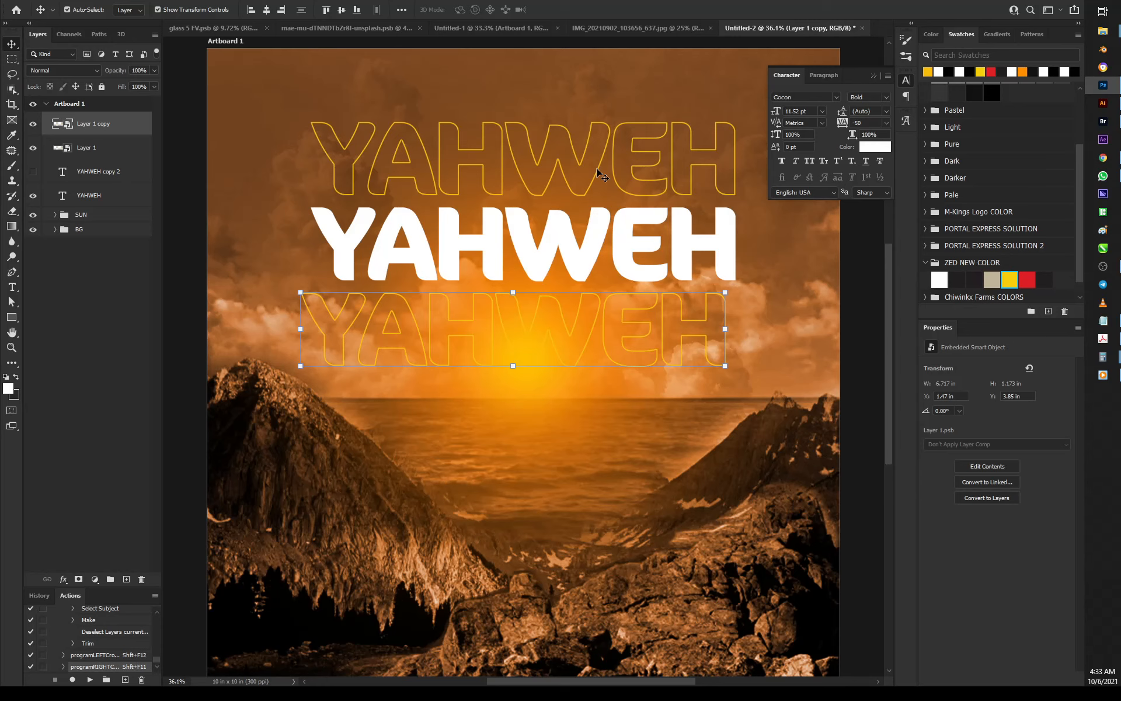
pyautogui.click(561, 235)
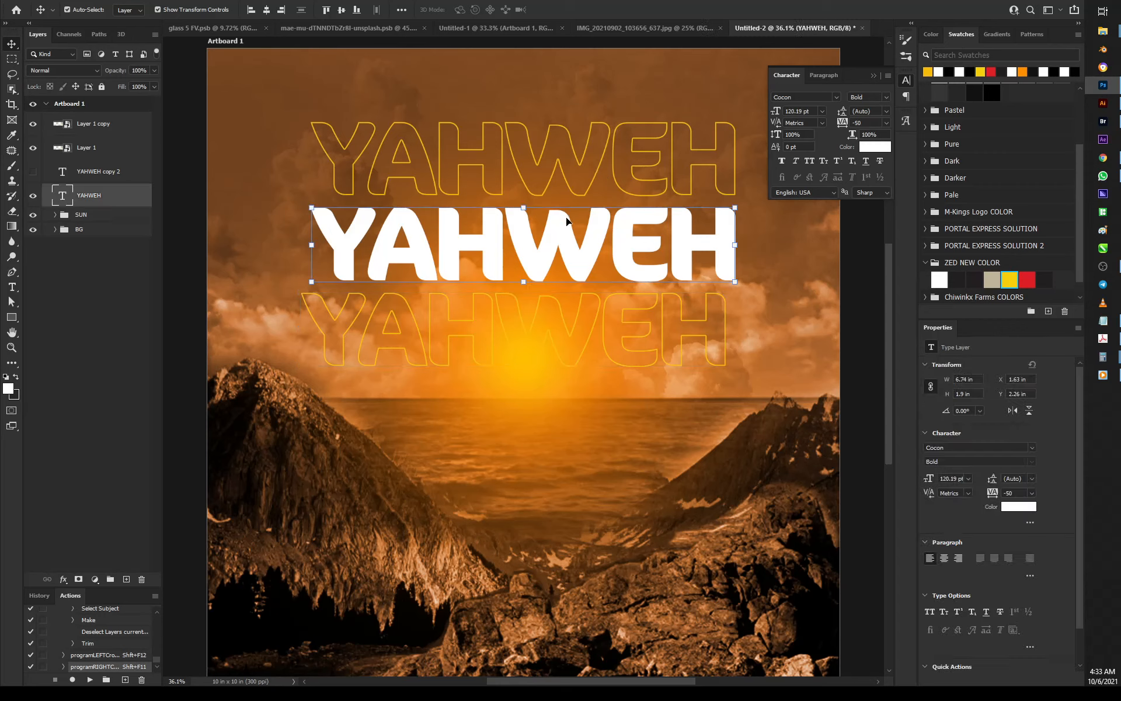
pyautogui.click(591, 159)
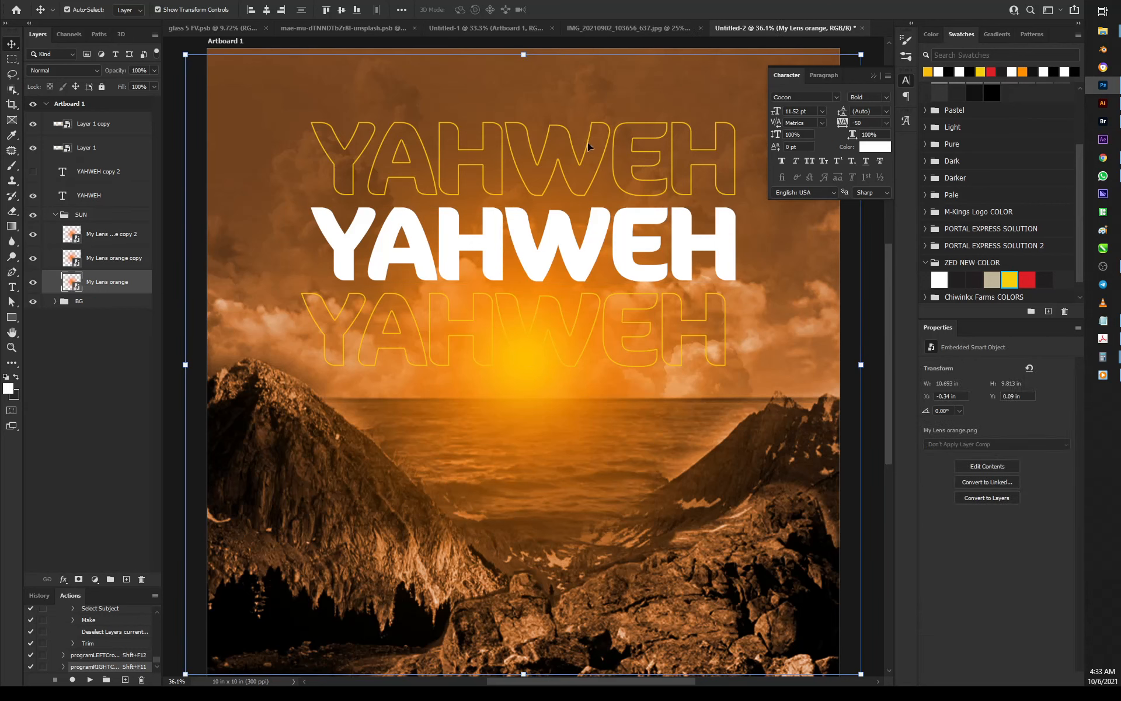
pyautogui.click(586, 146)
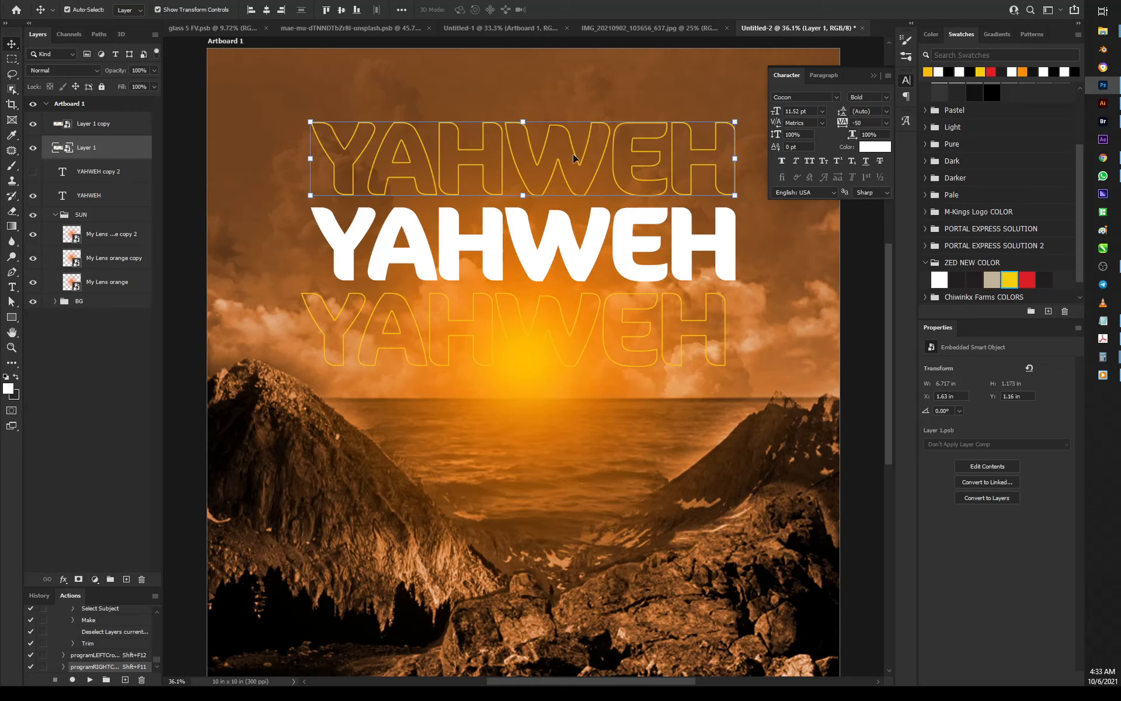
pyautogui.scroll(-3, 546, 249)
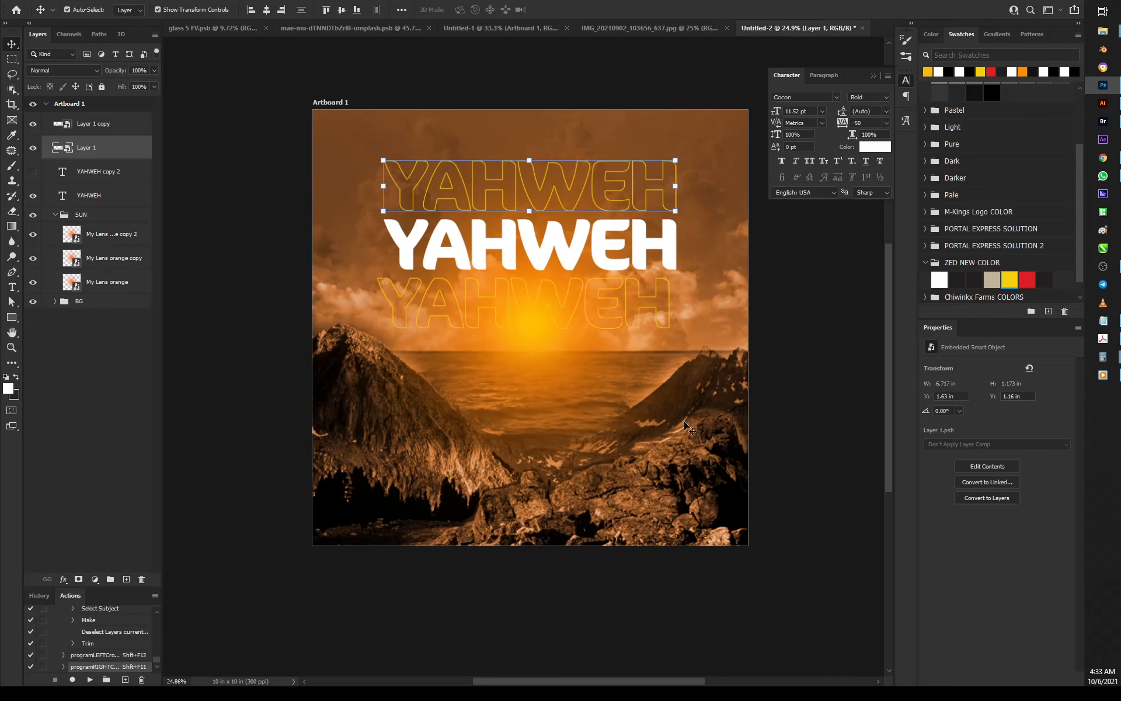
pyautogui.click(808, 302)
pyautogui.scroll(-2, 432, 294)
pyautogui.scroll(2, 553, 295)
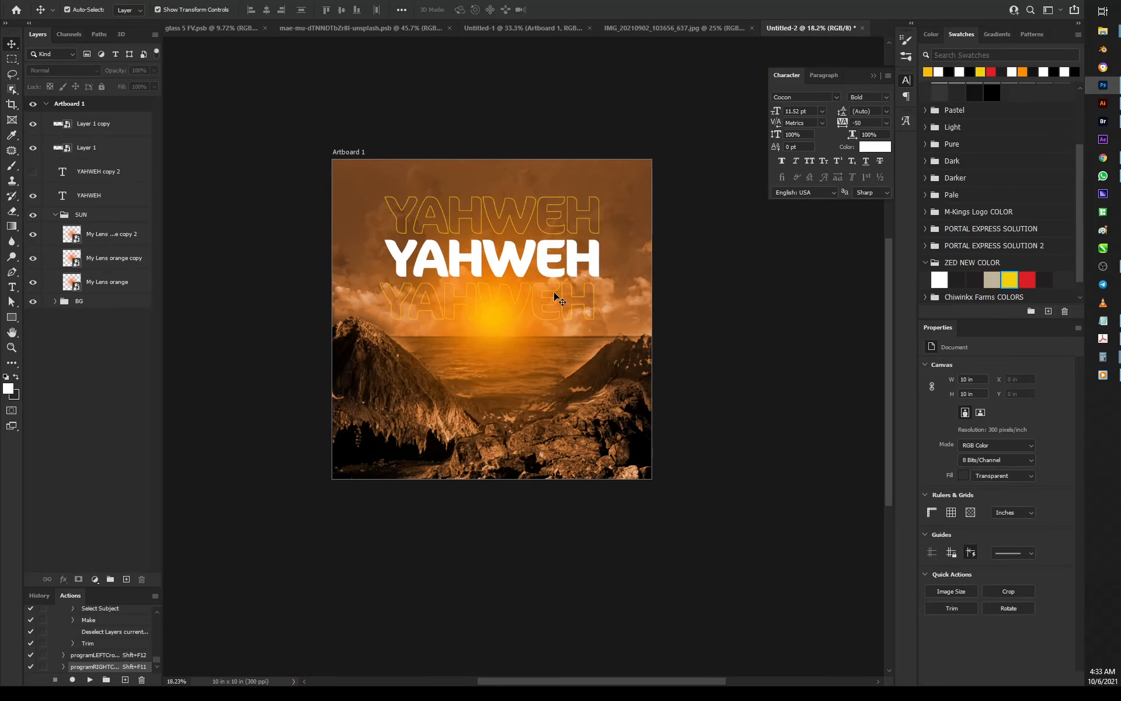
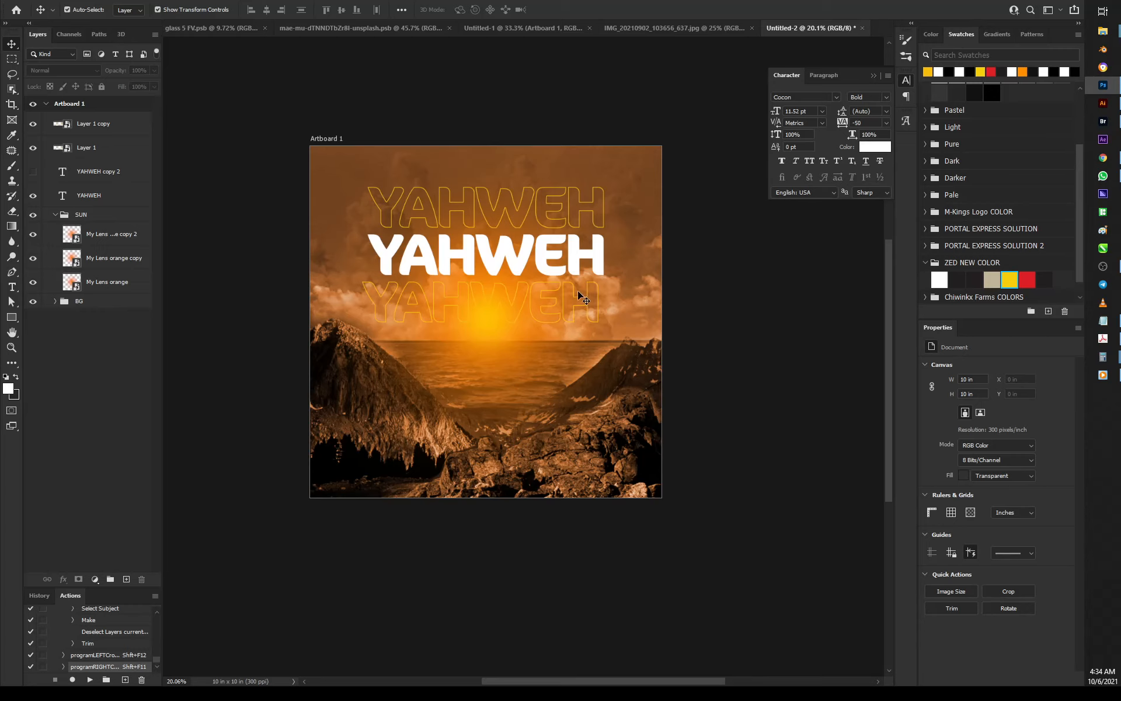
# Group the two outlined YAHWEH layers and the two YAHWEH text layers, and name the group YAHWEH
pyautogui.click(54, 301)
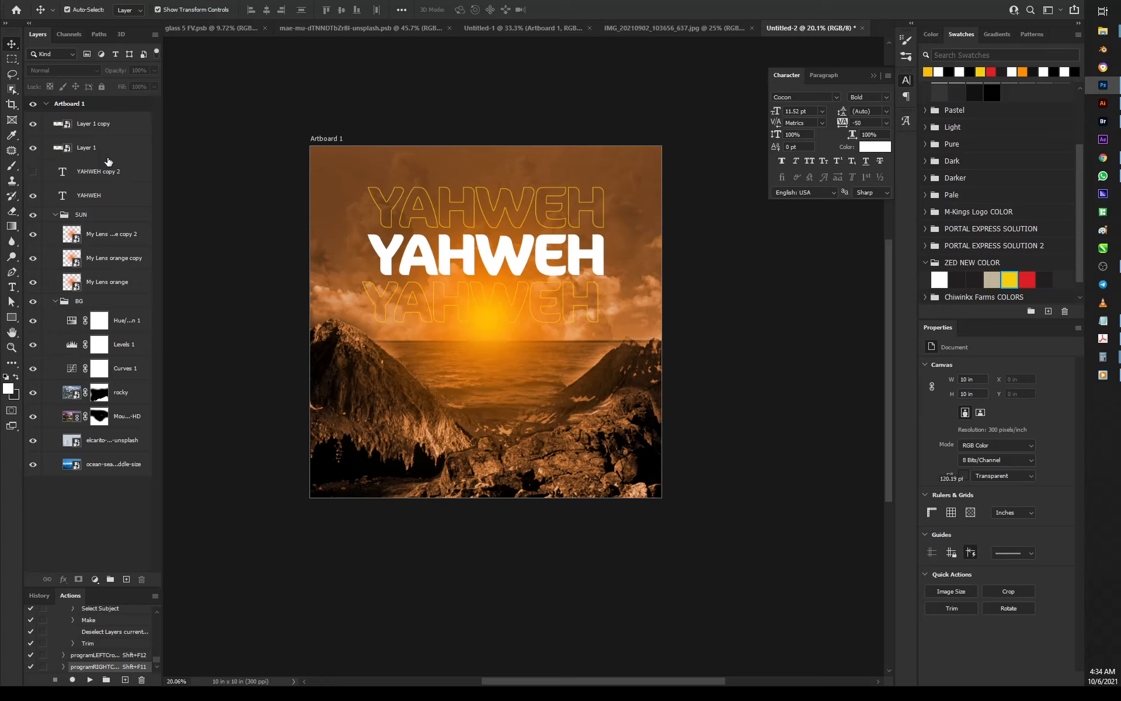
pyautogui.keyDown('shift'); pyautogui.click(121, 125); pyautogui.keyUp('shift')
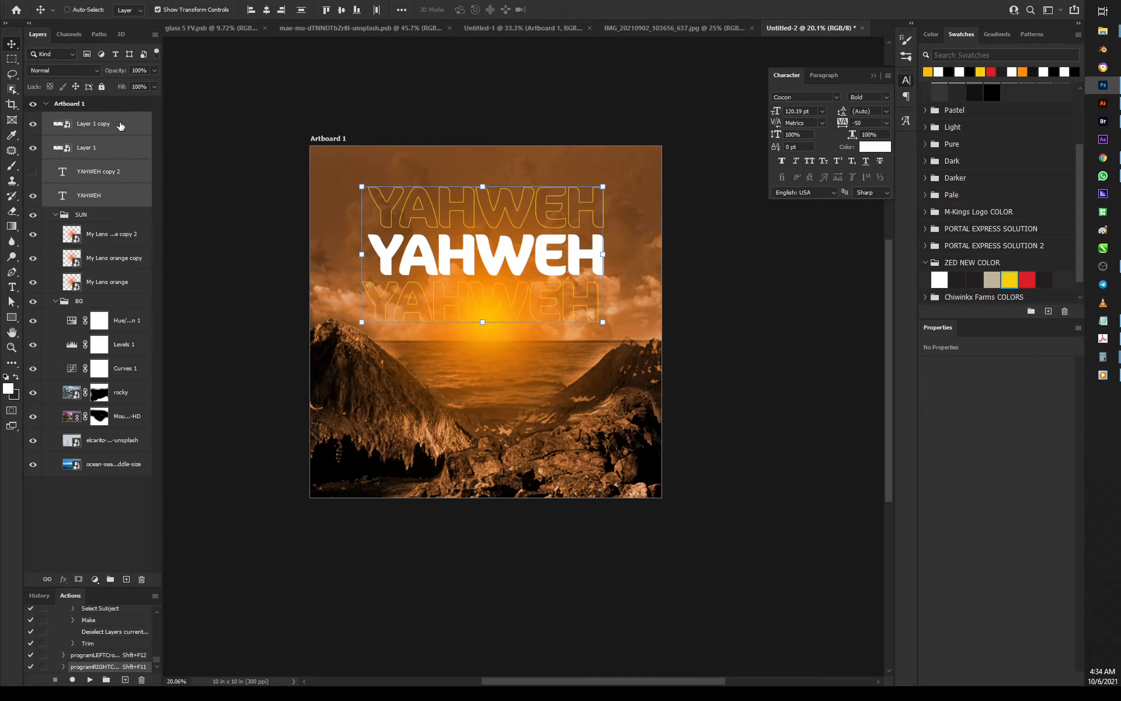
pyautogui.hotkey('ctrl', 'g')
pyautogui.doubleClick(86, 120)
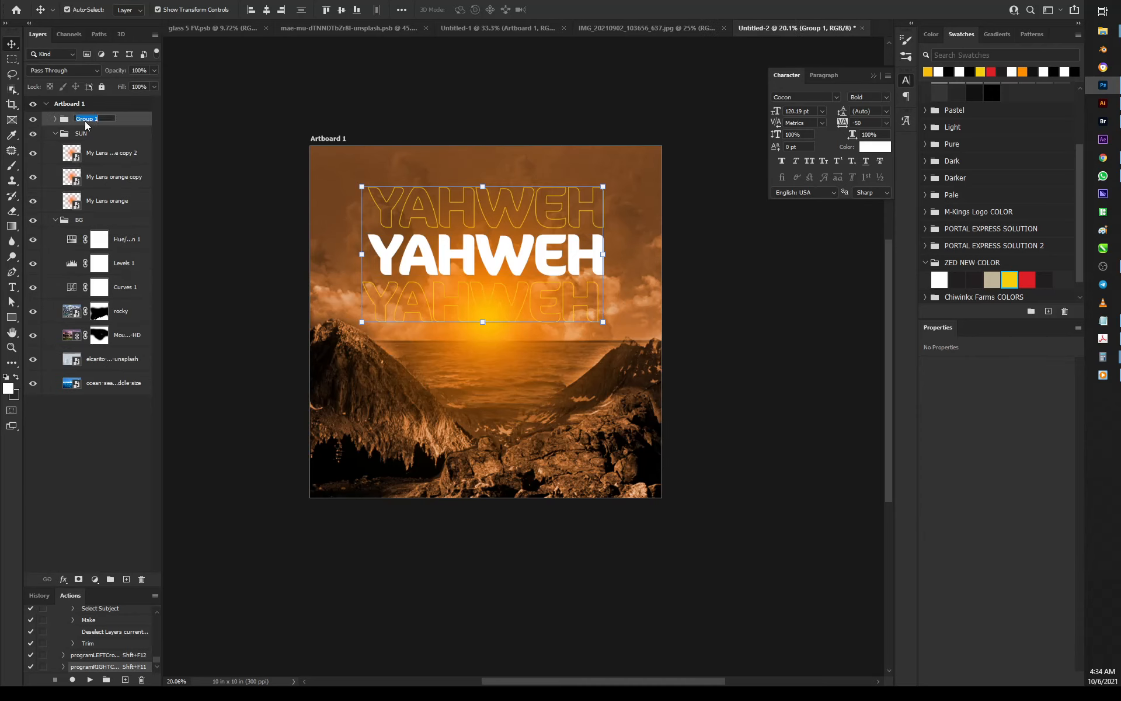
pyautogui.write('YAHWEH')
pyautogui.press('Return')
# Hide the YAHWEH and SUN groups and collapse SUN to view the background artwork alone
pyautogui.press('ctrl')
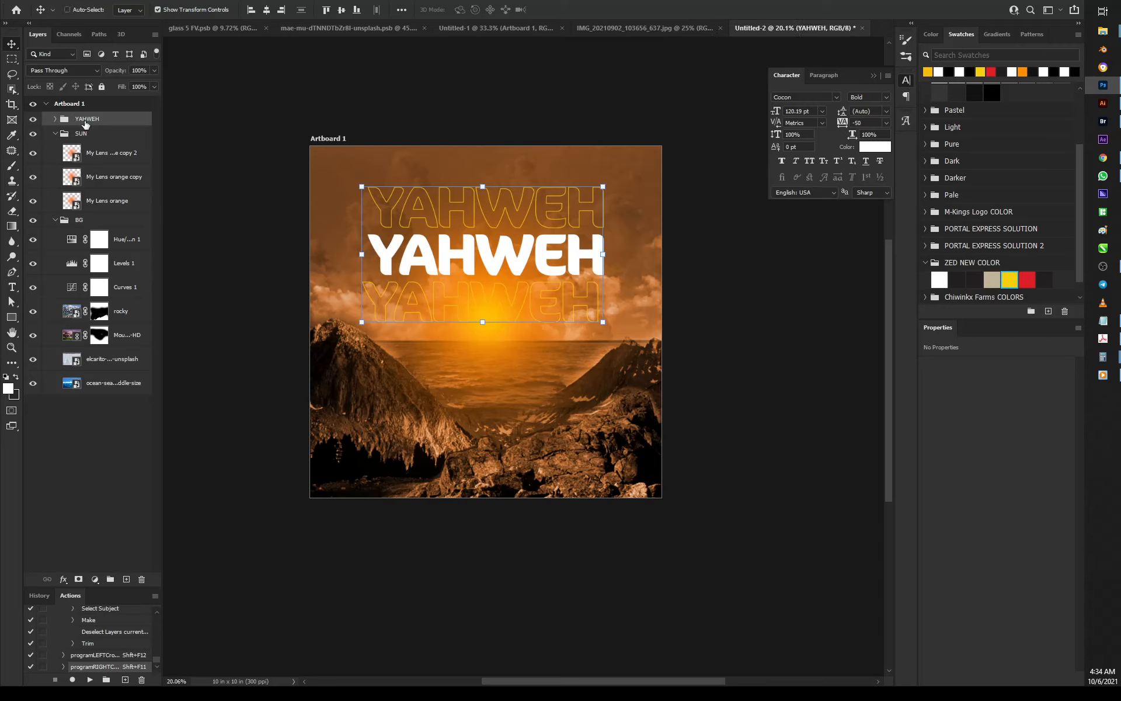
pyautogui.hotkey('ctrl', ',')
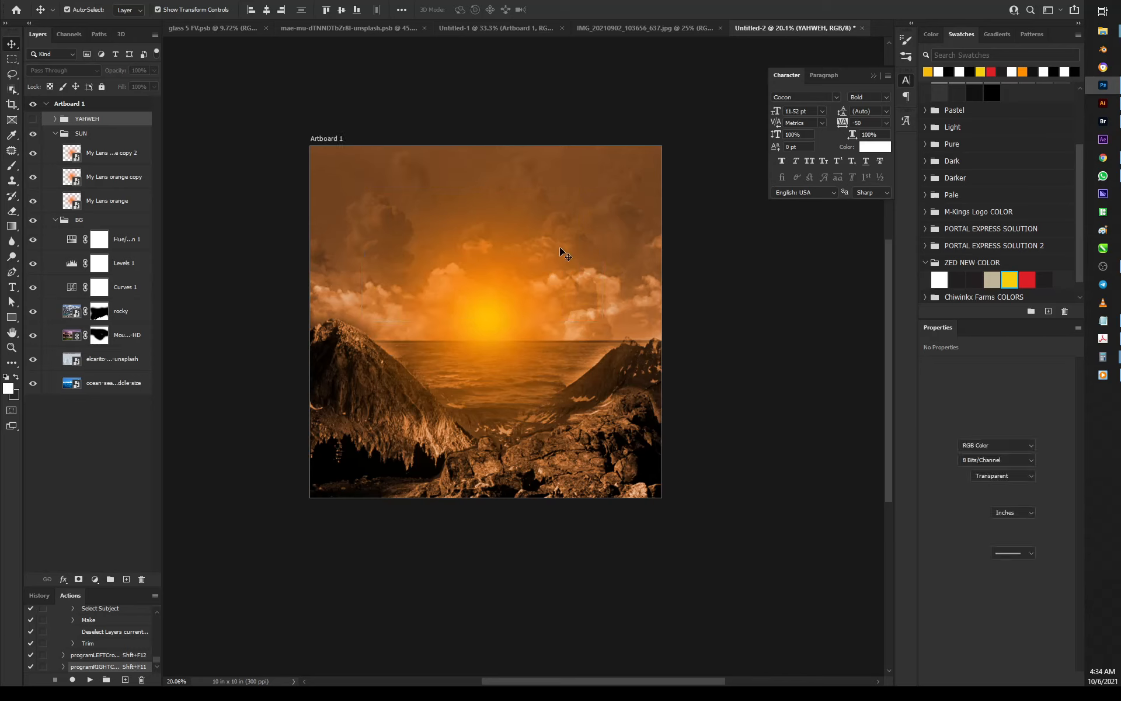
pyautogui.click(560, 246)
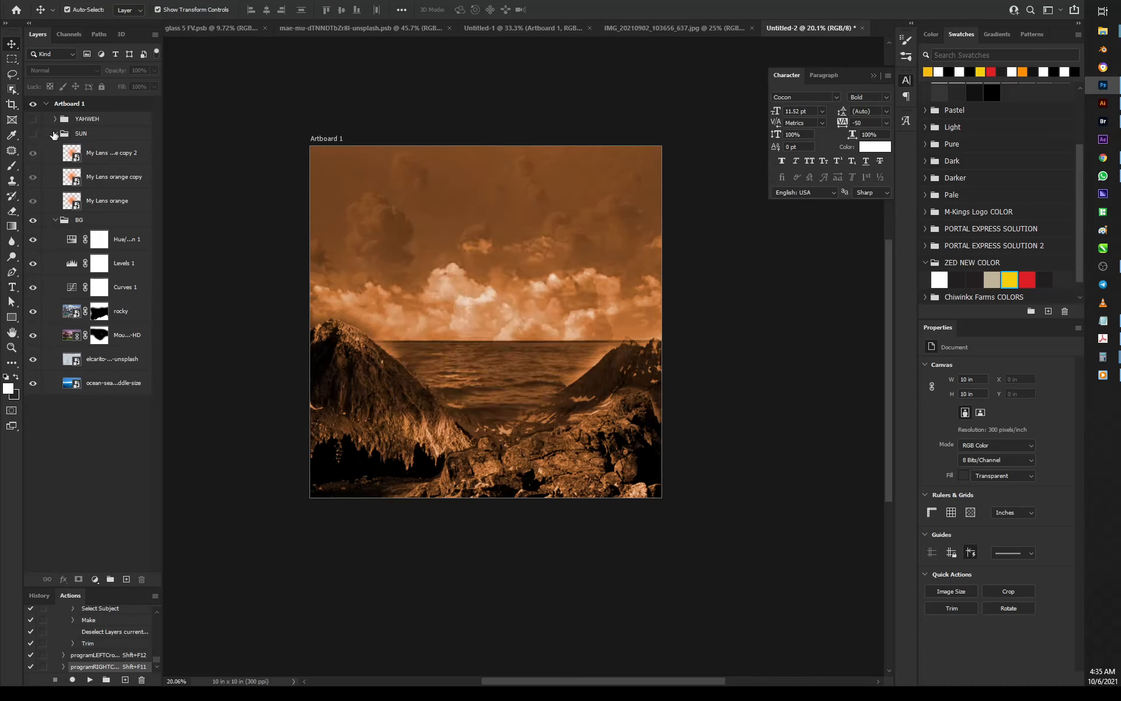
pyautogui.click(54, 134)
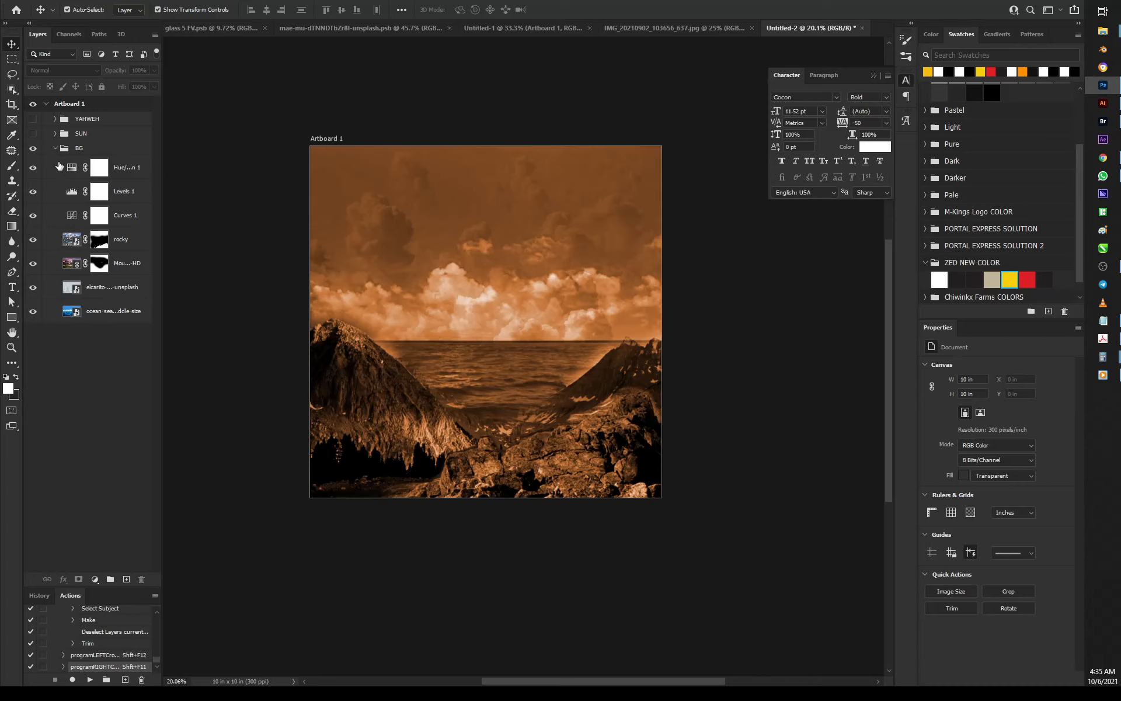
# Hide the BG group's Hue/Saturation, Levels, Curves, rocky, mountain and elcarito cloud layers one by one, leaving only the ocean layer shown
pyautogui.click(34, 168)
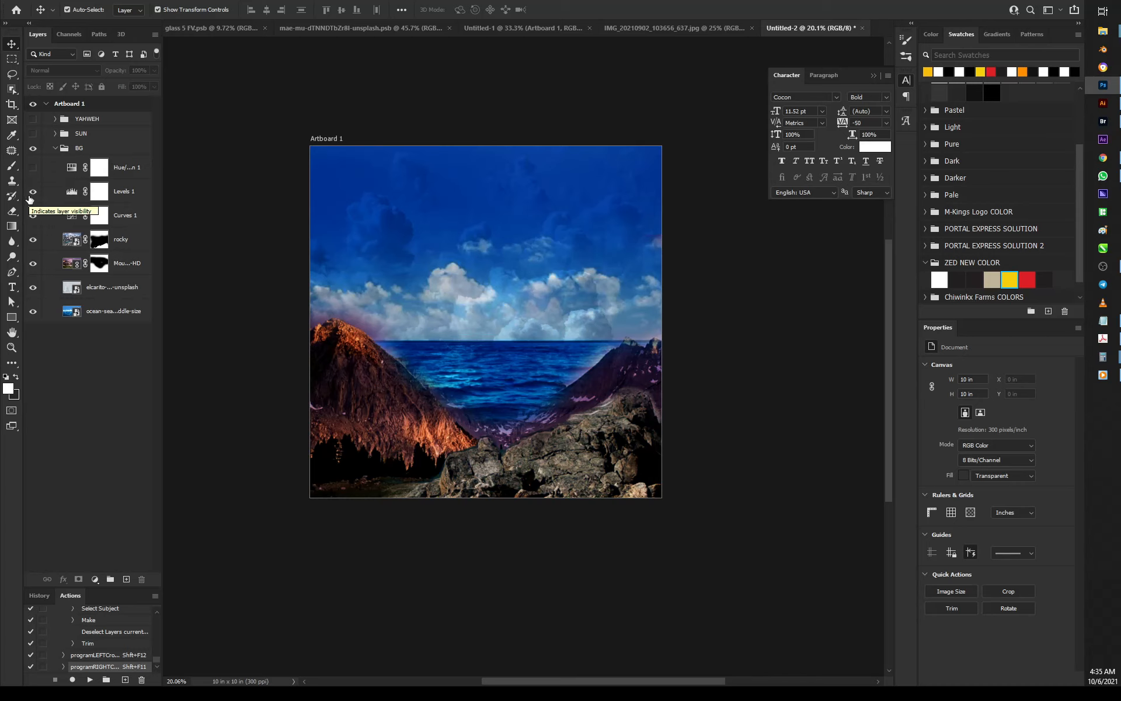
pyautogui.click(33, 193)
pyautogui.click(33, 215)
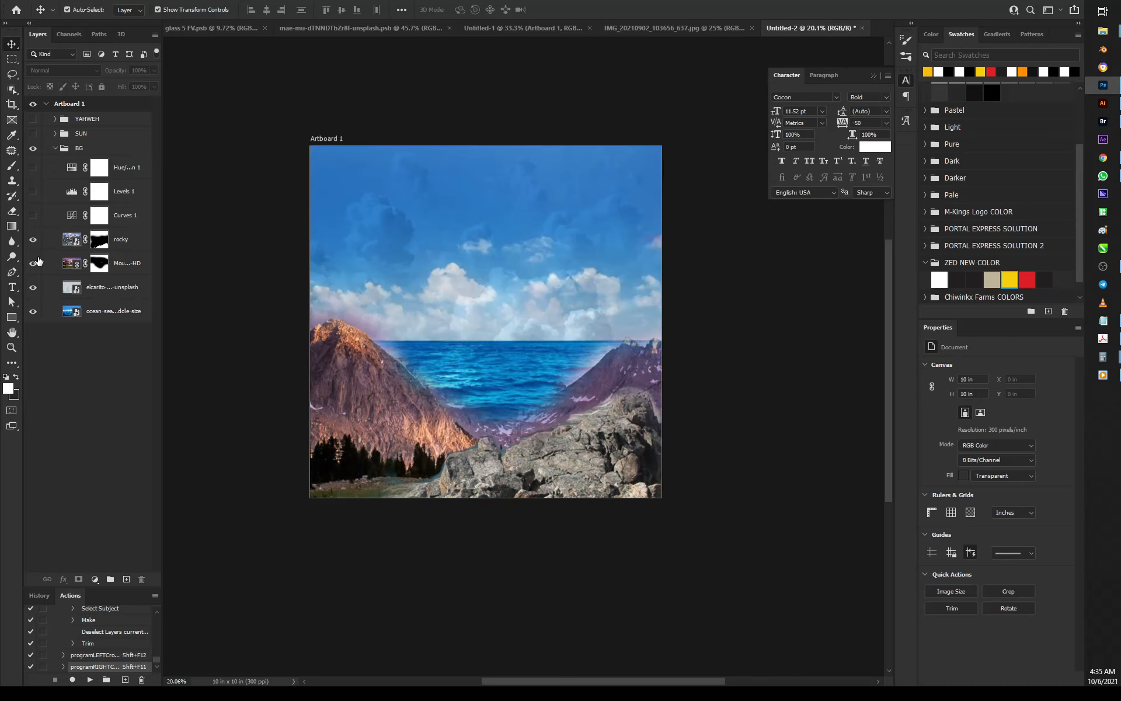
pyautogui.click(34, 241)
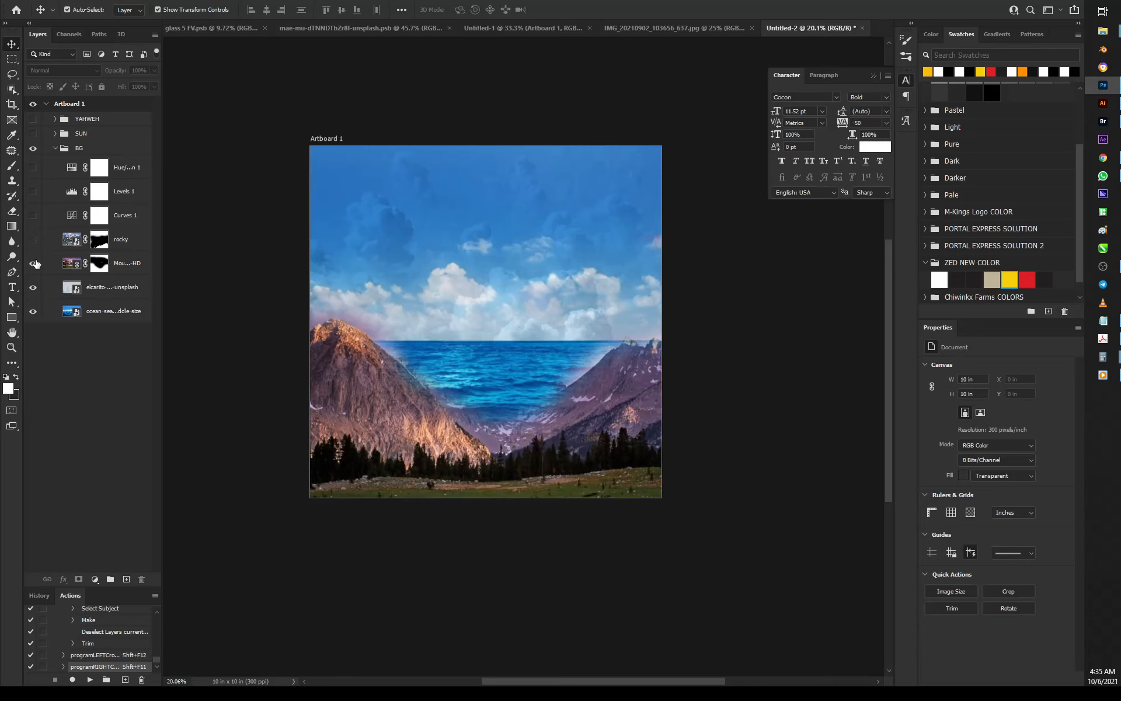
pyautogui.click(33, 264)
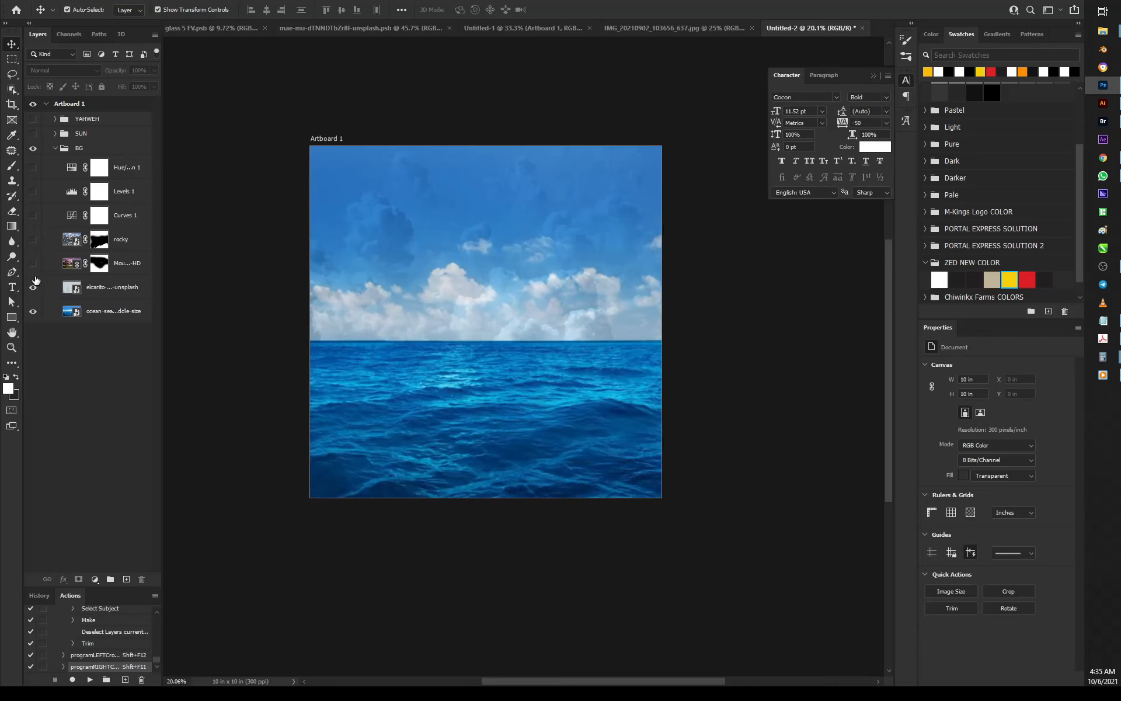
pyautogui.click(33, 288)
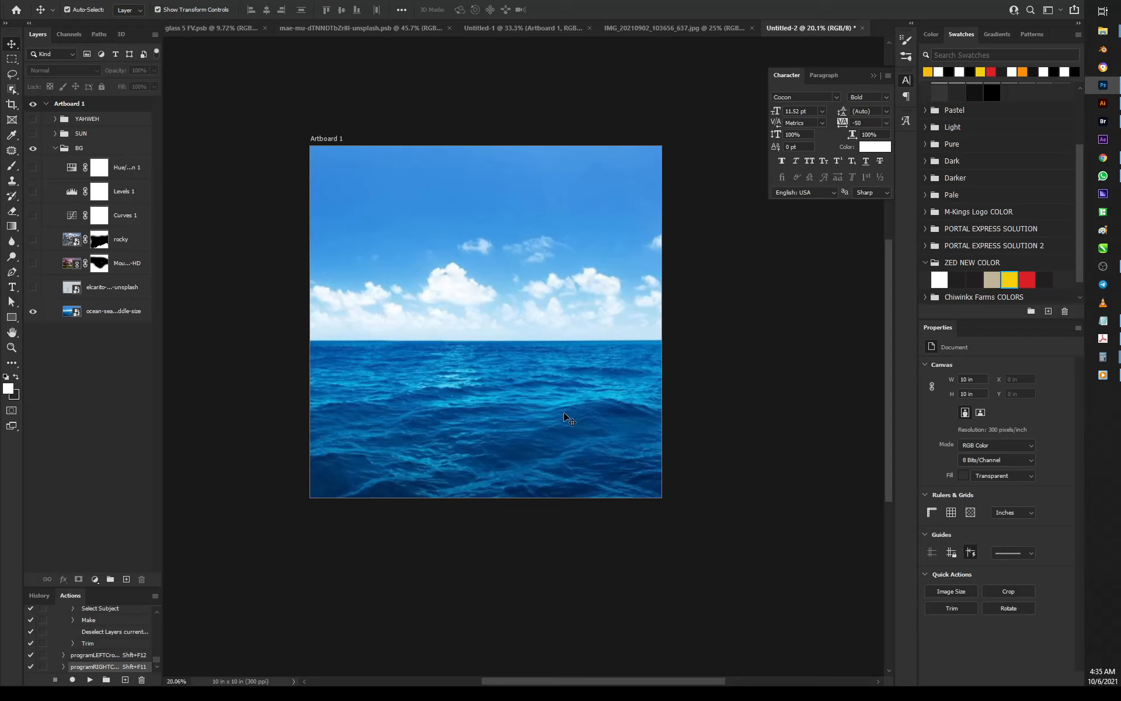
# Show the elcarito cloud, mountain, rocky and Curves 1 layers again one by one to review how the background builds up
pyautogui.click(33, 287)
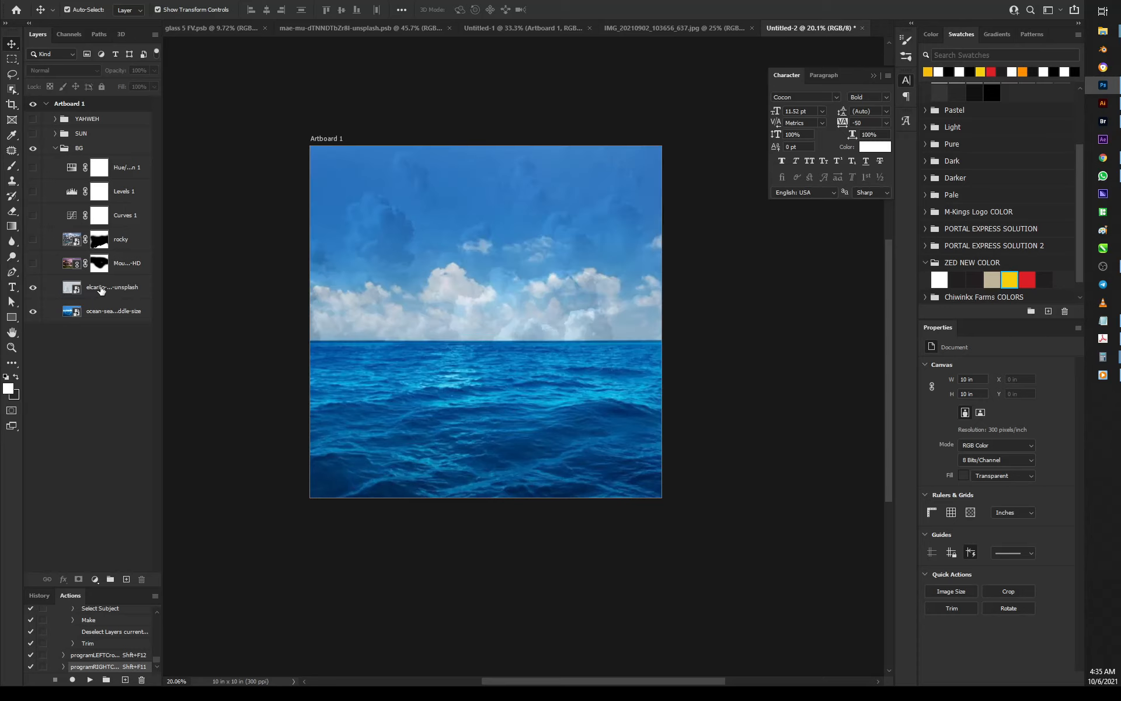
pyautogui.click(101, 289)
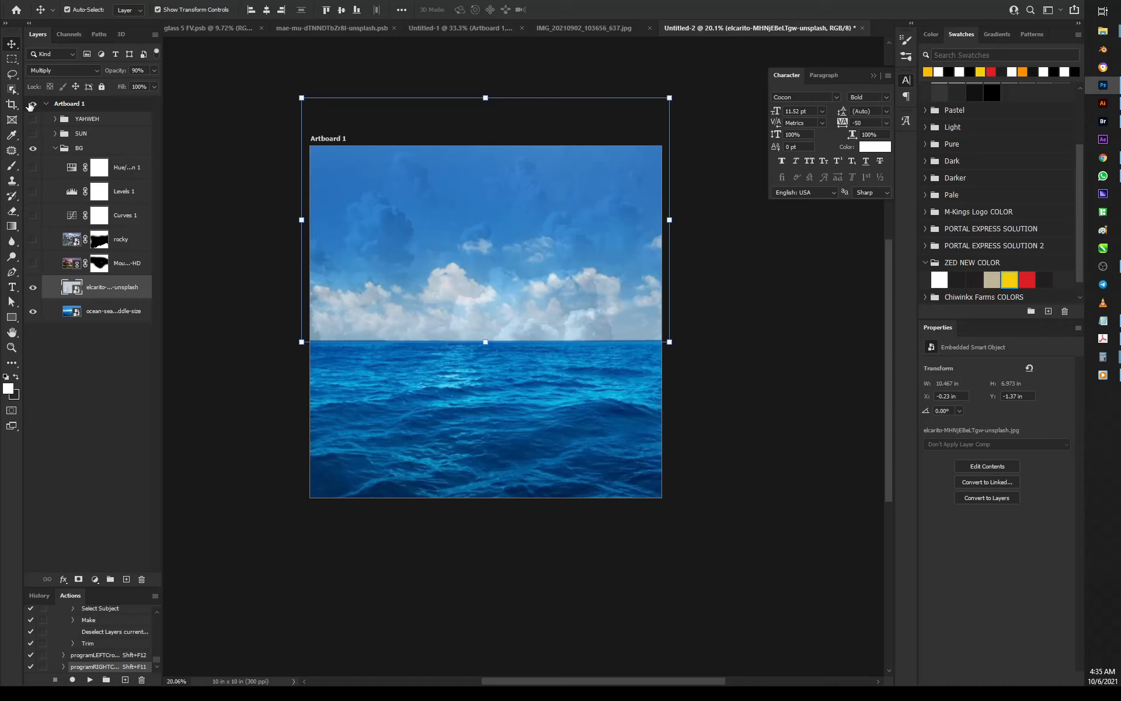
pyautogui.click(33, 265)
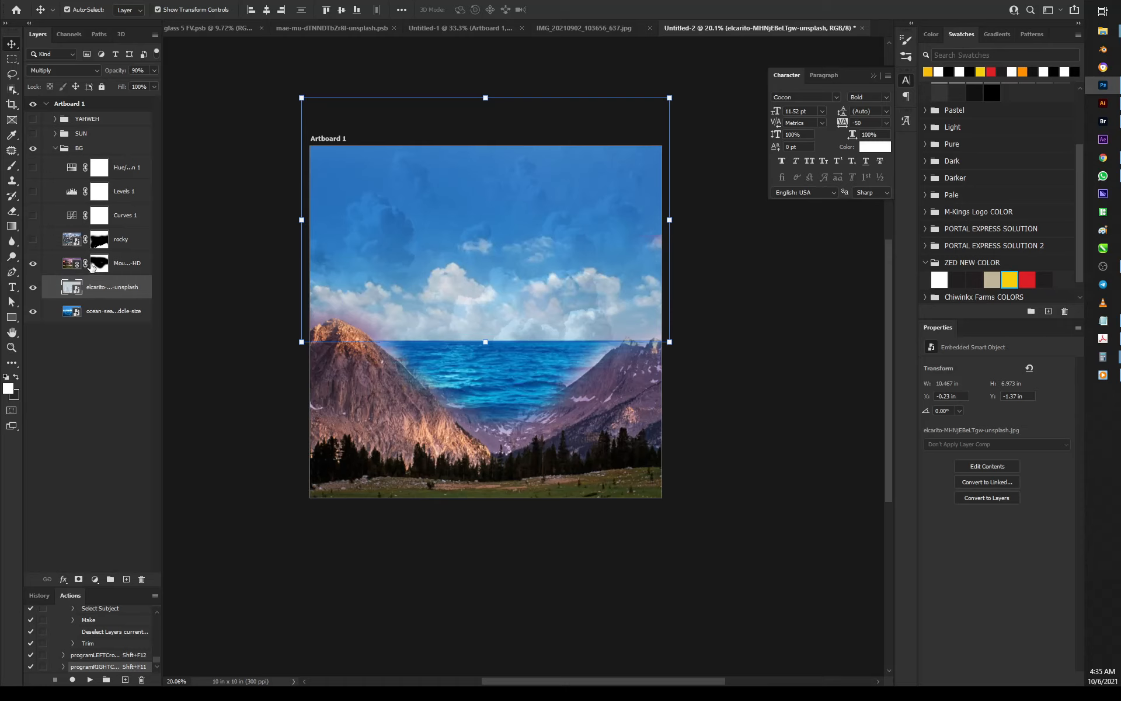
pyautogui.click(38, 239)
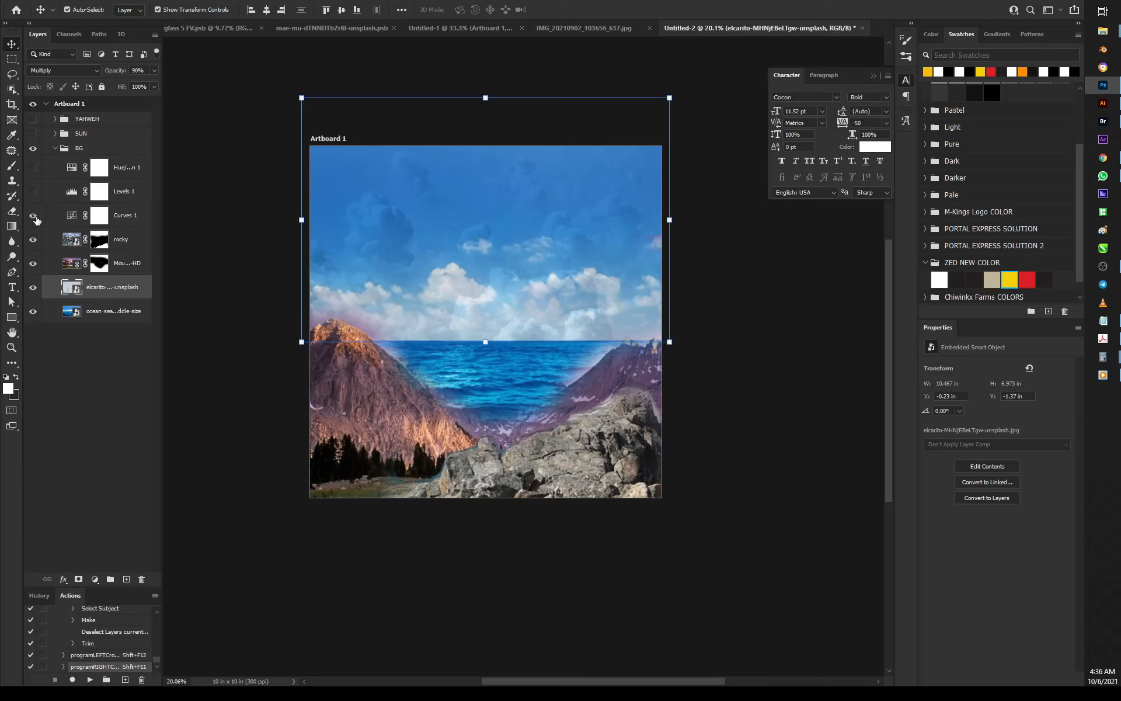
pyautogui.click(34, 217)
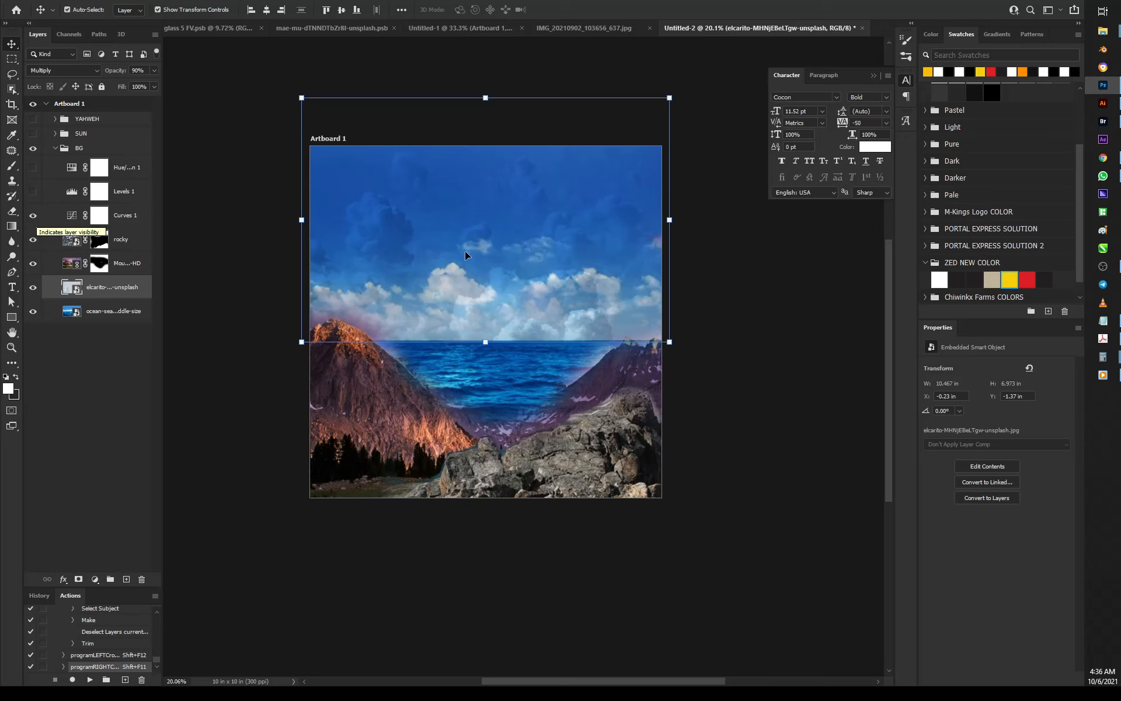
pyautogui.click(757, 339)
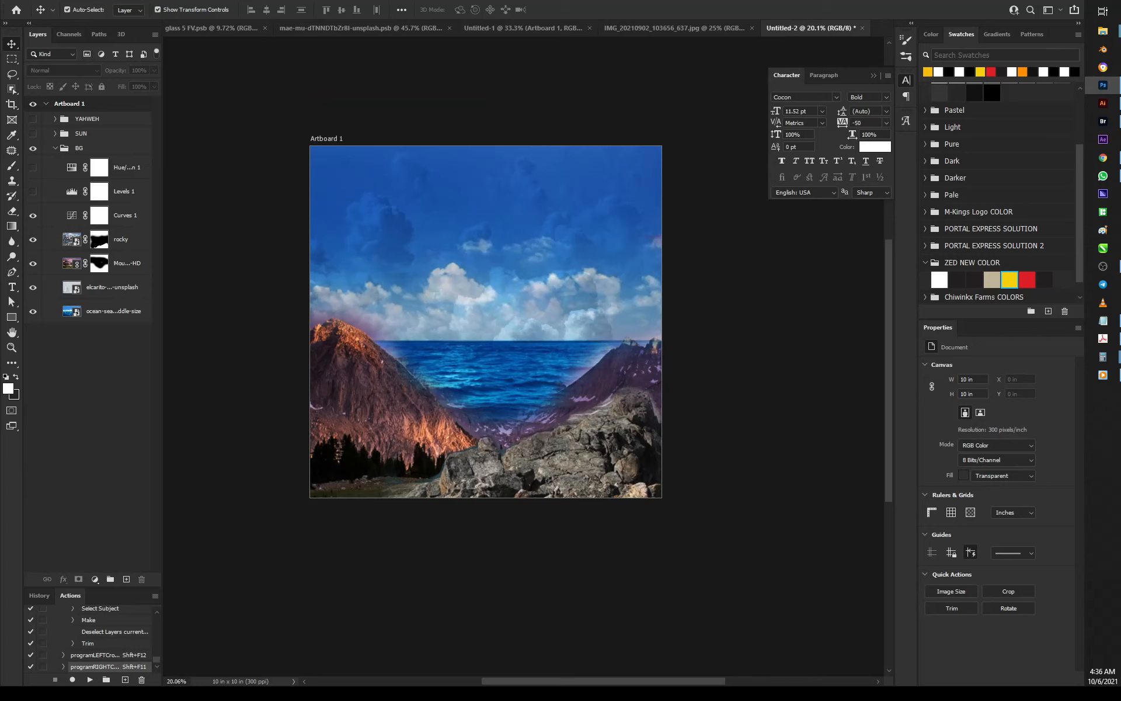
# Add a layer mask to the elcarito cloud layer and paint black along the horizon with a 300 px brush to hide its lower edge
pyautogui.click(114, 287)
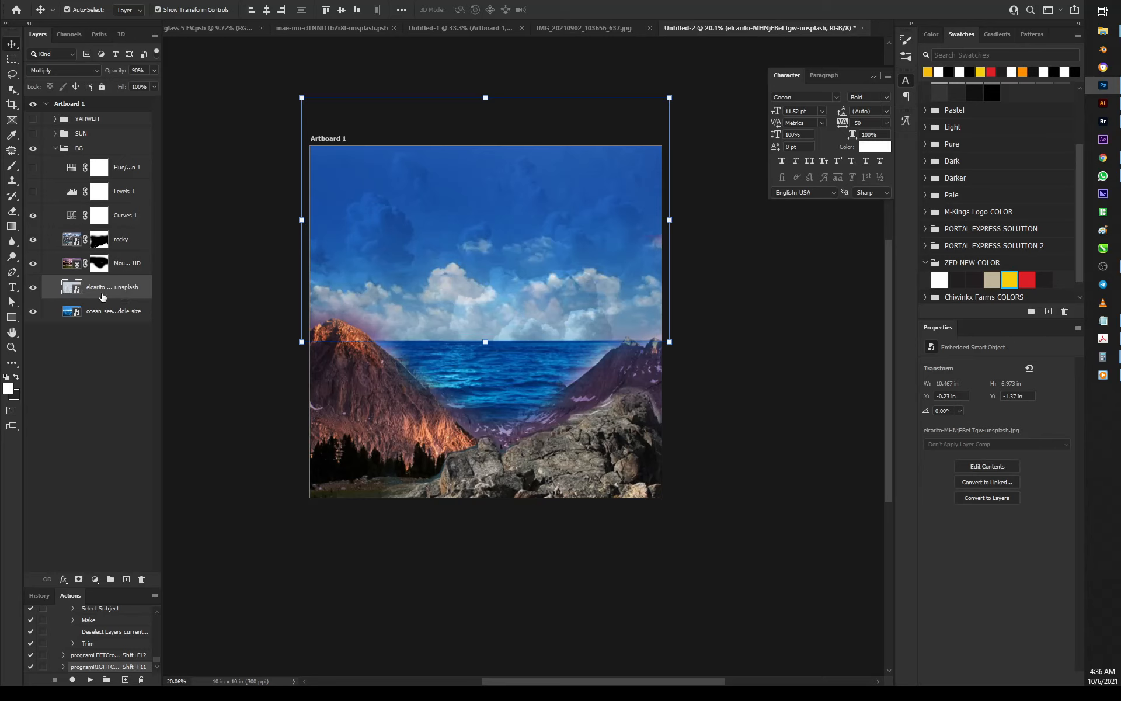
pyautogui.click(78, 579)
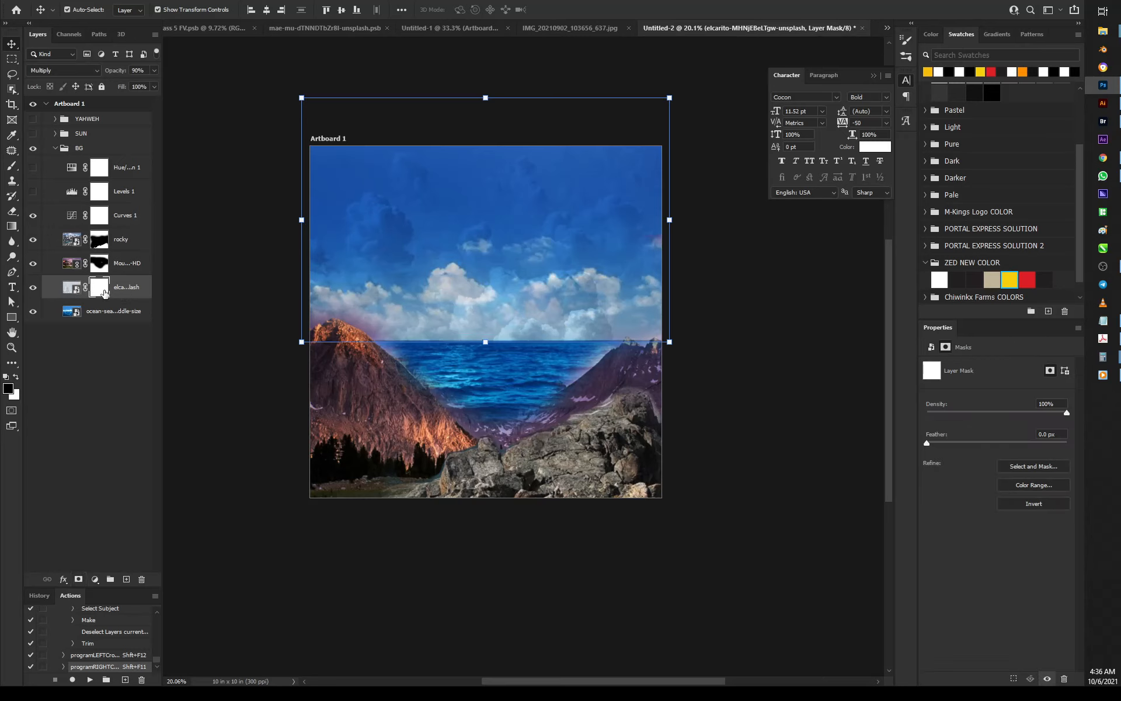
pyautogui.press('b')
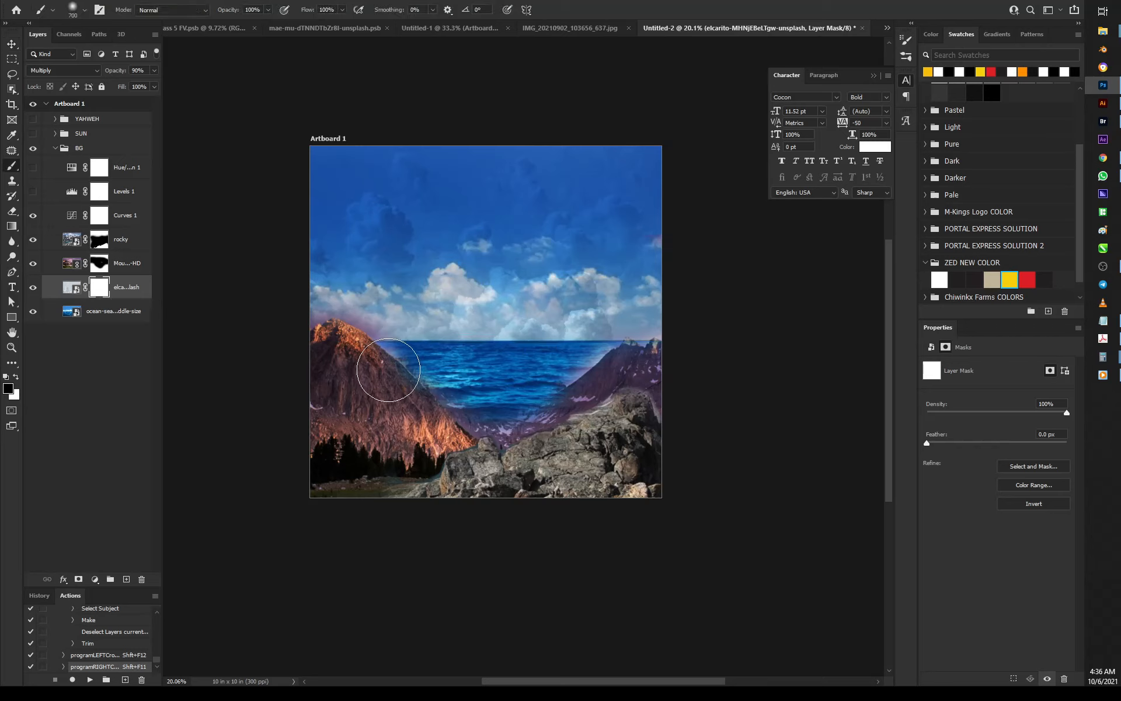
pyautogui.press('[')
pyautogui.press('[')
pyautogui.press('[')
pyautogui.press('[')
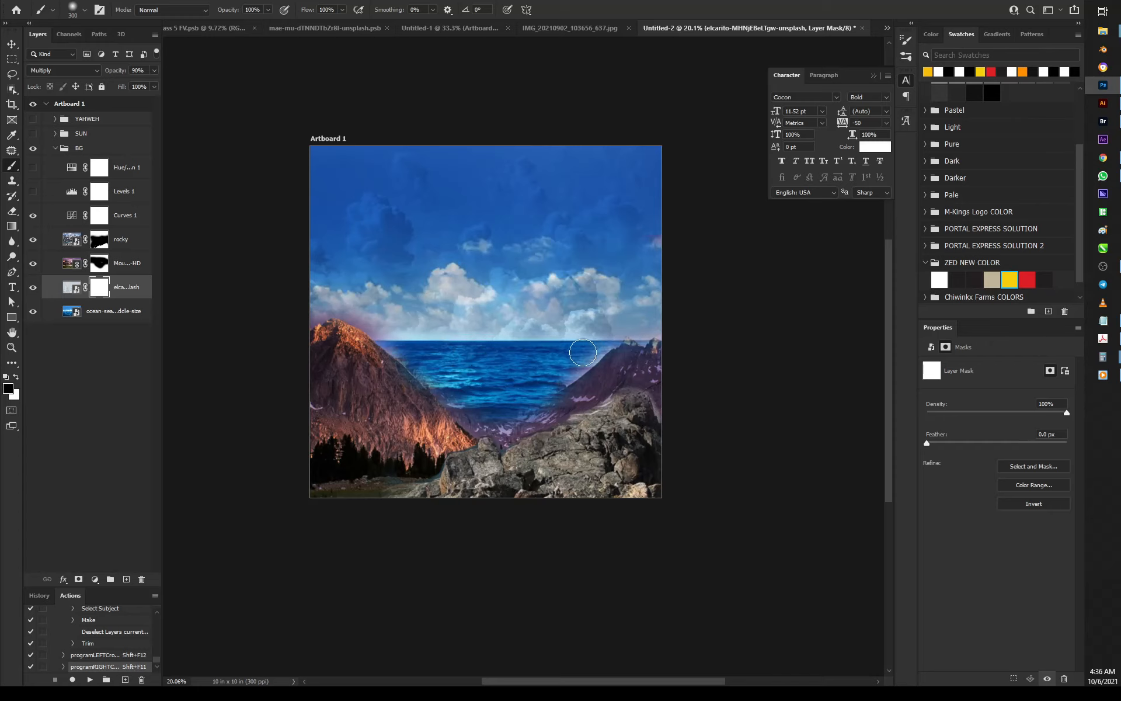
pyautogui.moveTo(668, 352)
pyautogui.mouseDown()
pyautogui.moveTo(288, 344)
pyautogui.moveTo(121, 356)
pyautogui.mouseUp()
pyautogui.press('v')
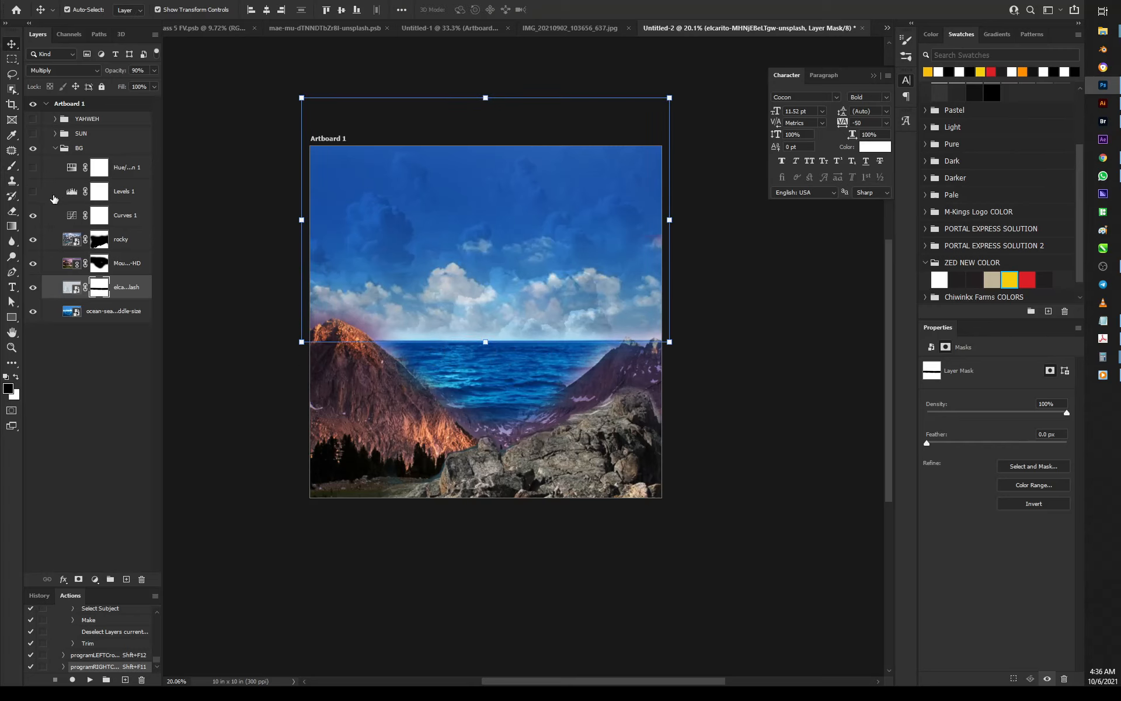
# Show the Levels 1 and Hue/Saturation 1 adjustments again, collapse the BG group and make the SUN group visible
pyautogui.click(34, 194)
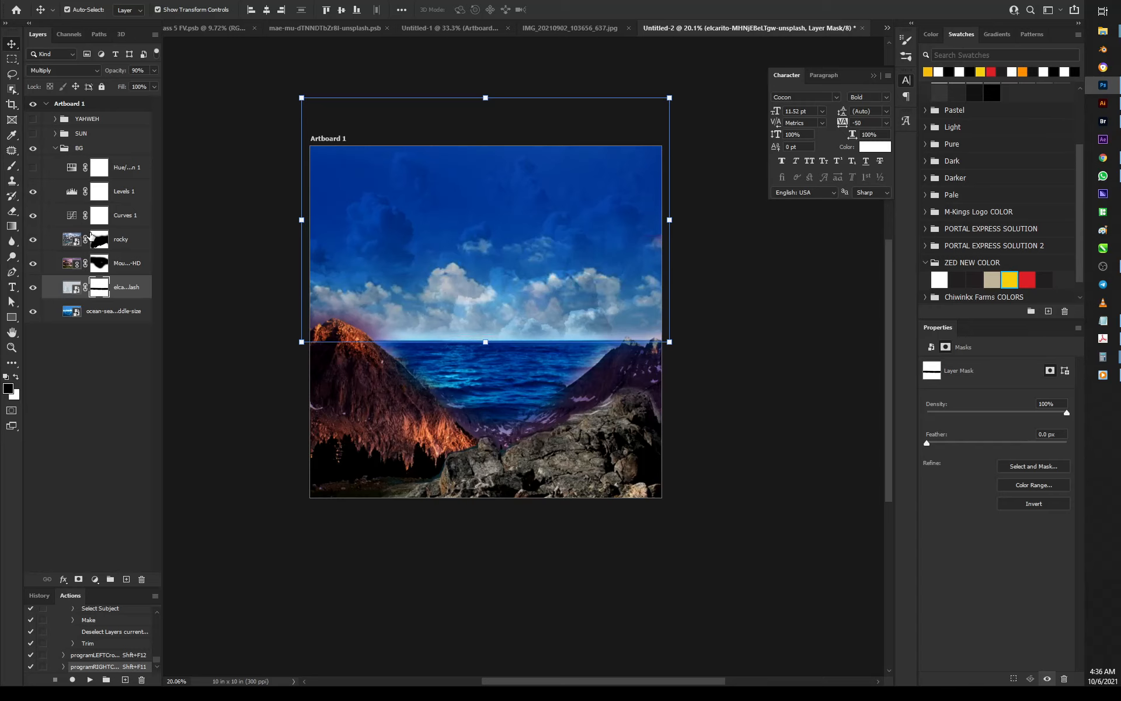
pyautogui.click(32, 169)
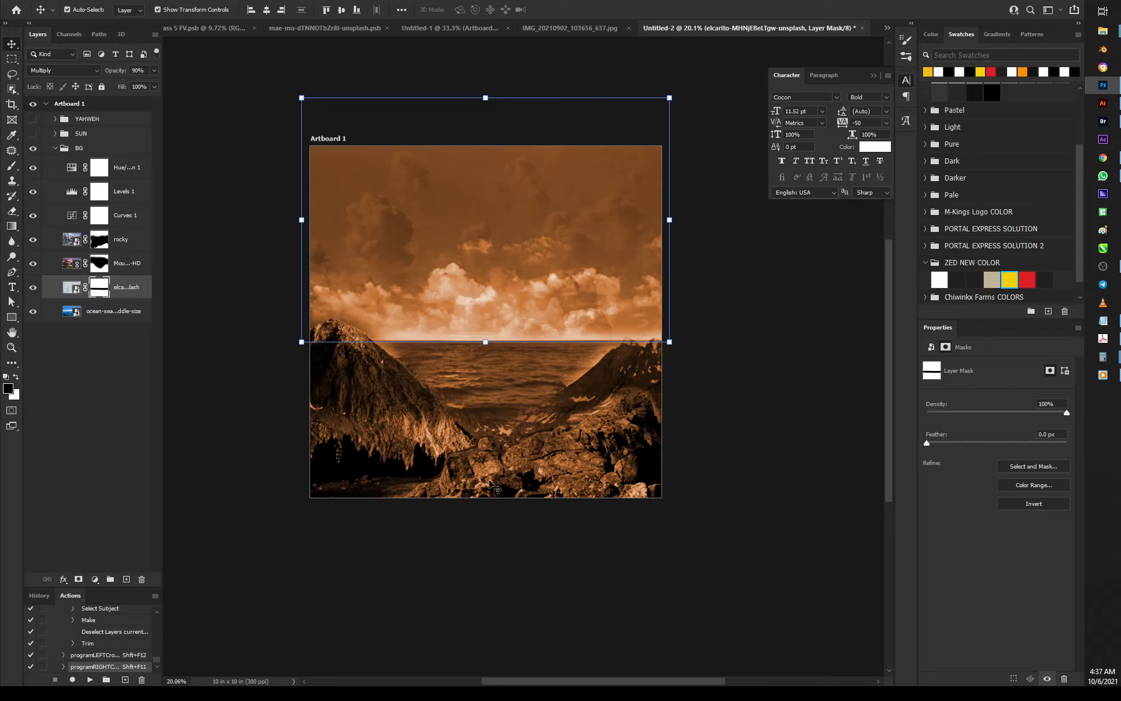
pyautogui.click(59, 151)
pyautogui.click(55, 148)
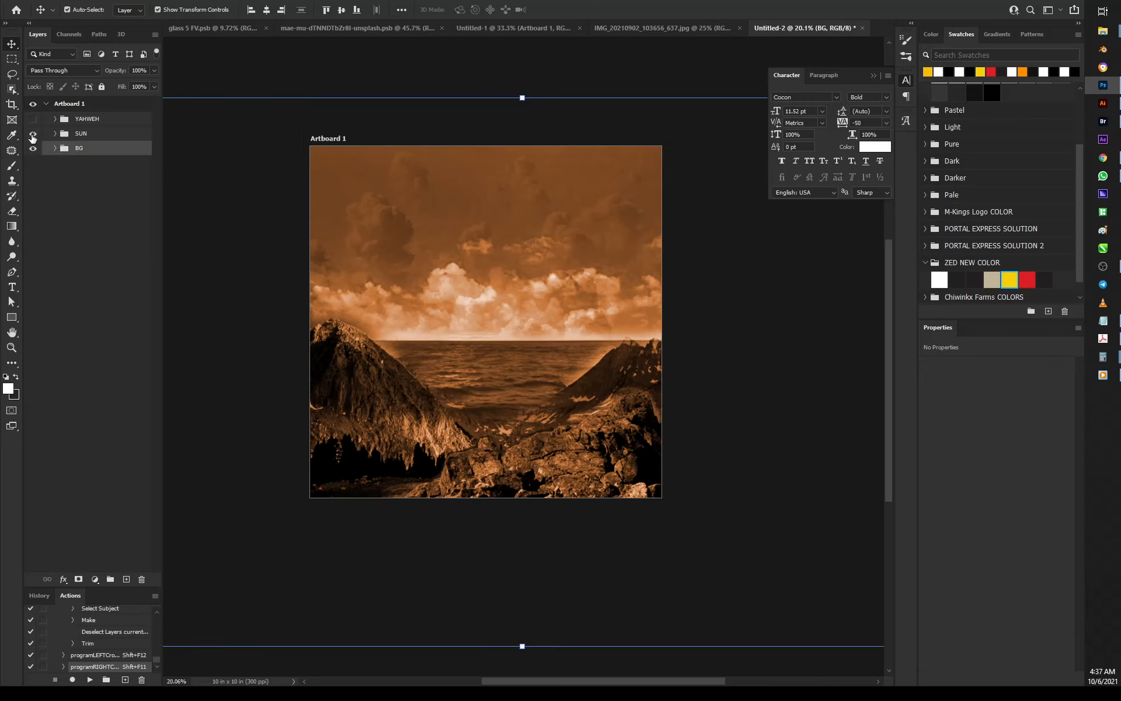
pyautogui.click(32, 134)
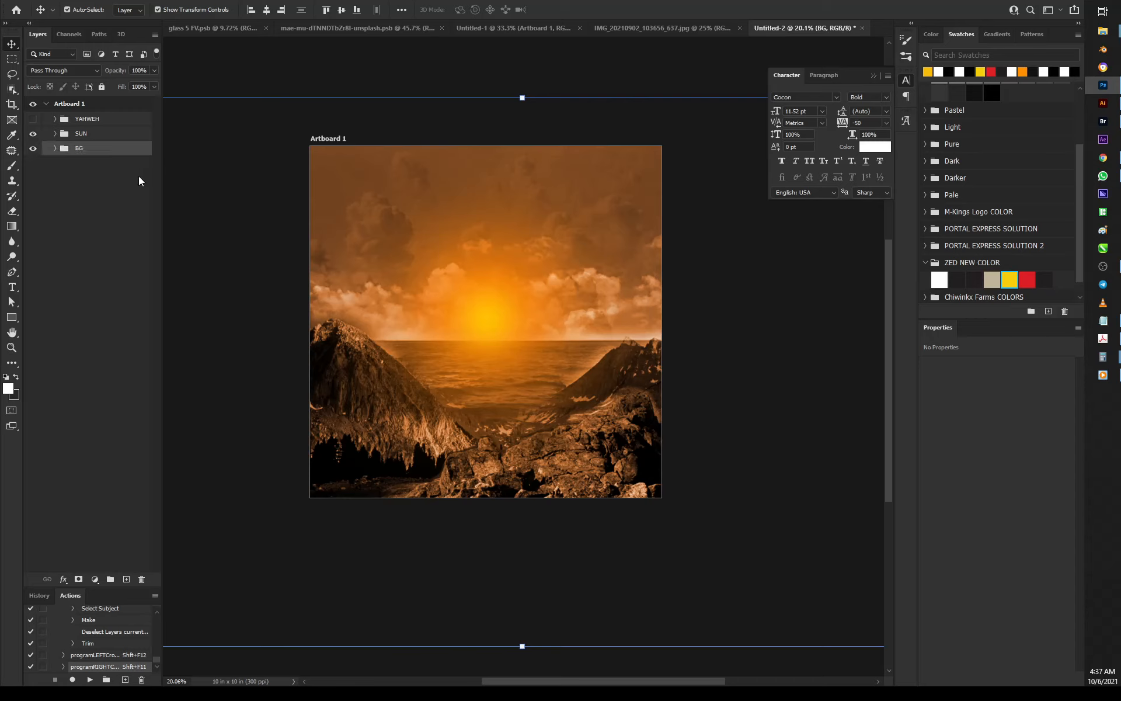
# Expand the SUN group, hide the two My Lens orange copies and select the original My Lens orange layer
pyautogui.click(54, 133)
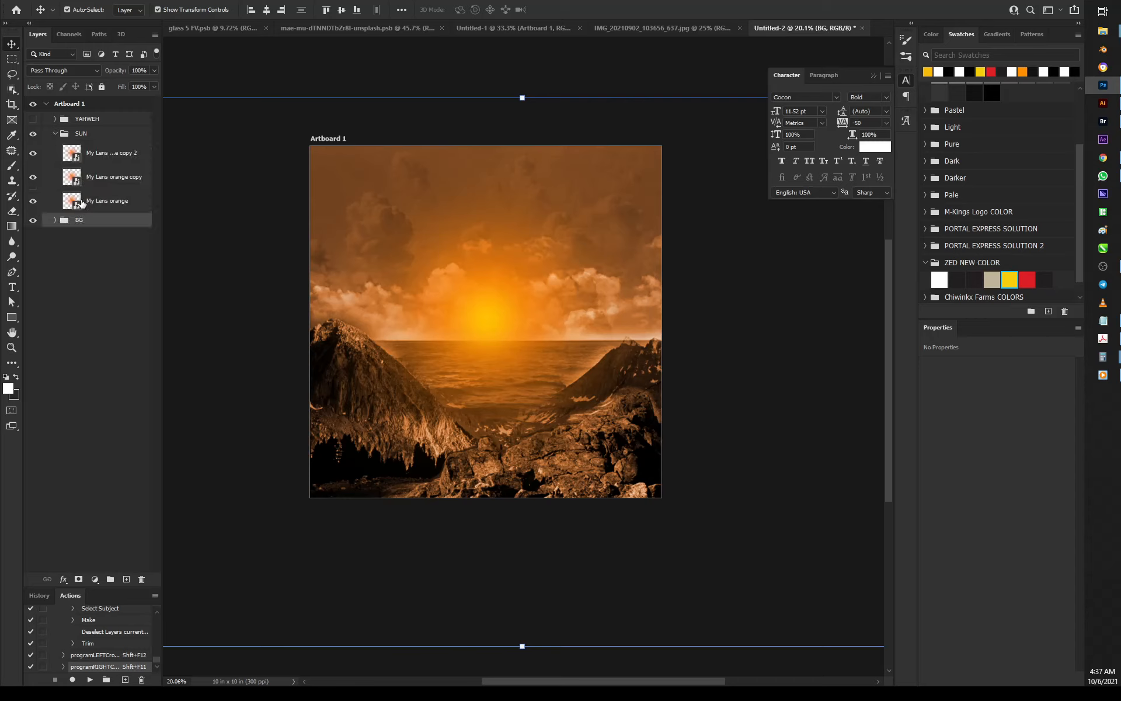
pyautogui.click(33, 152)
pyautogui.click(33, 177)
pyautogui.click(106, 202)
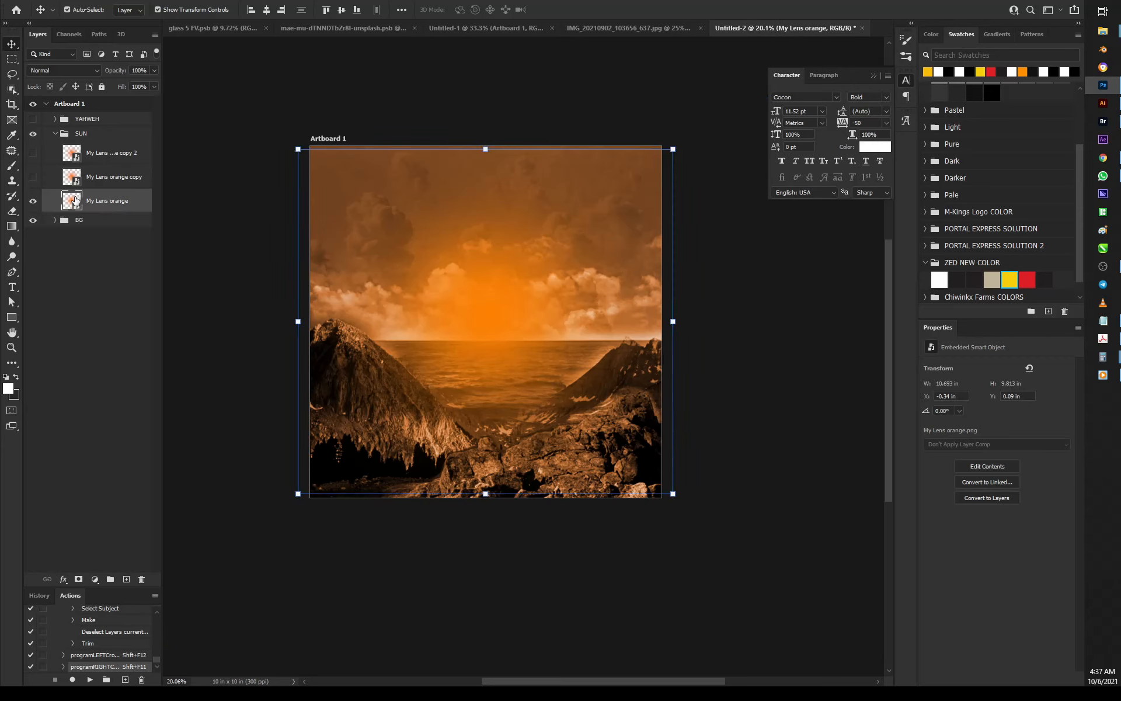
# Show the My Lens orange copy and My Lens orange copy 2 glow layers again, then select copy 2
pyautogui.click(33, 177)
pyautogui.click(105, 177)
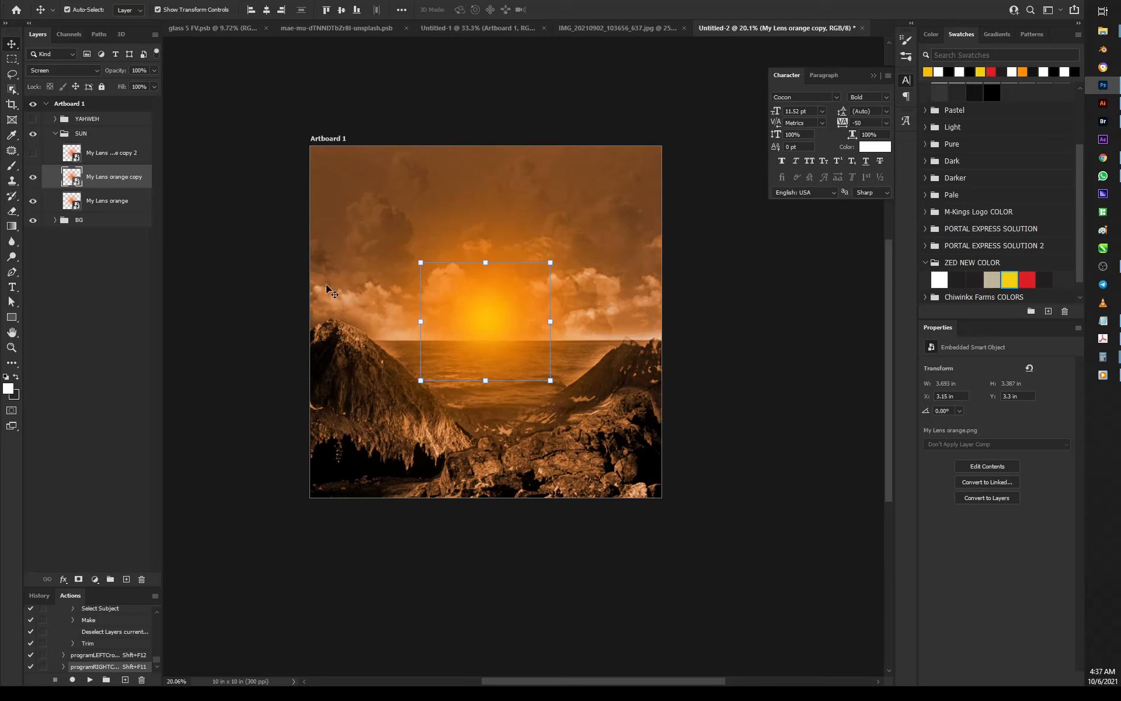
pyautogui.click(36, 154)
pyautogui.click(92, 155)
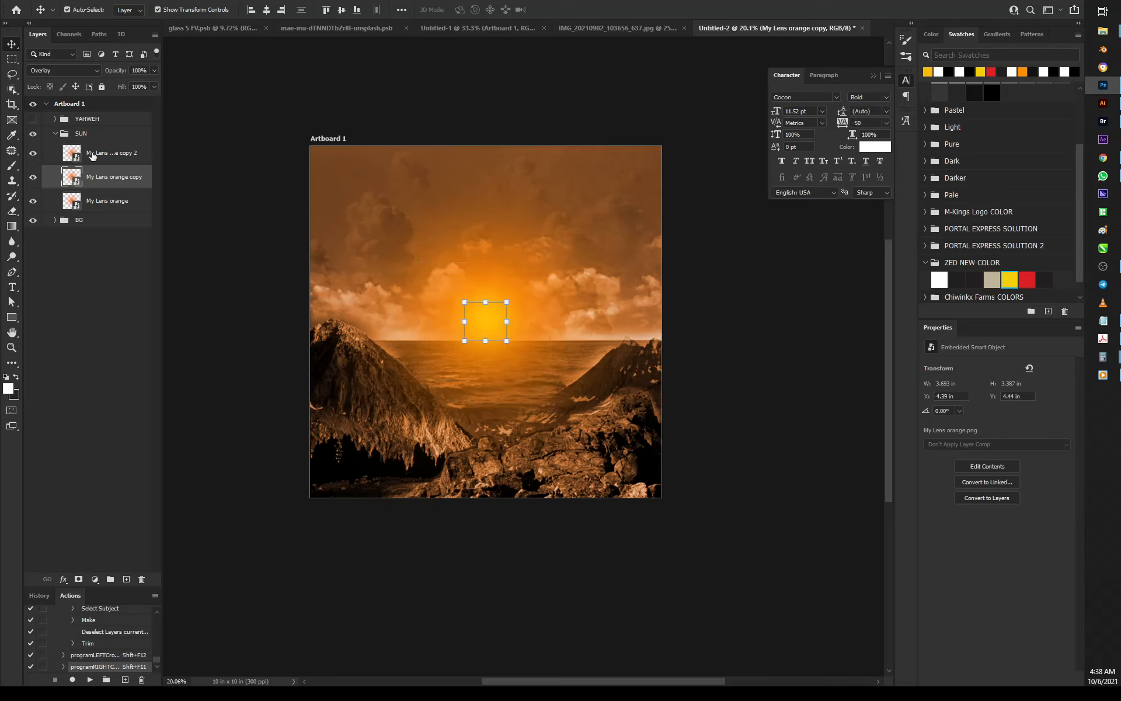
# Set the My Lens orange copy 2 layer's blend mode to Overlay and deselect the layer
pyautogui.click(58, 71)
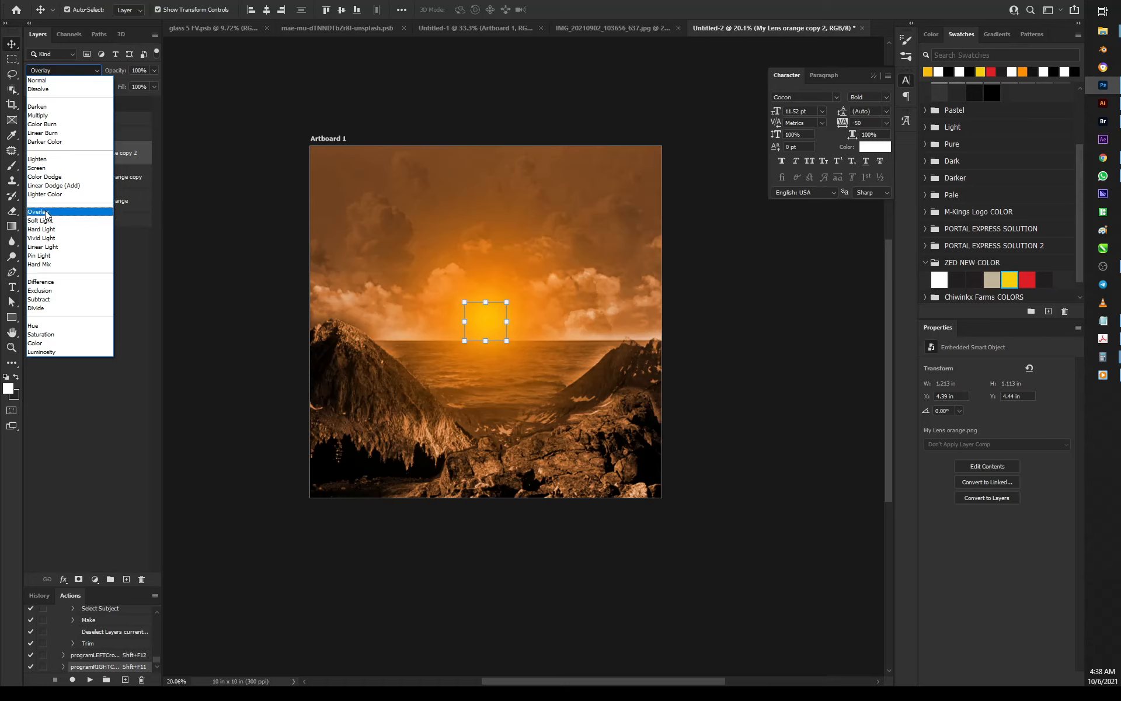
pyautogui.click(39, 212)
pyautogui.click(107, 380)
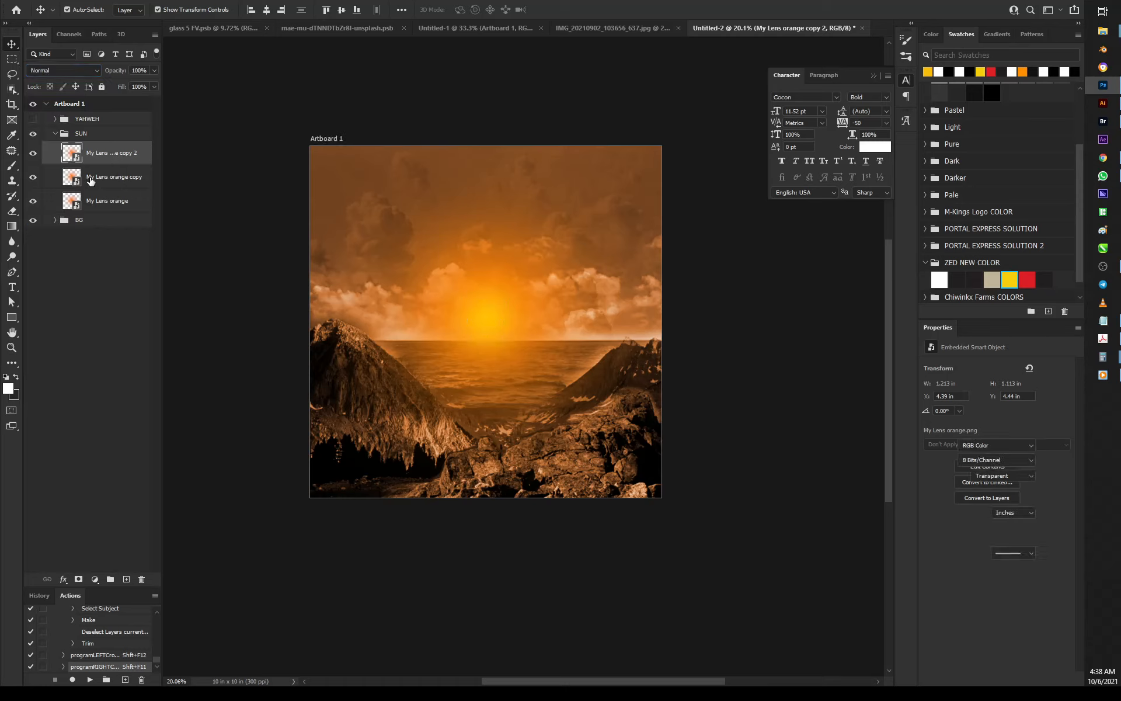
# Collapse the SUN group, expand and show the YAHWEH group, and hide its Layer 1 and Layer 1 copy outlines
pyautogui.click(54, 134)
pyautogui.click(55, 119)
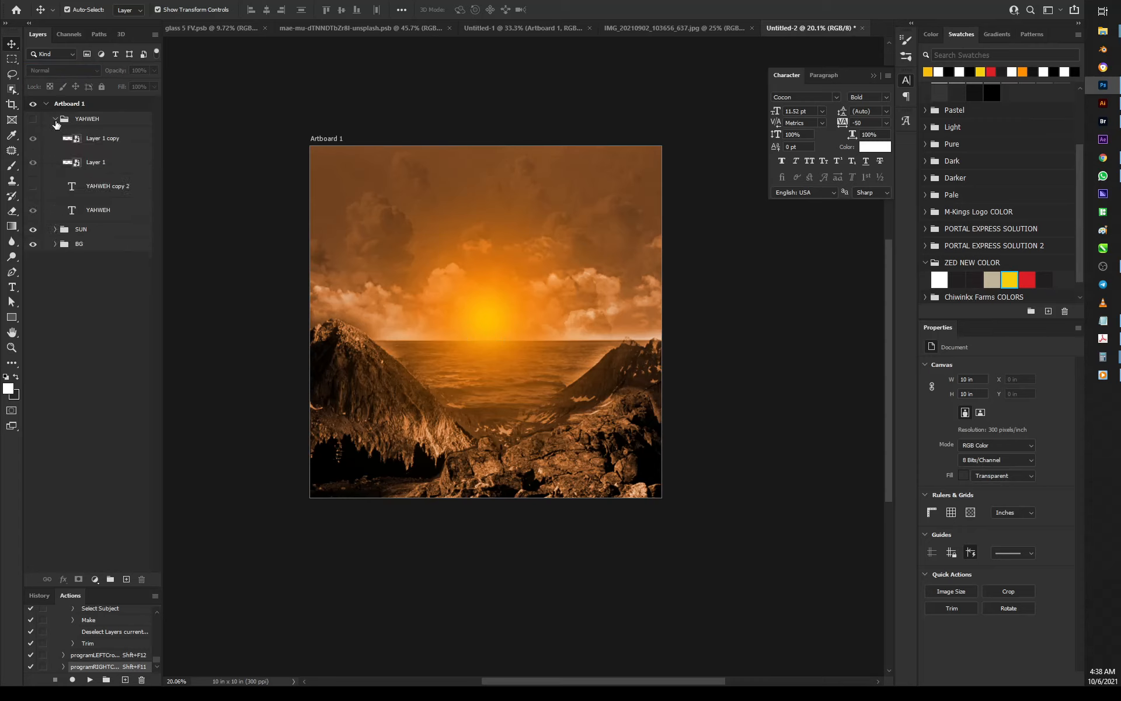
pyautogui.click(33, 119)
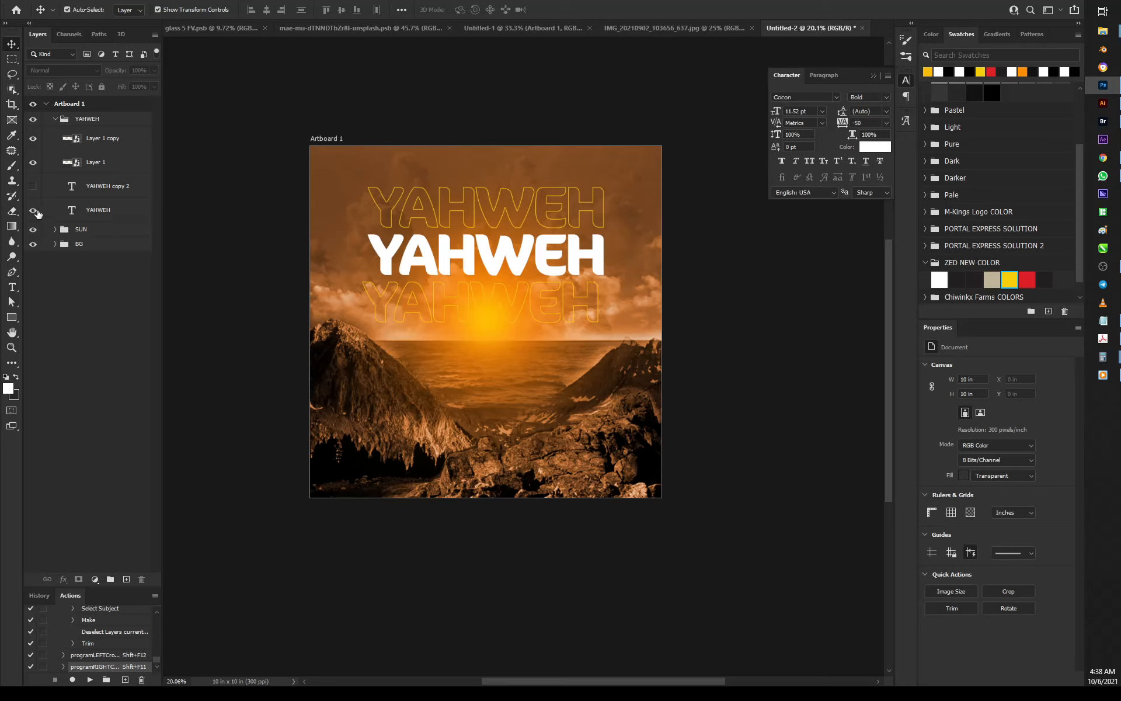
pyautogui.click(33, 162)
pyautogui.click(33, 138)
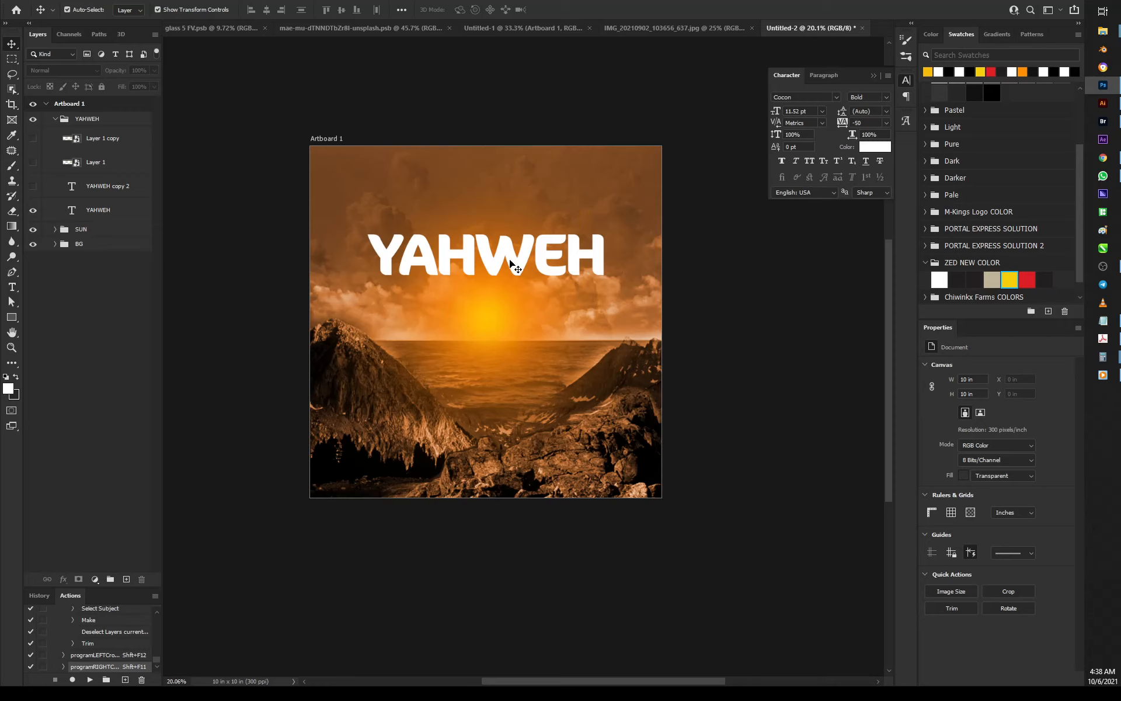
# Show the YAHWEH copy 2 text and the Layer 1 outline in the YAHWEH group
pyautogui.click(35, 190)
pyautogui.click(33, 163)
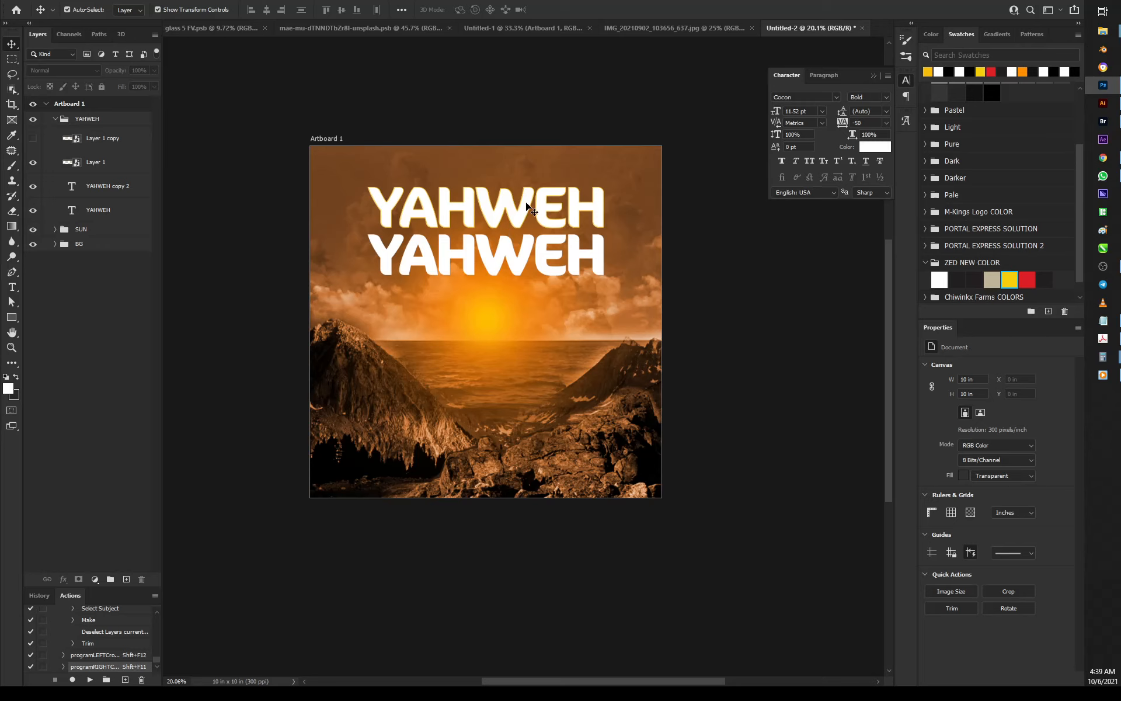
pyautogui.click(141, 2)
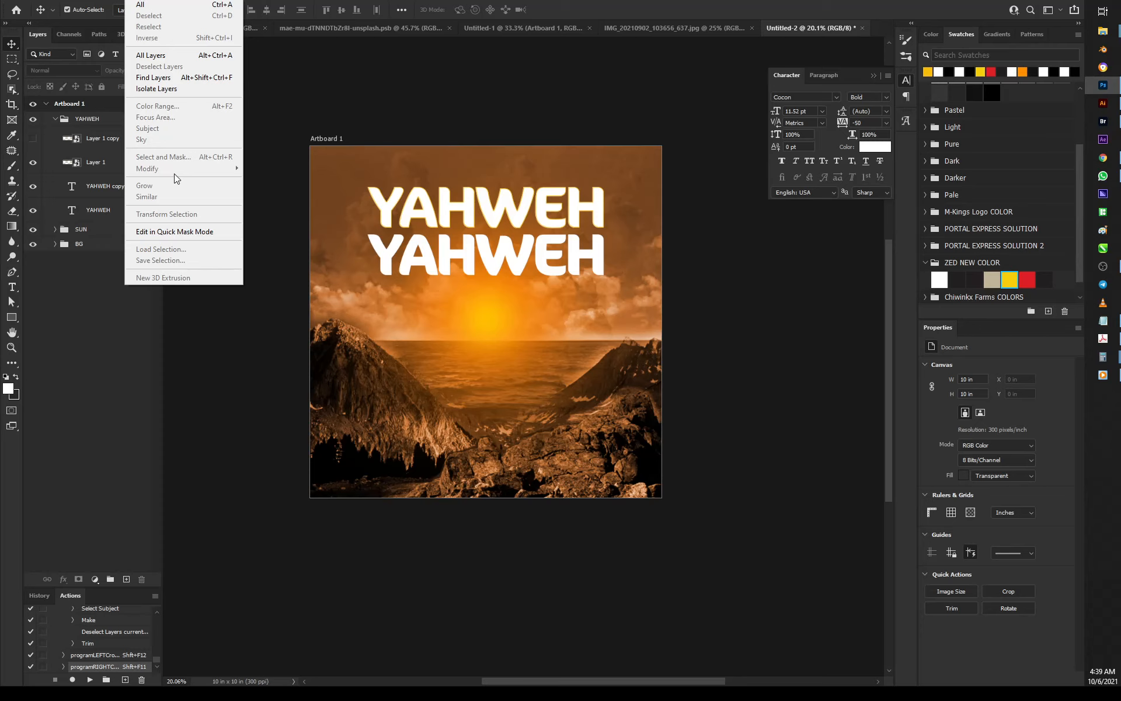
pyautogui.click(198, 395)
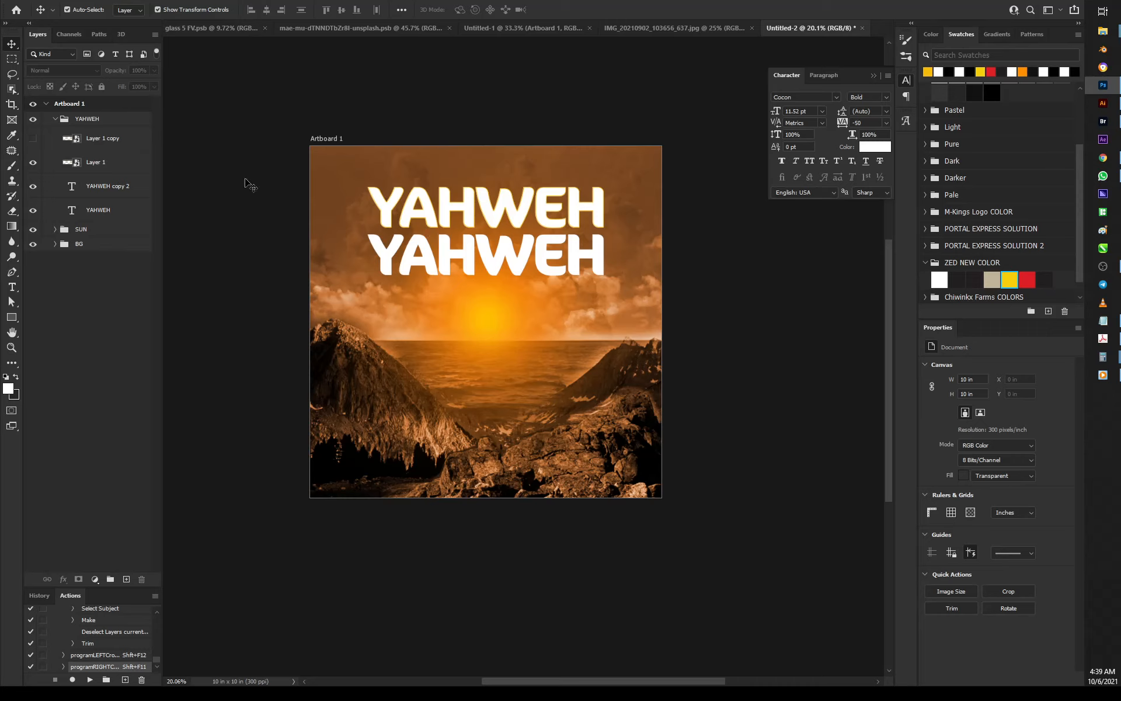
# Load the YAHWEH copy 2 lettering as a selection and add a new empty layer above the YAHWEH group
pyautogui.keyDown('ctrl'); pyautogui.click(72, 185); pyautogui.keyUp('ctrl')
pyautogui.hotkey('alt', 's')
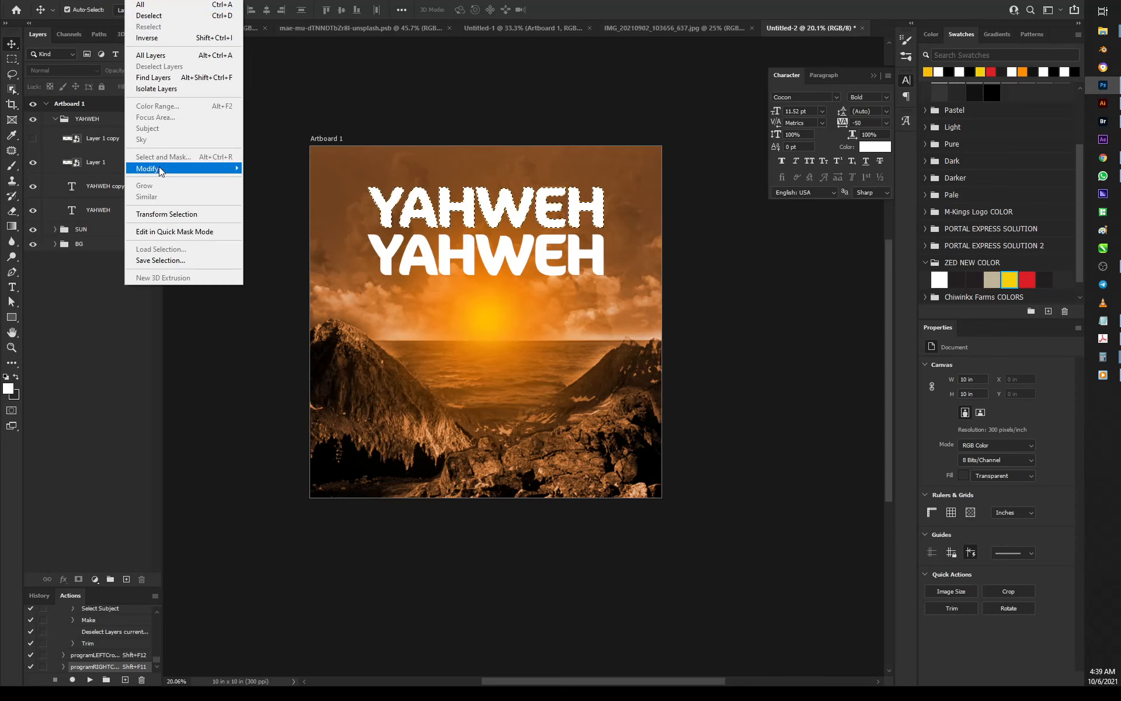
pyautogui.moveTo(159, 168)
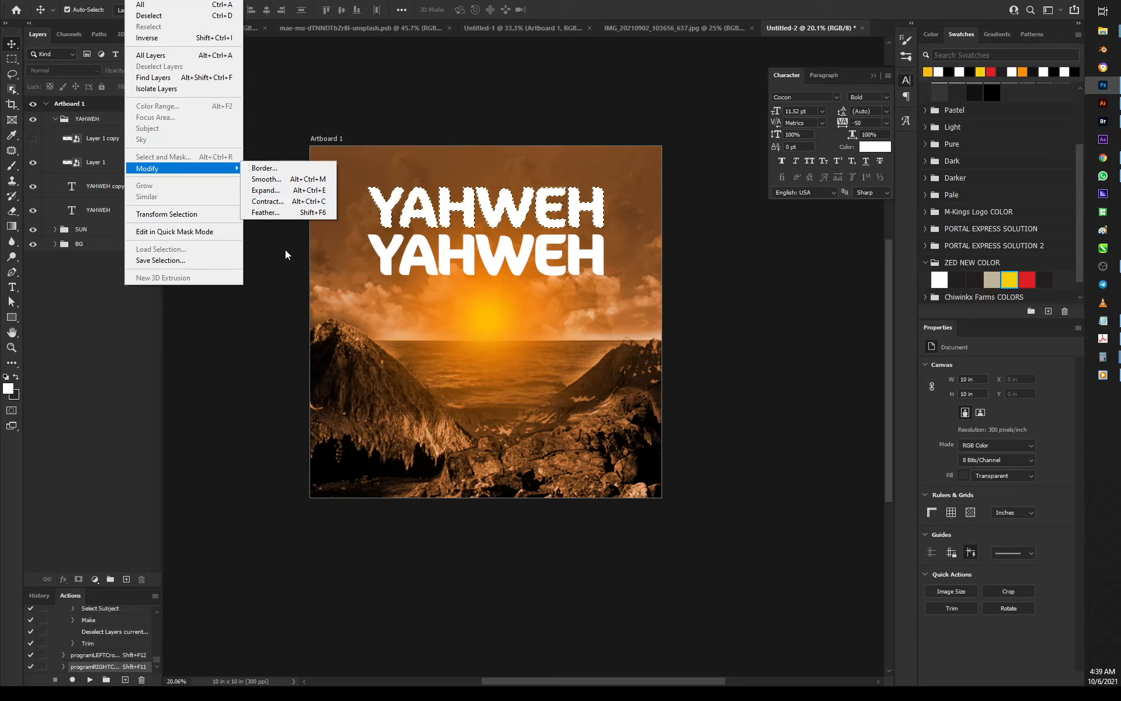
pyautogui.click(71, 359)
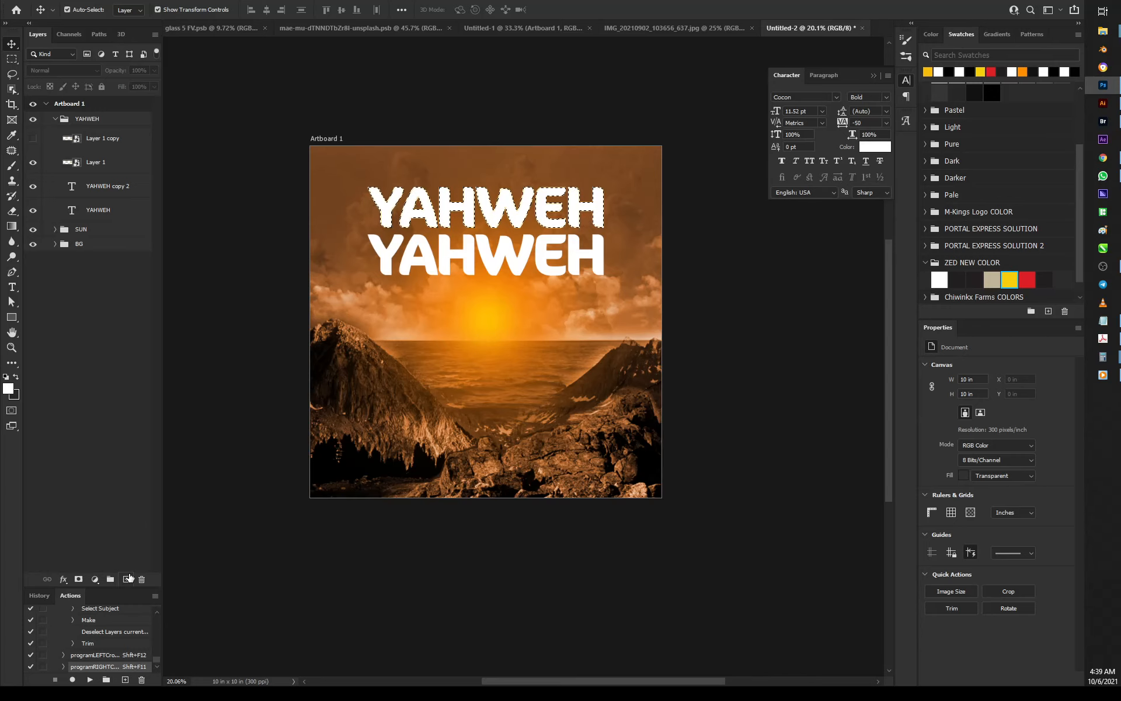
pyautogui.click(126, 579)
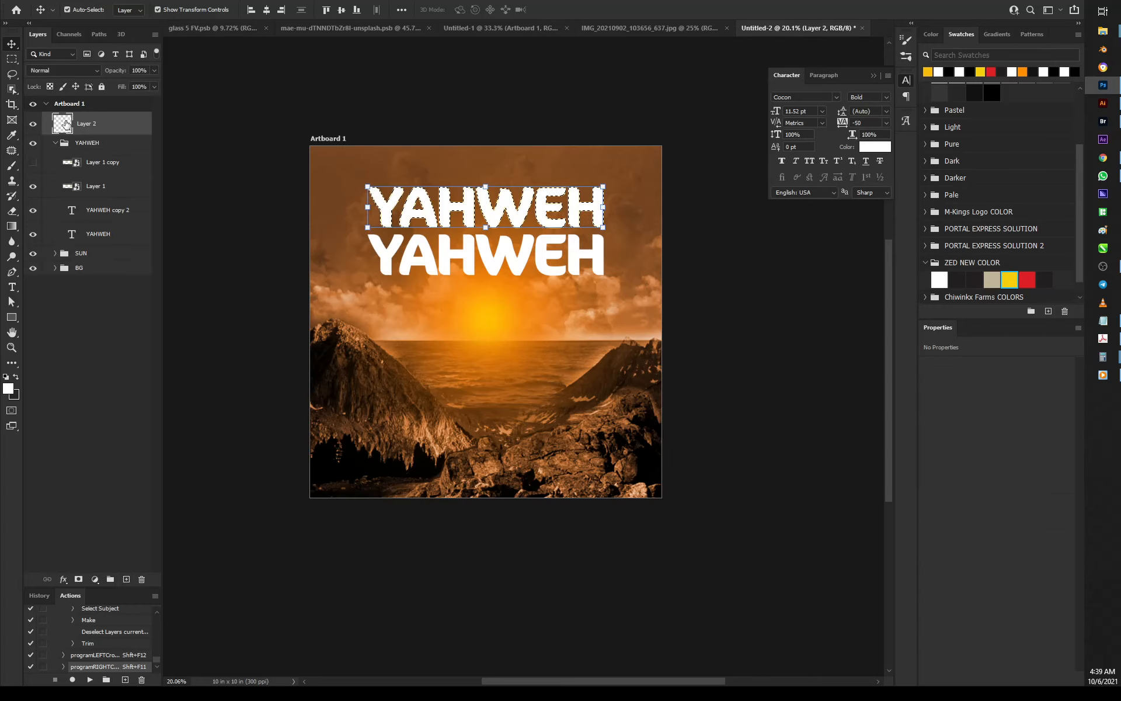
# Fill the lettering selection on Layer 2 with yellow #f7bd0e in Normal mode at 100% opacity
pyautogui.click(43, 1)
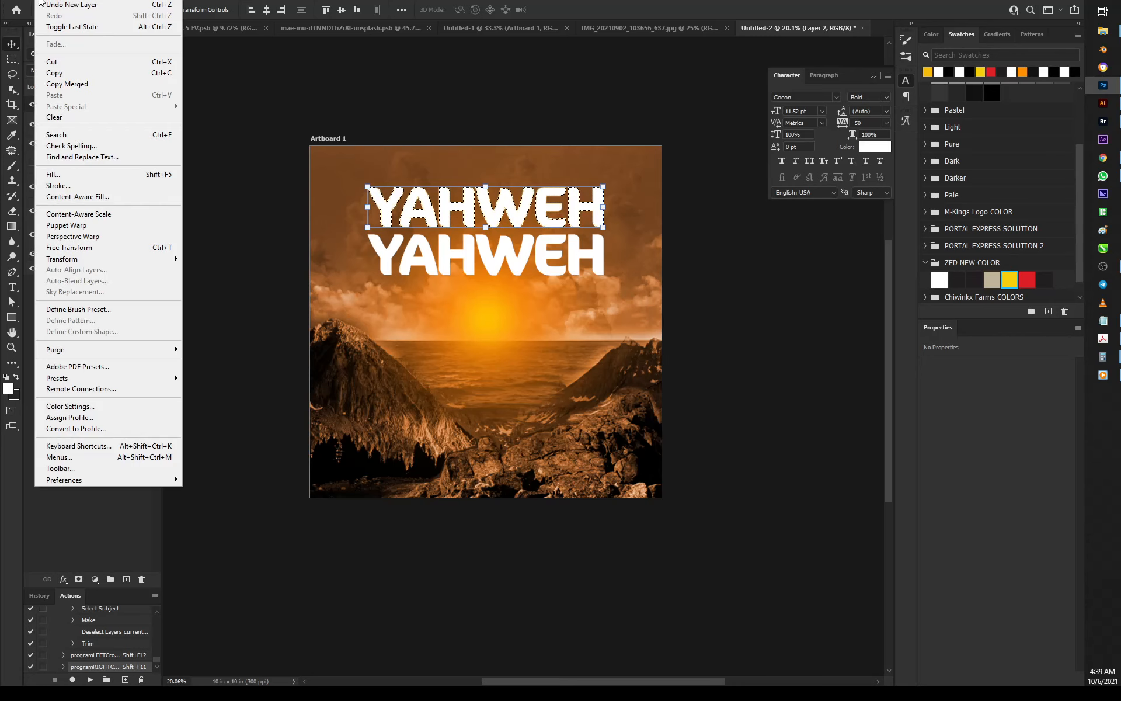
pyautogui.click(105, 174)
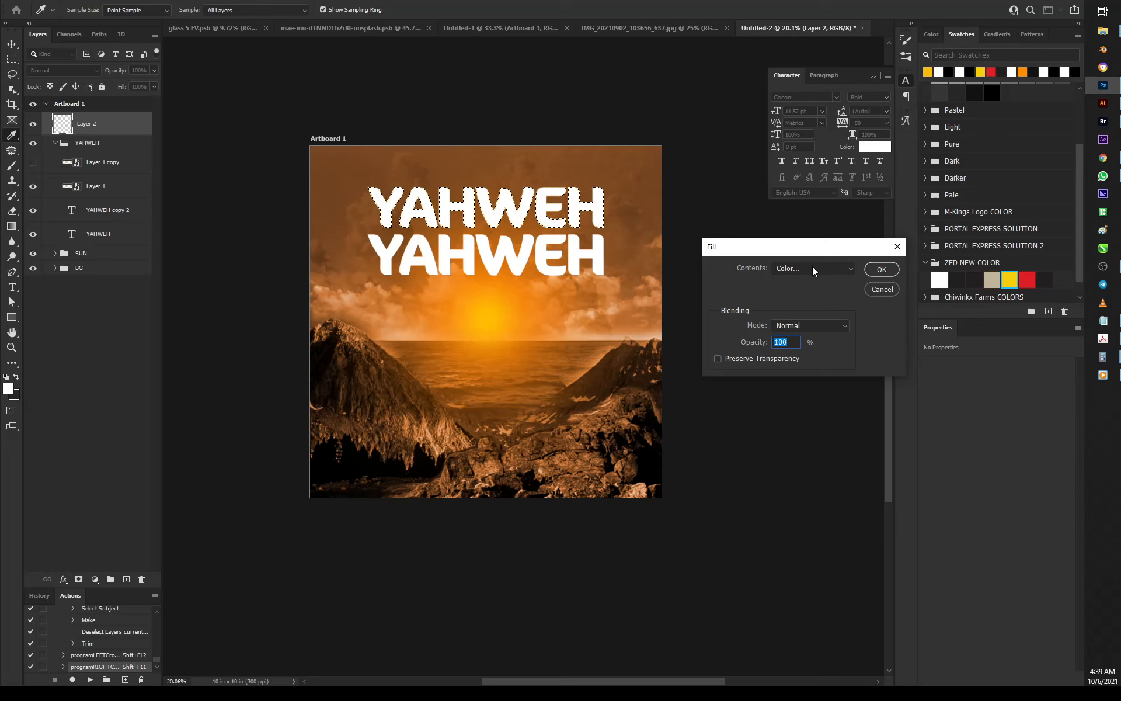
pyautogui.click(812, 266)
pyautogui.click(802, 298)
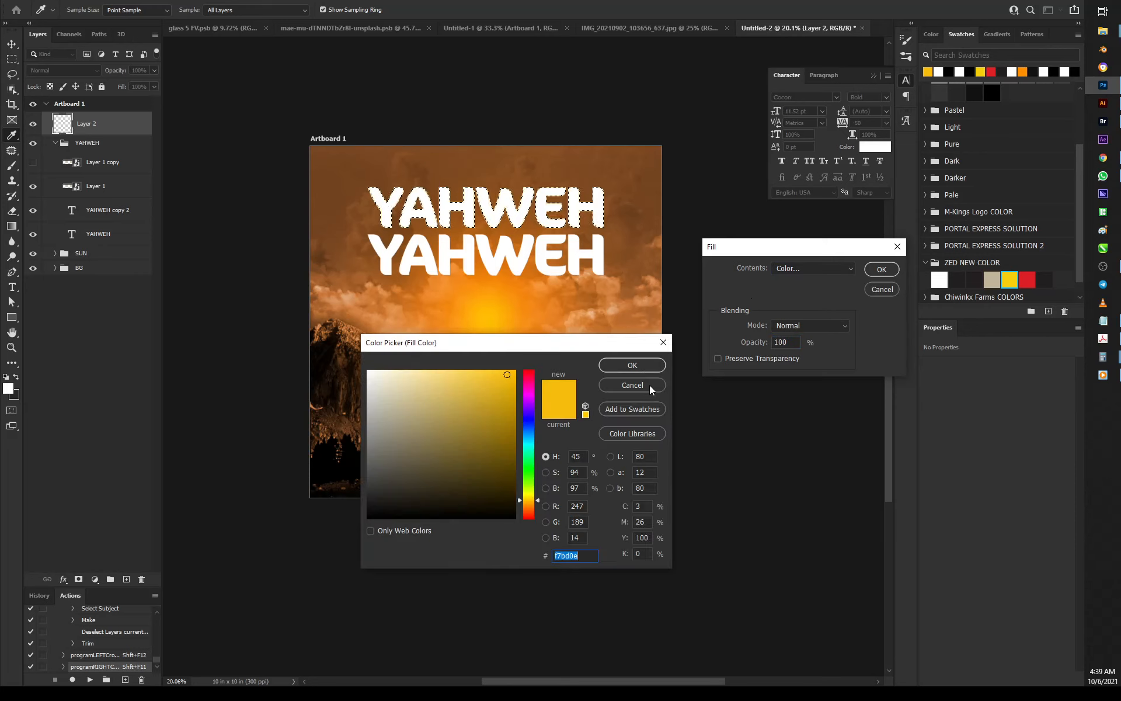
pyautogui.click(647, 383)
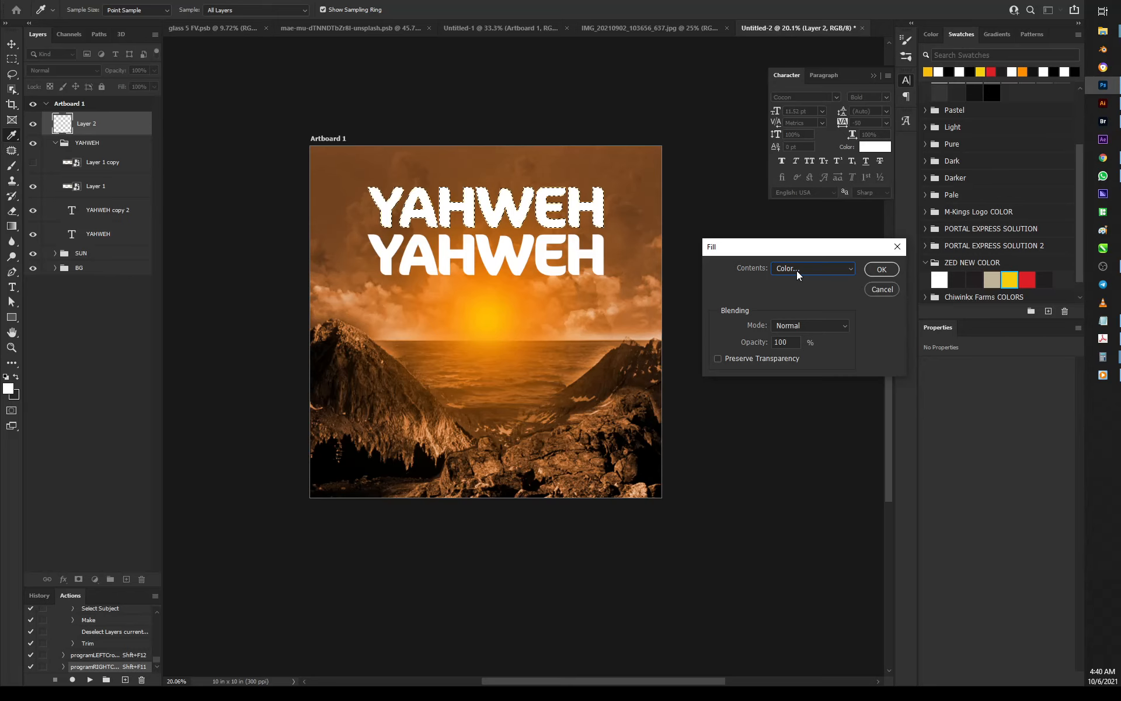
pyautogui.click(796, 271)
pyautogui.click(796, 297)
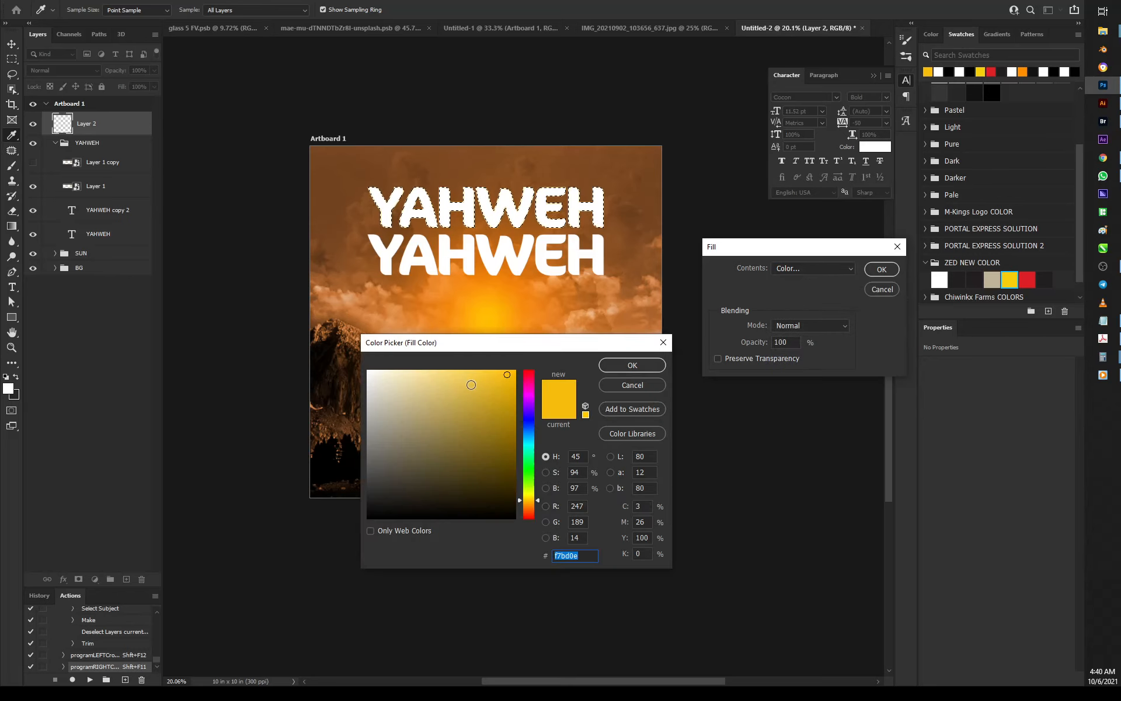
pyautogui.click(649, 383)
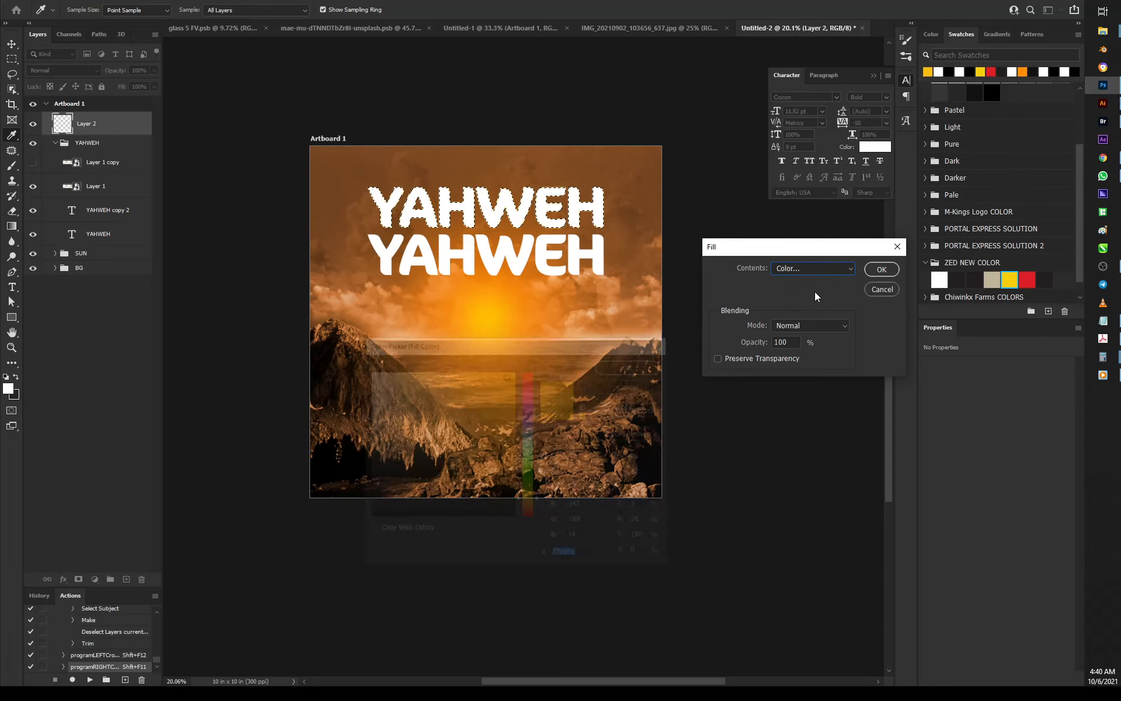
pyautogui.click(882, 269)
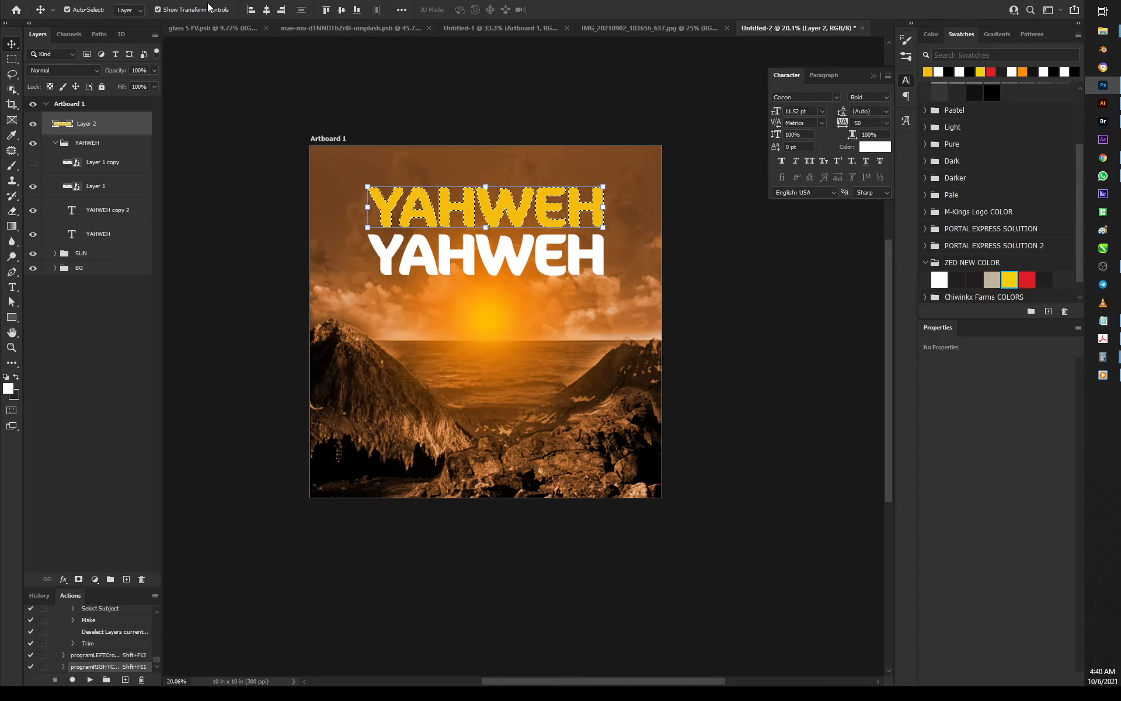
# Contract the lettering selection by 5 pixels
pyautogui.click(135, 0)
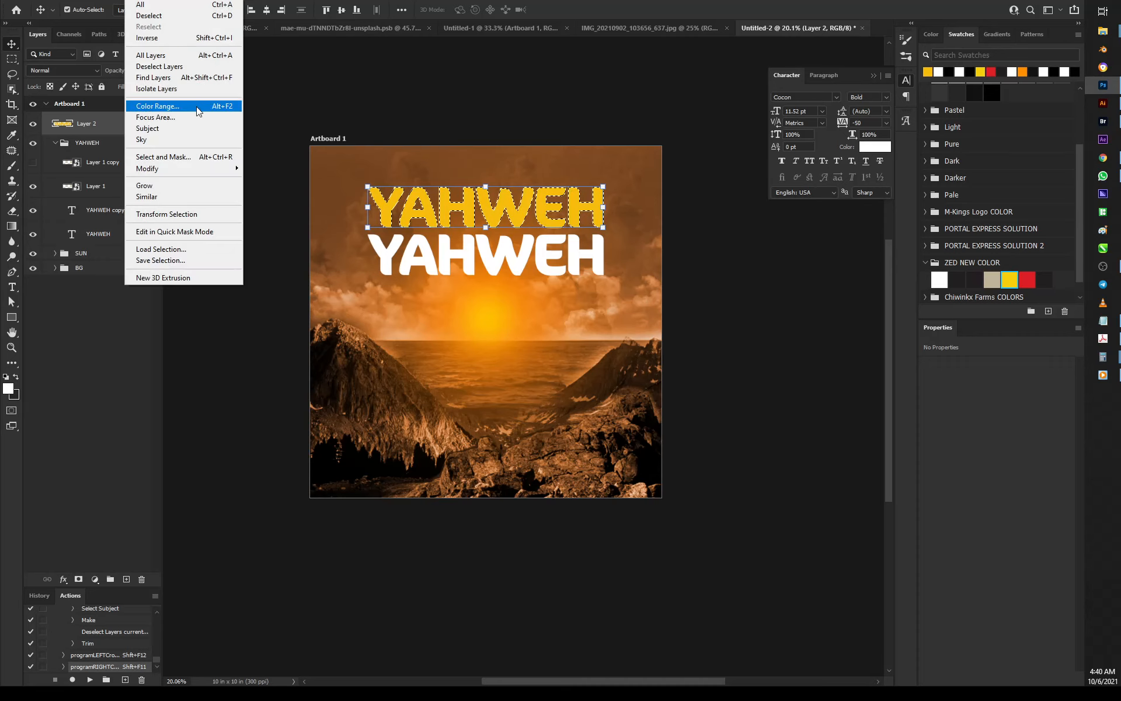
pyautogui.moveTo(194, 167)
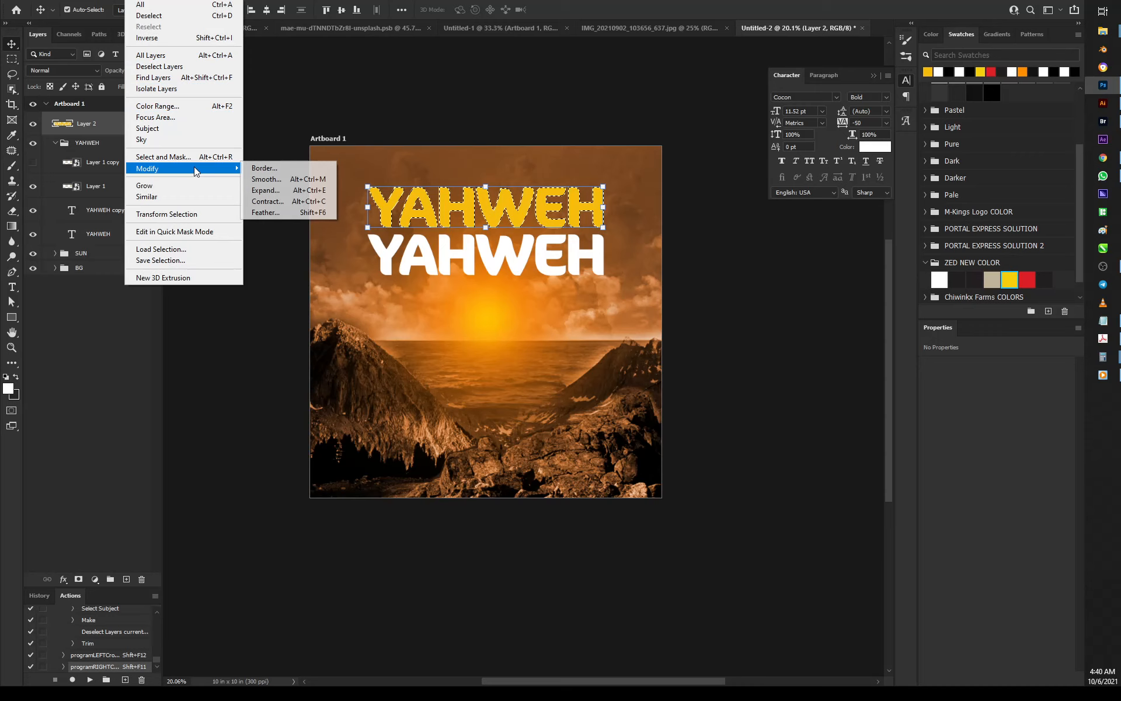
pyautogui.click(267, 200)
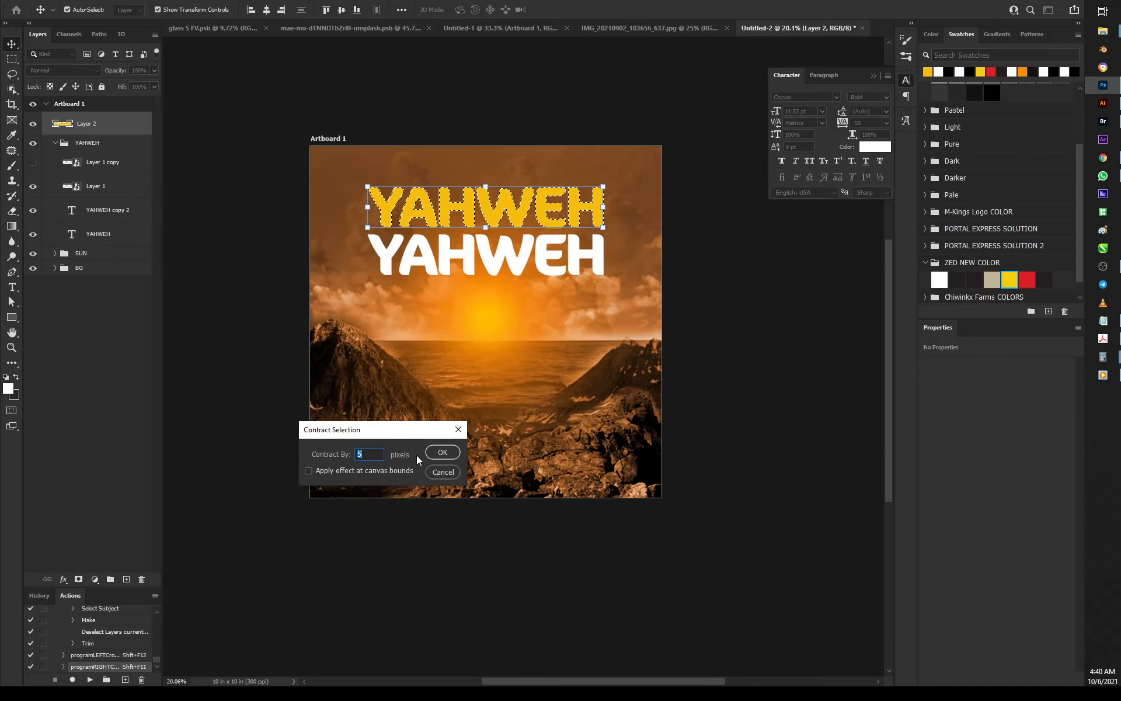
pyautogui.click(434, 454)
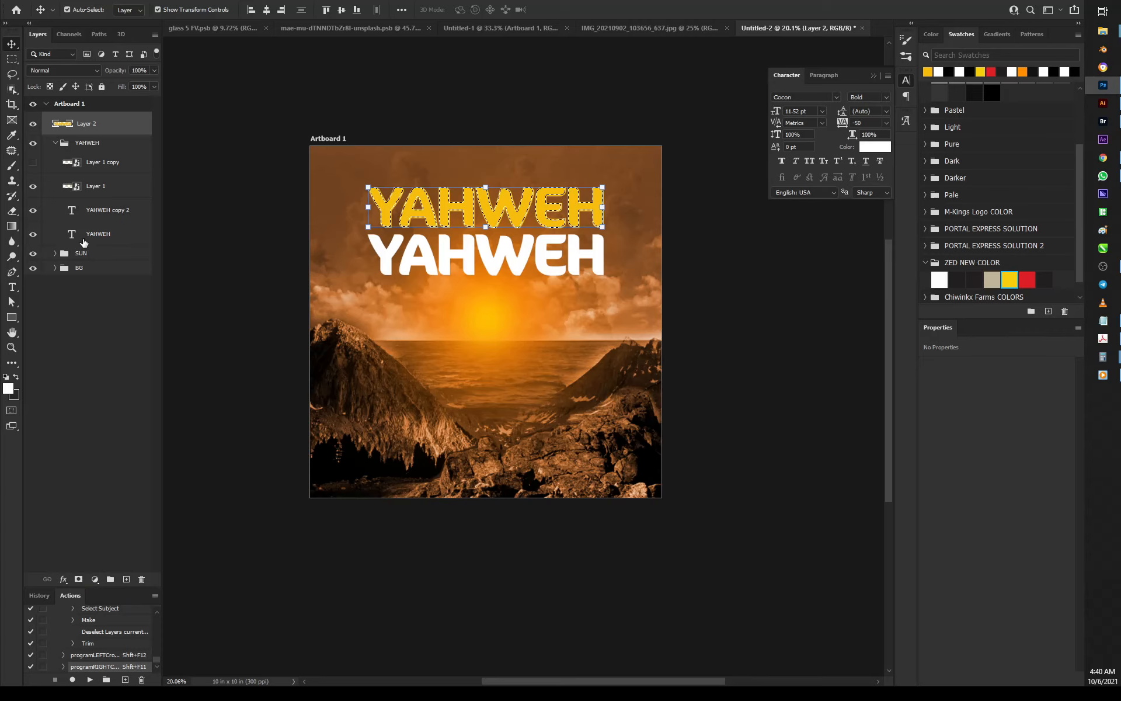
# Add a layer mask to Layer 2 from the contracted selection and hide the YAHWEH group
pyautogui.click(79, 580)
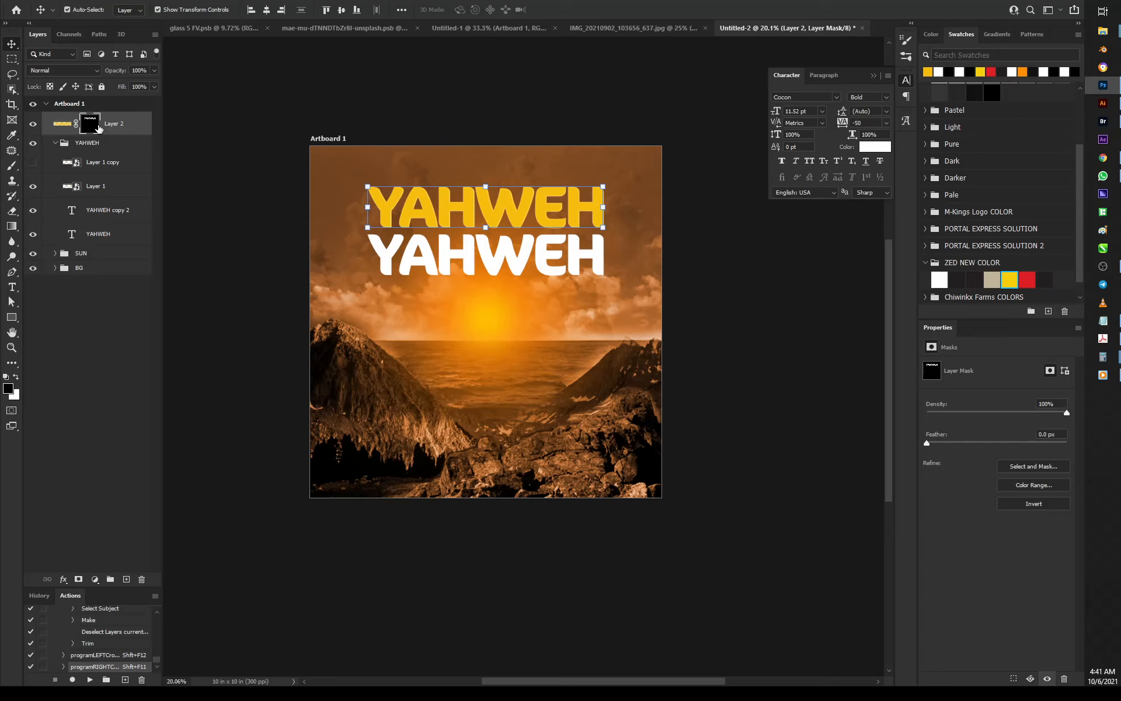
pyautogui.click(33, 143)
pyautogui.click(33, 163)
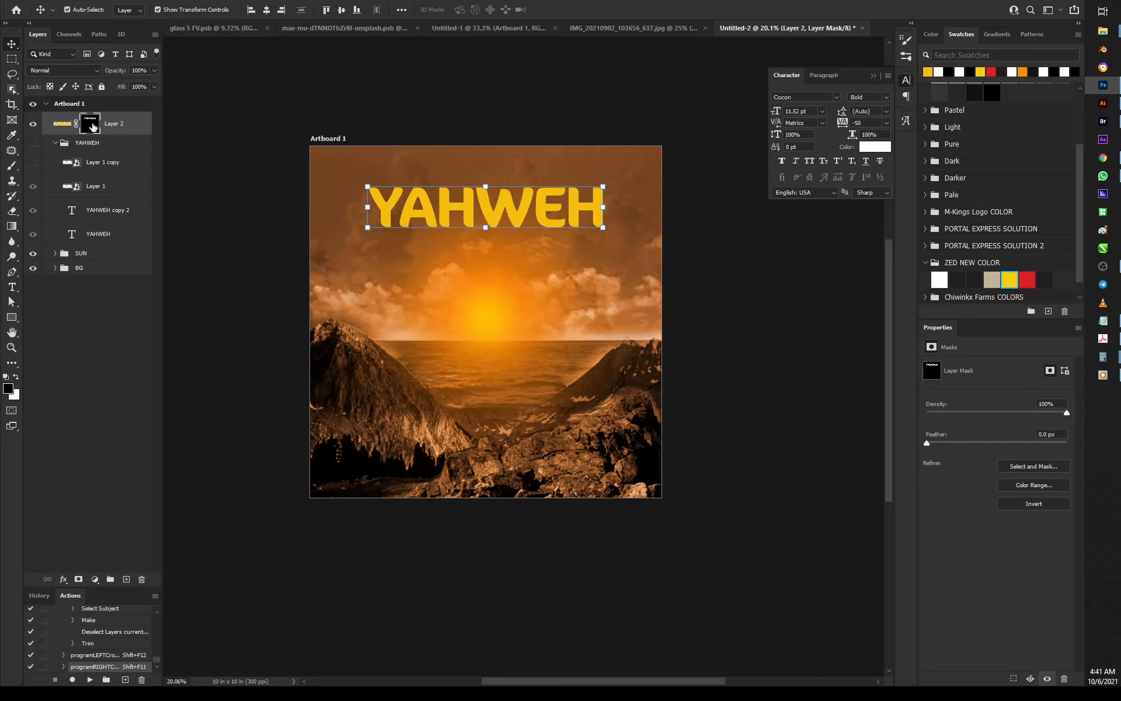
# Invert Layer 2's mask to leave only a thin yellow outline and move it down to the second title line
pyautogui.press('ctrl')
pyautogui.hotkey('ctrl', 'i')
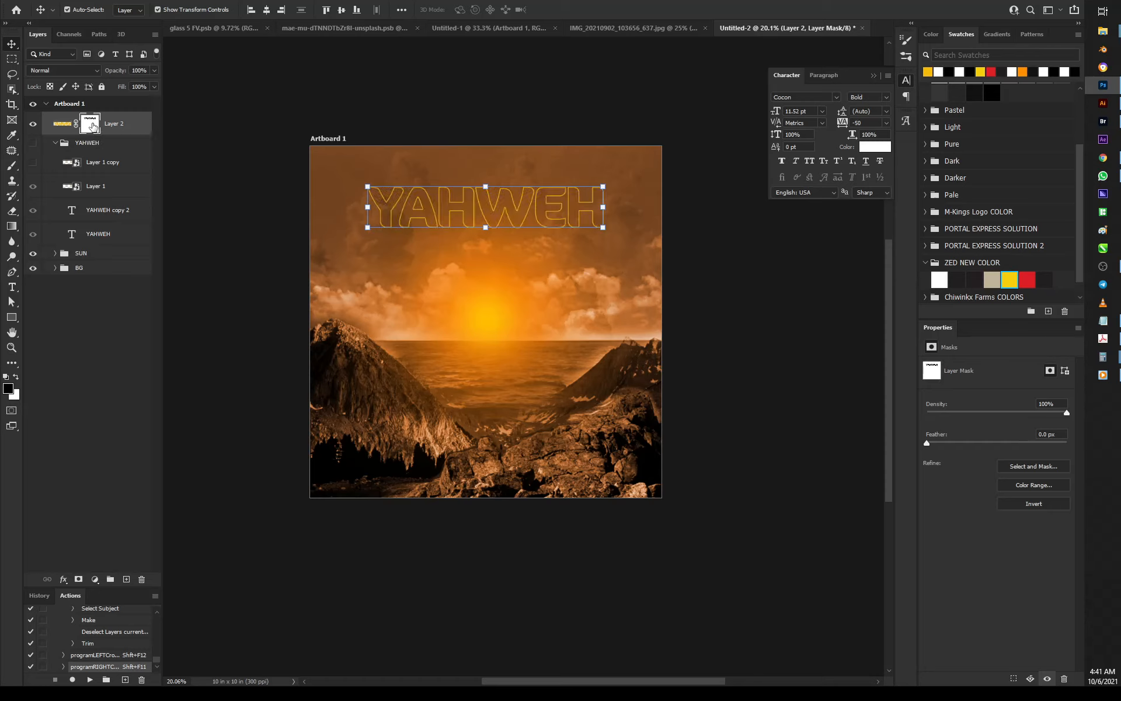
pyautogui.press('ctrl')
pyautogui.hotkey('ctrl', 'i')
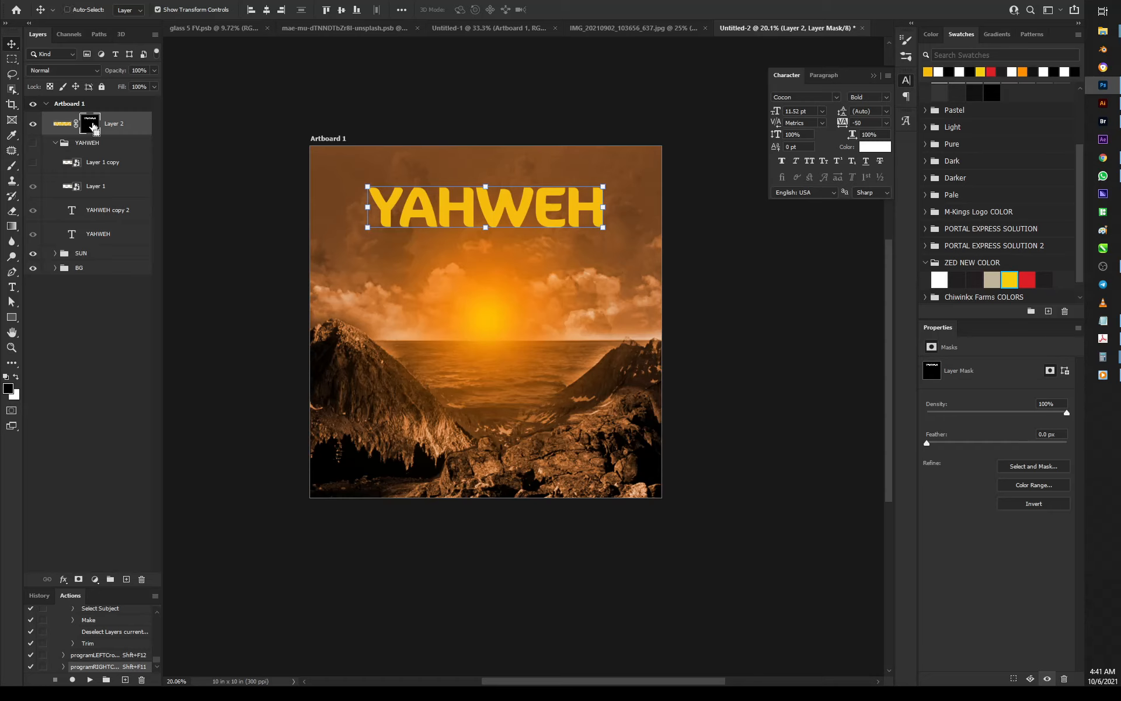
pyautogui.hotkey('ctrl', 'i')
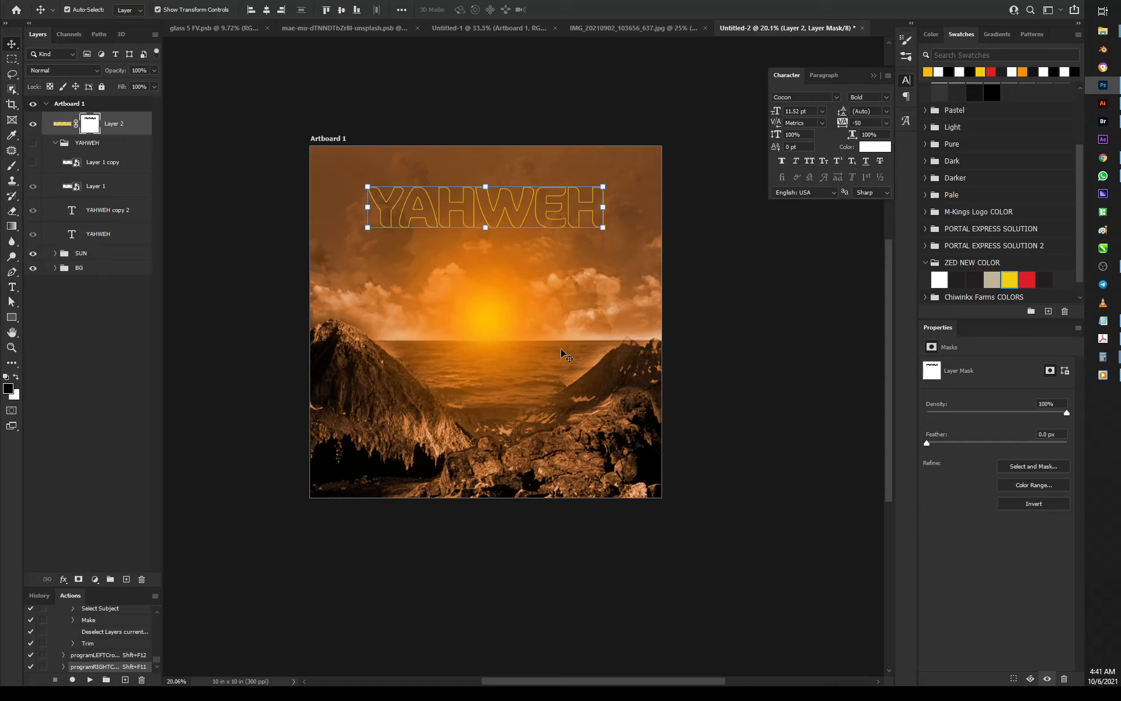
pyautogui.moveTo(481, 208); pyautogui.dragTo(485, 257)
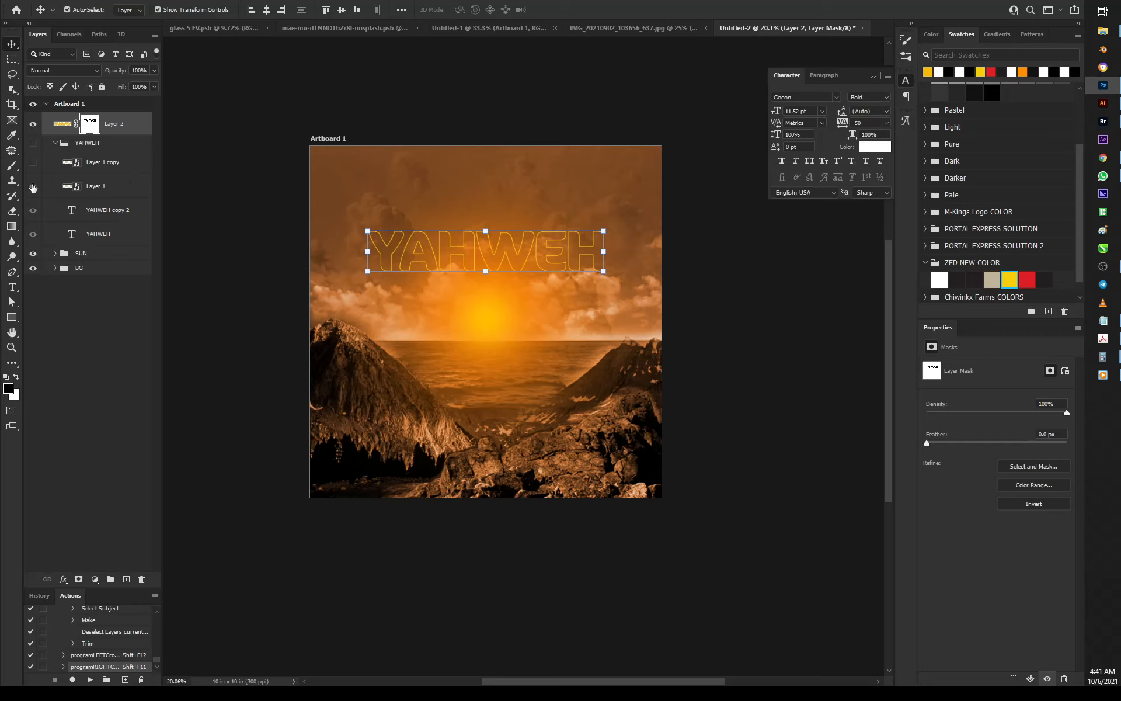
# Show the YAHWEH group again, delete the solid YAHWEH copy 2 text from the upper title line and deselect all layers
pyautogui.click(33, 210)
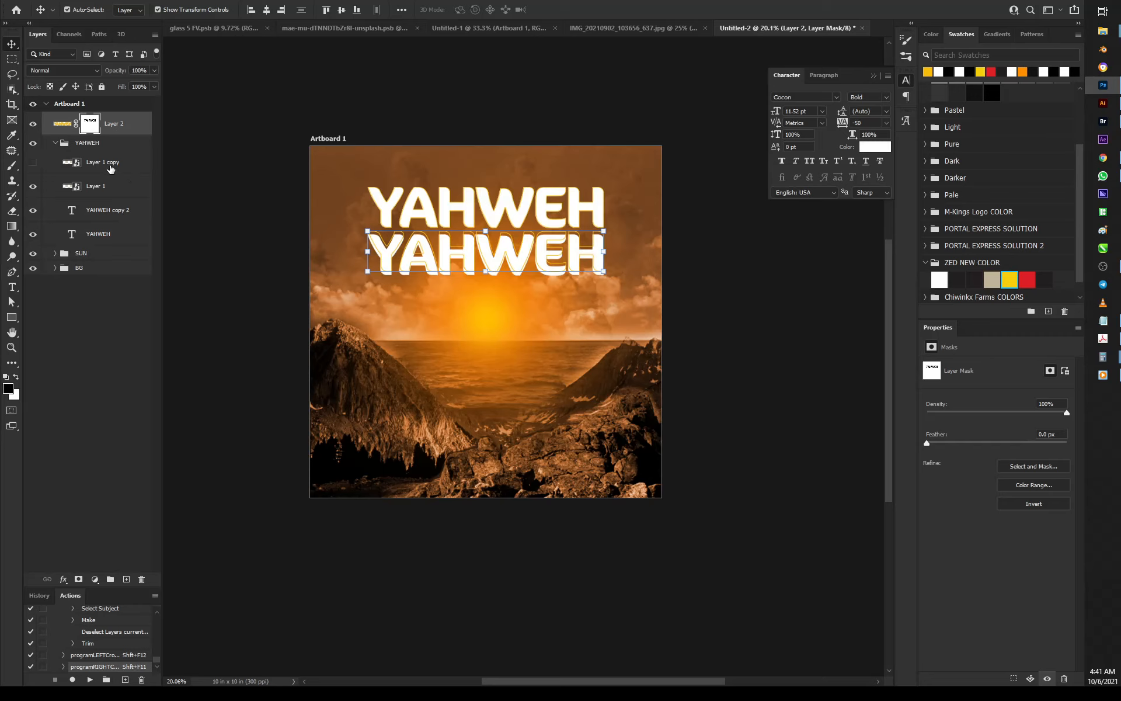
pyautogui.click(497, 209)
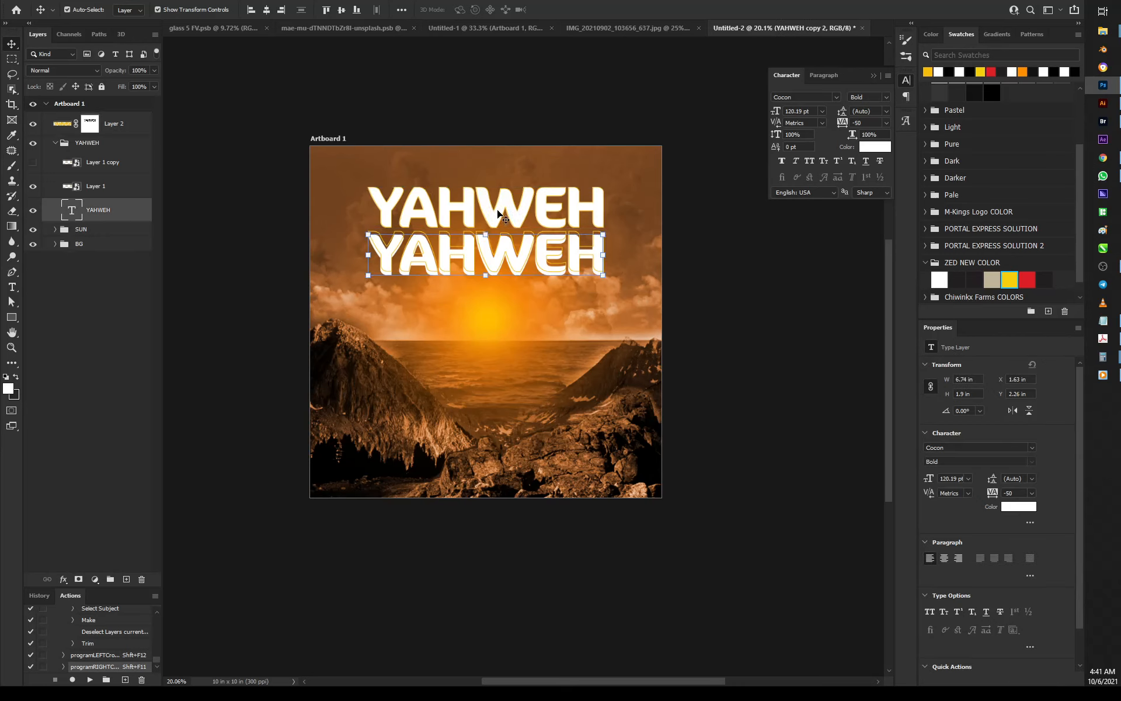
pyautogui.press('Delete')
pyautogui.click(498, 209)
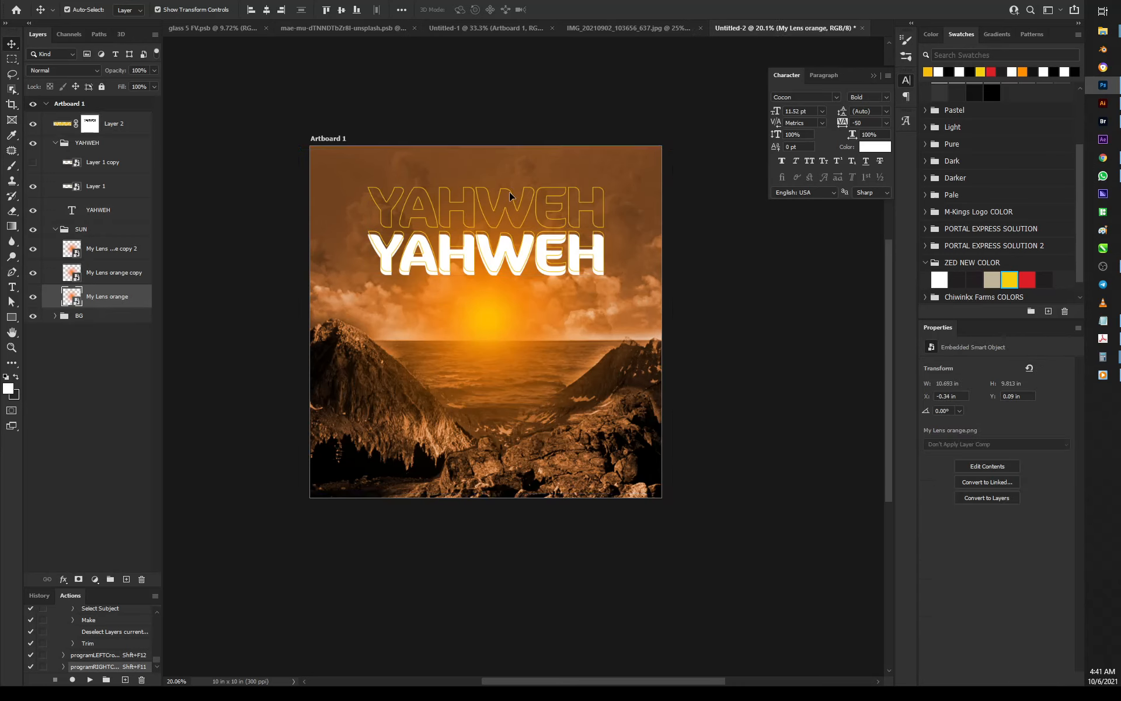
pyautogui.click(726, 150)
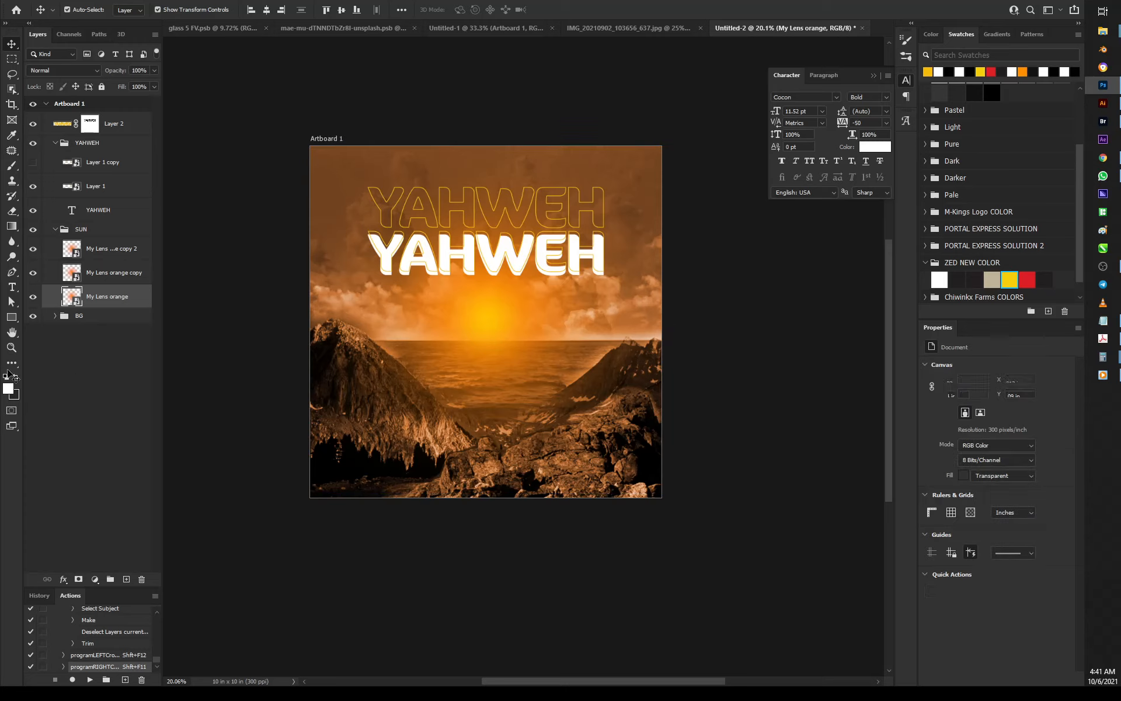